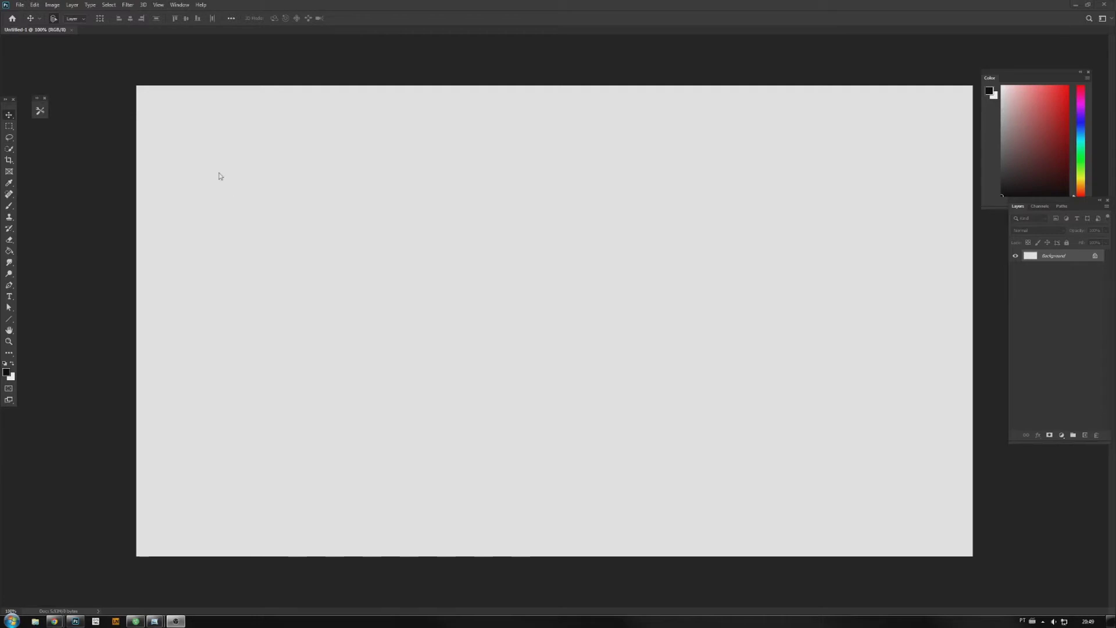
Open the File menu to begin a new document
click(21, 5)
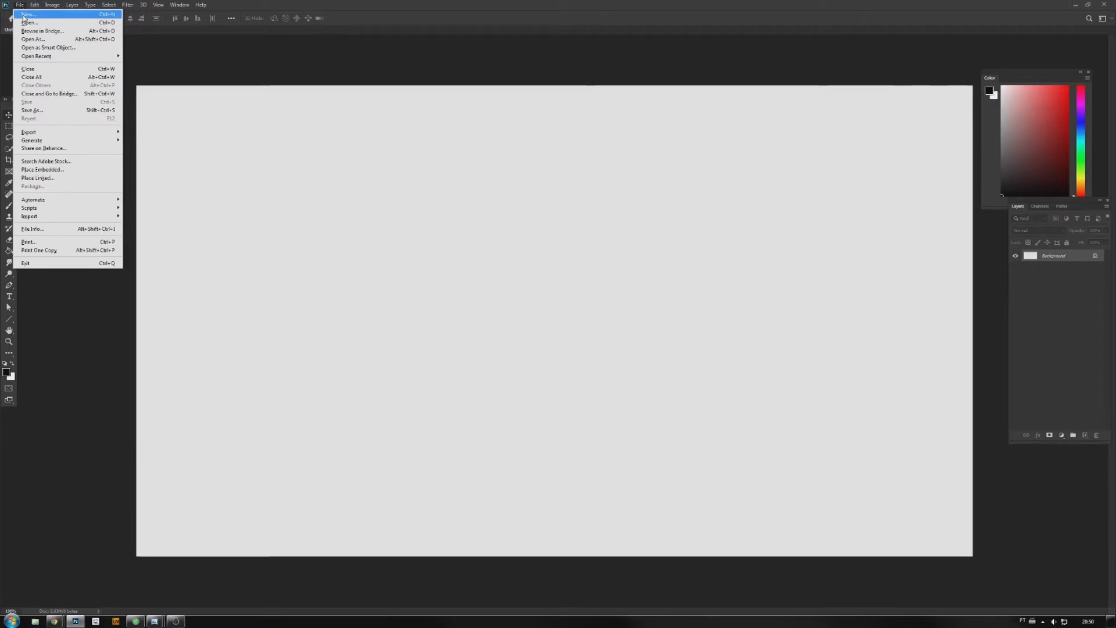
Open a new 1920×1080 px, 300 ppi document's settings and move the dialog toward the centre
click(24, 15)
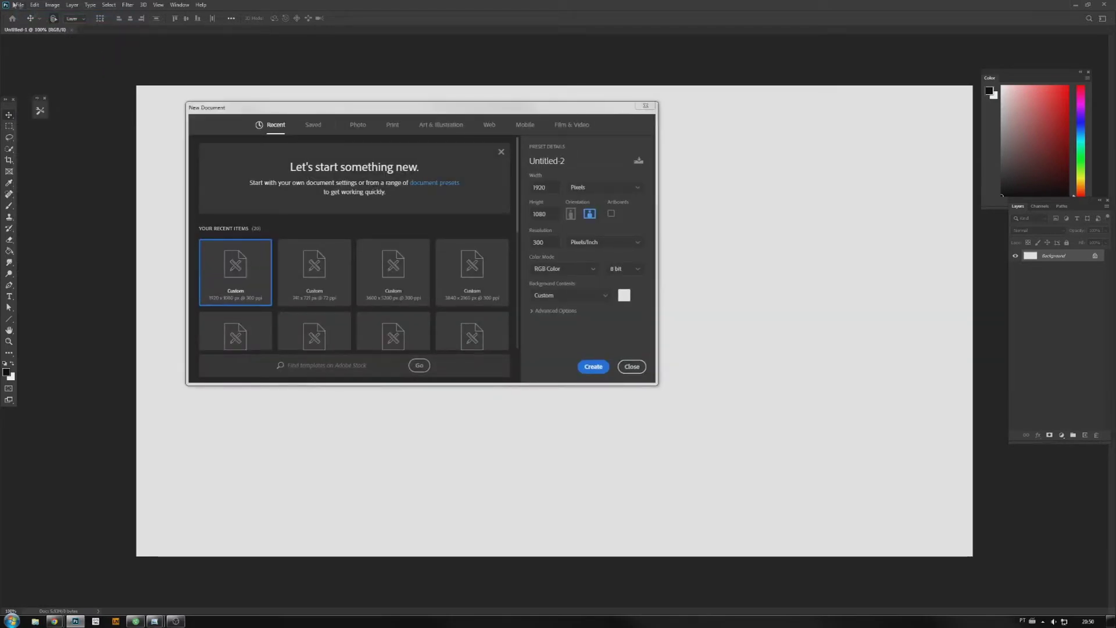
drag(332, 109, 452, 144)
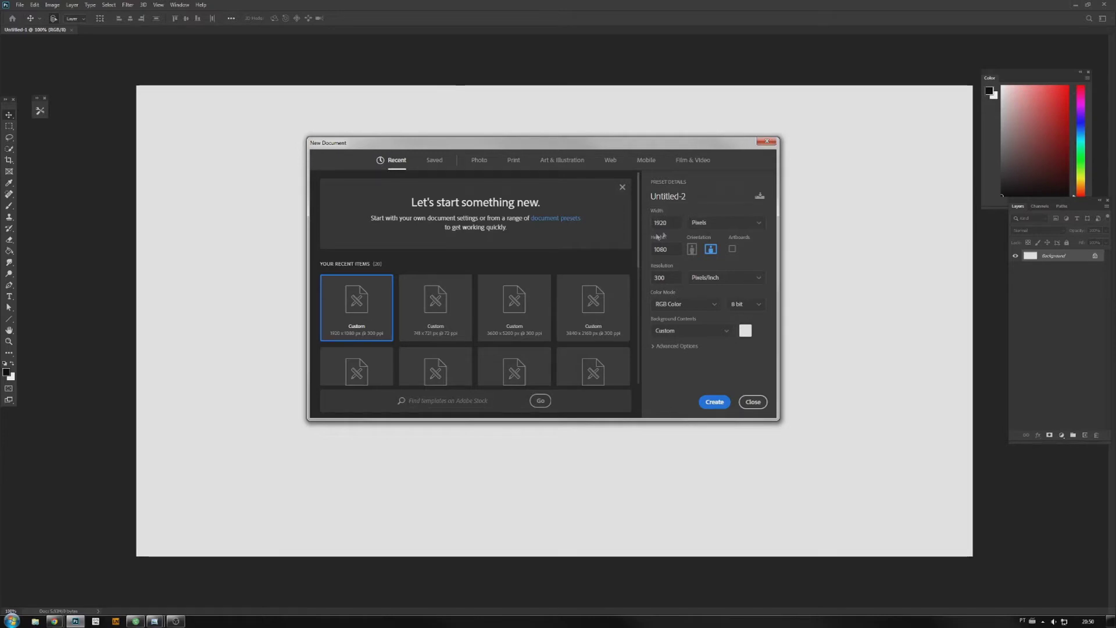
click(759, 224)
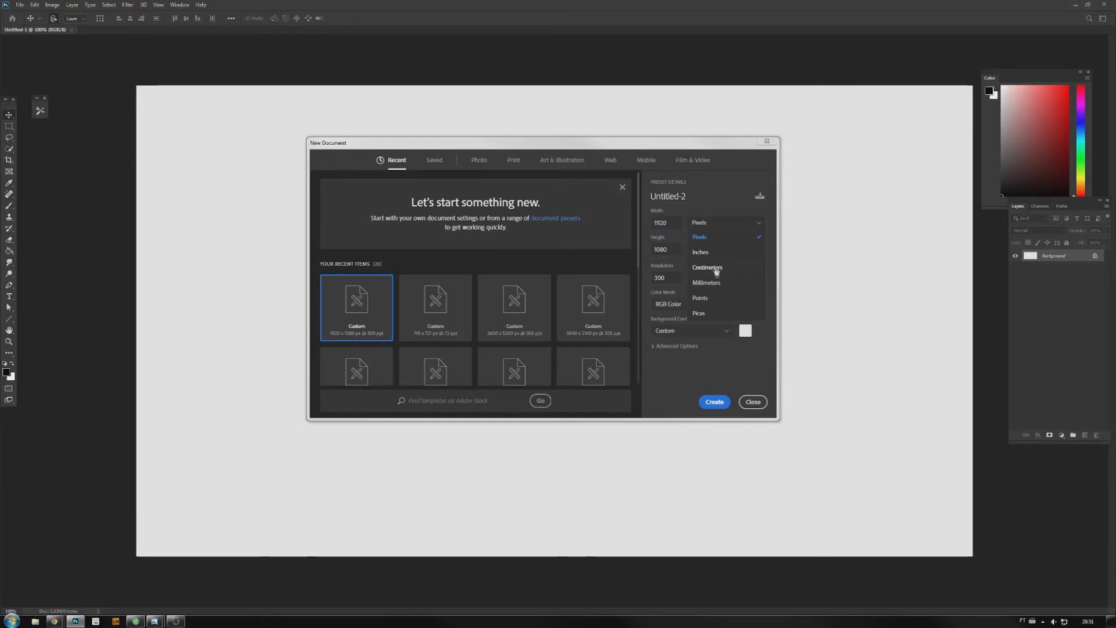
click(742, 225)
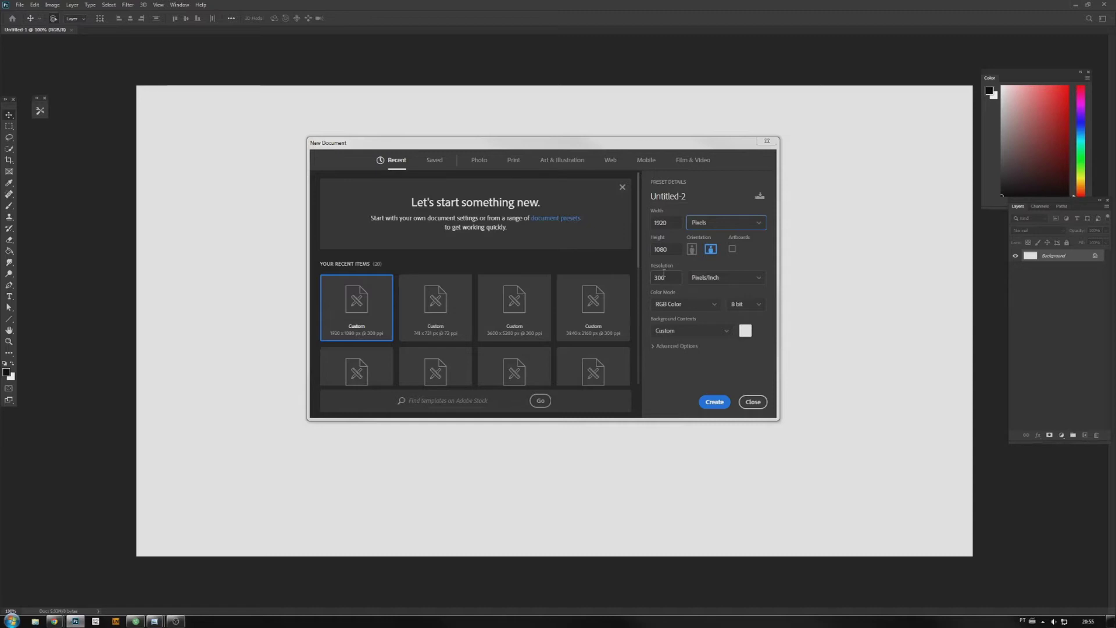
click(717, 307)
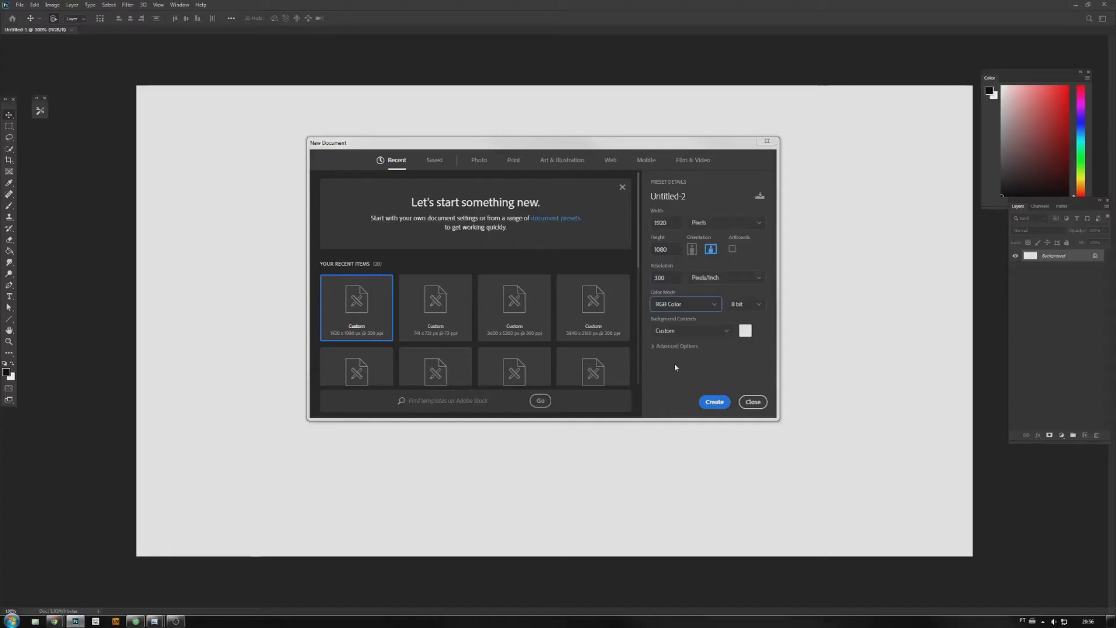
Set Background Contents to a custom light grey and create the 1920×1080, 300 ppi Untitled-2 document
click(728, 332)
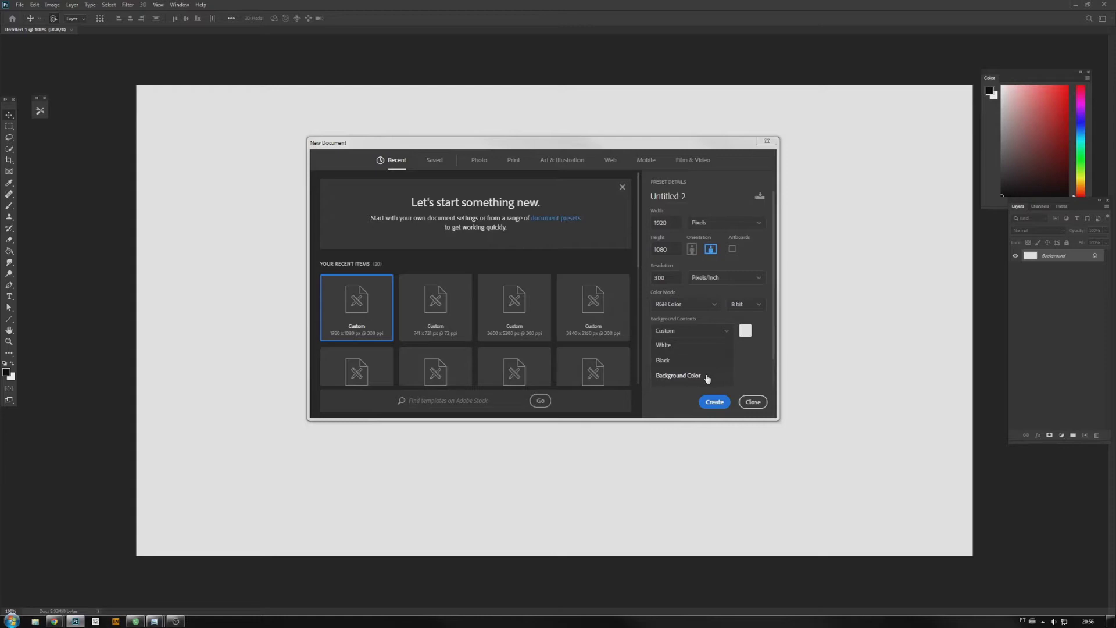
click(727, 331)
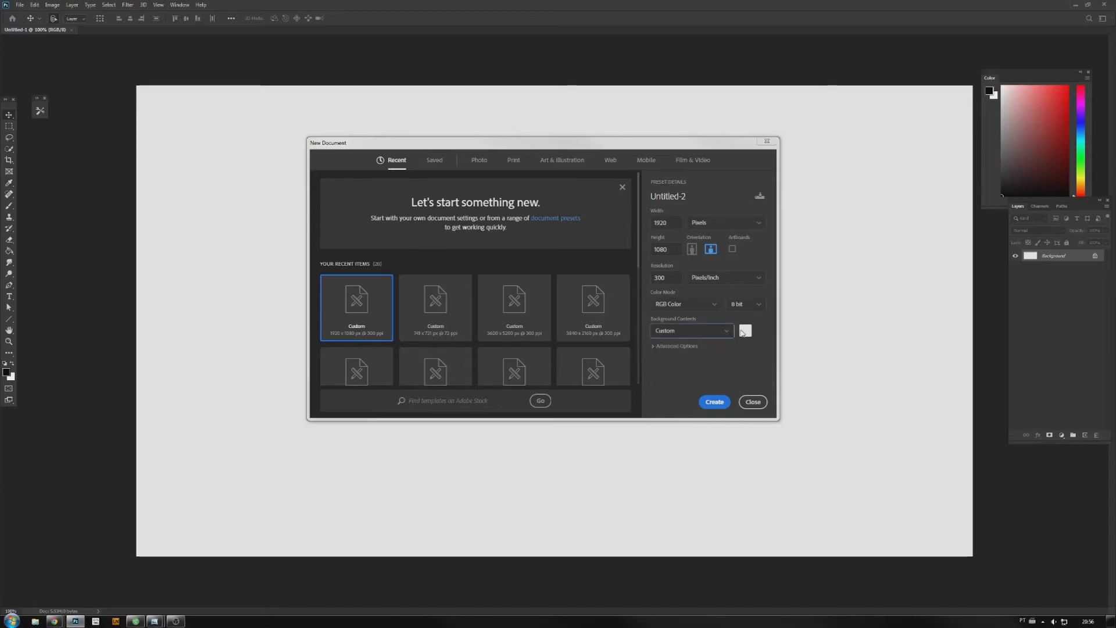
click(745, 331)
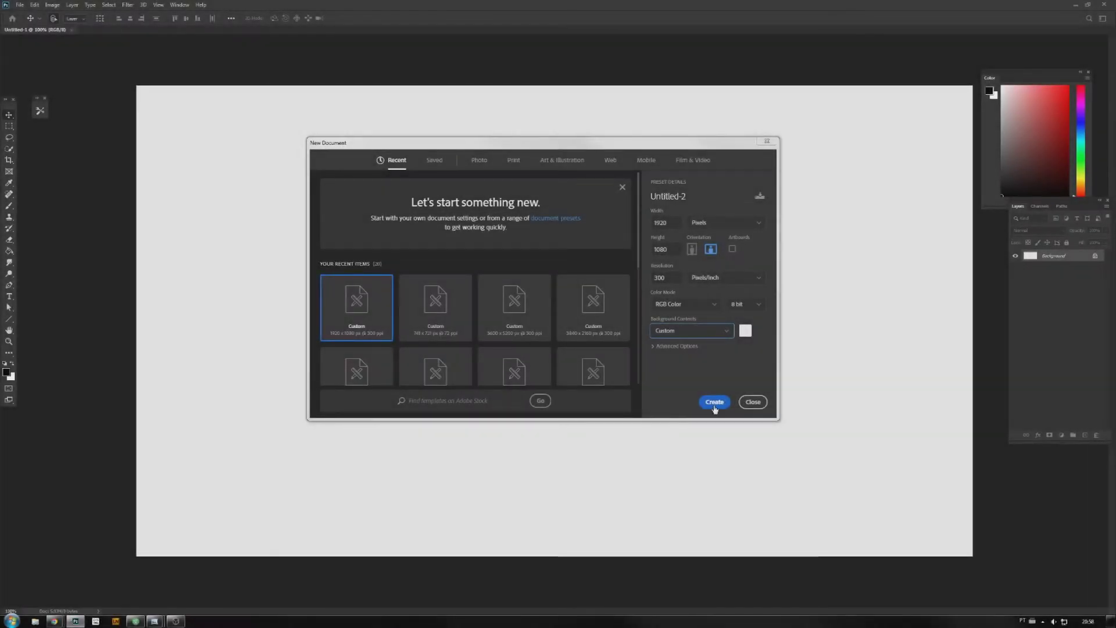
click(716, 404)
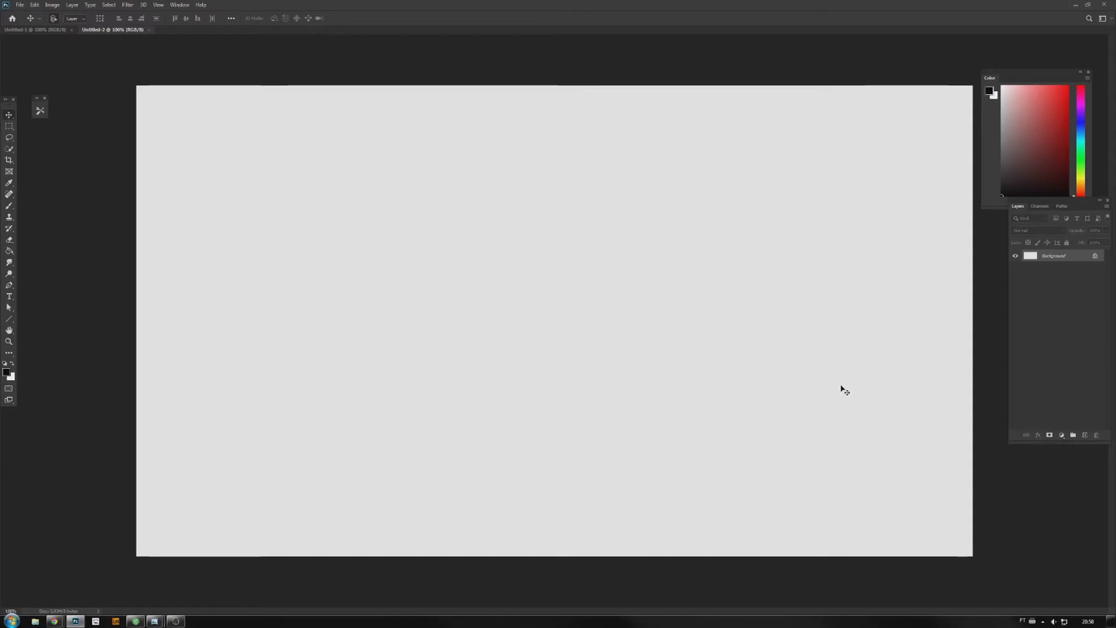
Zoom out on the Untitled-2 canvas, then return to the Move tool
key(z)
drag(832, 393, 820, 417)
key(v)
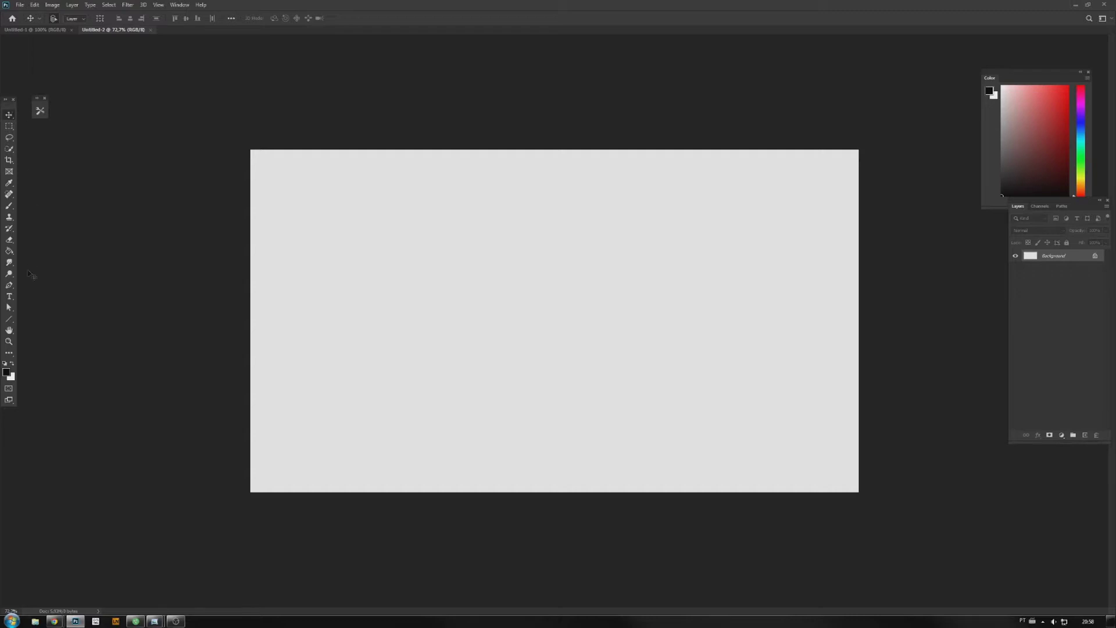
Float the toolbox and reposition it and the Color panel
mouse_move(11, 111)
mouse_down()
mouse_move(32, 135)
mouse_move(107, 168)
mouse_move(179, 143)
mouse_move(313, 137)
mouse_move(338, 116)
mouse_move(282, 99)
mouse_move(197, 172)
mouse_move(90, 194)
mouse_move(10, 127)
mouse_up()
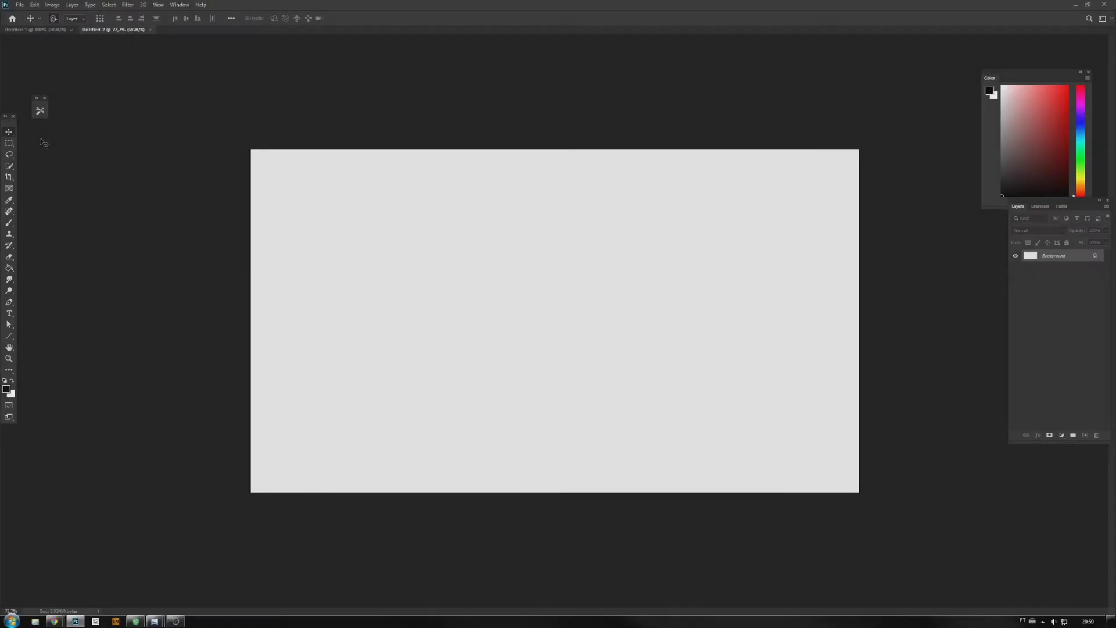
drag(1015, 77, 974, 71)
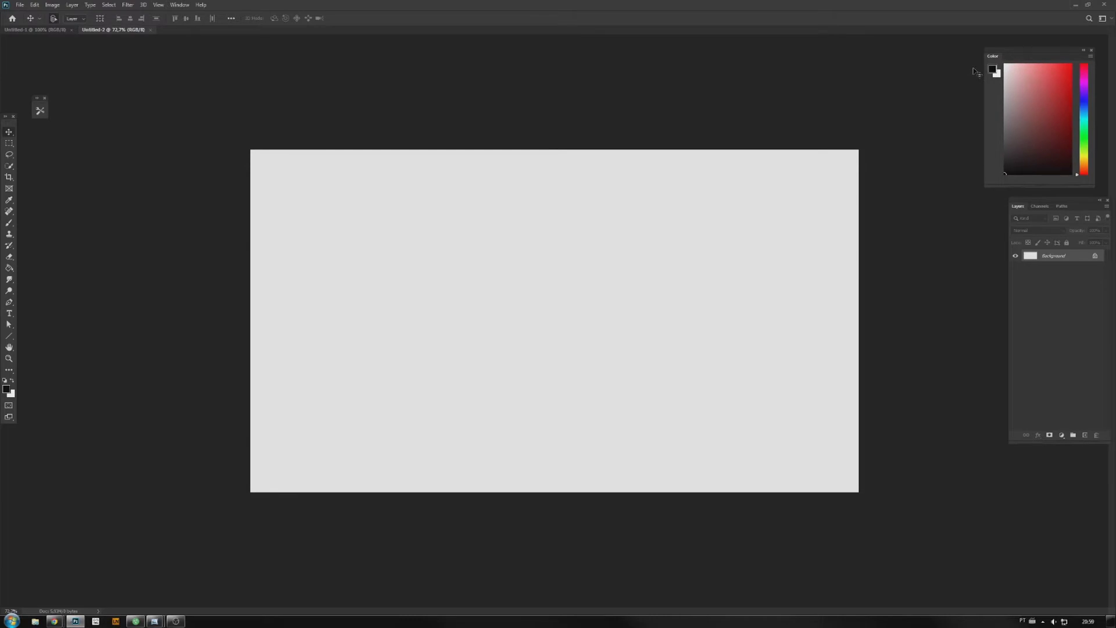
mouse_move(43, 109)
mouse_down()
mouse_move(316, 103)
mouse_move(336, 198)
mouse_move(269, 371)
mouse_move(178, 384)
mouse_move(178, 338)
mouse_move(133, 203)
mouse_move(62, 112)
mouse_up()
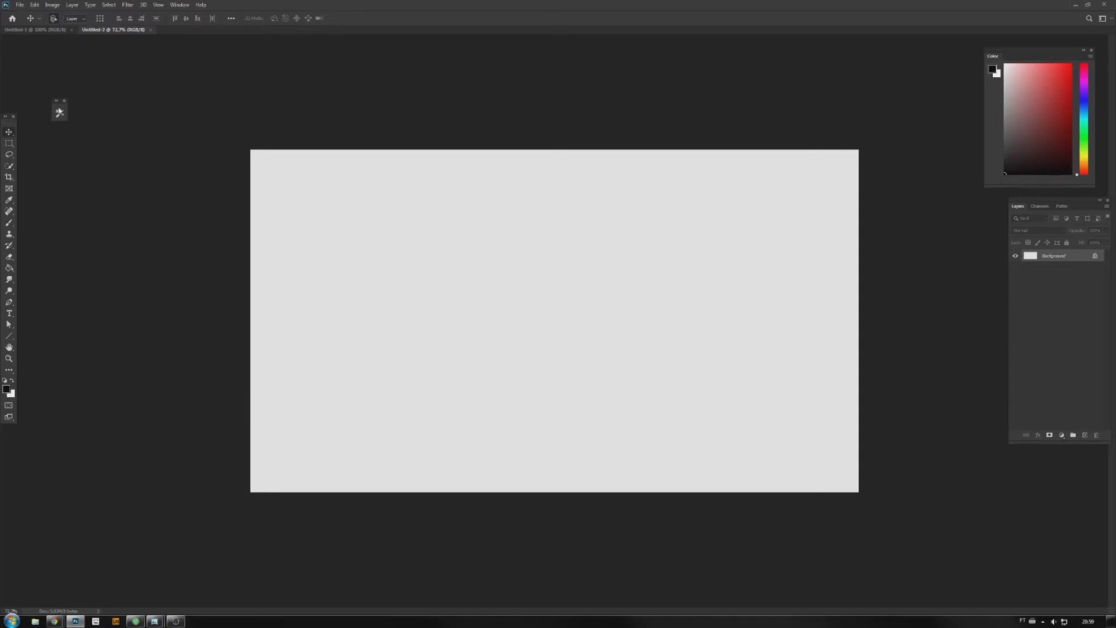
Add Layer 1 and paint grey test strokes with the Brush
click(1085, 438)
key(b)
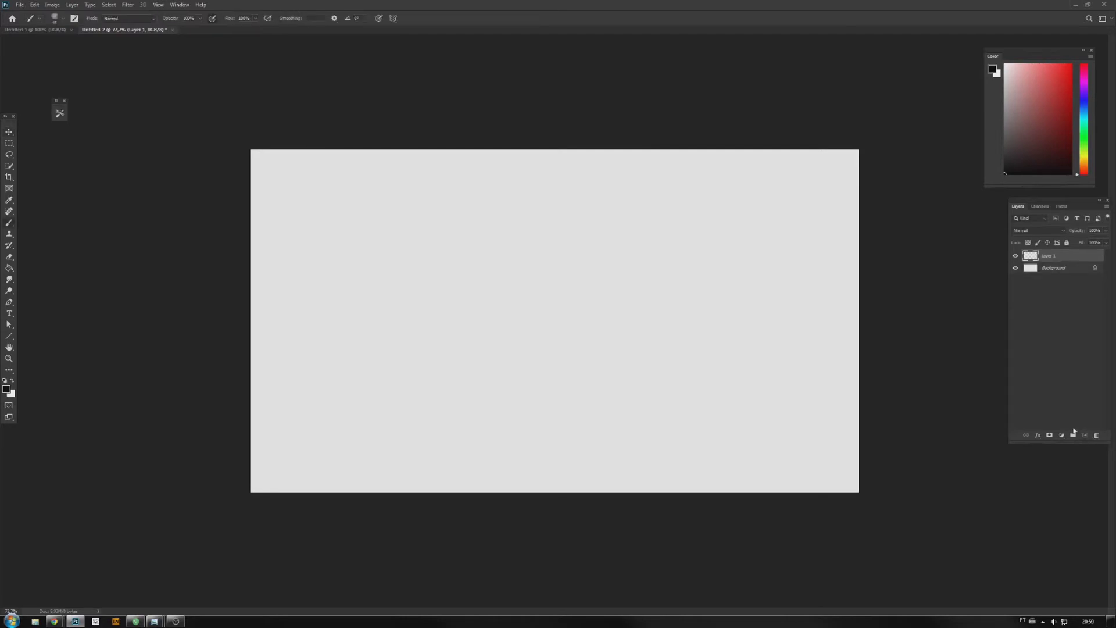
mouse_move(688, 377)
mouse_down()
mouse_move(655, 417)
mouse_move(704, 360)
mouse_move(708, 325)
mouse_move(595, 338)
mouse_move(489, 374)
mouse_move(577, 324)
mouse_up()
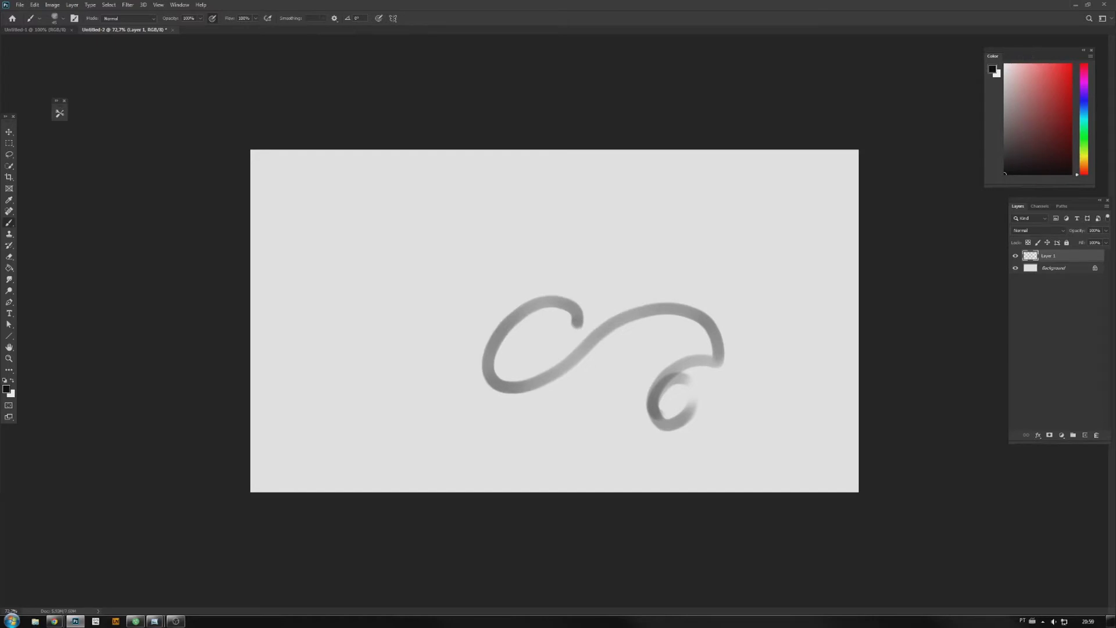
drag(1043, 54, 775, 338)
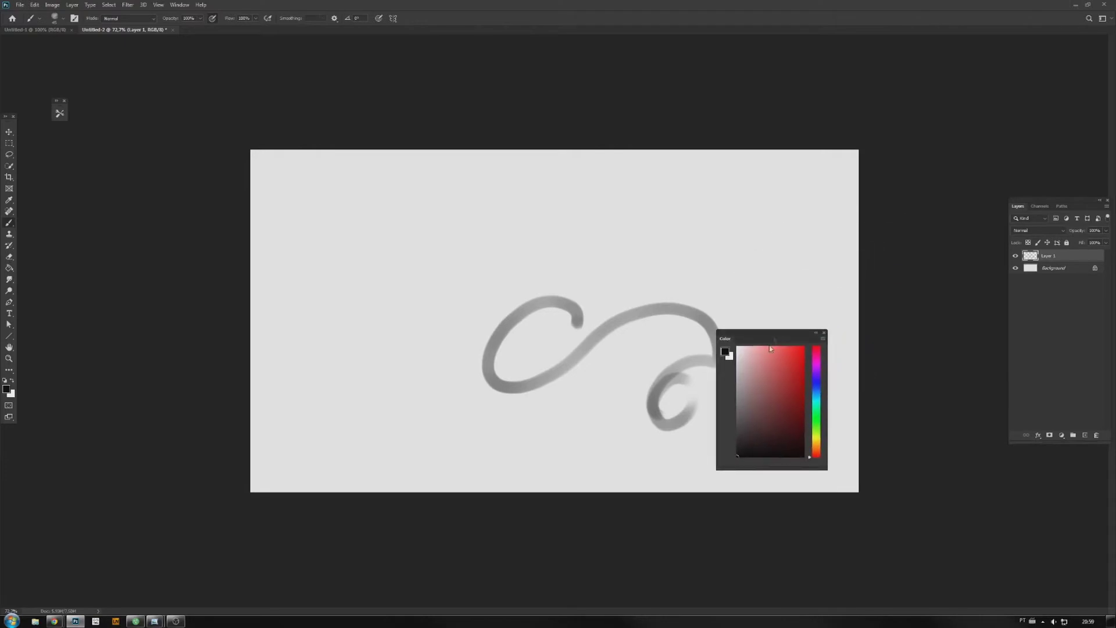
mouse_move(574, 453)
mouse_down()
mouse_move(560, 433)
mouse_move(584, 461)
mouse_move(573, 474)
mouse_up()
Pick a pale pink foreground, test it, then undo all the test strokes
click(753, 380)
mouse_move(649, 430)
mouse_down()
mouse_move(602, 480)
mouse_move(640, 410)
mouse_move(562, 453)
mouse_move(604, 471)
mouse_move(611, 445)
mouse_move(461, 466)
mouse_move(503, 444)
mouse_up()
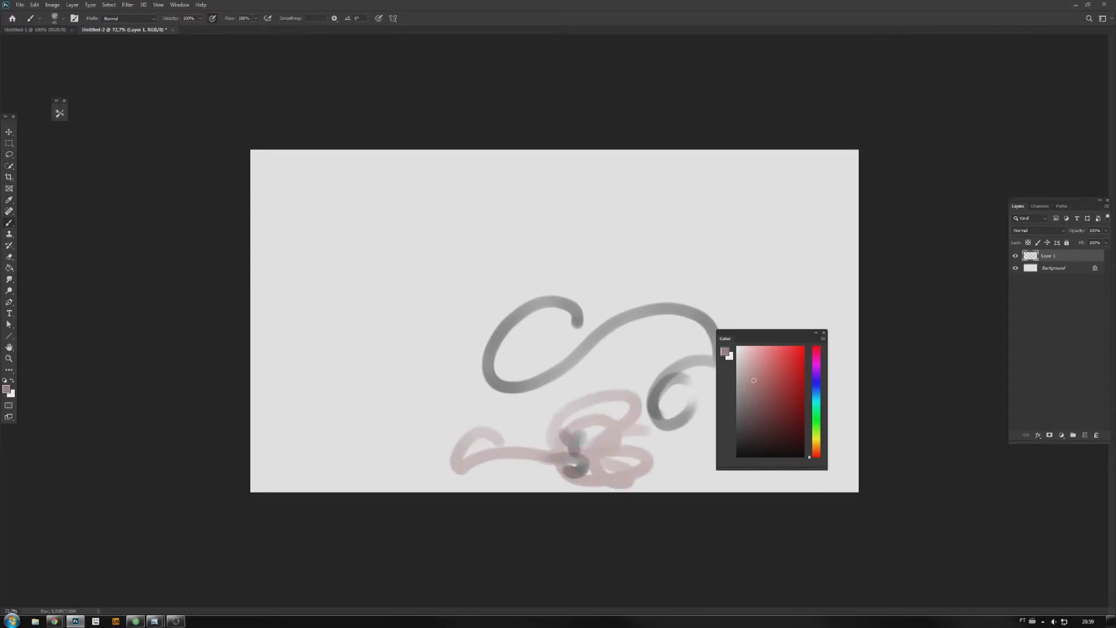
key(ctrl+z)
key(ctrl+z)
key(ctrl+z)
key(ctrl+z)
key(ctrl+z)
key(ctrl+z)
drag(783, 336, 1072, 53)
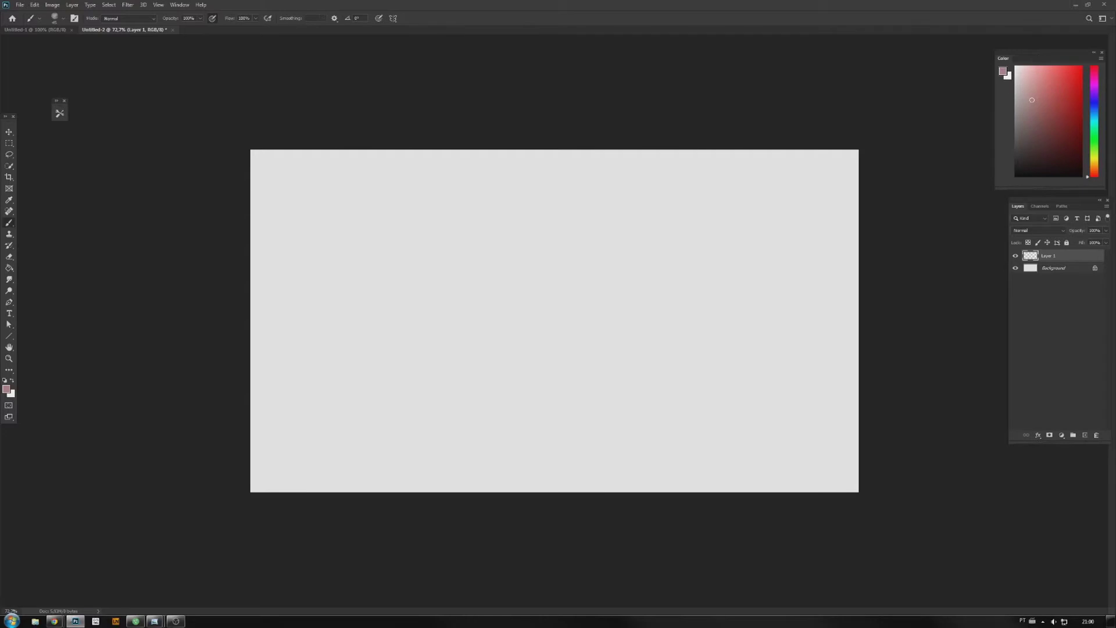
mouse_move(1055, 60)
mouse_down()
mouse_move(1041, 58)
mouse_move(864, 200)
mouse_move(531, 267)
mouse_move(444, 268)
mouse_up()
Set the foreground to a very light pink and hide the Color panel via Window
click(409, 357)
mouse_move(410, 357)
mouse_down()
mouse_move(407, 305)
mouse_move(424, 297)
mouse_move(395, 291)
mouse_move(403, 282)
mouse_up()
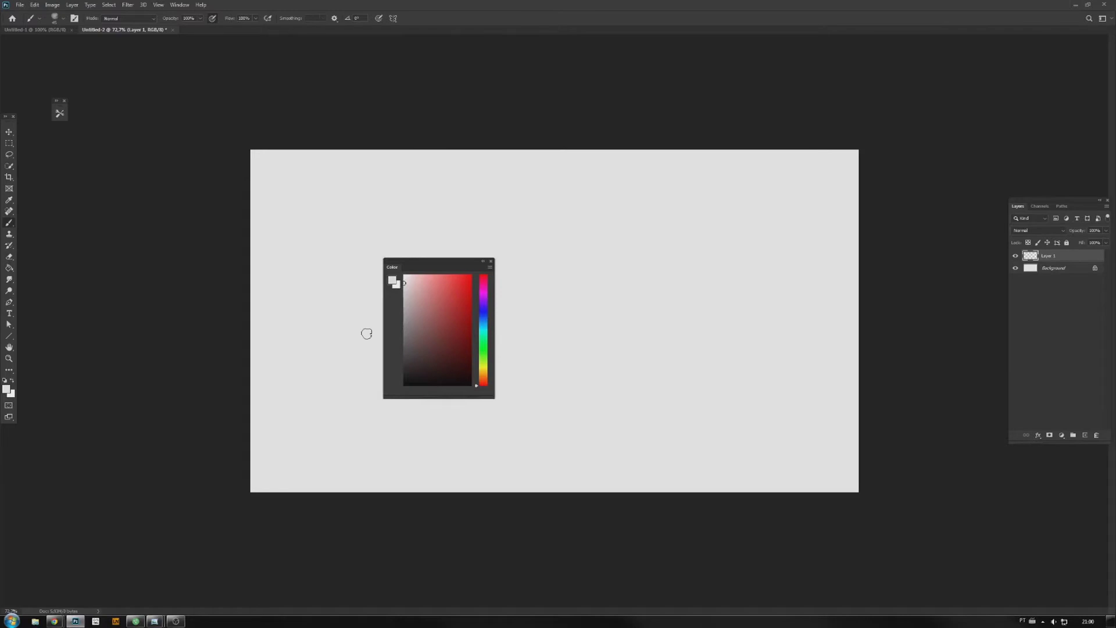
click(181, 5)
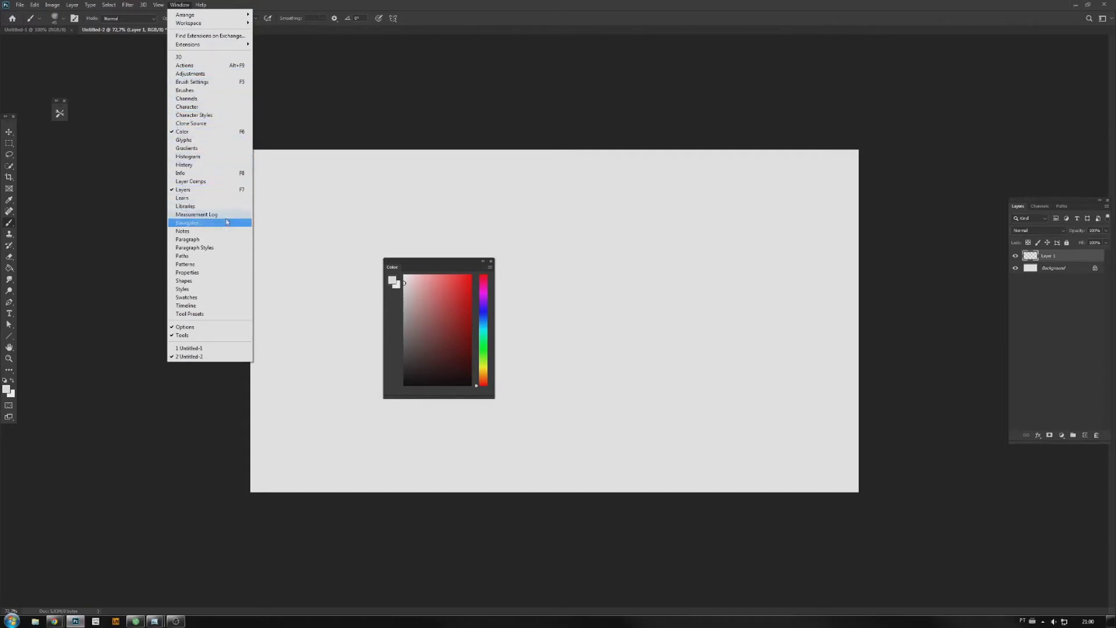
click(245, 135)
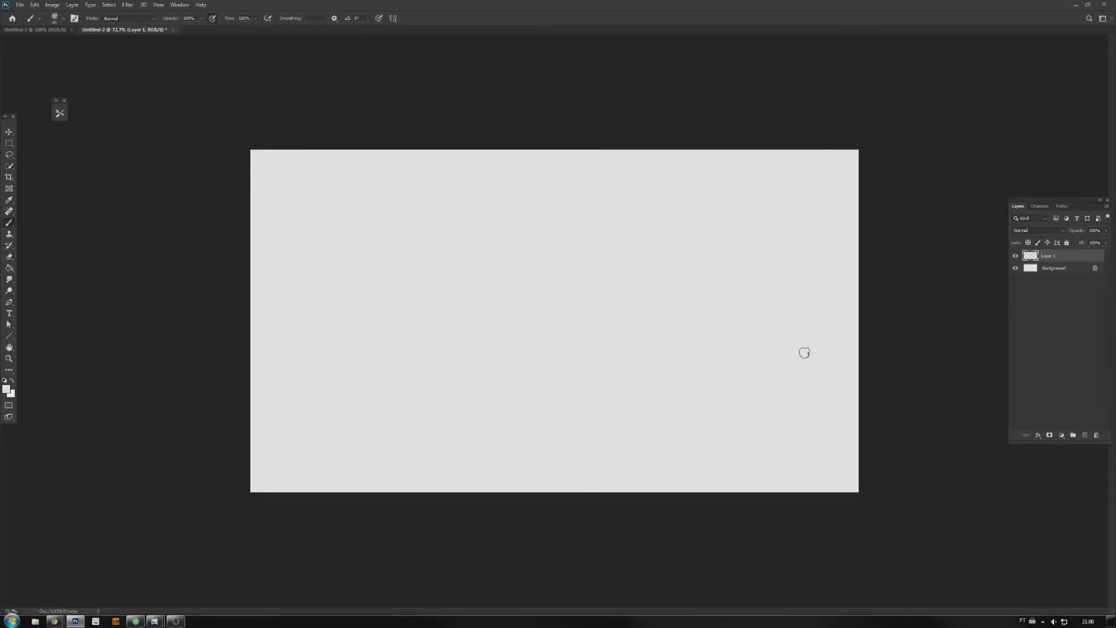
Show the Color panel again from Window > Color and reposition it
click(180, 4)
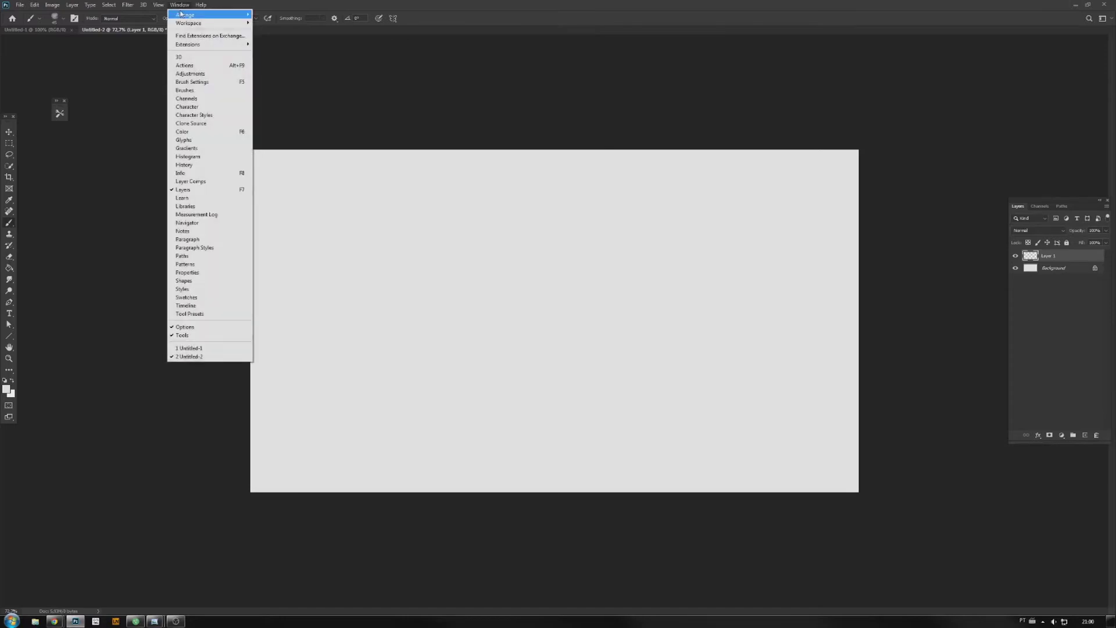
click(212, 132)
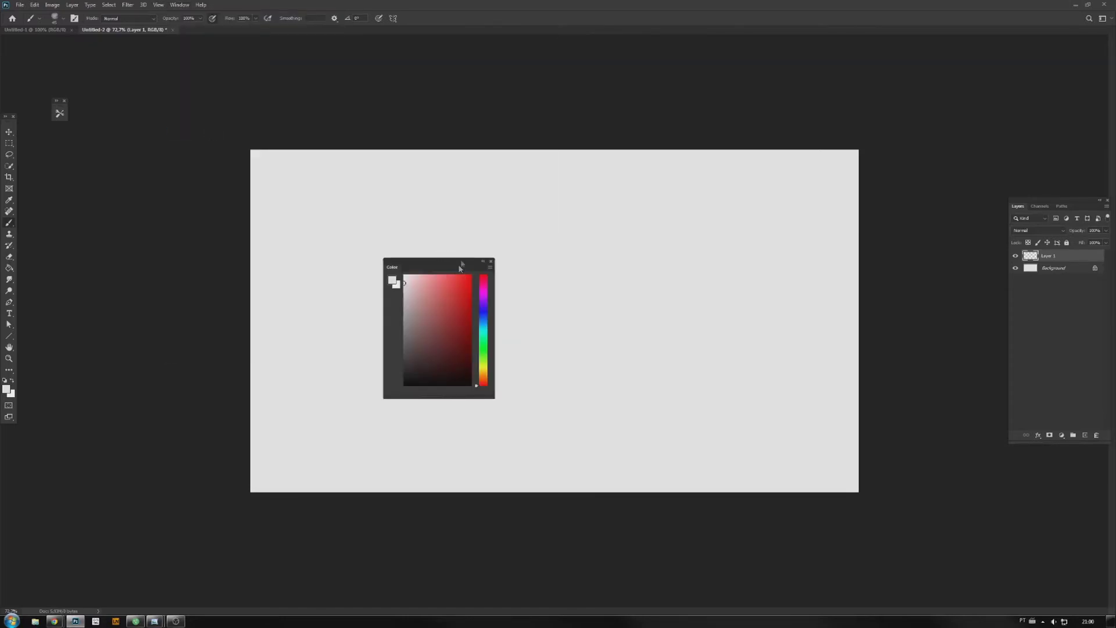
drag(457, 264, 473, 224)
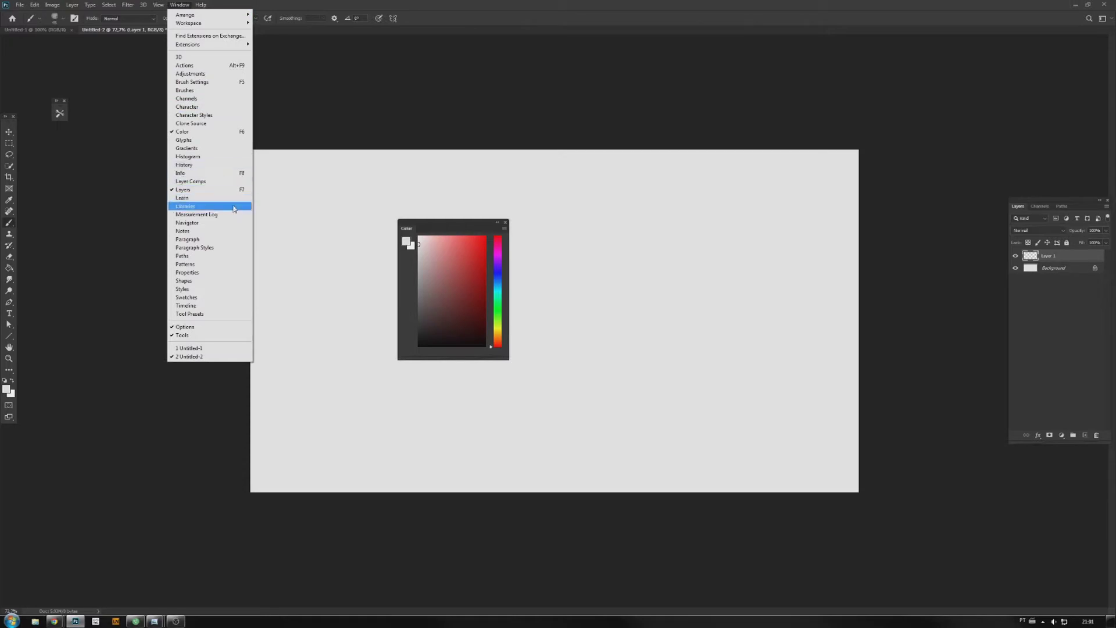
click(182, 7)
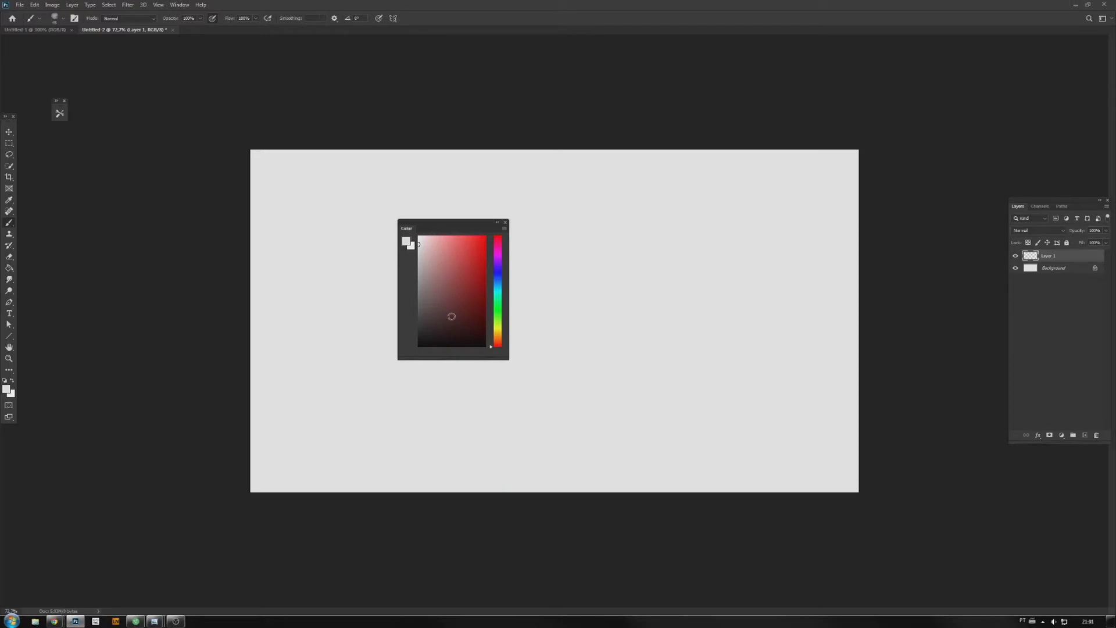
Dock the floating Color panel into the top-right stack above Layers
click(180, 5)
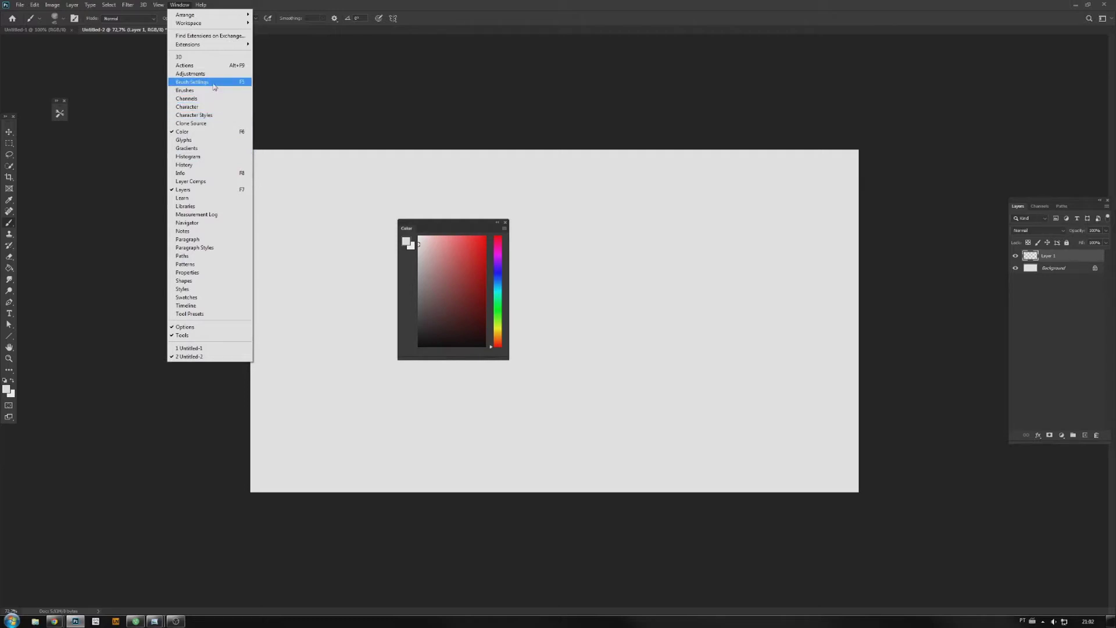
click(181, 7)
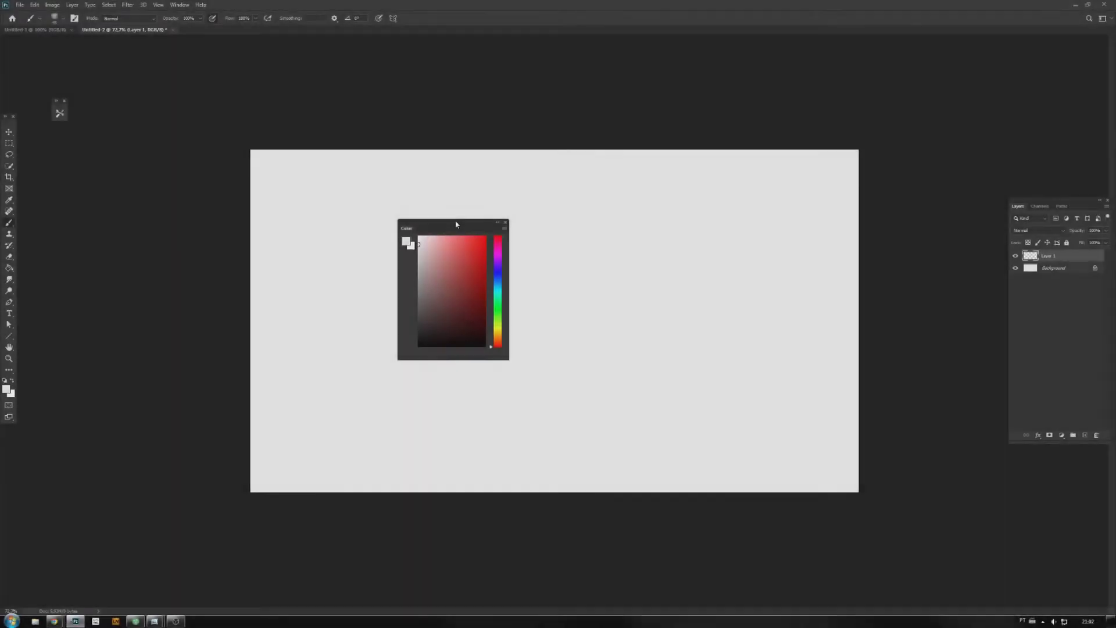
drag(461, 227, 1055, 46)
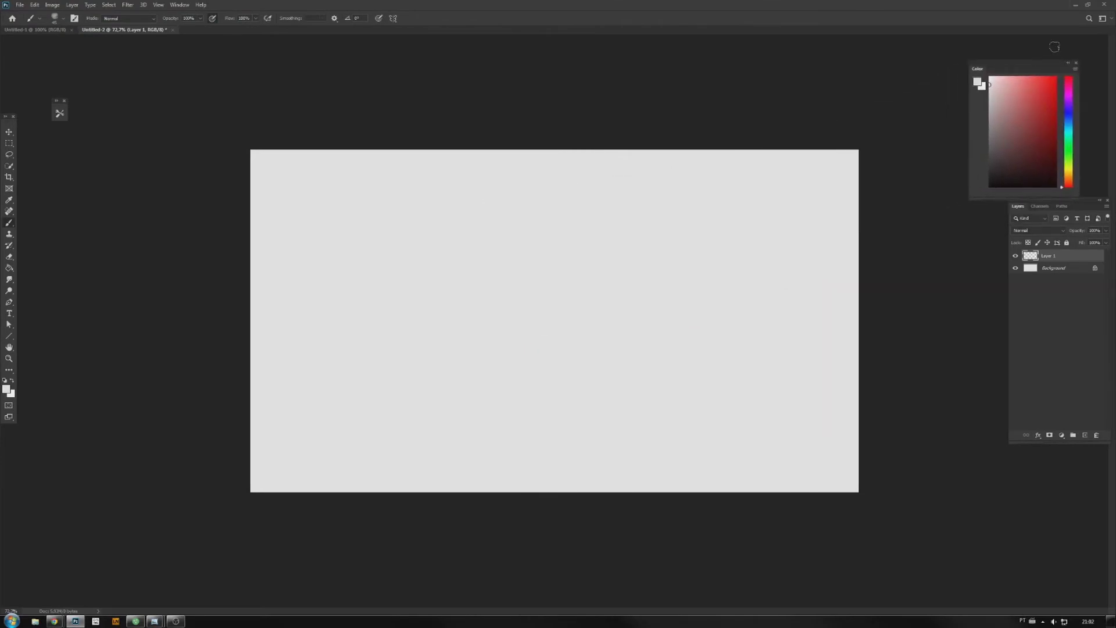
Open the Workspace switcher menu at the top right
click(1105, 18)
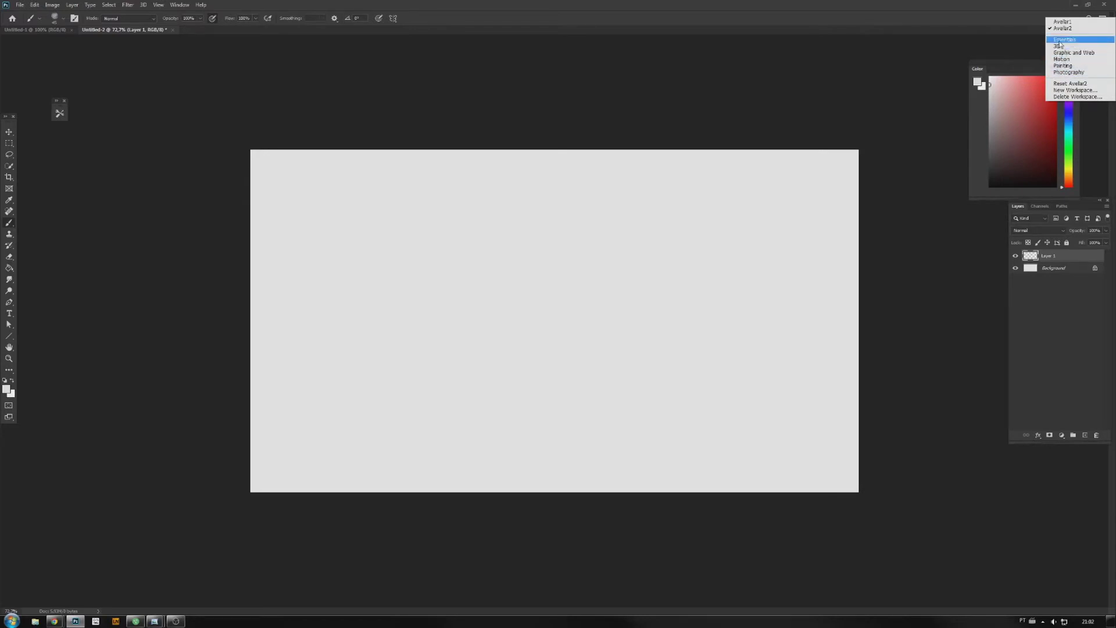
Preview the Painting, Graphic and Web, and Photography workspaces
click(1070, 67)
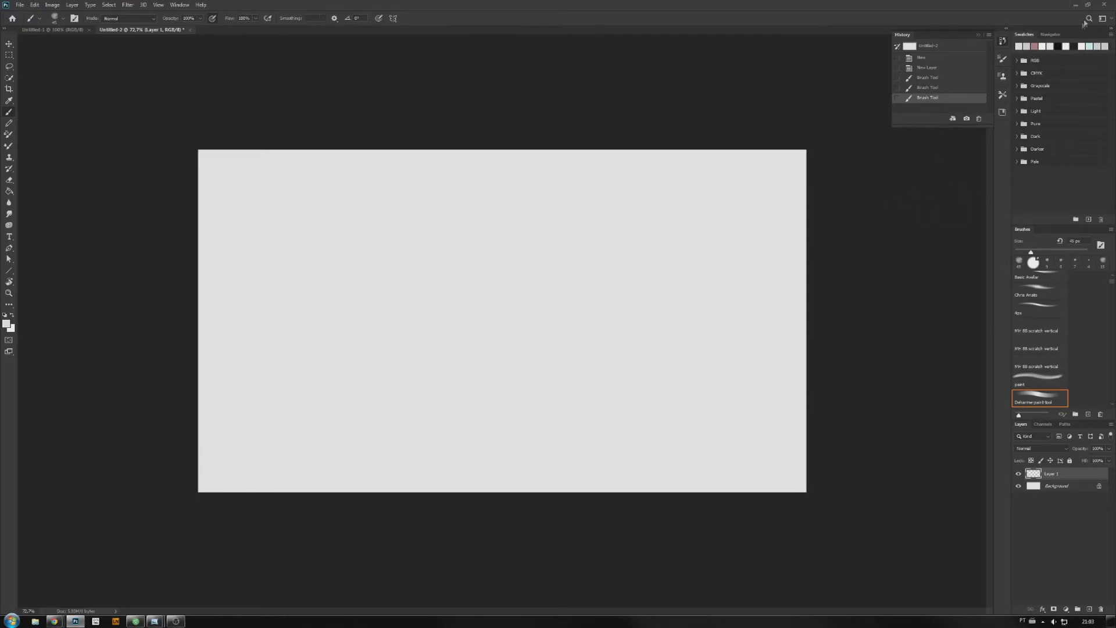
click(1103, 18)
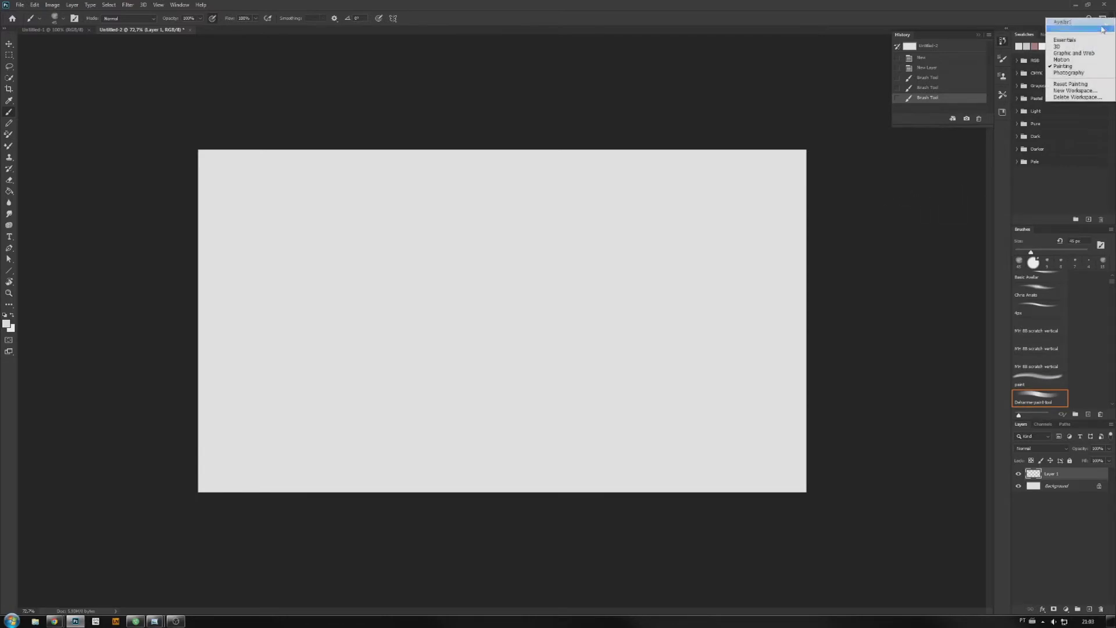
click(1066, 54)
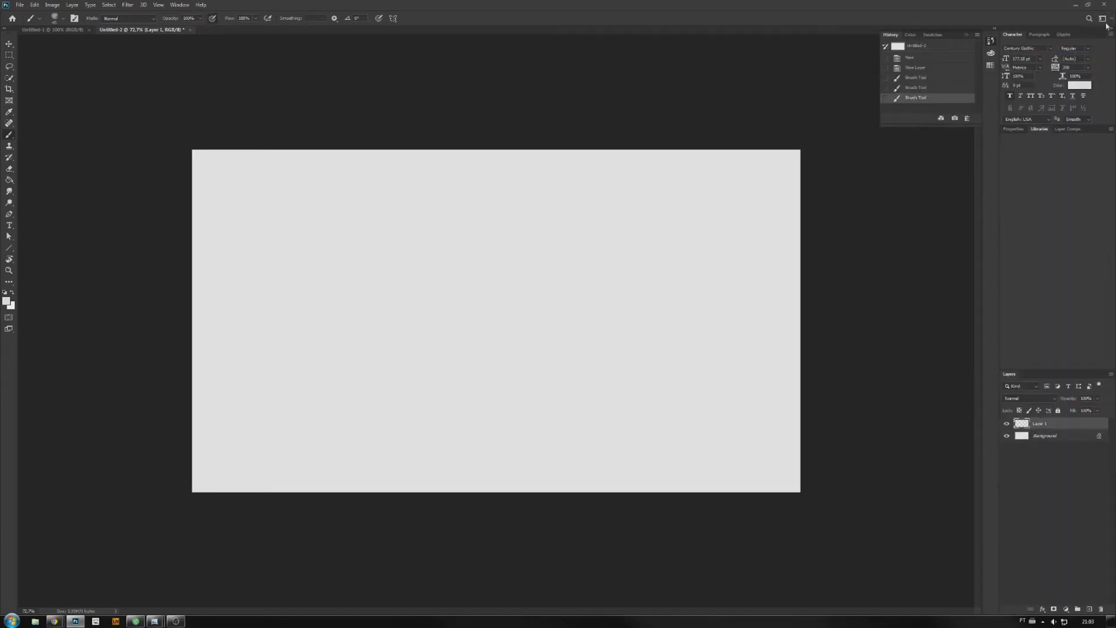
click(1103, 19)
click(1062, 74)
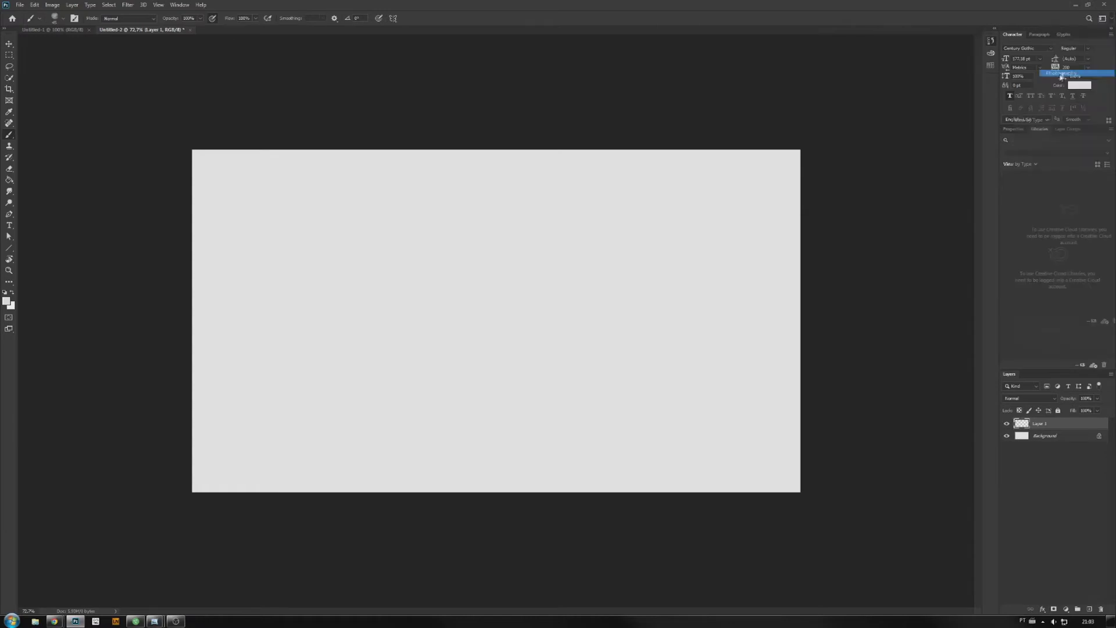
Toggle between Avellar1 and Avellar2, settling on the Avellar2 workspace
click(1107, 20)
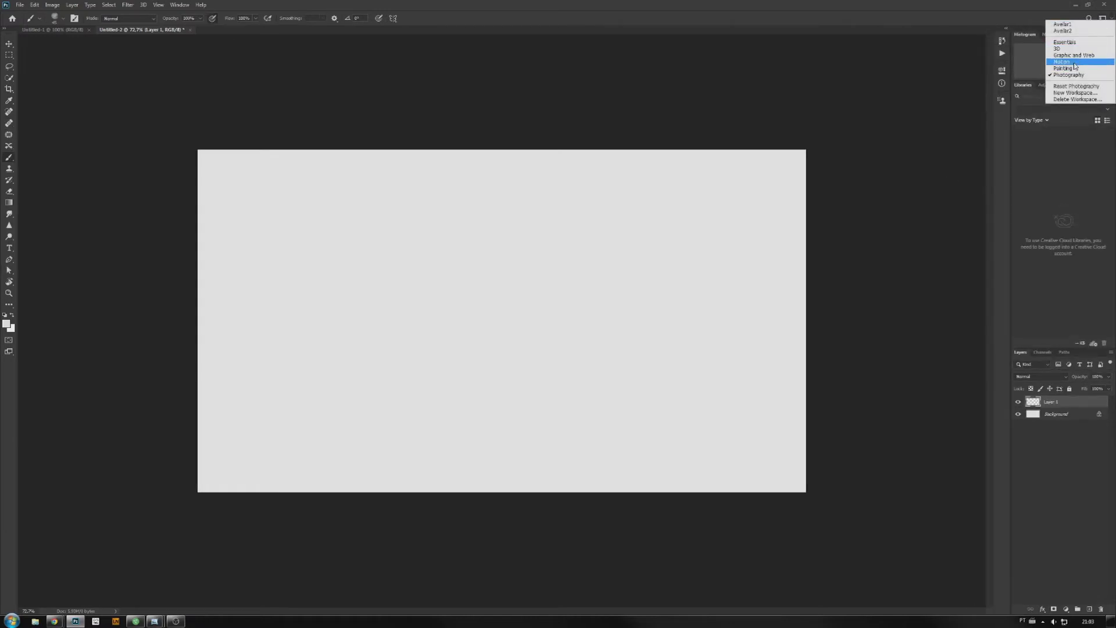
click(1064, 24)
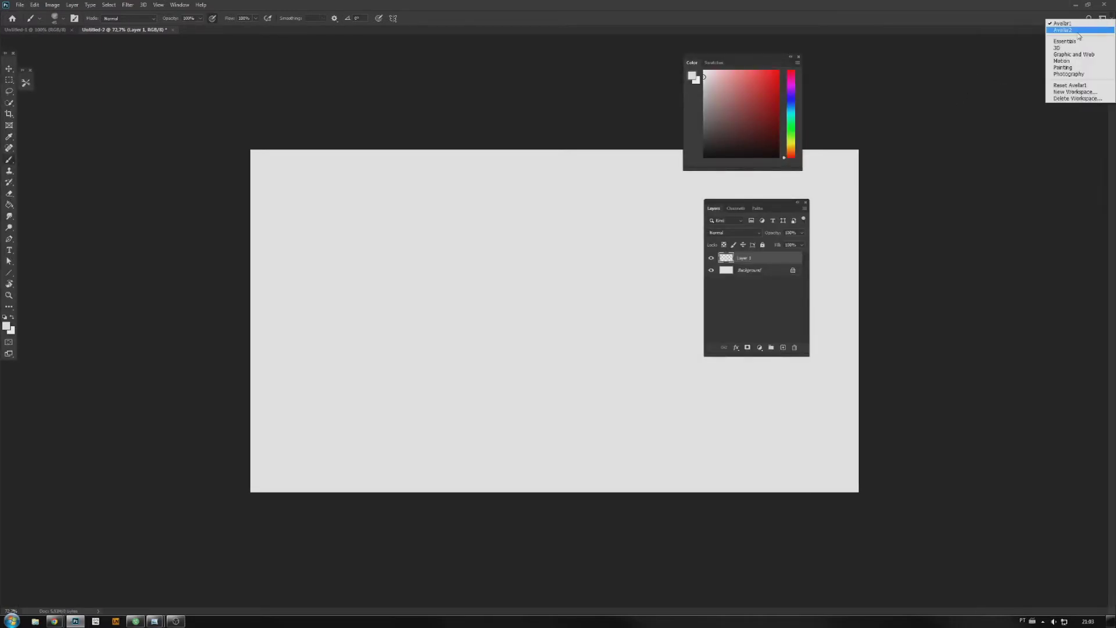
click(1076, 30)
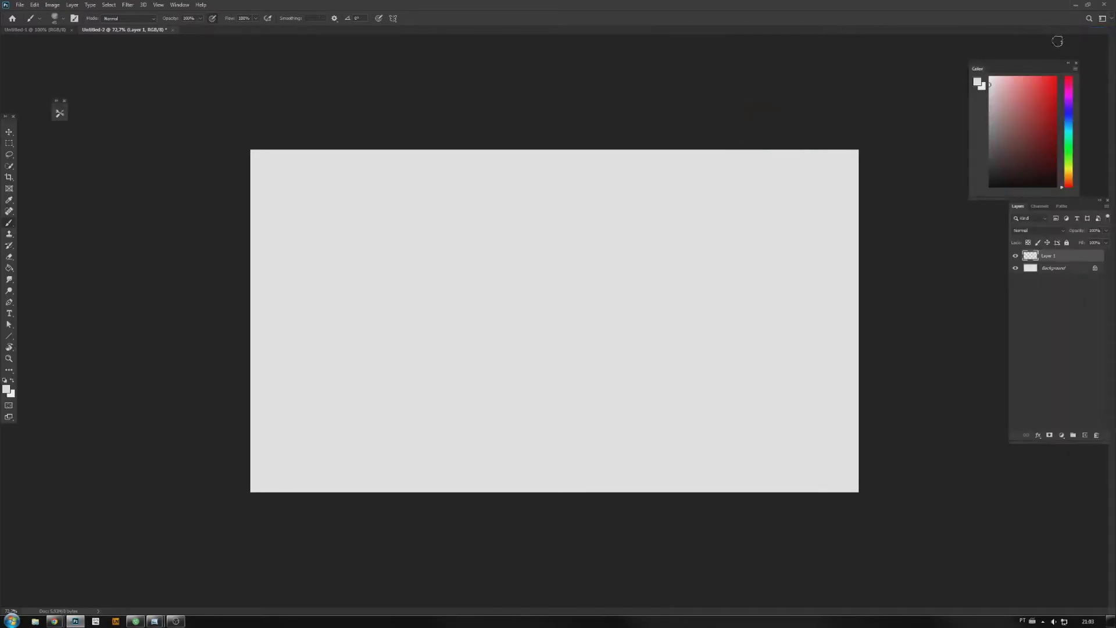
click(1103, 18)
click(1064, 24)
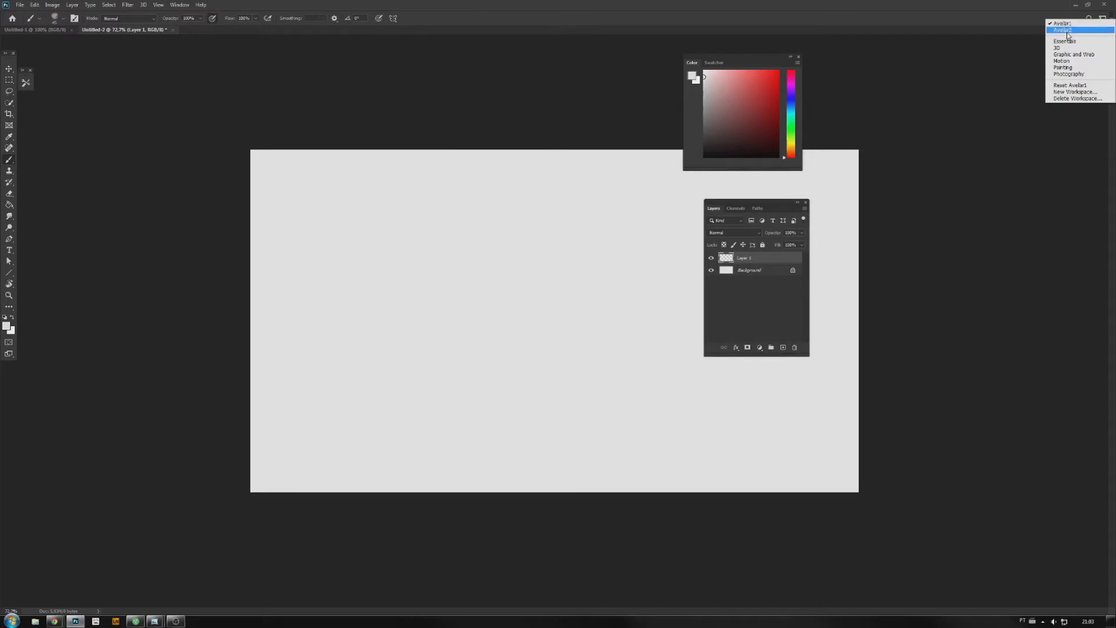
click(1069, 30)
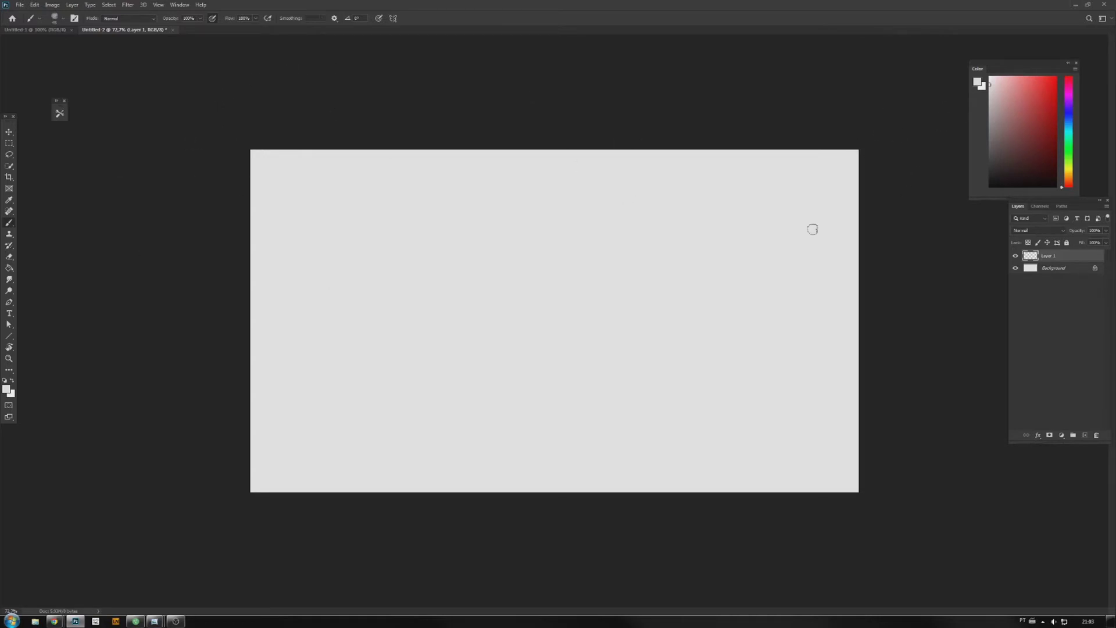
click(1108, 19)
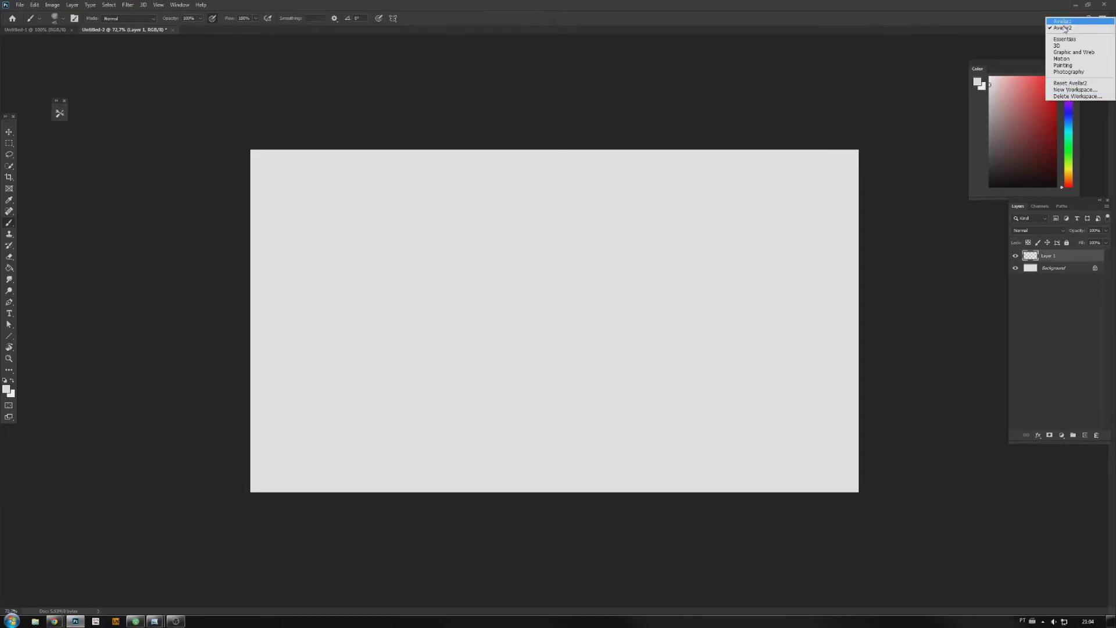
click(905, 83)
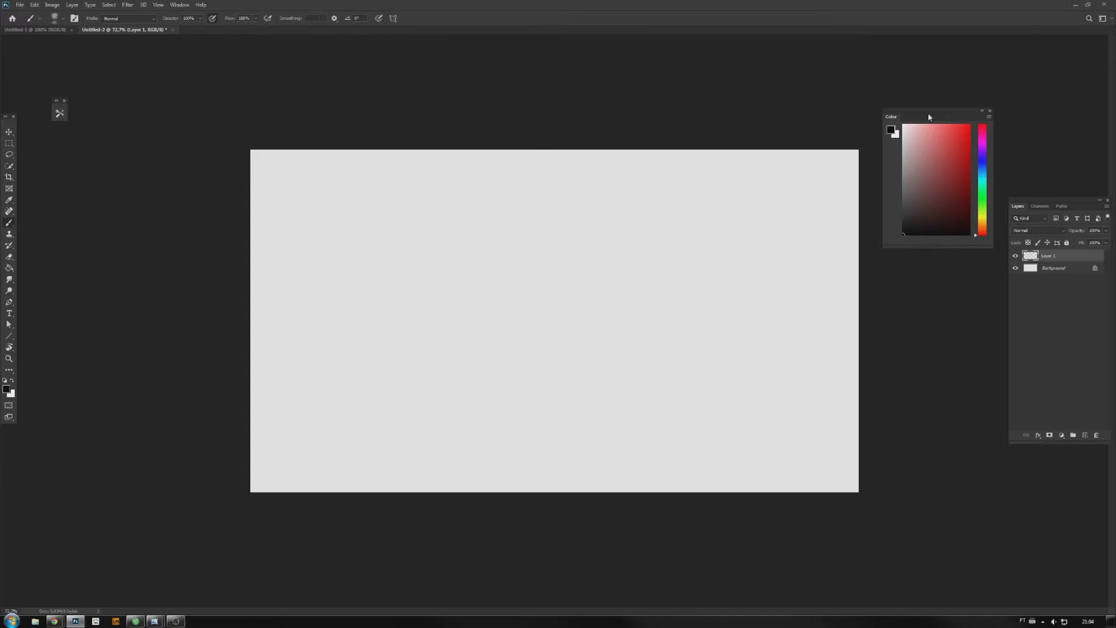
Float the Color panel and switch it to the Color Wheel view
drag(928, 115, 439, 325)
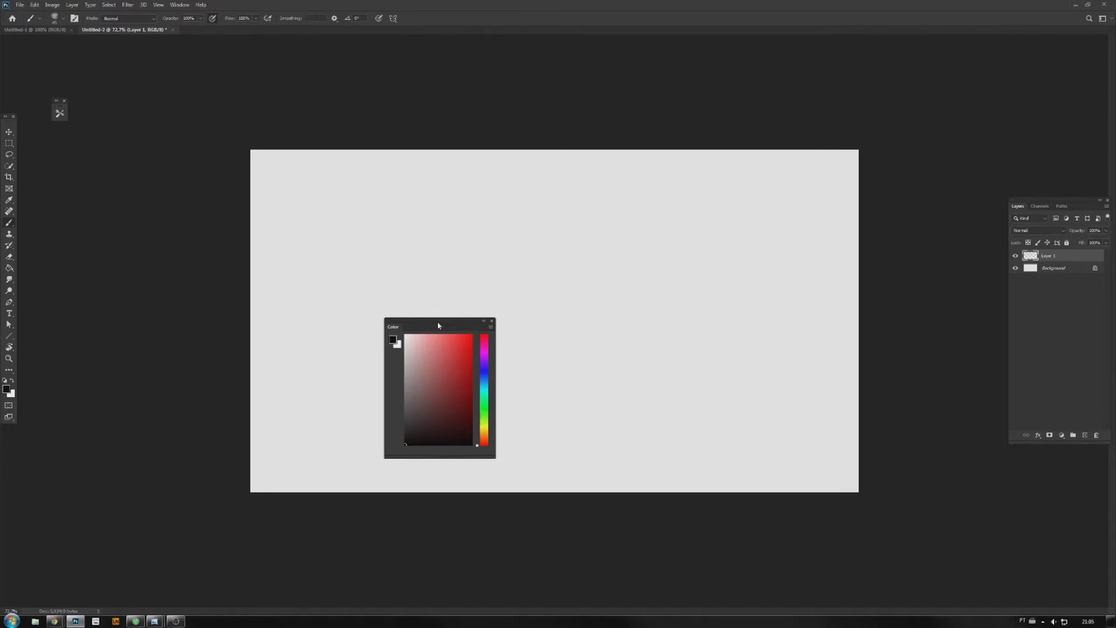
click(491, 327)
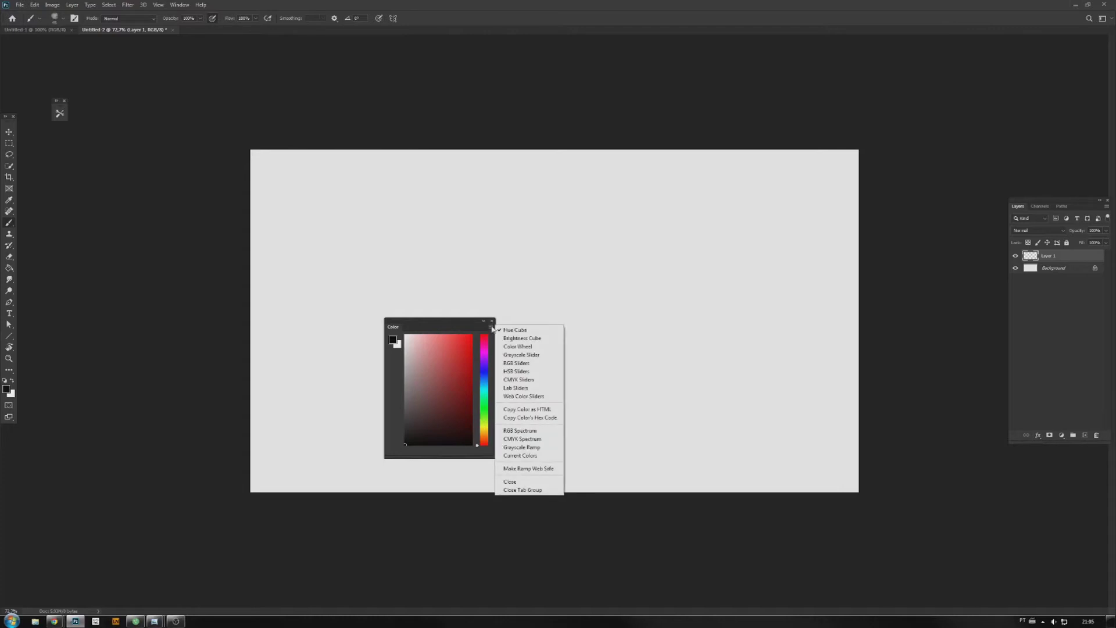
click(540, 348)
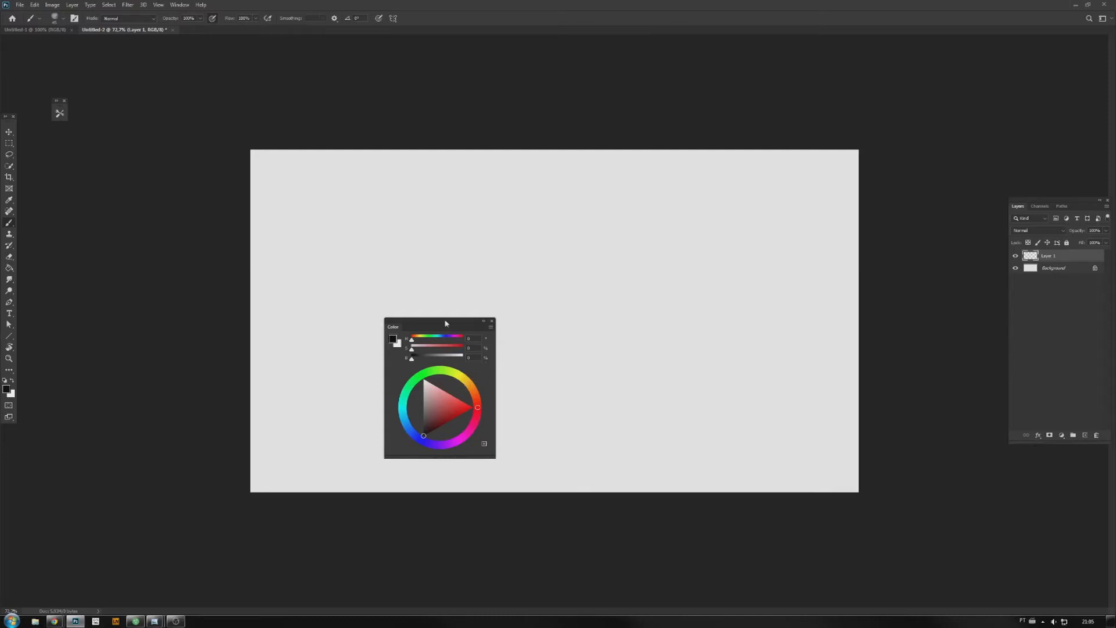
drag(446, 322, 192, 313)
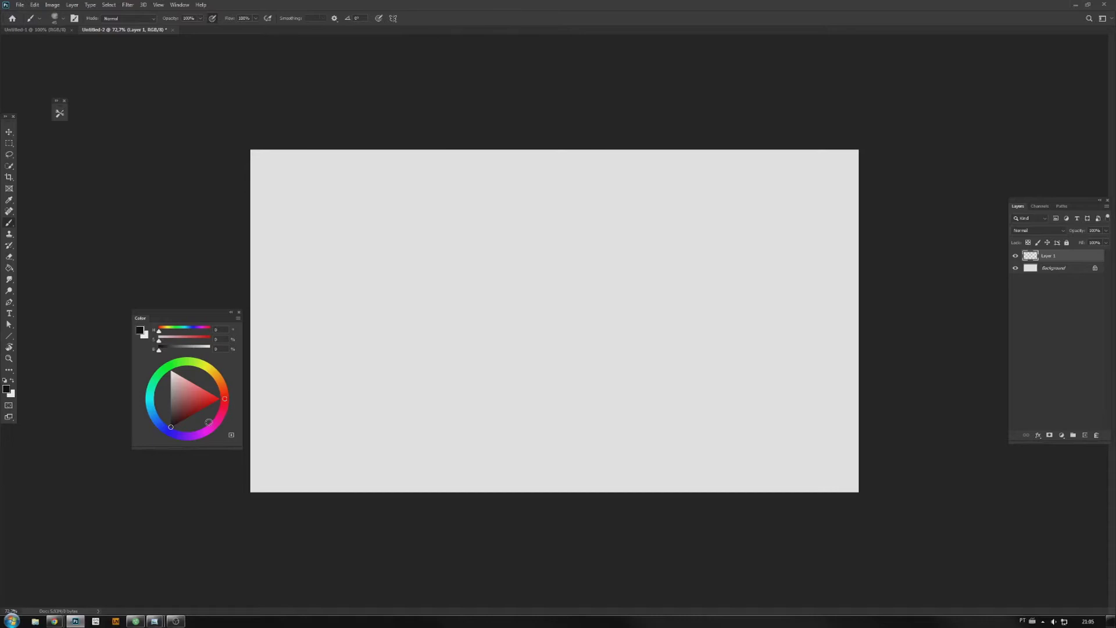
Switch the Color panel back to a cube view, then close it
click(237, 318)
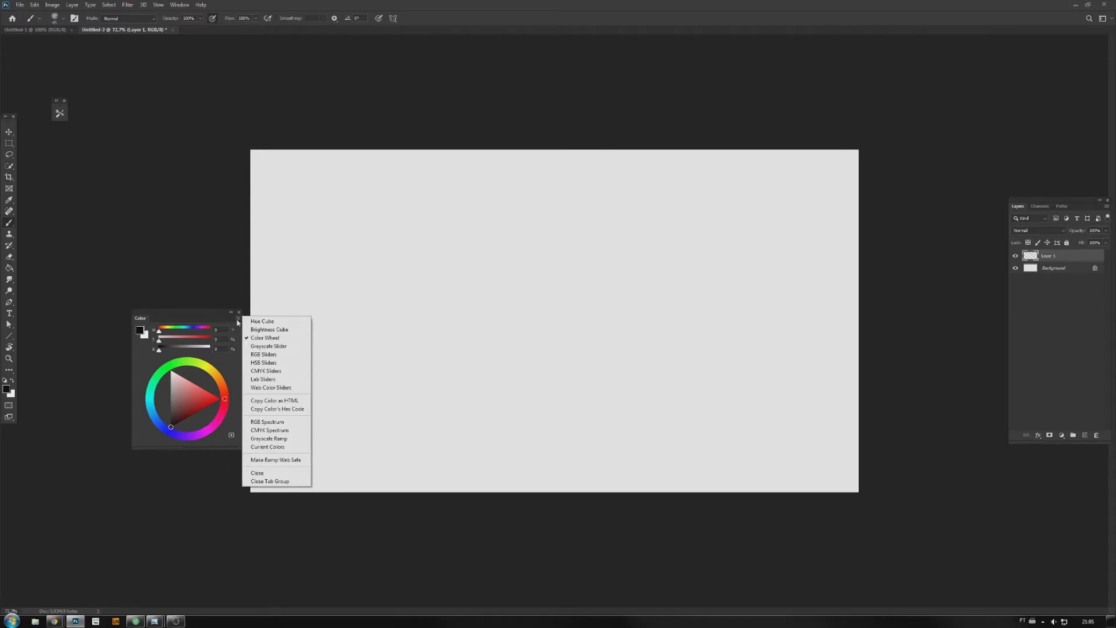
click(251, 329)
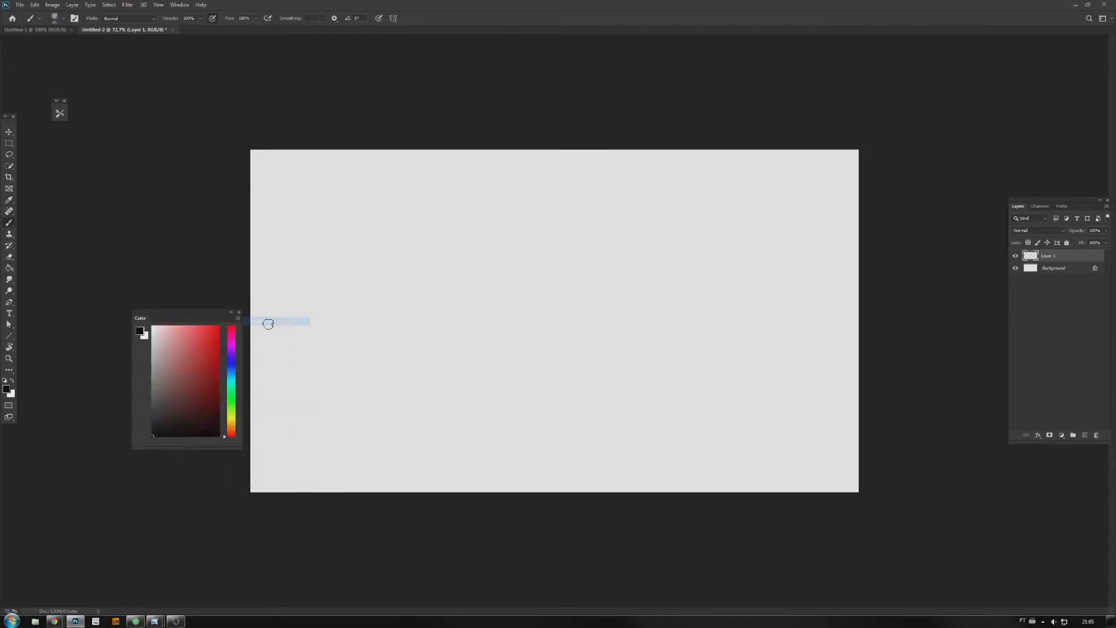
double_click(214, 311)
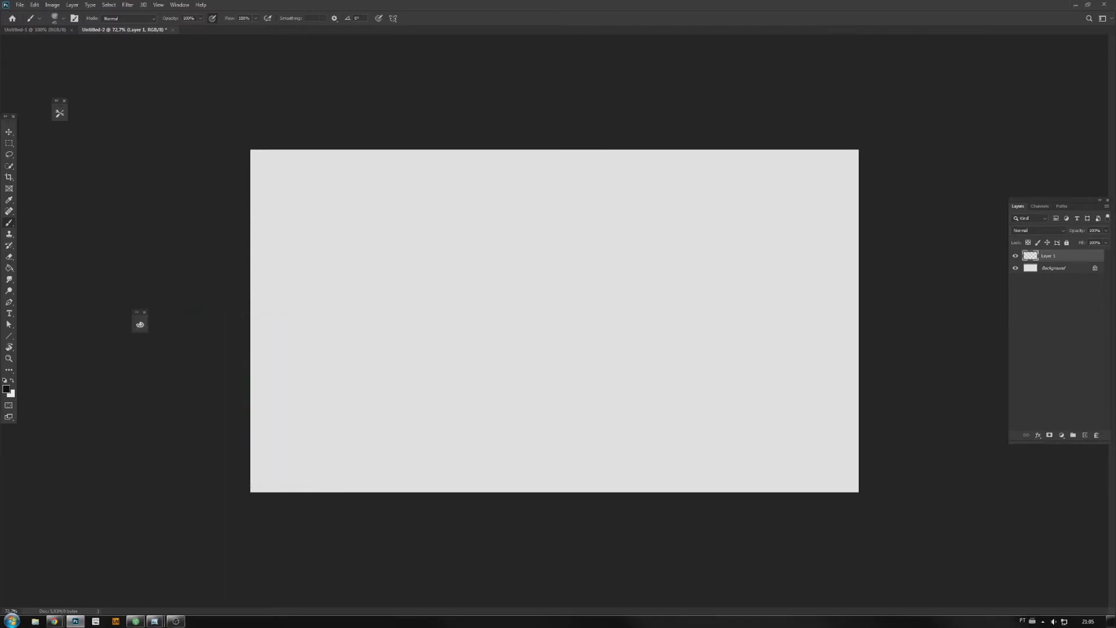
click(141, 325)
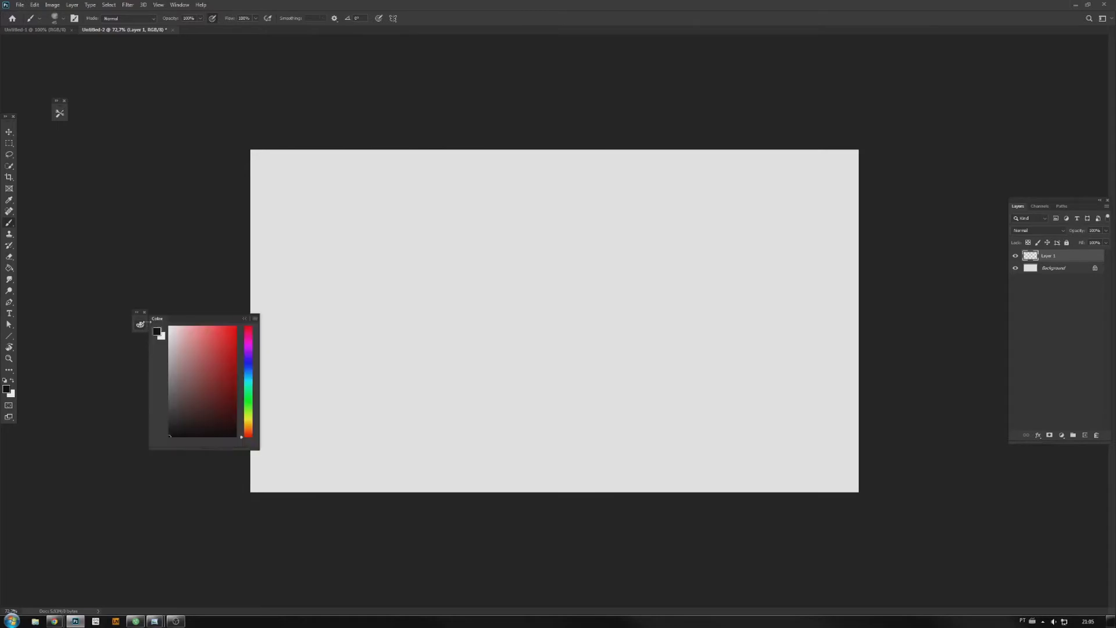
click(144, 313)
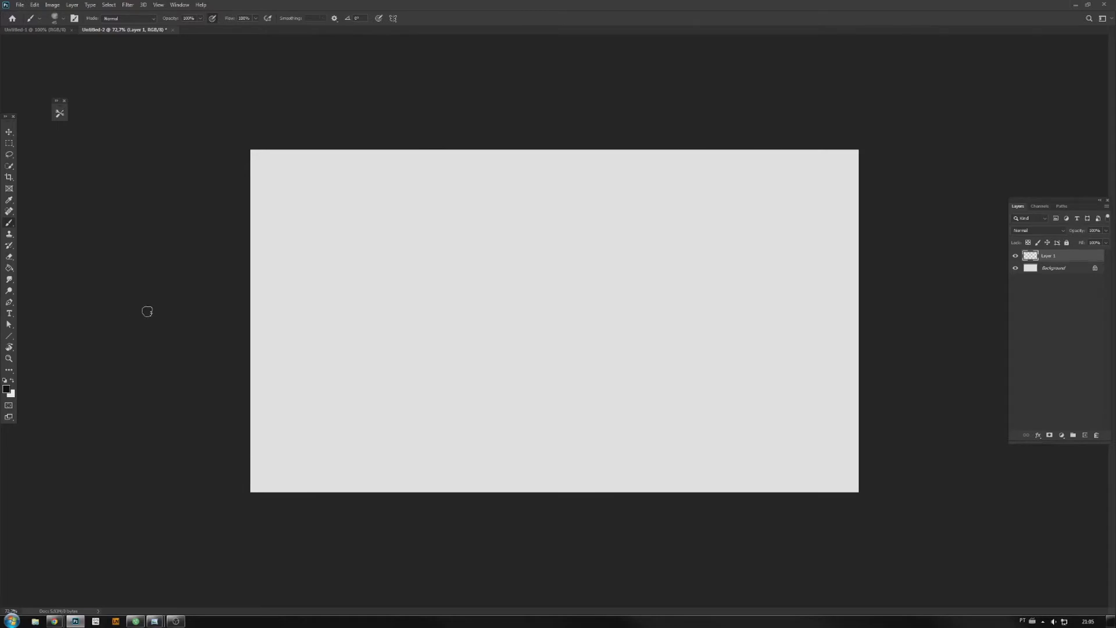
Reopen Color from Window, dock it above Layers, and switch to Untitled-1
click(178, 5)
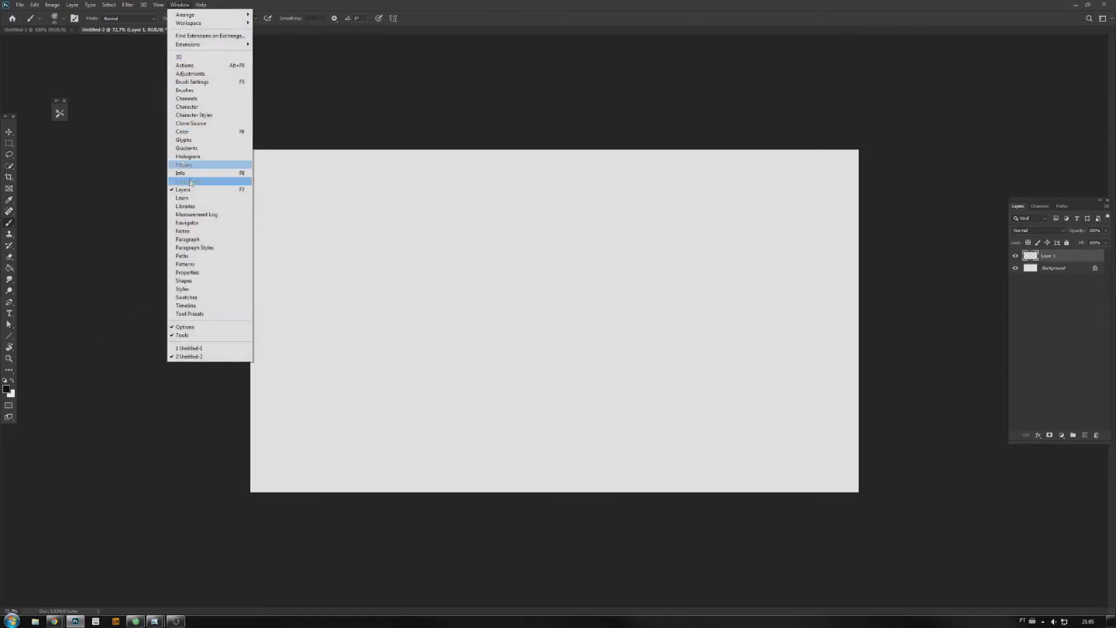
click(192, 135)
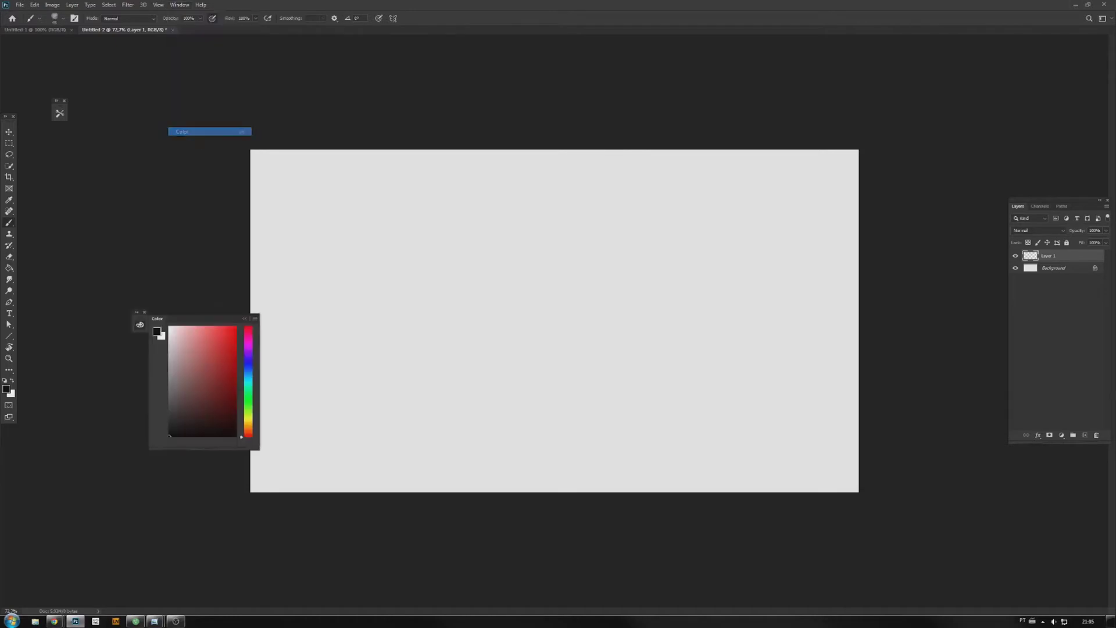
drag(158, 321, 1074, 51)
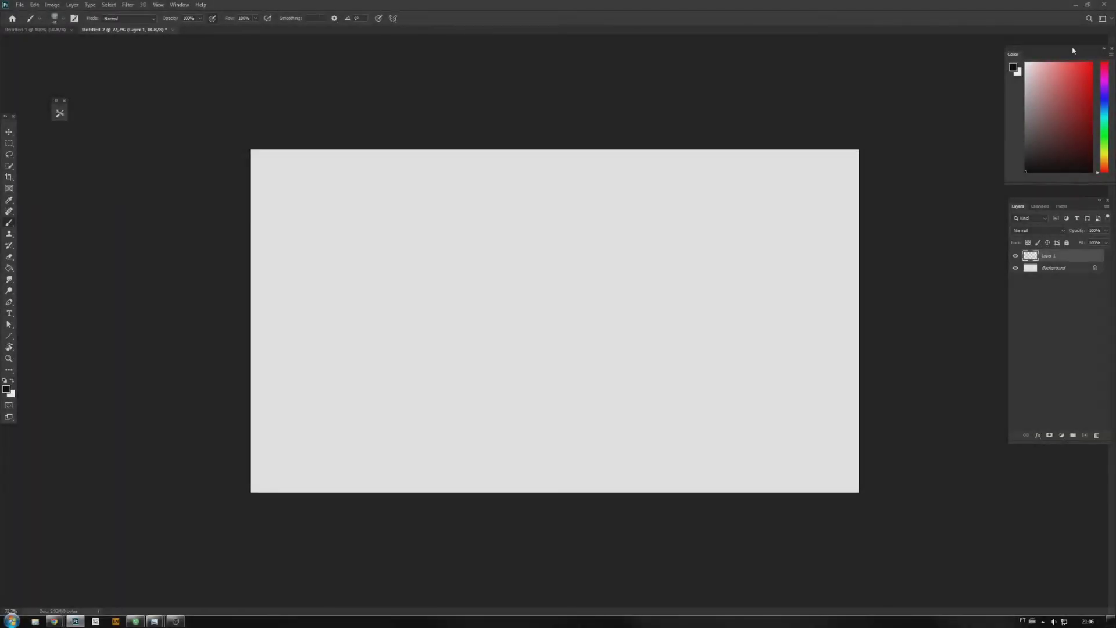
click(59, 31)
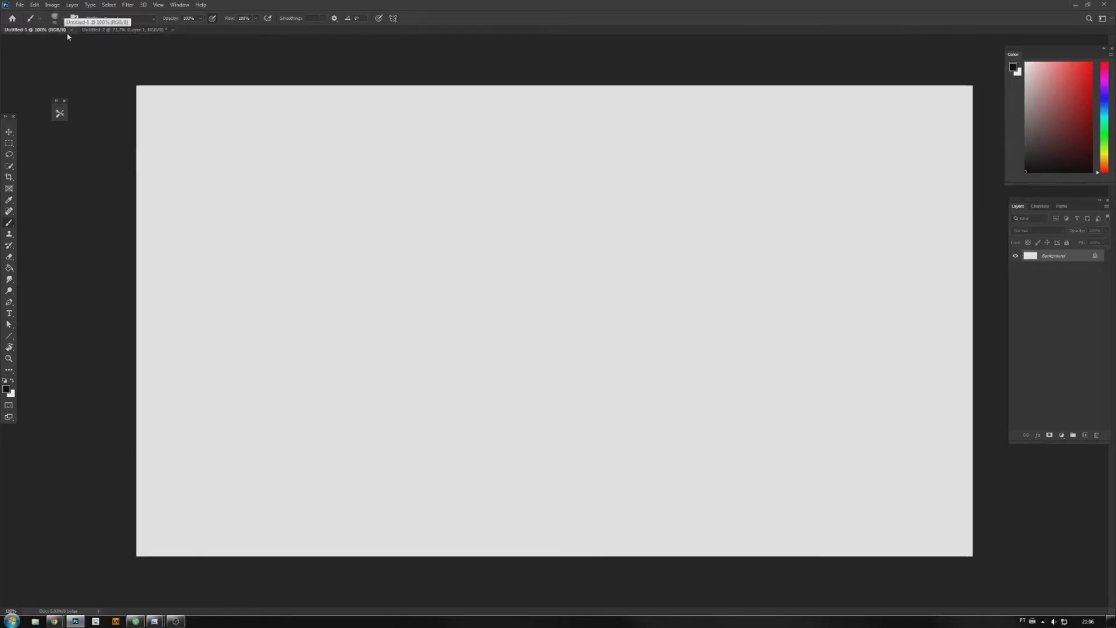
Switch back and forth between the Untitled-1 and Untitled-2 documents, checking the File menu
click(110, 33)
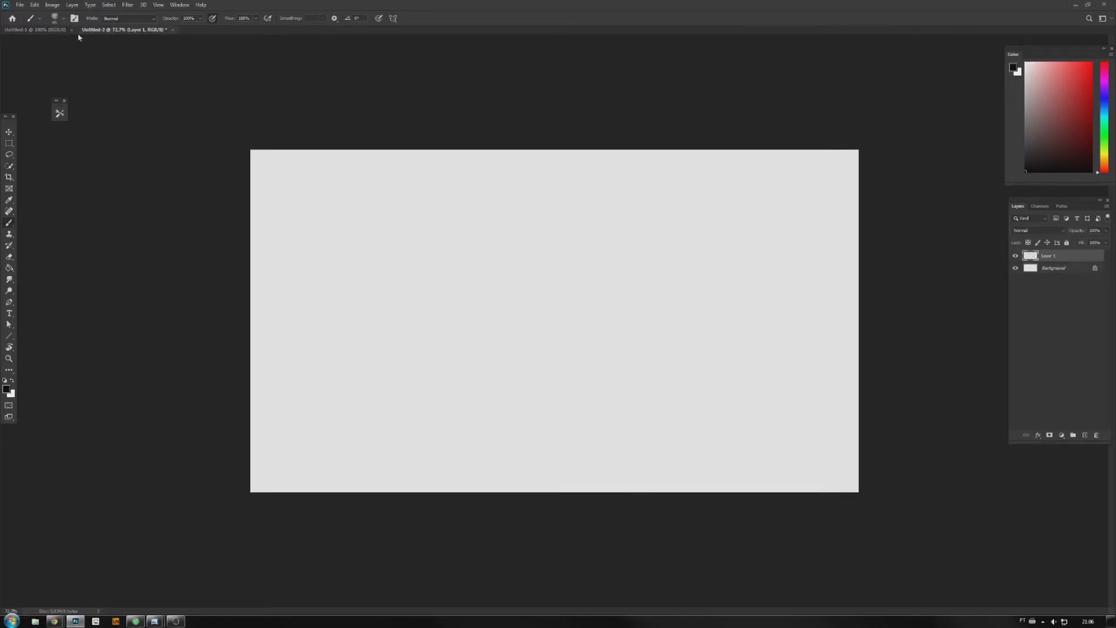
click(60, 32)
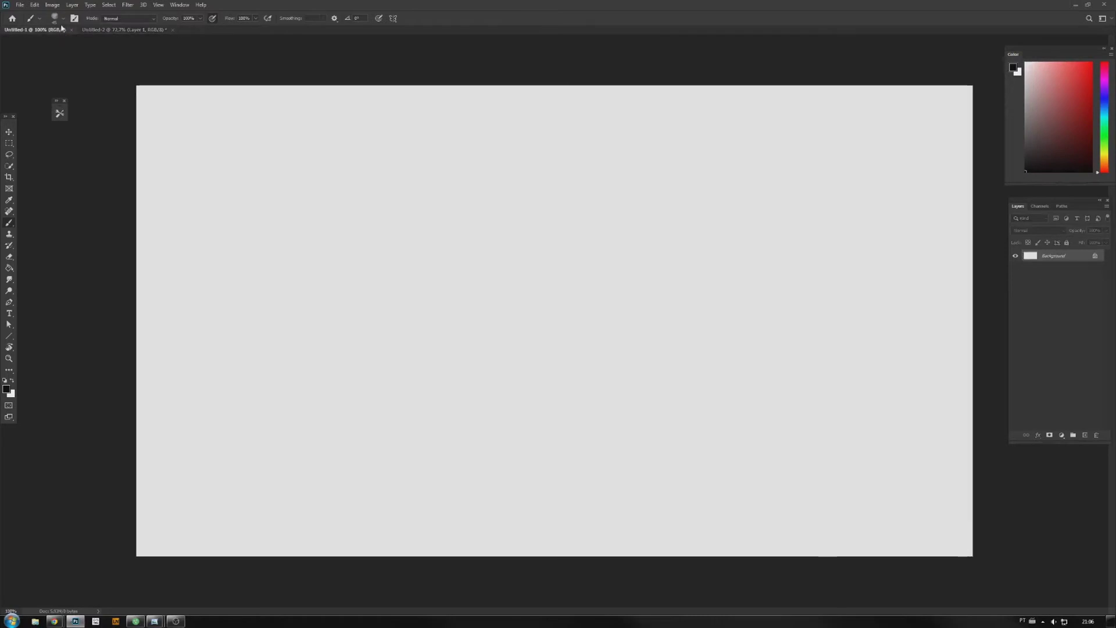
click(23, 6)
mouse_move(35, 5)
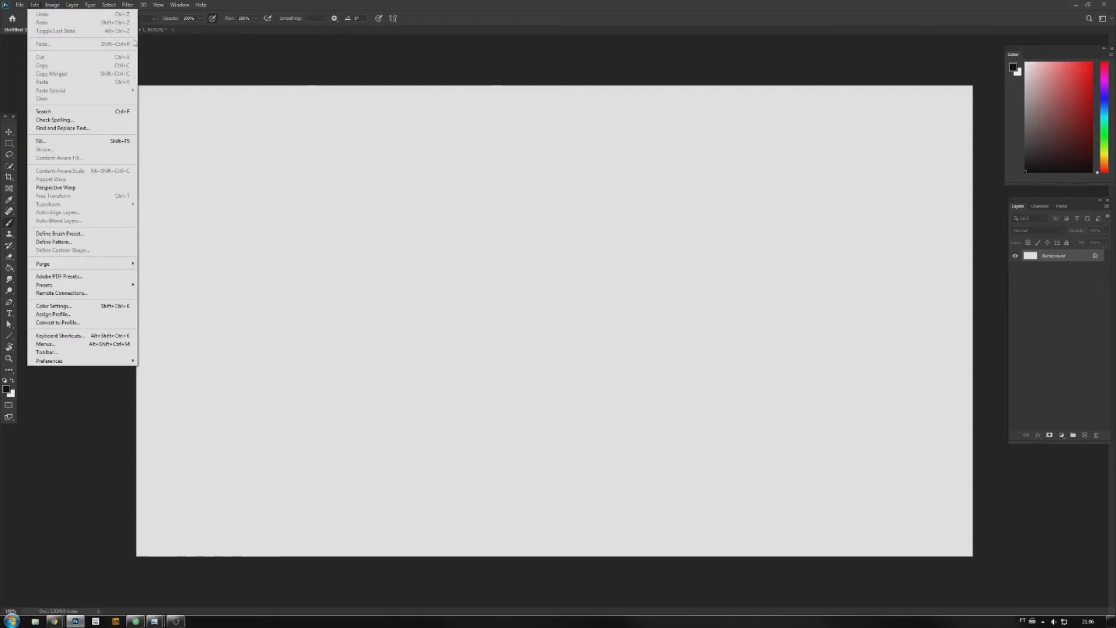
click(163, 56)
click(128, 31)
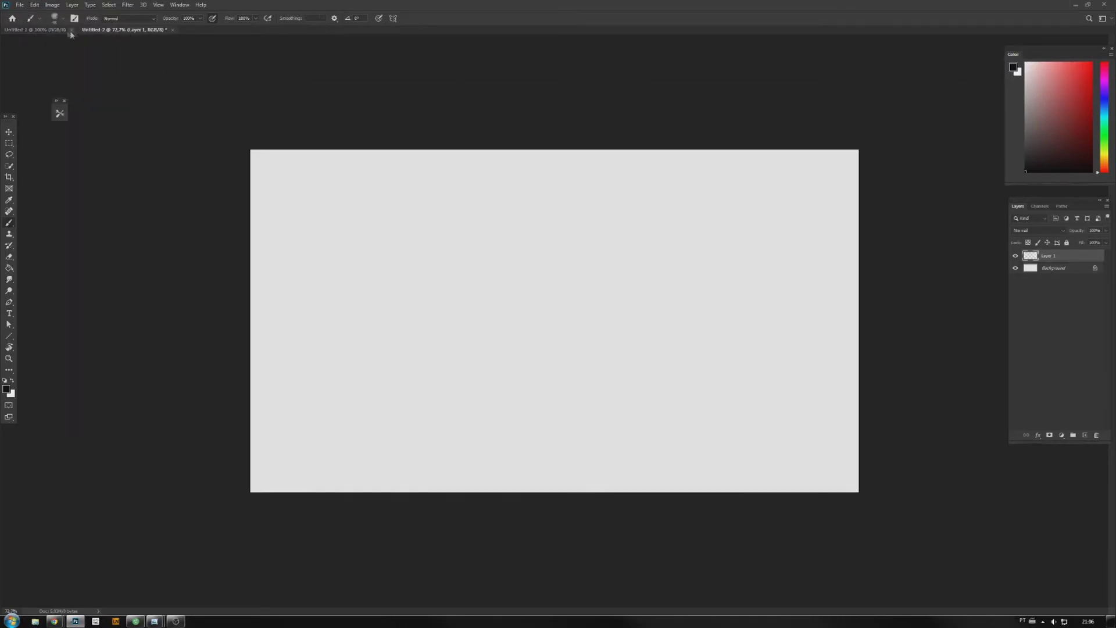
click(62, 32)
Paint test strokes: a grey loop and circled curl on Untitled-1, a zigzag on Untitled-2
mouse_move(497, 439)
mouse_down()
mouse_move(591, 434)
mouse_move(717, 356)
mouse_move(725, 392)
mouse_move(804, 317)
mouse_up()
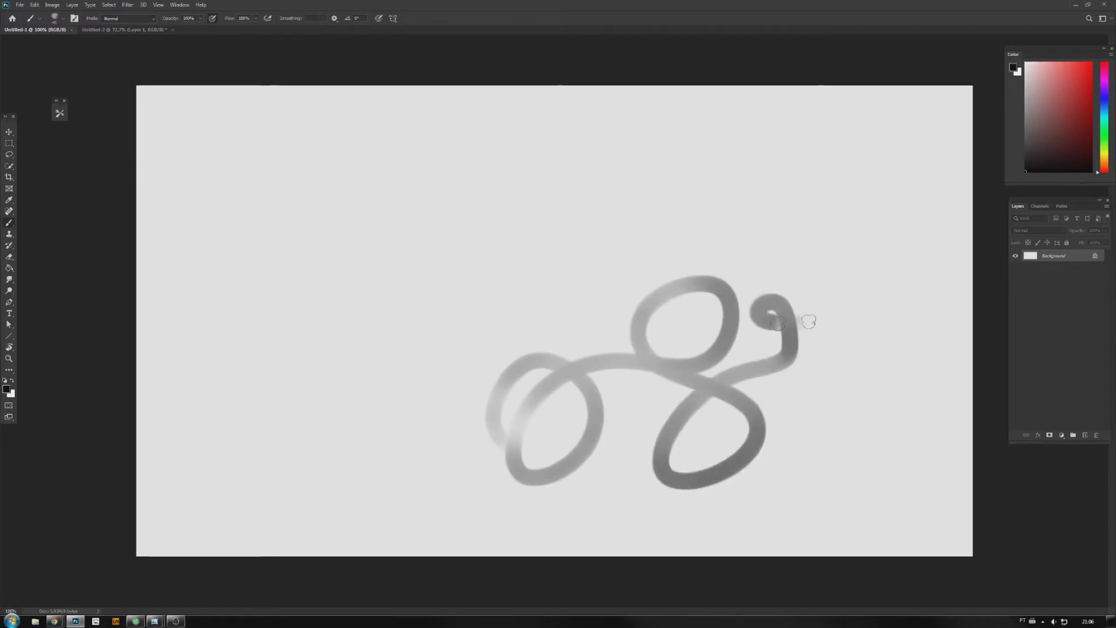
click(117, 29)
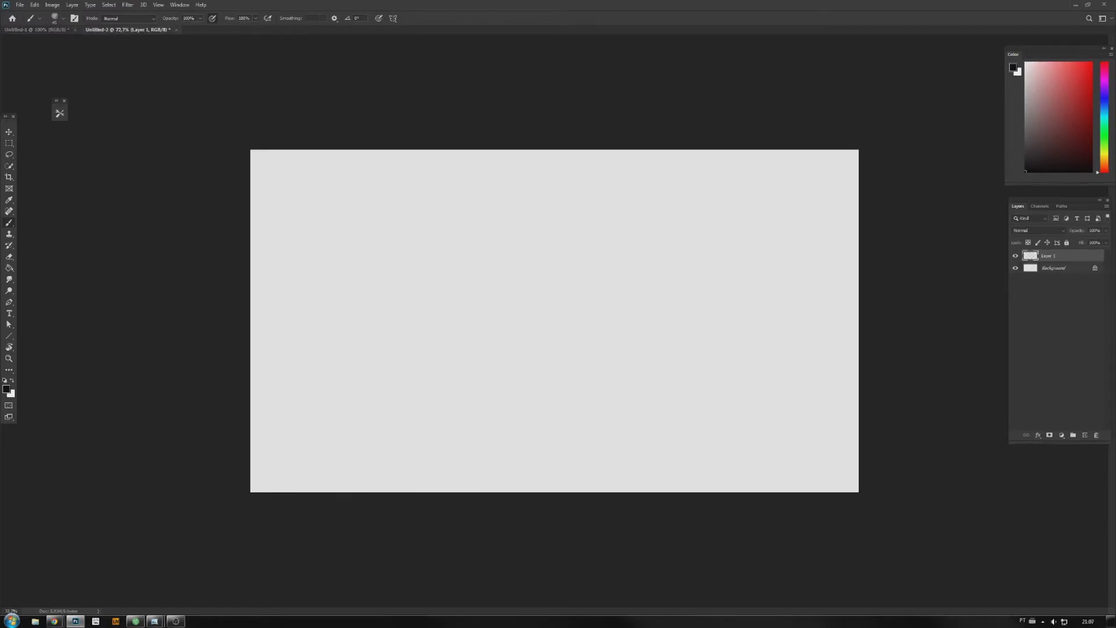
mouse_move(348, 285)
mouse_down()
mouse_move(348, 406)
mouse_move(393, 355)
mouse_move(447, 343)
mouse_move(502, 413)
mouse_move(561, 314)
mouse_move(613, 369)
mouse_move(670, 391)
mouse_move(737, 301)
mouse_move(738, 386)
mouse_up()
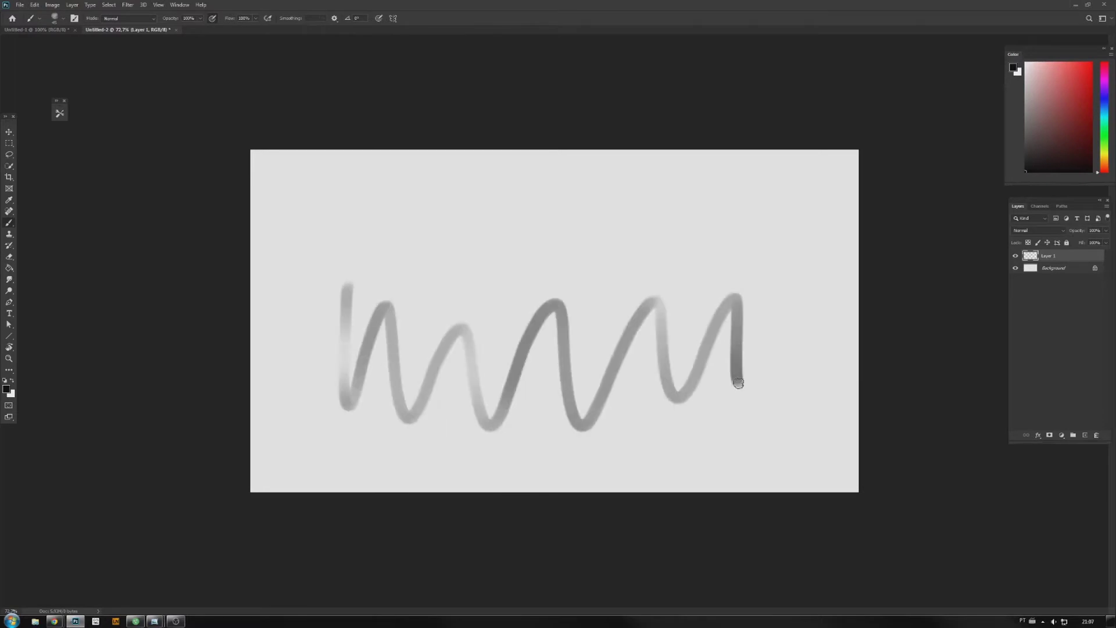
click(65, 30)
mouse_move(247, 174)
mouse_down()
mouse_move(258, 229)
mouse_move(294, 185)
mouse_up()
drag(266, 148, 280, 256)
drag(305, 207, 266, 138)
Brush a number 2 above the zigzag on Untitled-2, undoing the oval drawn around it
click(128, 30)
mouse_move(368, 219)
mouse_down()
mouse_move(364, 262)
mouse_move(395, 249)
mouse_up()
mouse_move(385, 194)
mouse_down()
mouse_move(395, 264)
mouse_move(375, 193)
mouse_move(375, 278)
mouse_move(351, 208)
mouse_up()
key(ctrl+z)
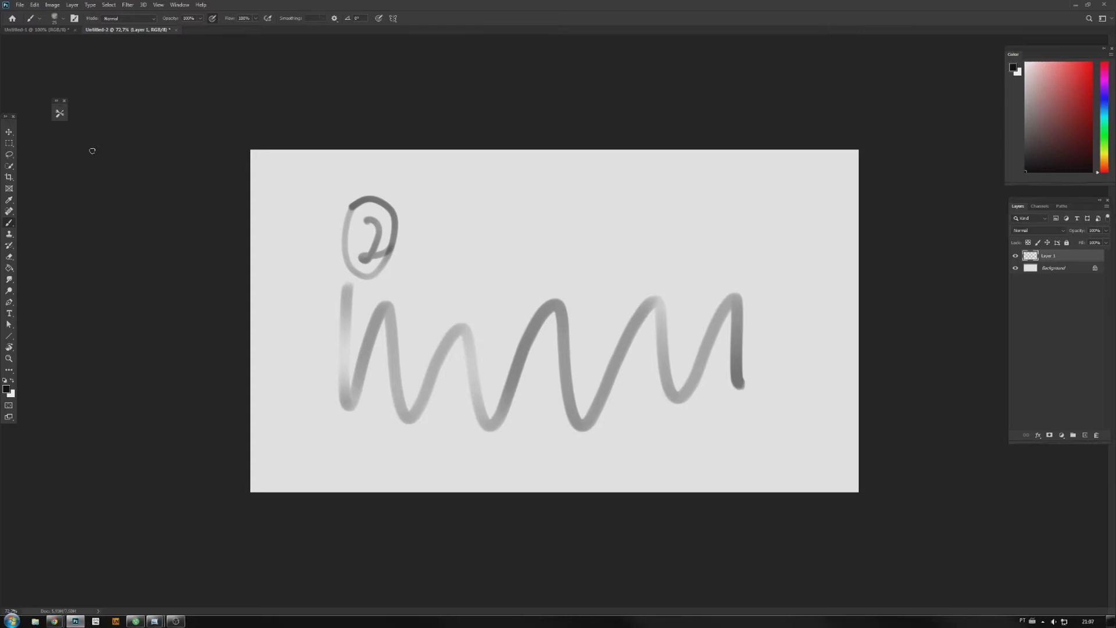
click(21, 5)
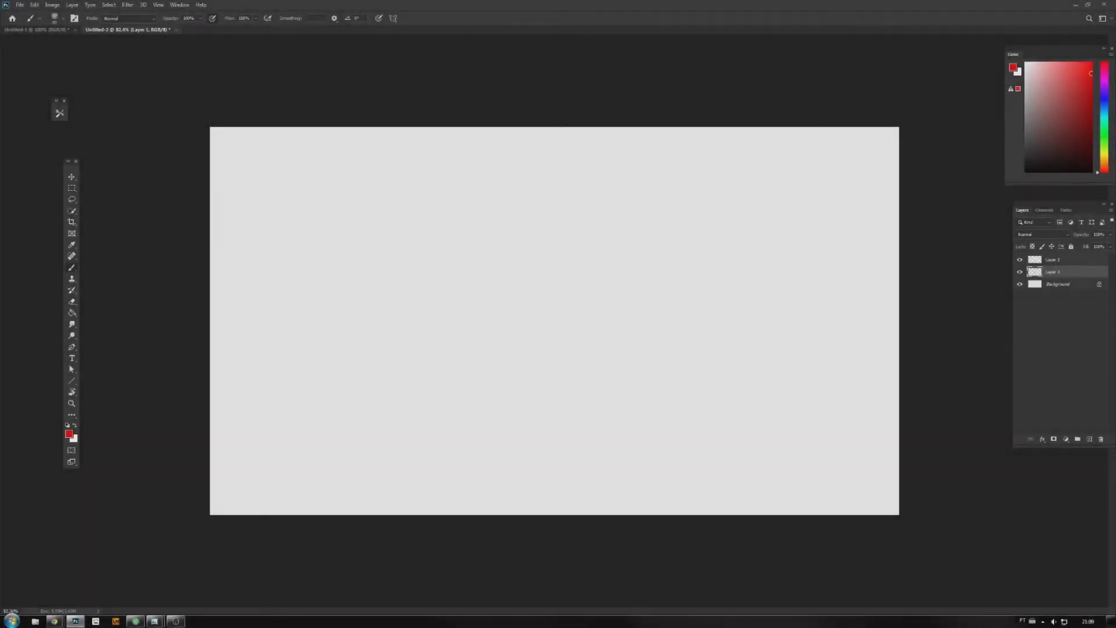
Delete the extra layer and sketch a red quadrilateral outline on Layer 1
drag(1054, 272, 1102, 440)
click(1101, 439)
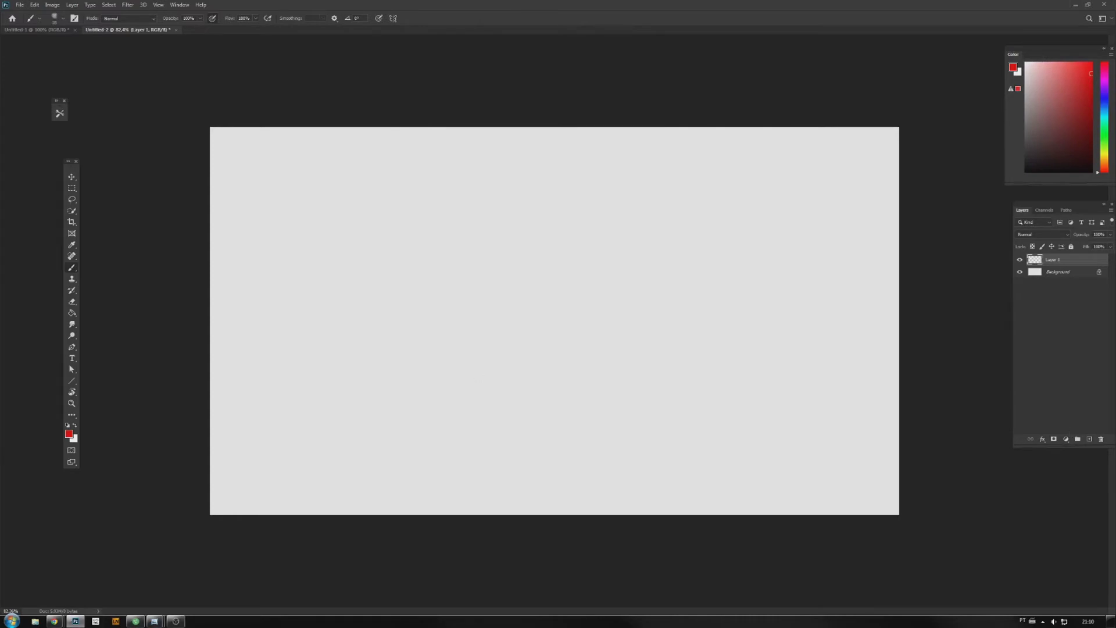
mouse_move(440, 402)
mouse_down()
mouse_move(439, 413)
mouse_move(554, 409)
mouse_up()
mouse_move(438, 416)
mouse_down()
mouse_move(450, 377)
mouse_move(538, 372)
mouse_move(551, 411)
mouse_up()
drag(455, 414, 506, 411)
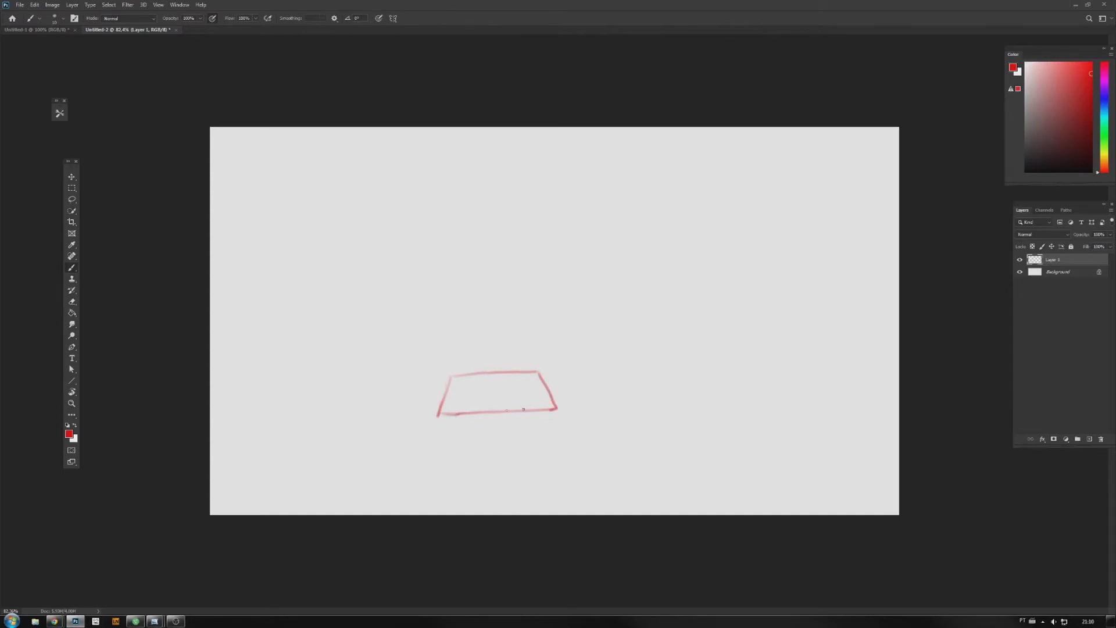
mouse_move(453, 370)
mouse_down()
mouse_move(446, 409)
mouse_move(514, 406)
mouse_up()
key(ctrl+z)
key(ctrl+z)
key(ctrl+z)
In blue, draw left and top edges and a swirl inside the rectangle
click(1104, 100)
mouse_move(457, 373)
mouse_down()
mouse_move(449, 404)
mouse_move(552, 402)
mouse_move(543, 391)
mouse_move(553, 402)
mouse_up()
drag(456, 372, 522, 368)
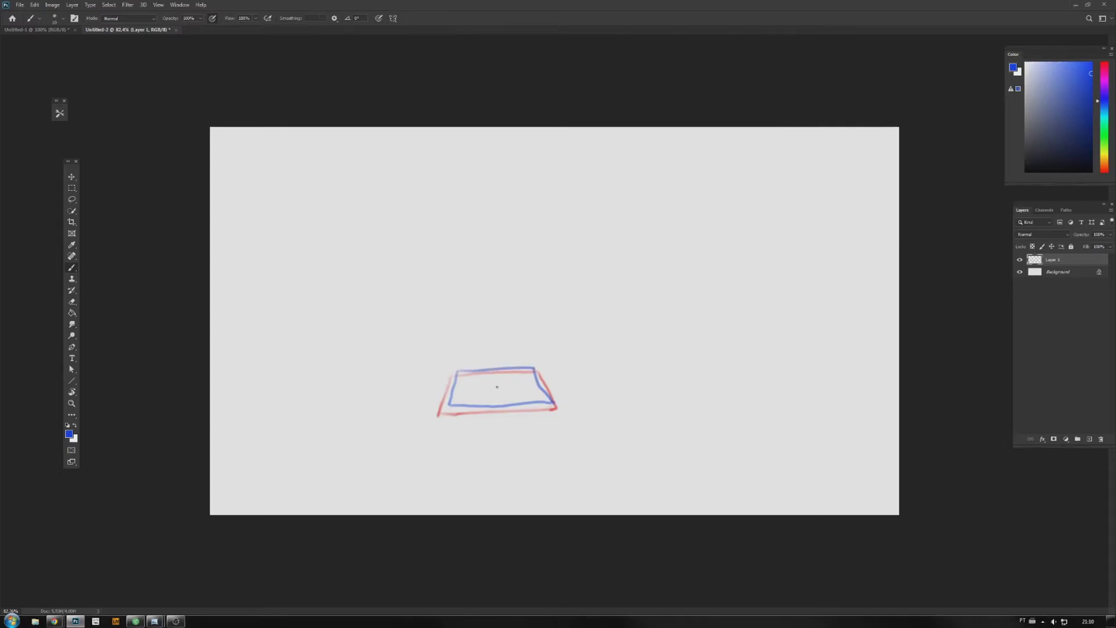
drag(474, 385, 506, 384)
Sample the pink-red and draw a wavy pink line under the swirls, then float the Layers panel
alt+click(440, 408)
drag(506, 397, 526, 396)
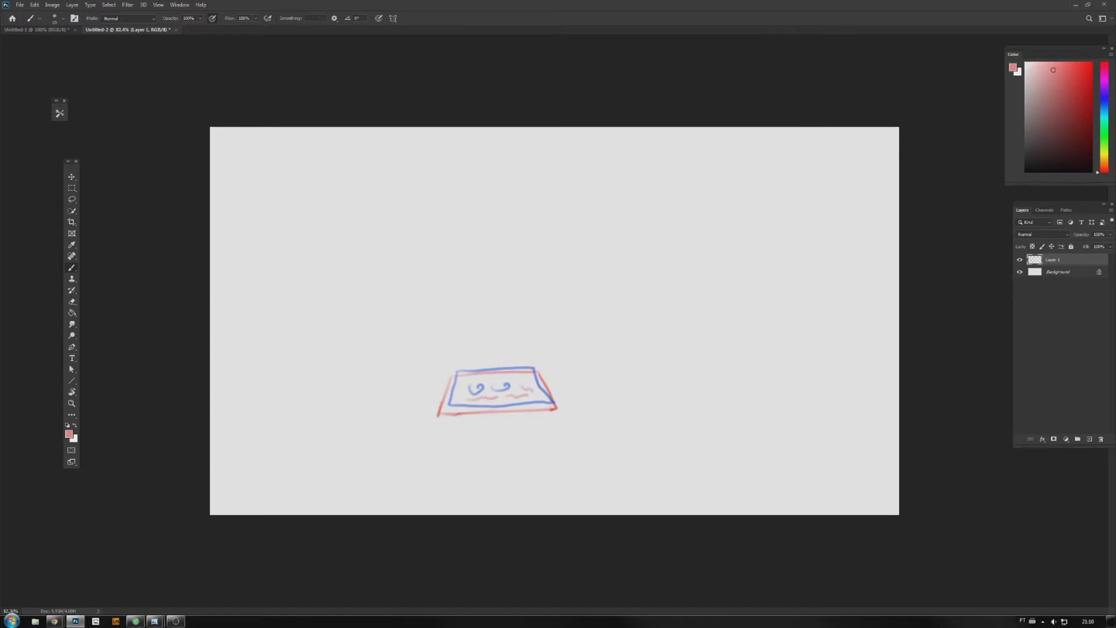
mouse_move(546, 359)
mouse_down()
mouse_move(397, 403)
mouse_move(603, 434)
mouse_move(551, 361)
mouse_up()
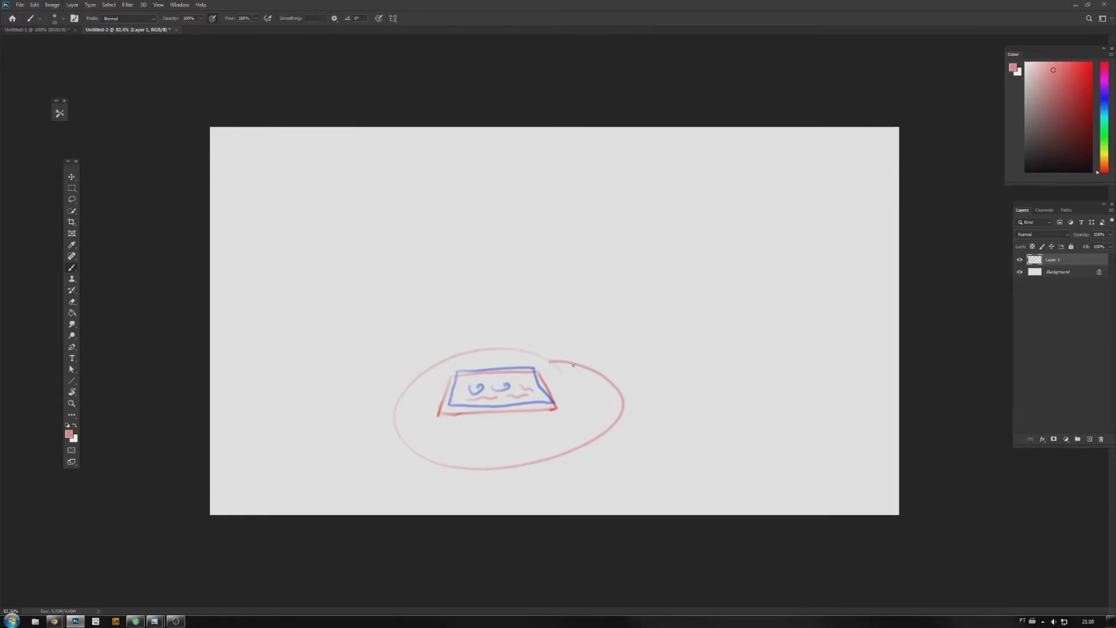
key(ctrl+z)
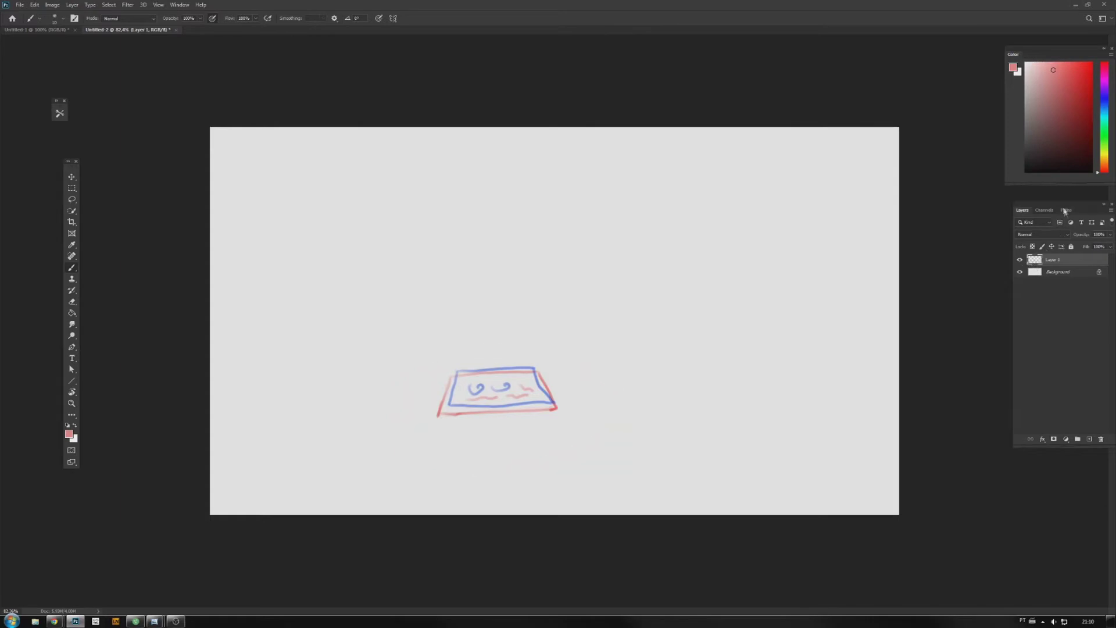
drag(1058, 205, 654, 312)
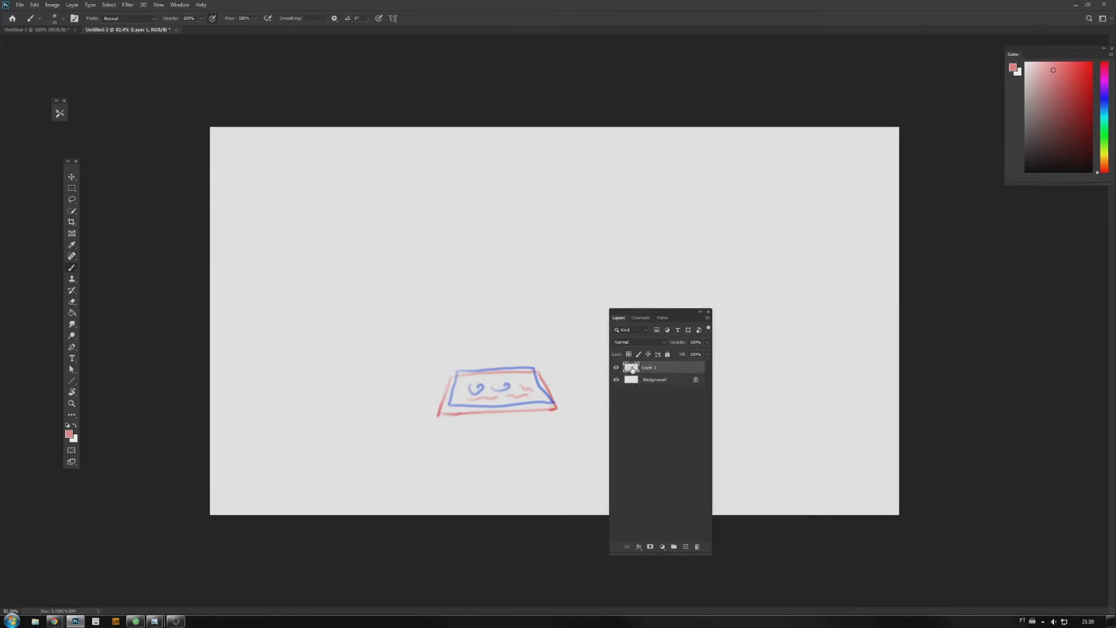
Add and delete a test layer, raise the floating Layers panel slightly, then add Layer 2
click(686, 547)
drag(650, 368, 698, 548)
drag(654, 317, 655, 302)
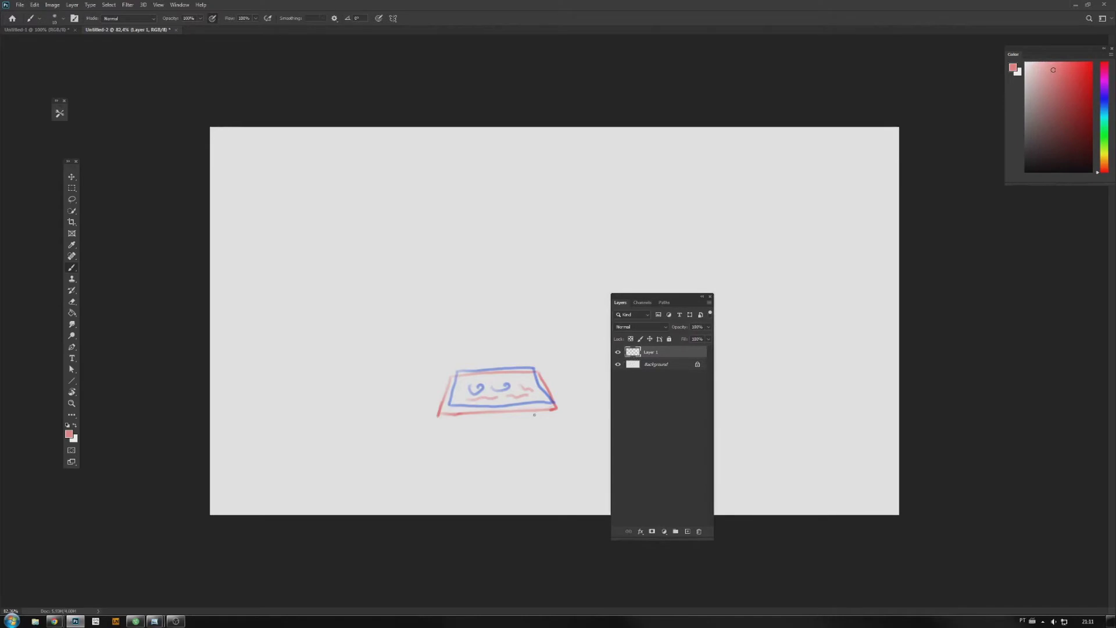
click(687, 531)
Paint a broad light-blue wash over the sketch on Layer 2, toggling its visibility to compare
alt+click(480, 403)
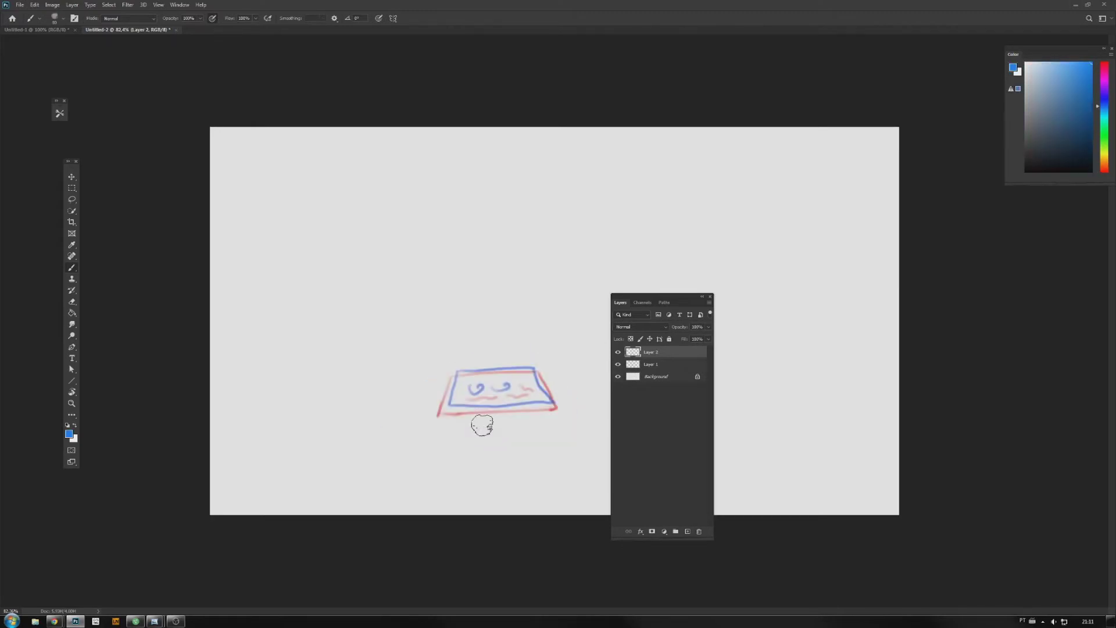
mouse_move(410, 430)
mouse_down()
mouse_move(472, 370)
mouse_move(453, 403)
mouse_move(487, 373)
mouse_move(468, 413)
mouse_move(506, 371)
mouse_move(510, 406)
mouse_move(522, 373)
mouse_move(542, 402)
mouse_move(536, 372)
mouse_move(562, 411)
mouse_move(423, 420)
mouse_move(477, 375)
mouse_up()
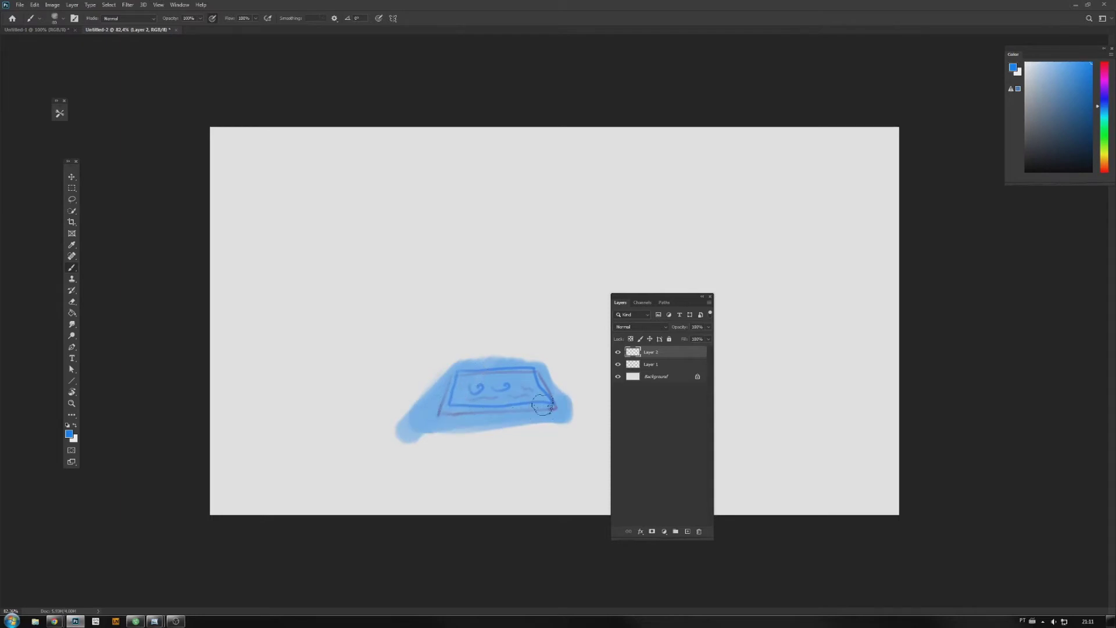
click(618, 353)
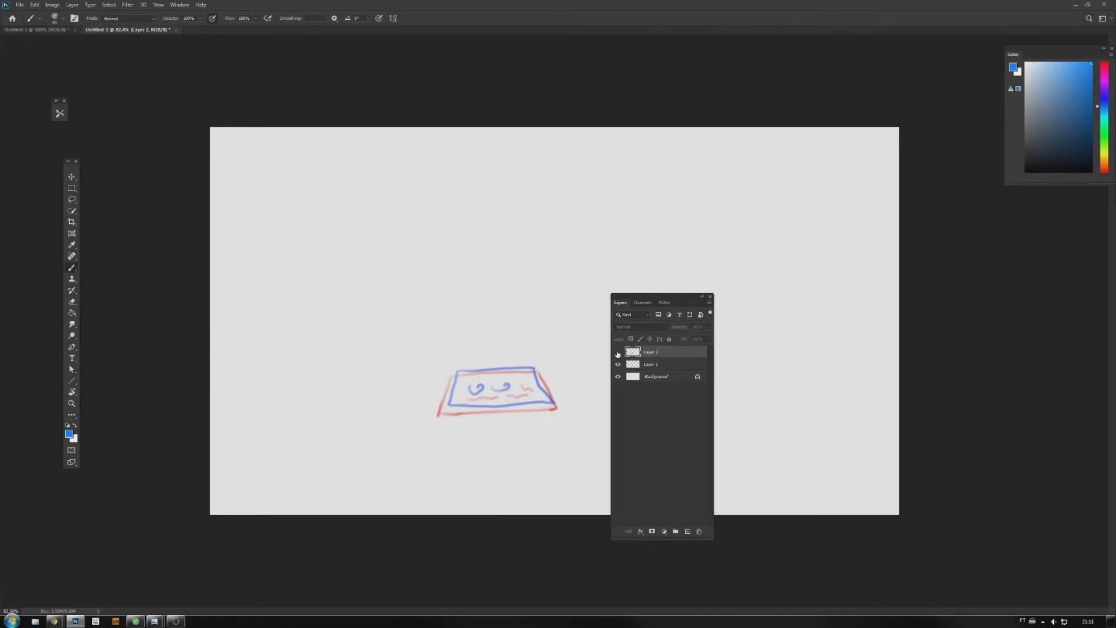
click(619, 353)
click(618, 353)
click(618, 353)
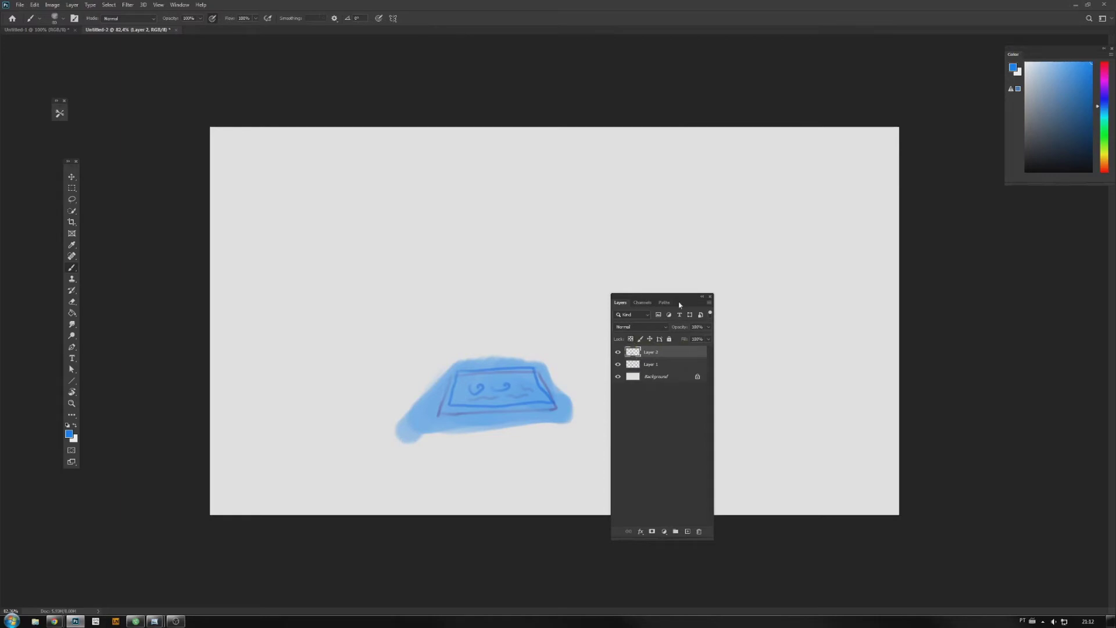
click(646, 364)
In black on Layer 1, draw the head oval, eyes, eyebrows, nose, mouth and right ear
key(d)
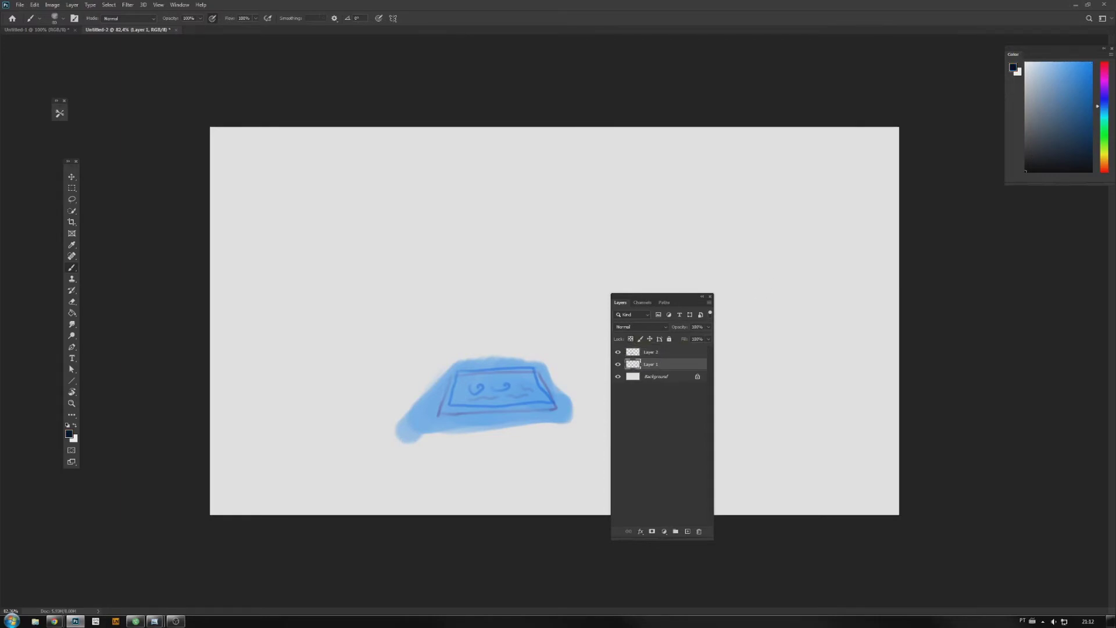
mouse_move(356, 214)
mouse_down()
mouse_move(396, 291)
mouse_move(398, 167)
mouse_up()
key(ctrl+z)
mouse_move(357, 201)
mouse_down()
mouse_move(415, 180)
mouse_move(362, 191)
mouse_up()
drag(348, 229, 443, 230)
mouse_move(362, 230)
mouse_down()
mouse_move(422, 234)
mouse_move(376, 230)
mouse_move(377, 220)
mouse_up()
drag(405, 215, 421, 214)
mouse_move(367, 230)
mouse_down()
mouse_move(414, 235)
mouse_move(395, 254)
mouse_move(394, 275)
mouse_up()
drag(434, 225, 437, 257)
Add the left ear, hair outline and lines, jaw and chin, darkening the right jaw
mouse_move(351, 216)
mouse_down()
mouse_move(341, 233)
mouse_move(349, 256)
mouse_up()
drag(366, 173, 432, 227)
drag(371, 169, 434, 200)
drag(368, 169, 351, 221)
drag(431, 175, 444, 224)
mouse_move(356, 173)
mouse_down()
mouse_move(349, 216)
mouse_move(361, 282)
mouse_move(387, 304)
mouse_move(421, 279)
mouse_up()
mouse_move(419, 287)
mouse_down()
mouse_move(428, 256)
mouse_move(420, 288)
mouse_up()
drag(433, 249, 420, 284)
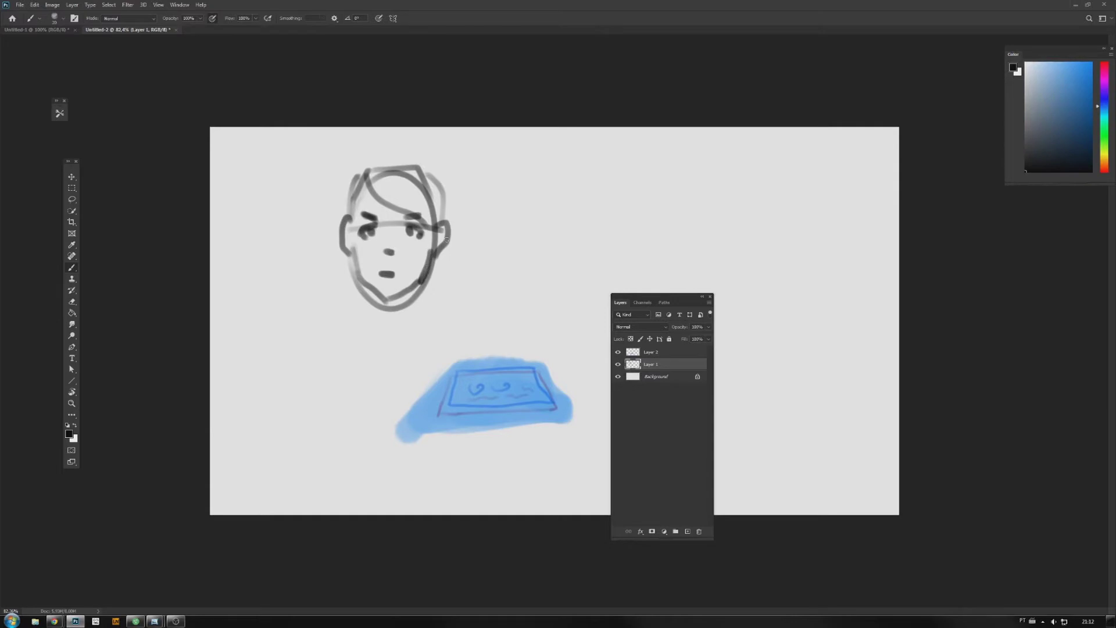
Write the label 'LAYER 1' beside the face on Layer 1
click(656, 353)
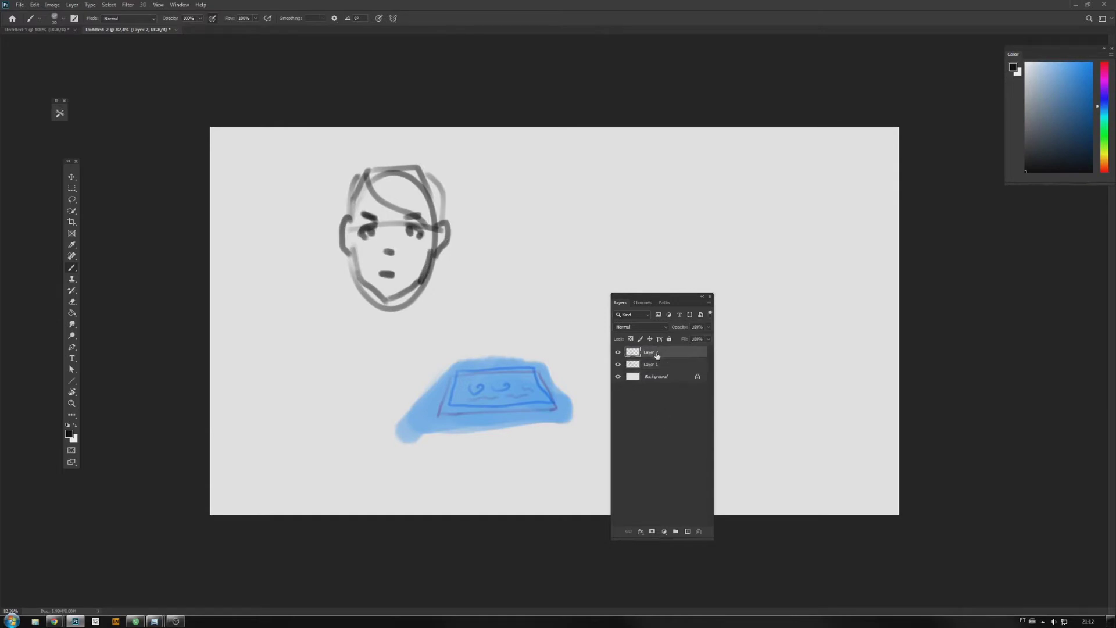
click(649, 367)
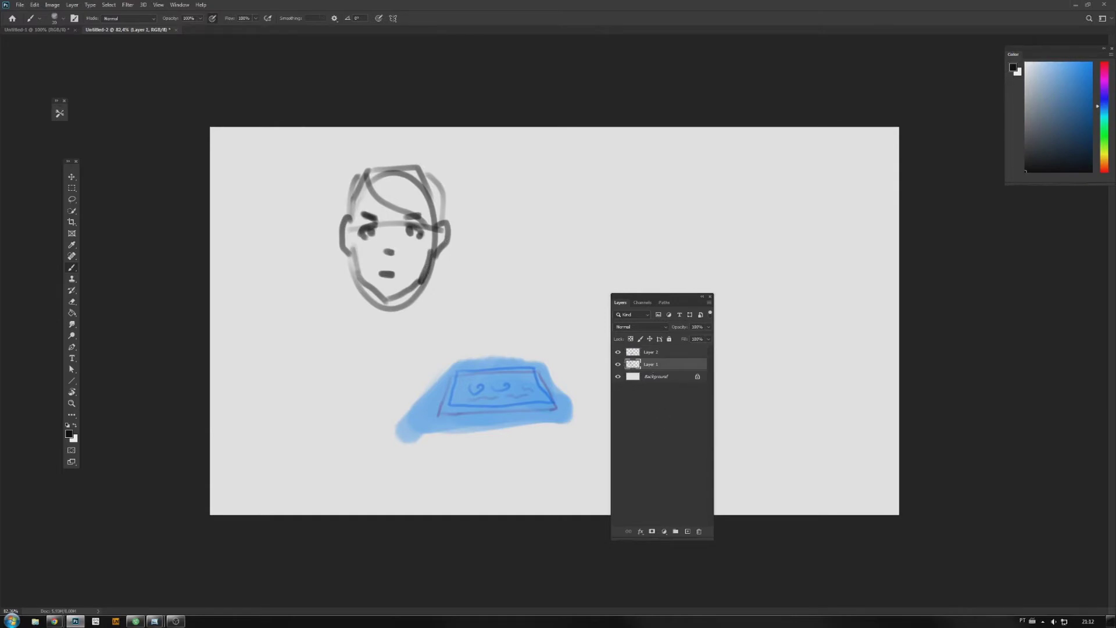
drag(452, 204, 501, 219)
drag(498, 220, 510, 216)
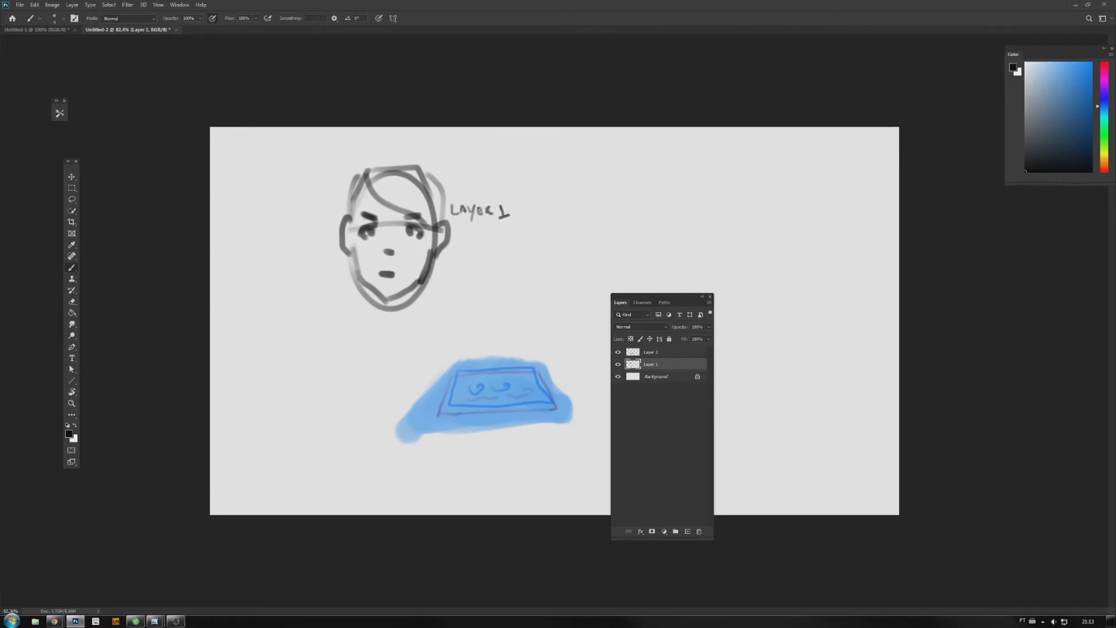
Darken both ears with dark strokes on Layer 2
click(666, 353)
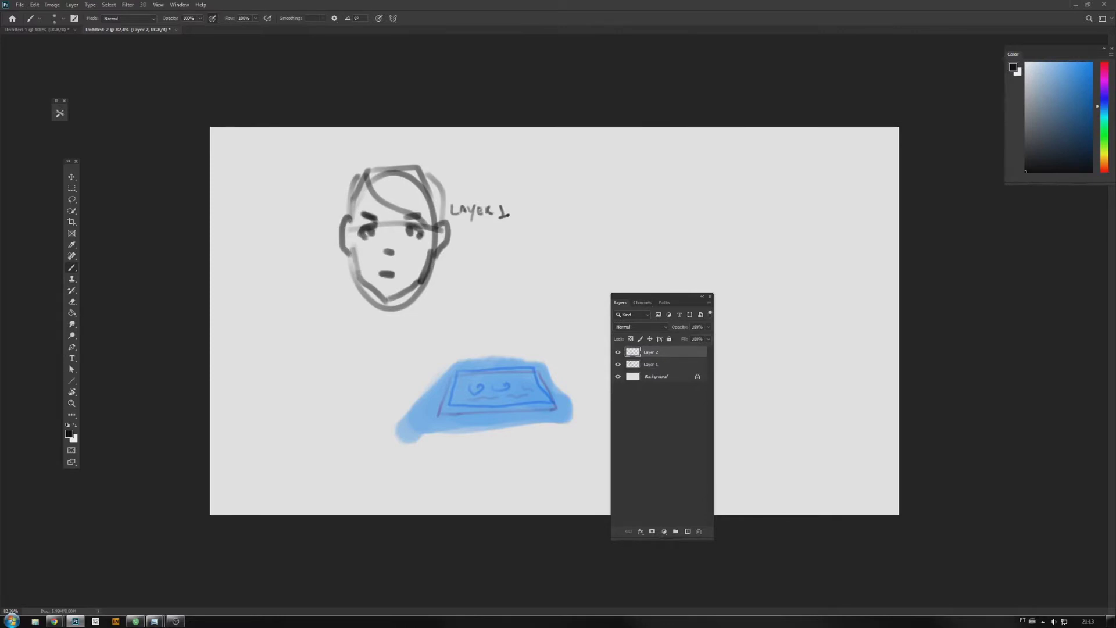
mouse_move(347, 218)
mouse_down()
mouse_move(346, 250)
mouse_move(354, 224)
mouse_move(358, 268)
mouse_up()
drag(427, 234, 438, 276)
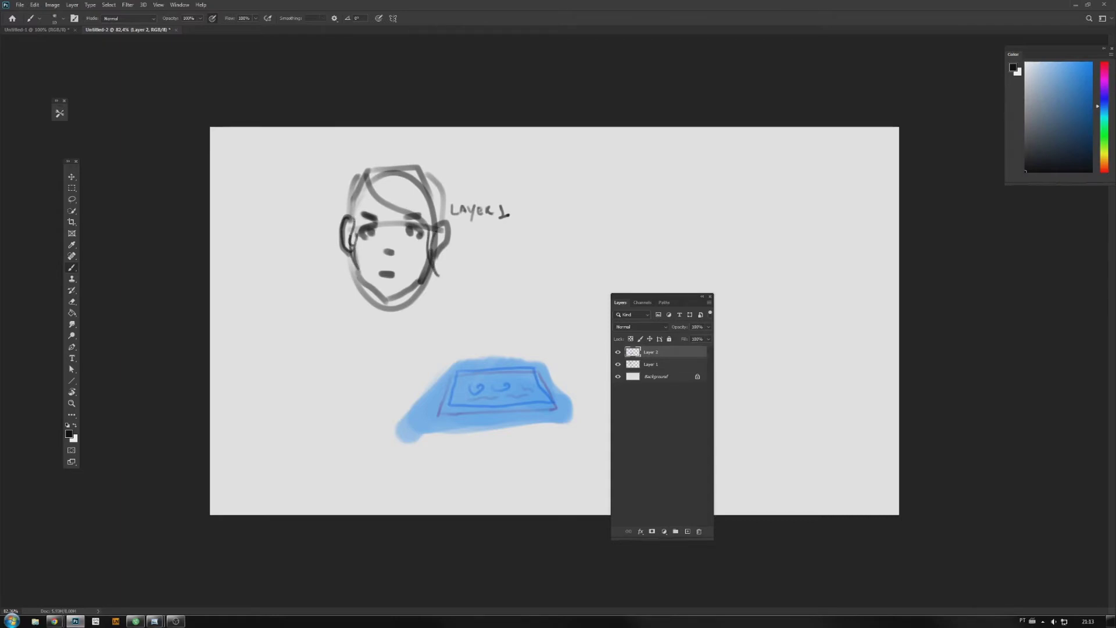
mouse_move(353, 263)
mouse_down()
mouse_move(359, 213)
mouse_move(416, 258)
mouse_move(456, 247)
mouse_up()
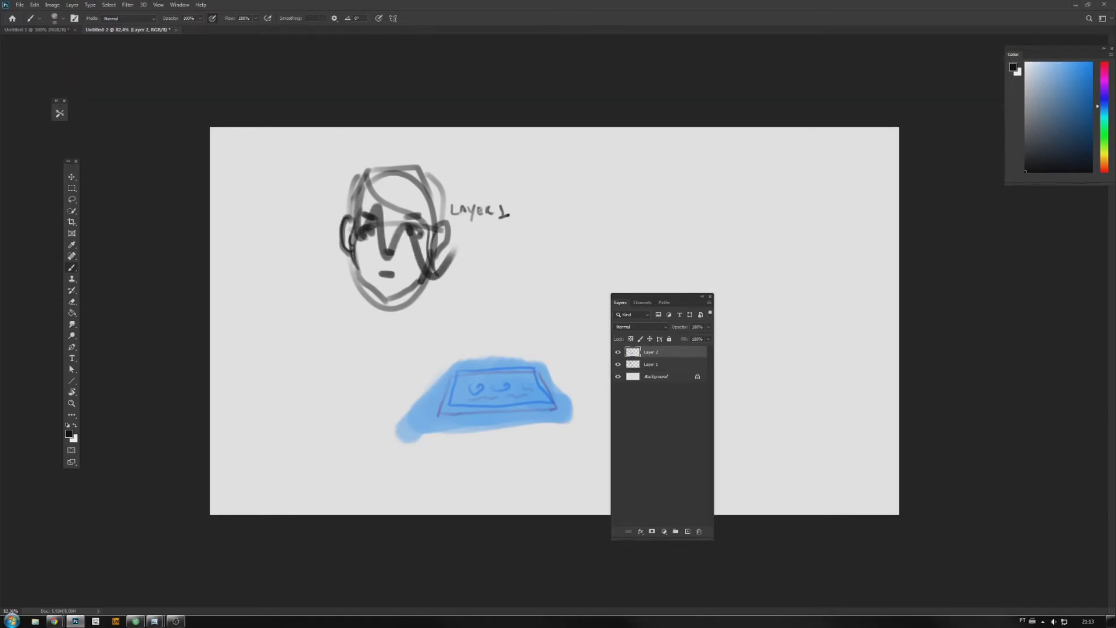
Toggle Layer 2's visibility repeatedly to compare the darkened ears
click(618, 352)
click(618, 352)
click(618, 352)
click(617, 355)
click(617, 355)
click(617, 354)
click(618, 352)
click(618, 352)
click(618, 352)
click(618, 354)
click(618, 355)
Undo the stray face scribbles, fill in the hair with dark strokes, and hide Layer 2
key(ctrl+z)
key(ctrl+z)
mouse_move(354, 174)
mouse_down()
mouse_move(352, 219)
mouse_move(360, 190)
mouse_move(362, 212)
mouse_move(370, 196)
mouse_move(368, 167)
mouse_move(433, 220)
mouse_up()
mouse_move(393, 170)
mouse_down()
mouse_move(436, 242)
mouse_move(434, 271)
mouse_move(393, 168)
mouse_move(414, 168)
mouse_move(433, 203)
mouse_move(360, 168)
mouse_move(356, 197)
mouse_move(372, 212)
mouse_move(376, 198)
mouse_move(351, 221)
mouse_move(347, 185)
mouse_move(401, 162)
mouse_move(423, 165)
mouse_move(435, 200)
mouse_up()
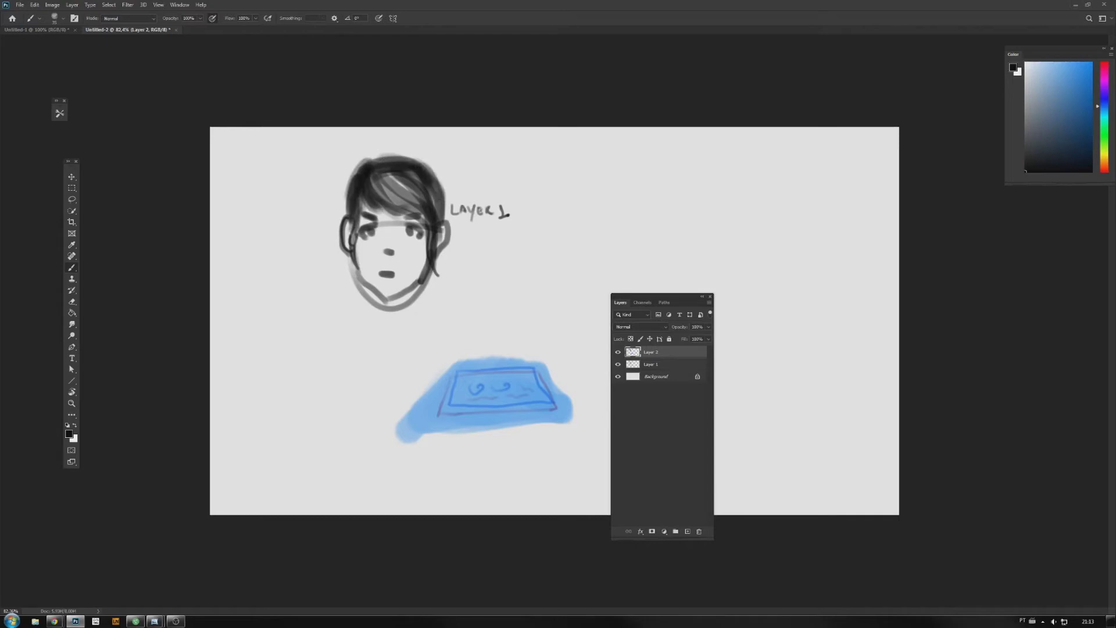
click(619, 353)
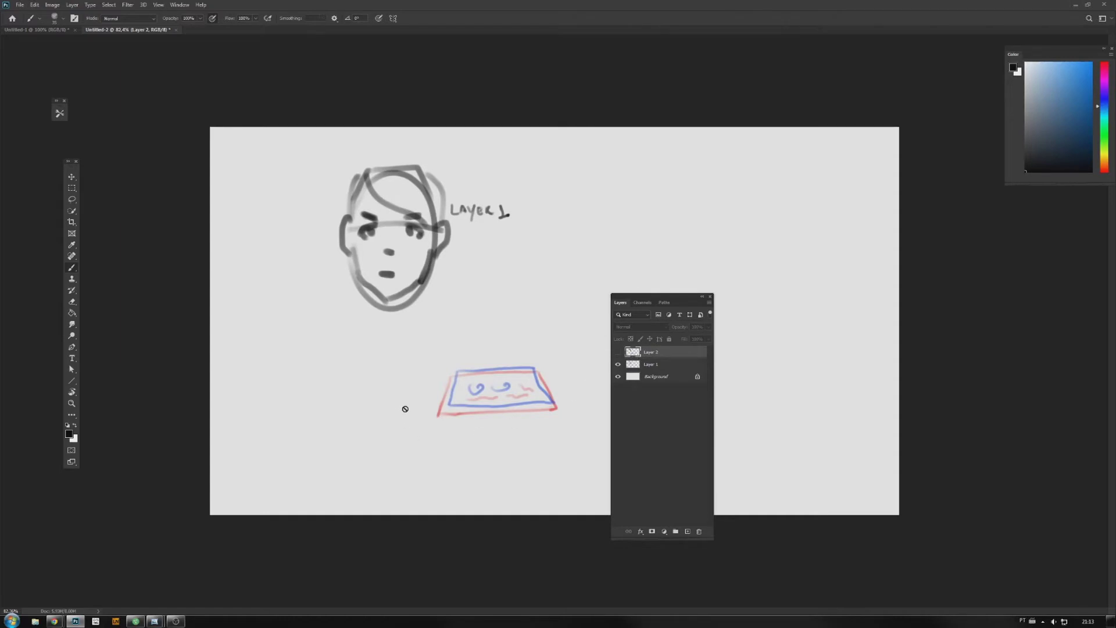
Toggle the visibility of Layer 2 and Layer 1 to compare their drawings
click(616, 354)
click(616, 354)
click(616, 354)
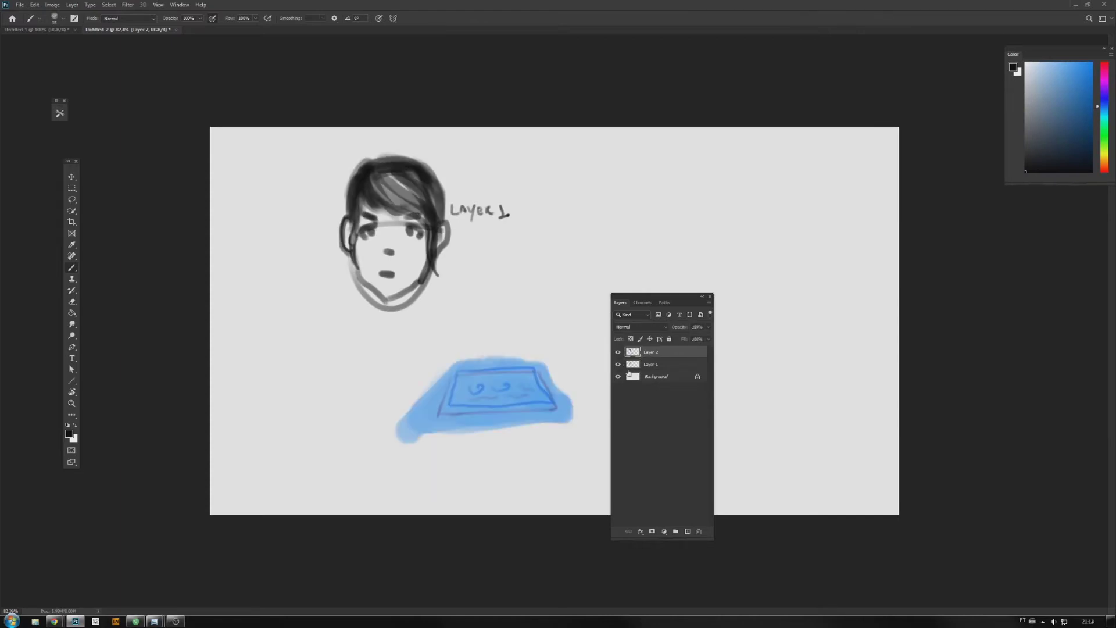
click(618, 365)
click(618, 364)
click(618, 365)
click(618, 364)
Hide Layer 2, dismiss the hidden-layer painting error, and select Layer 1
click(618, 353)
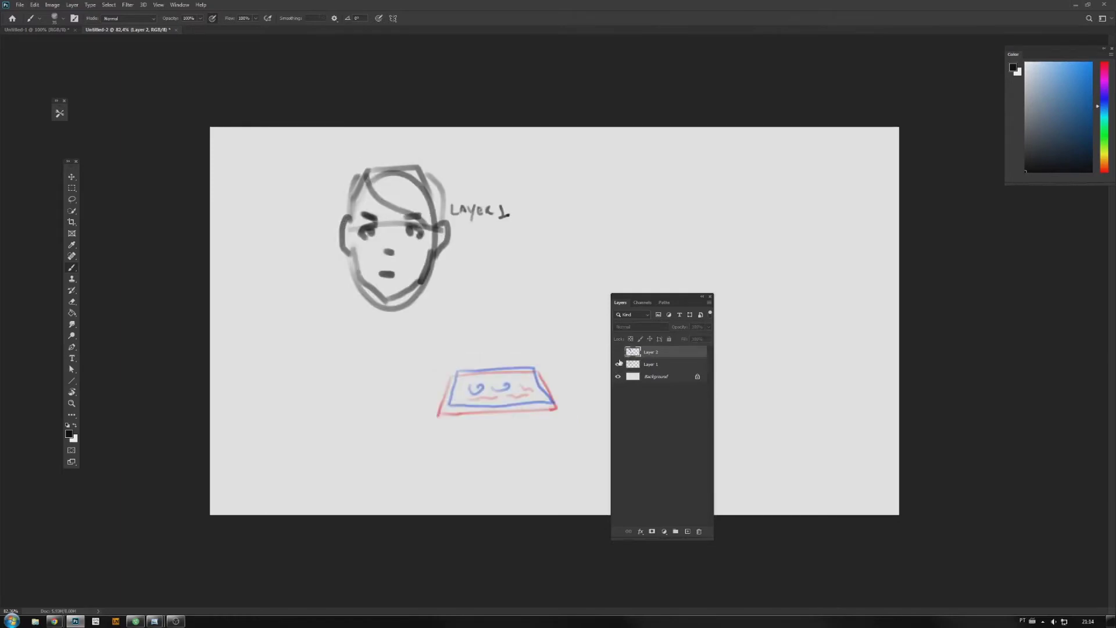
click(362, 175)
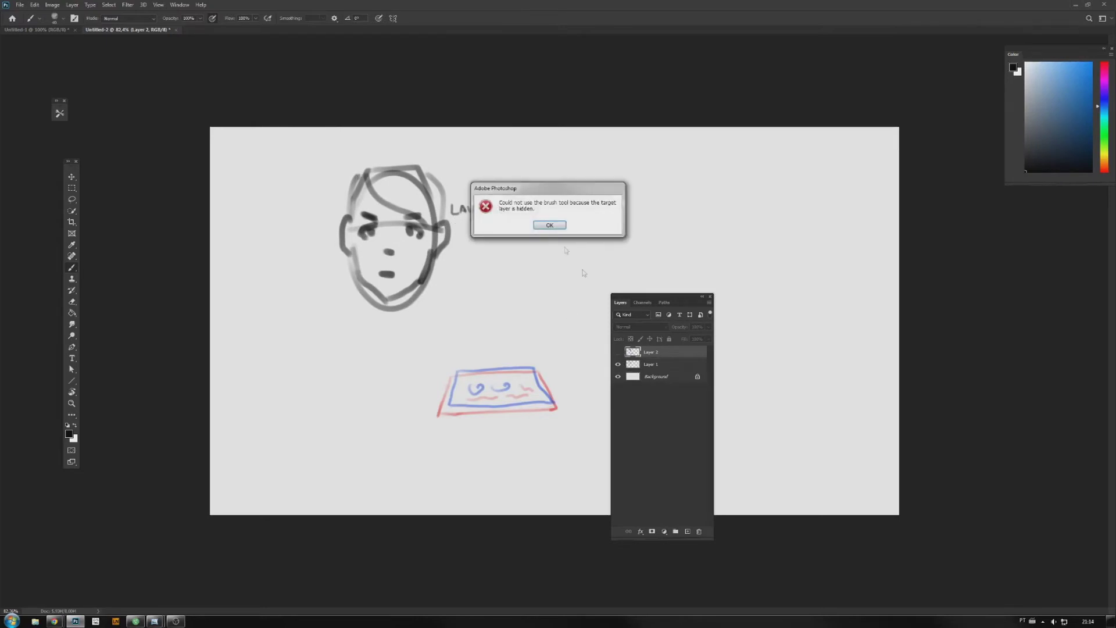
click(550, 226)
click(631, 364)
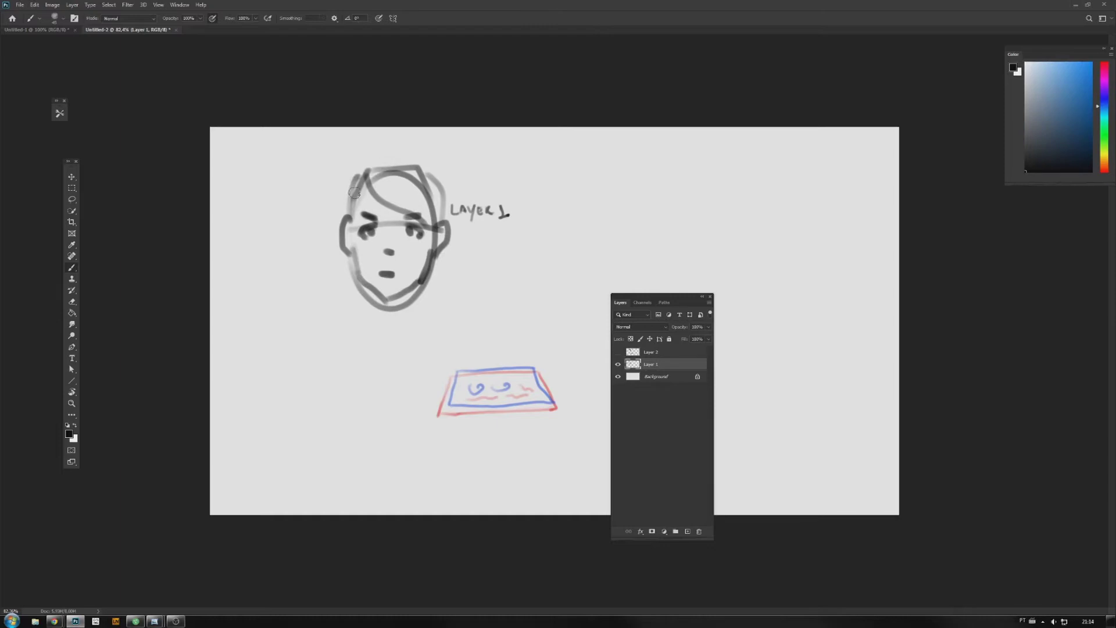
Darken the left and right sides of the face and the right ear outline
mouse_move(358, 179)
mouse_down()
mouse_move(410, 158)
mouse_move(359, 176)
mouse_move(385, 159)
mouse_move(439, 184)
mouse_move(448, 216)
mouse_move(398, 158)
mouse_up()
key(ctrl+z)
mouse_move(353, 218)
mouse_down()
mouse_move(352, 277)
mouse_move(353, 215)
mouse_up()
drag(431, 224, 442, 299)
drag(446, 221, 443, 251)
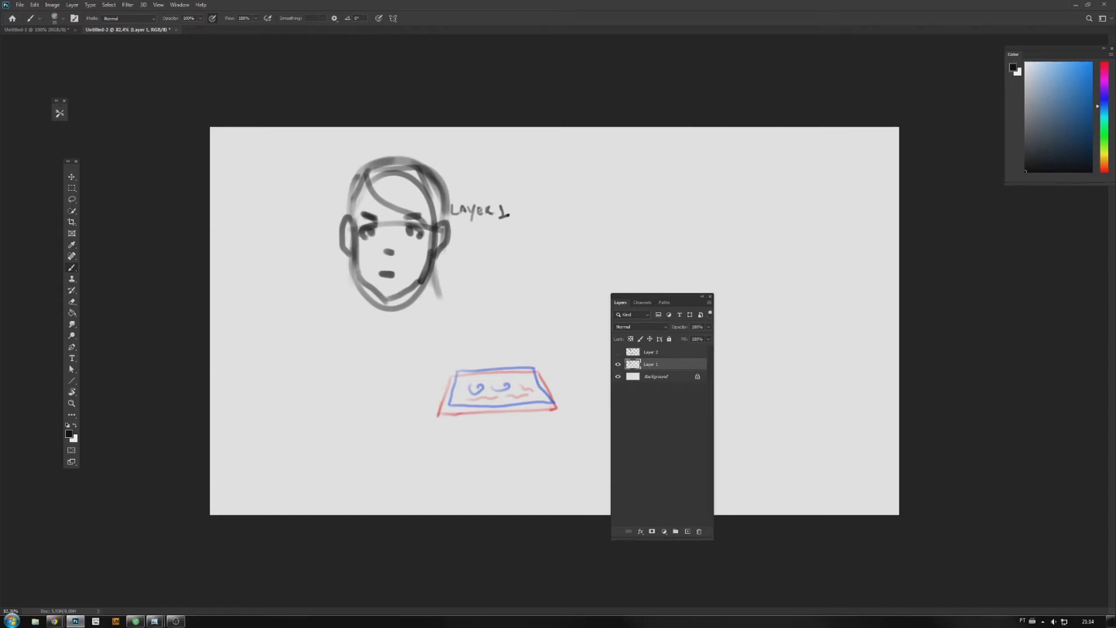
Draw long hair strands down the left and right sides past the chin
drag(348, 243, 366, 357)
drag(353, 285, 384, 354)
mouse_move(447, 248)
mouse_down()
mouse_move(438, 326)
mouse_move(424, 351)
mouse_move(410, 349)
mouse_up()
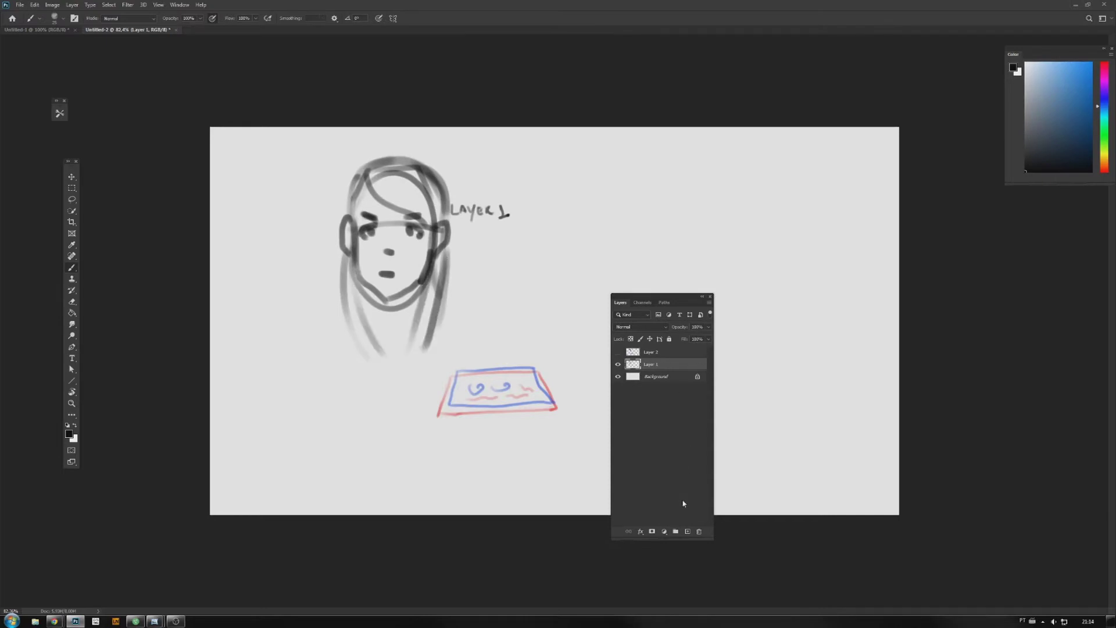
click(688, 531)
Lower Layer 1's opacity to about 27%
click(669, 377)
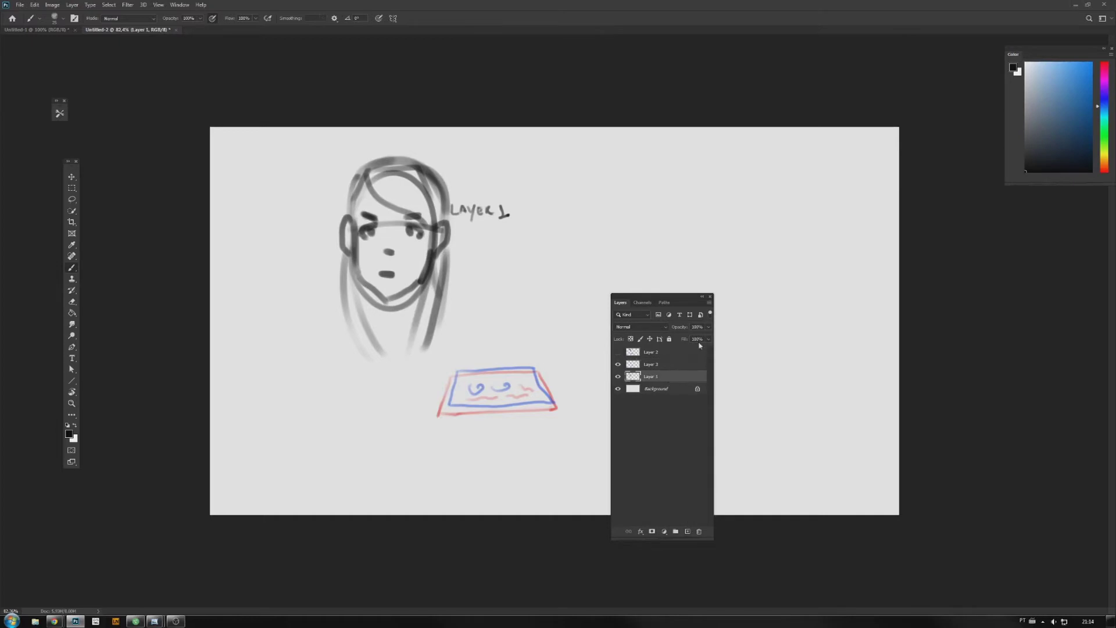
click(707, 330)
drag(708, 337, 679, 340)
Draw dark eyelids and lashes on both eyes on Layer 3
click(651, 365)
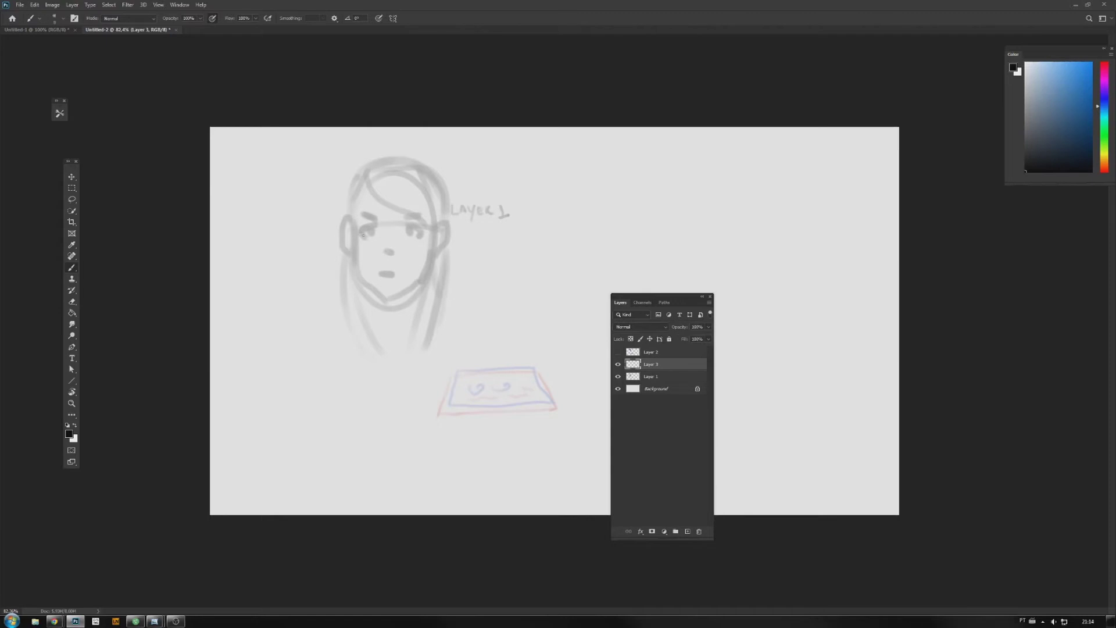
drag(362, 232, 377, 226)
key(ctrl+z)
mouse_move(405, 229)
mouse_down()
mouse_move(421, 233)
mouse_move(372, 226)
mouse_up()
mouse_move(355, 230)
mouse_down()
mouse_move(429, 232)
mouse_move(429, 212)
mouse_move(380, 224)
mouse_up()
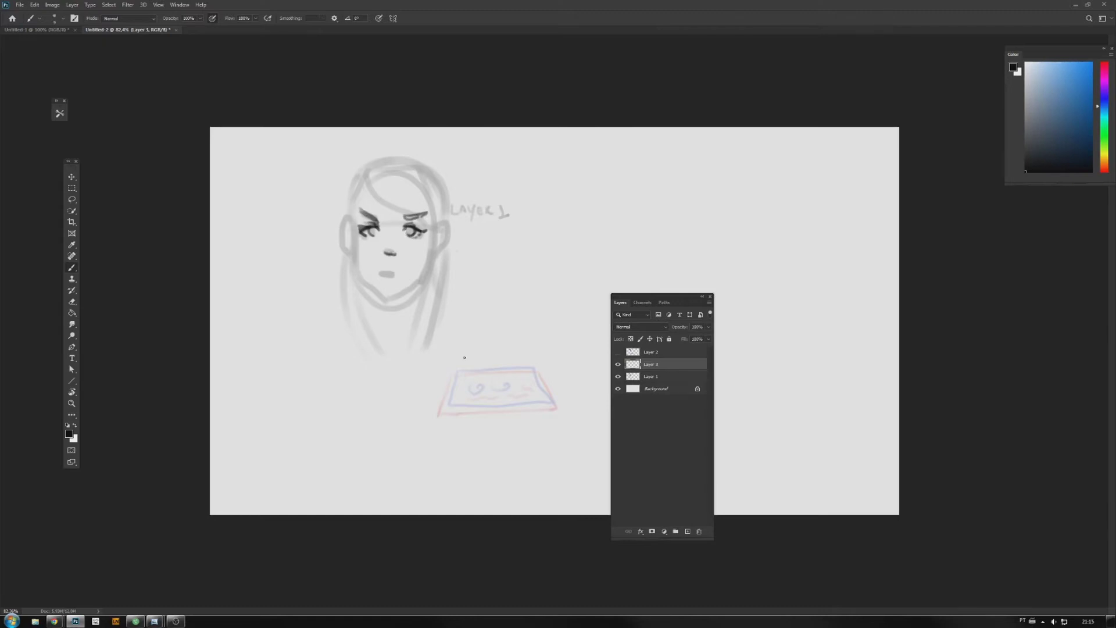
Compare the layers by toggling visibility, then delete Layer 3 with the dark eyes
click(619, 364)
click(619, 377)
click(619, 376)
click(618, 364)
drag(633, 364, 699, 531)
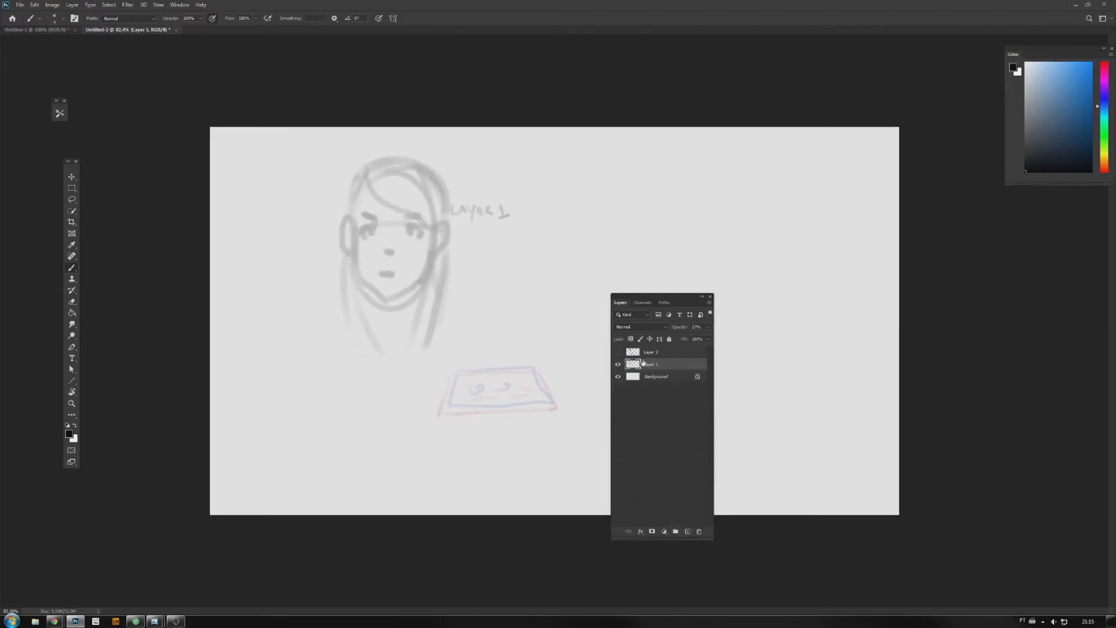
drag(639, 364, 699, 532)
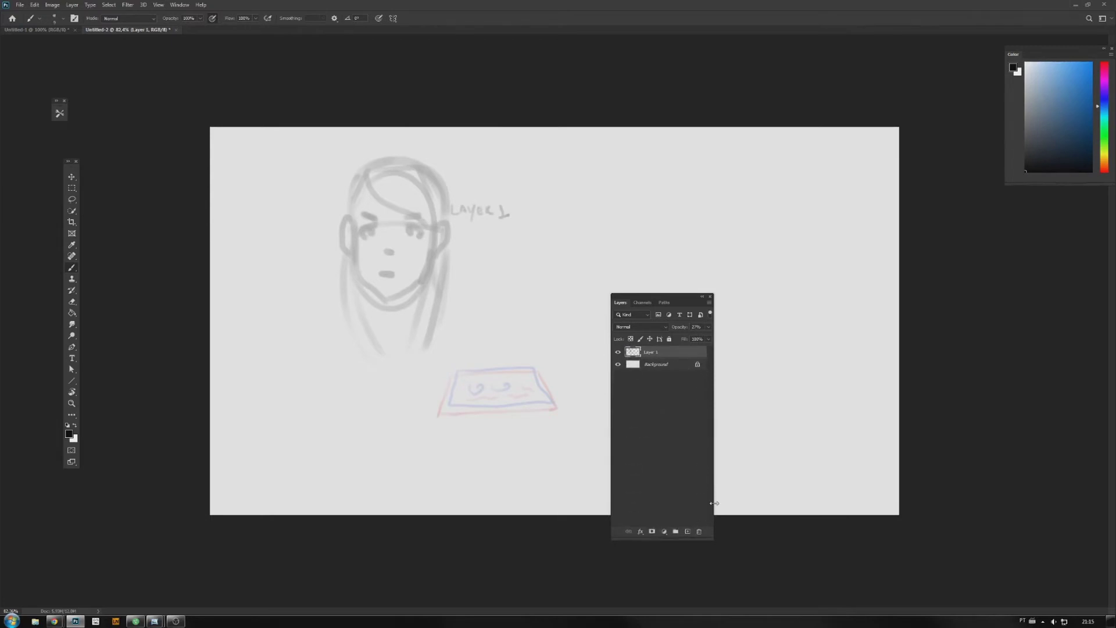
Add empty Layers 2, 3 and 4 and a Group 1 folder, undoing a move into the group
click(688, 531)
drag(662, 355, 707, 531)
click(688, 532)
click(688, 532)
click(687, 531)
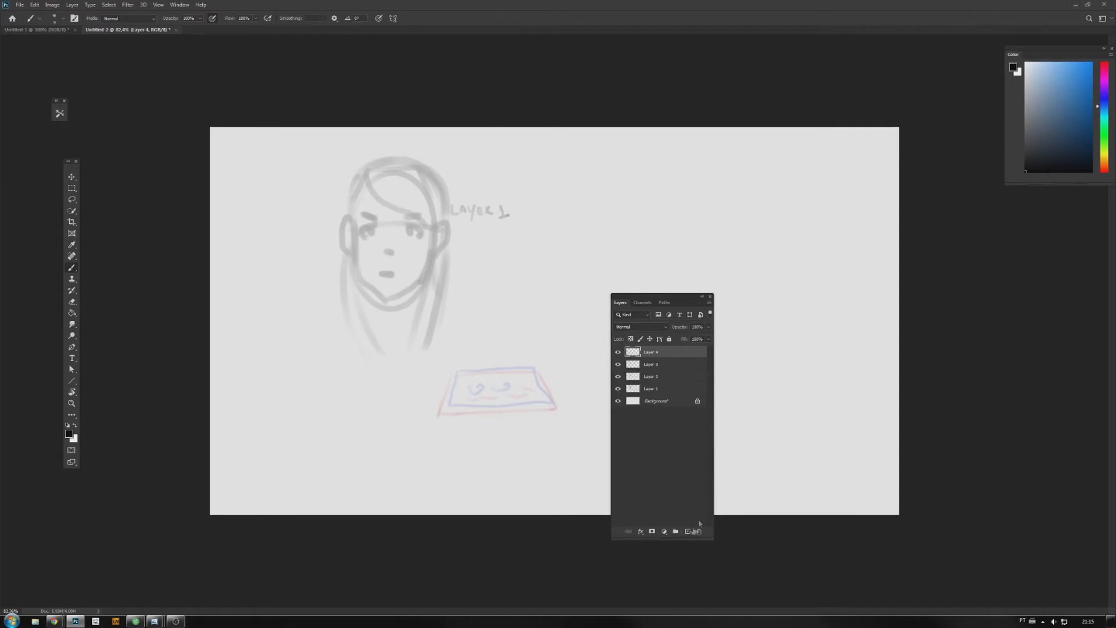
click(677, 532)
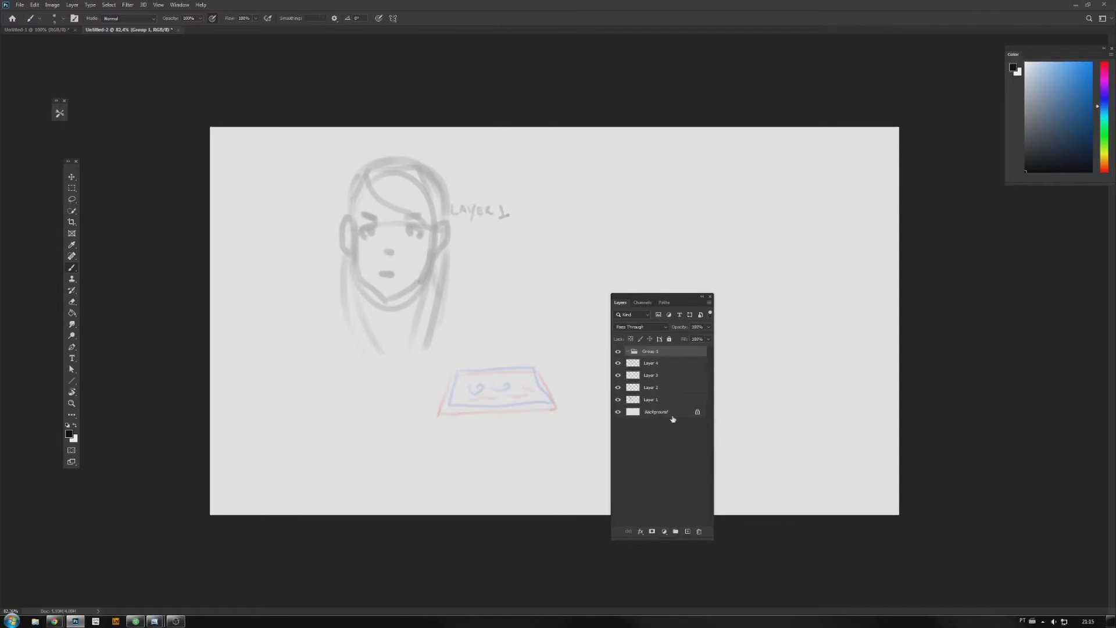
drag(647, 364, 655, 388)
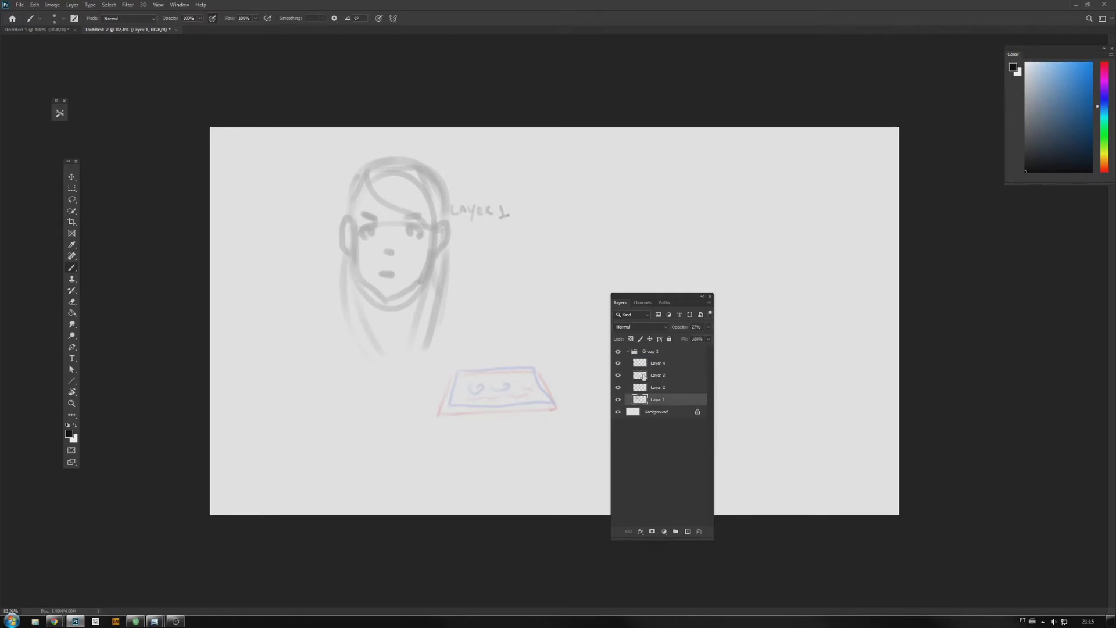
key(ctrl+z)
key(ctrl+z)
key(ctrl+z)
key(ctrl+z)
On Layer 2, paint dark eyes, eyebrows and a curved mouth on the face
drag(652, 402, 654, 382)
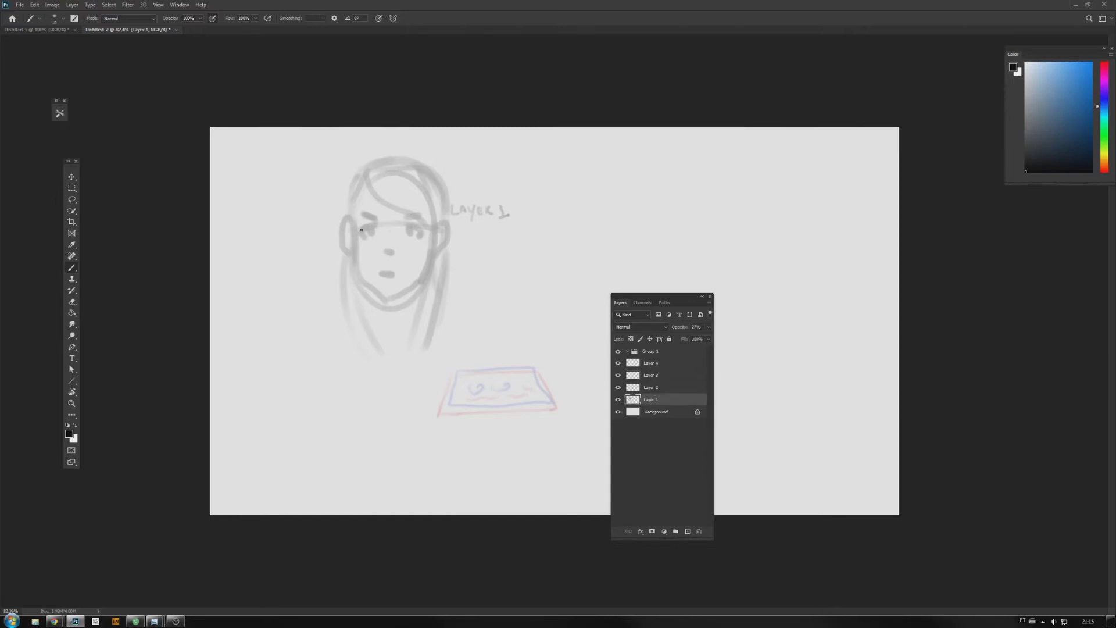
click(638, 387)
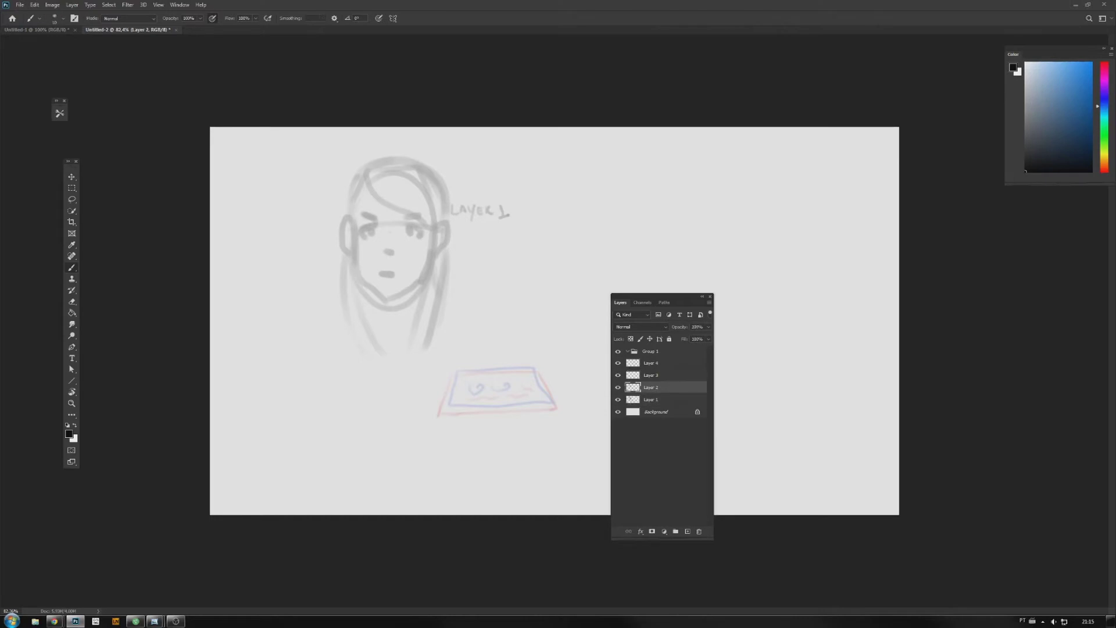
mouse_move(366, 229)
mouse_down()
mouse_move(416, 237)
mouse_move(370, 238)
mouse_move(393, 253)
mouse_move(379, 217)
mouse_up()
drag(406, 217, 418, 216)
drag(382, 274, 399, 271)
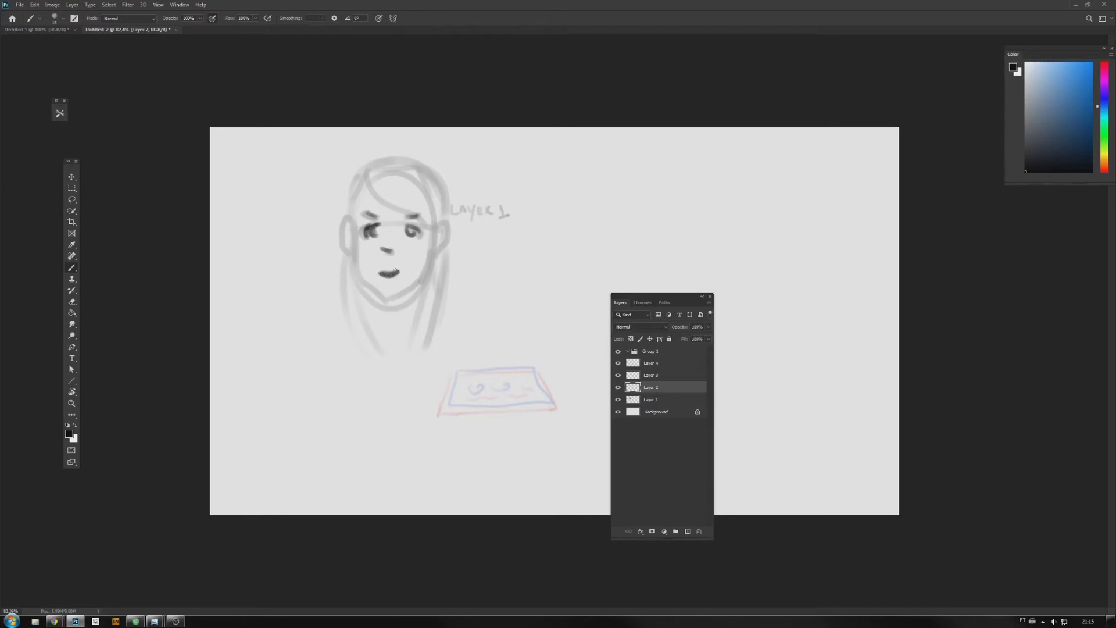
Move Layers 1–4 into Group 1, collapse the group, and add a new empty layer above
click(656, 363)
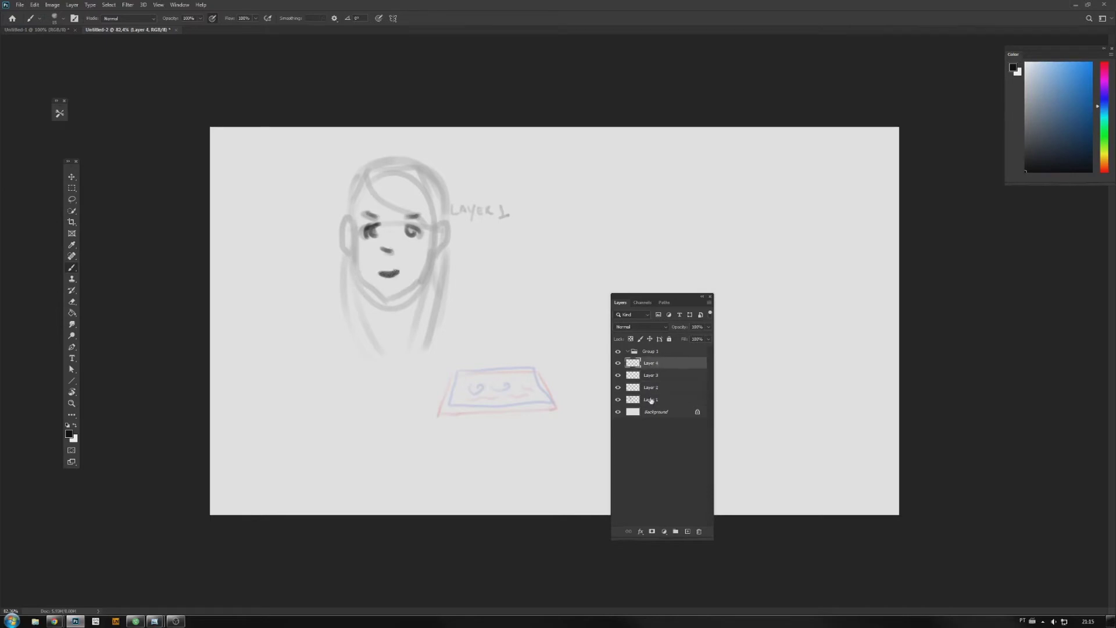
click(653, 387)
click(651, 363)
shift+click(652, 400)
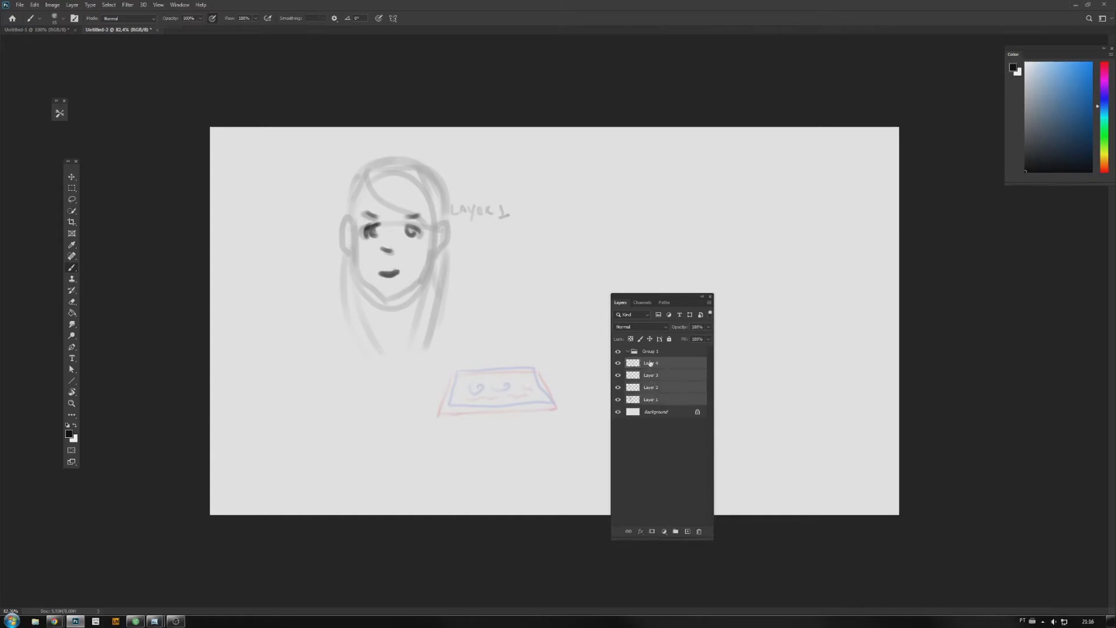
drag(652, 365, 652, 352)
click(630, 353)
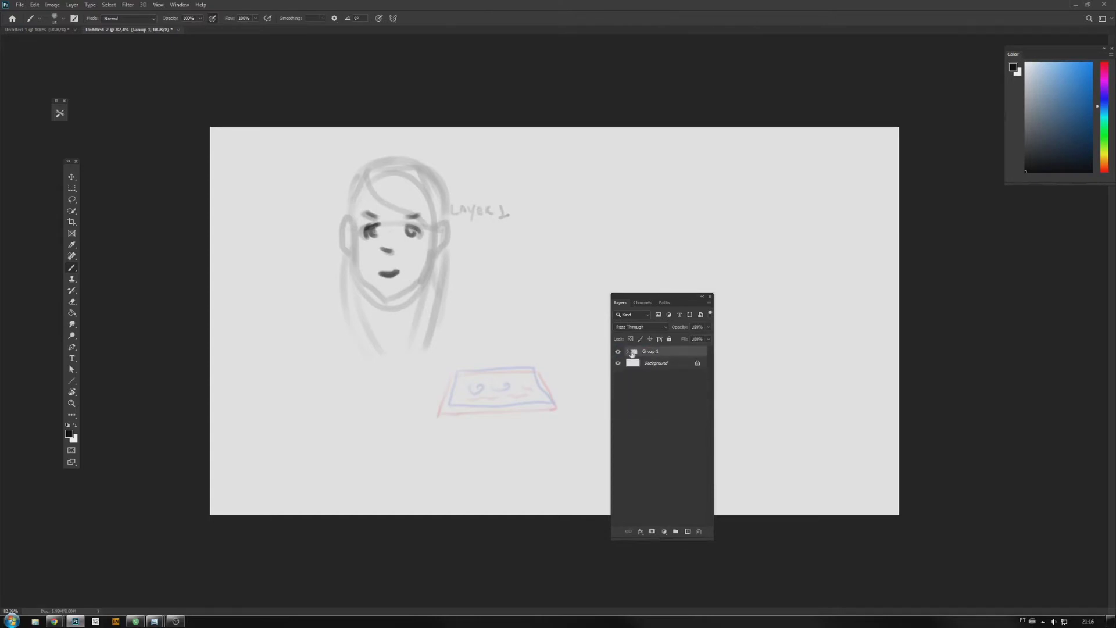
click(688, 532)
Add a second new layer, make Layer 5 active, and choose a dark red colour
click(686, 532)
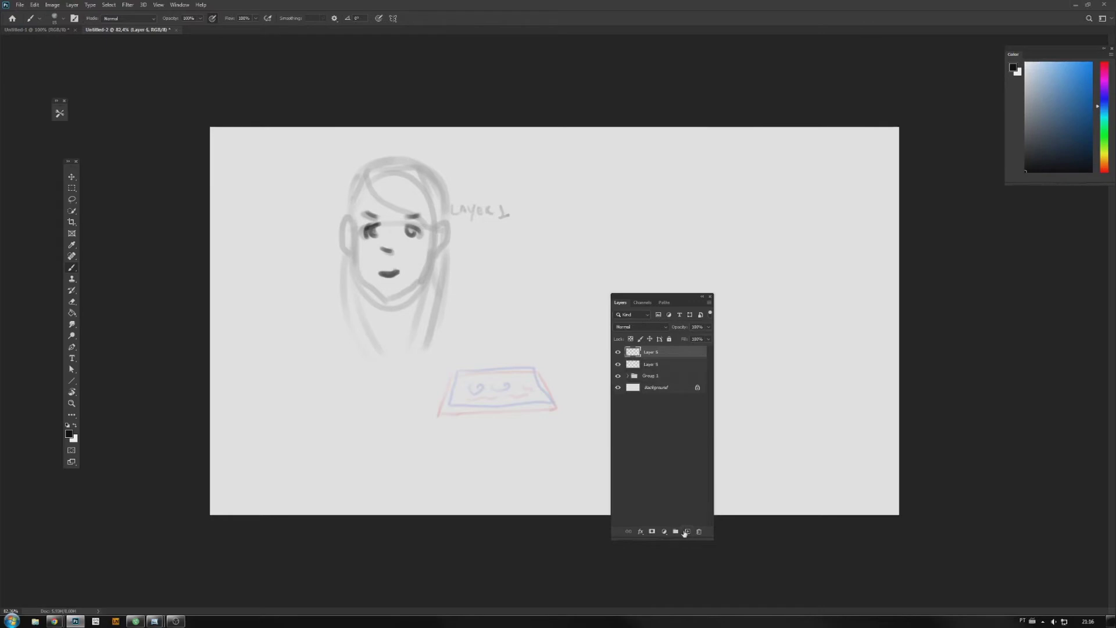
click(651, 364)
click(1105, 170)
click(1092, 115)
Brush long dark red hair with bangs down both sides of the face, undoing faded strokes
drag(367, 169, 360, 326)
mouse_move(349, 261)
mouse_down()
mouse_move(367, 161)
mouse_move(349, 221)
mouse_up()
mouse_move(372, 160)
mouse_down()
mouse_move(395, 208)
mouse_move(430, 212)
mouse_up()
mouse_move(390, 177)
mouse_down()
mouse_move(438, 224)
mouse_move(429, 200)
mouse_up()
mouse_move(366, 154)
mouse_down()
mouse_move(445, 174)
mouse_move(441, 224)
mouse_up()
drag(437, 171, 428, 276)
drag(439, 207, 425, 366)
drag(442, 244, 429, 346)
drag(362, 265, 382, 351)
mouse_move(348, 189)
mouse_down()
mouse_move(338, 268)
mouse_move(368, 378)
mouse_up()
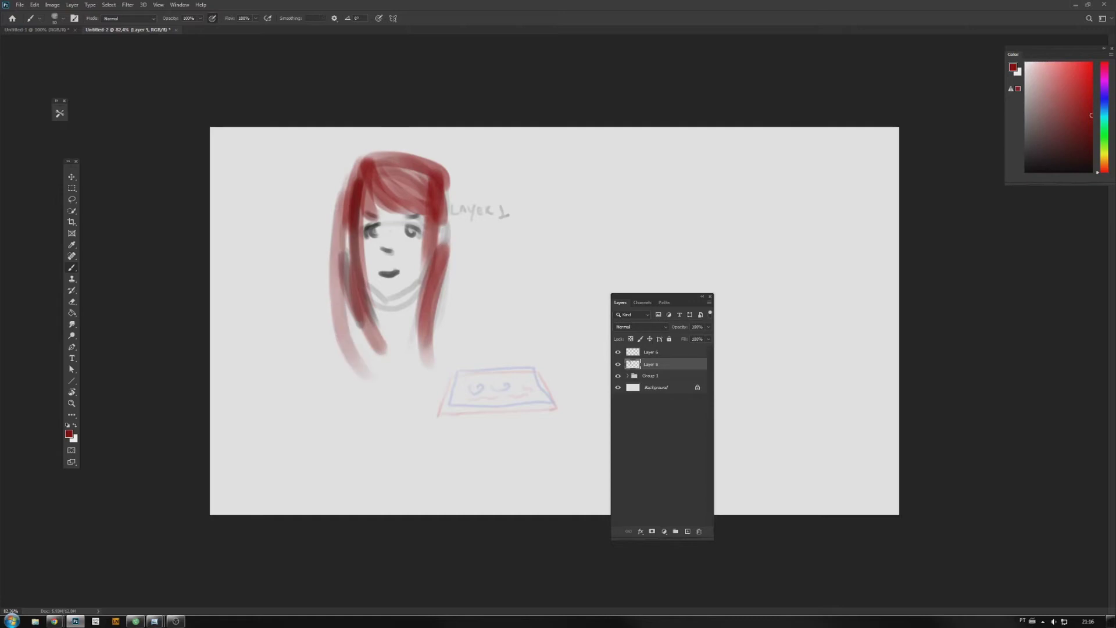
key(ctrl+z)
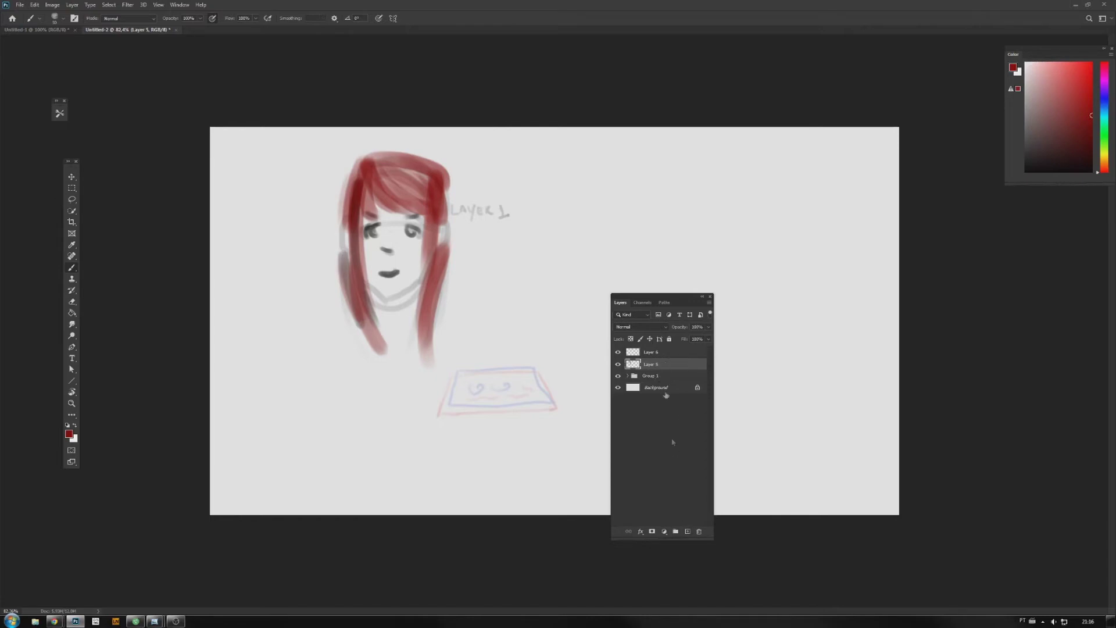
Group Layers 5 and 6 together, discarding an accidentally added Layer 7
click(675, 353)
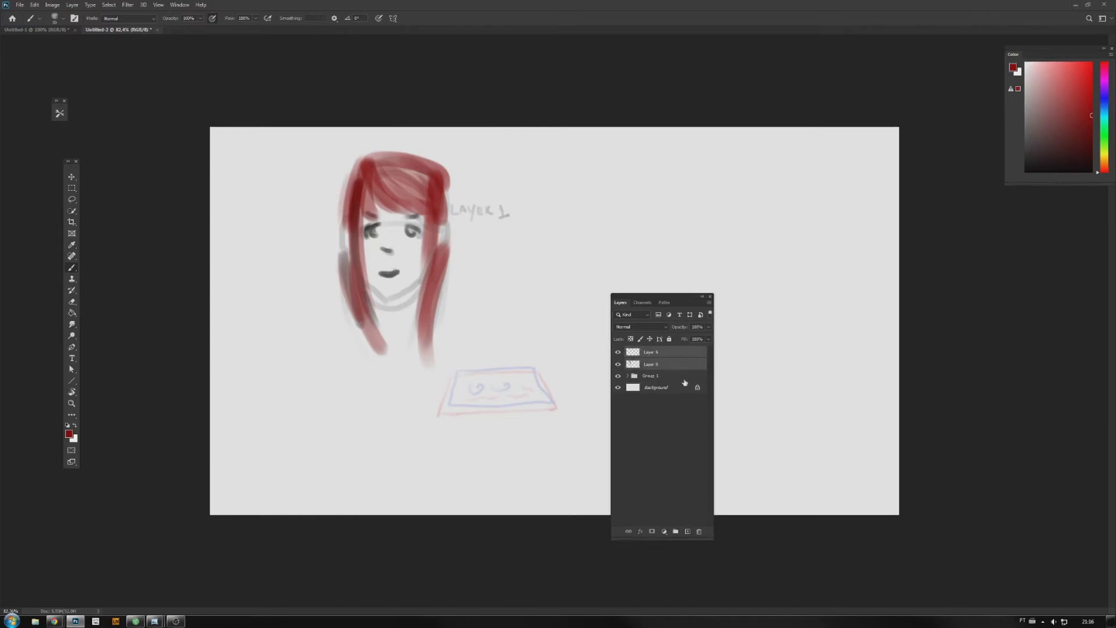
click(688, 531)
key(ctrl+z)
click(676, 531)
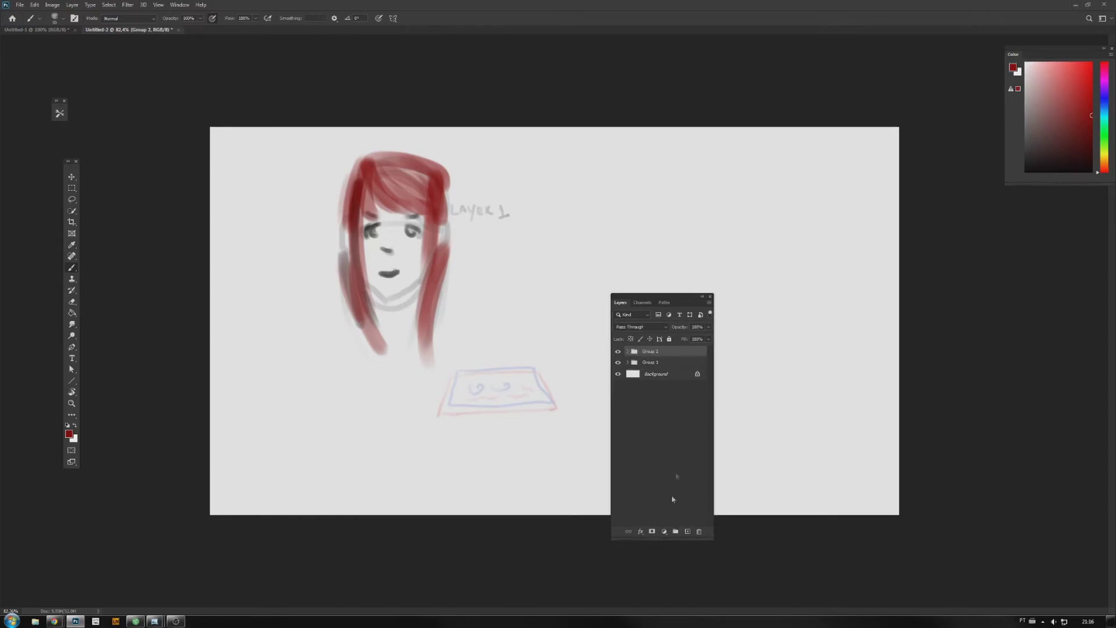
Undo the group and regroup Layers 5 and 6 into a new group
key(ctrl+z)
click(680, 357)
shift+click(664, 364)
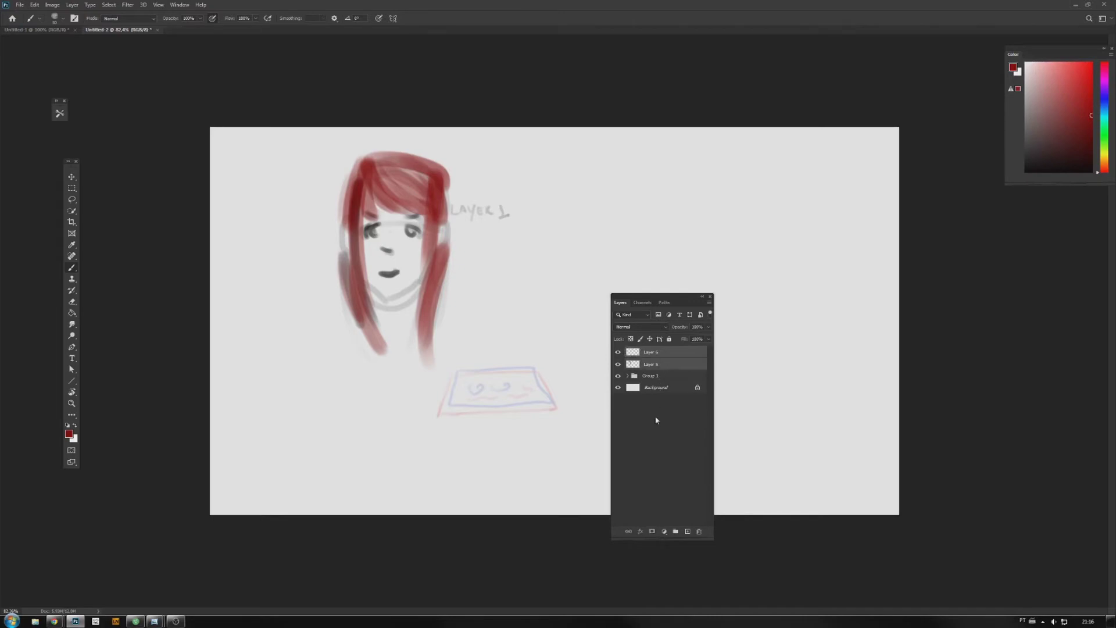
click(675, 532)
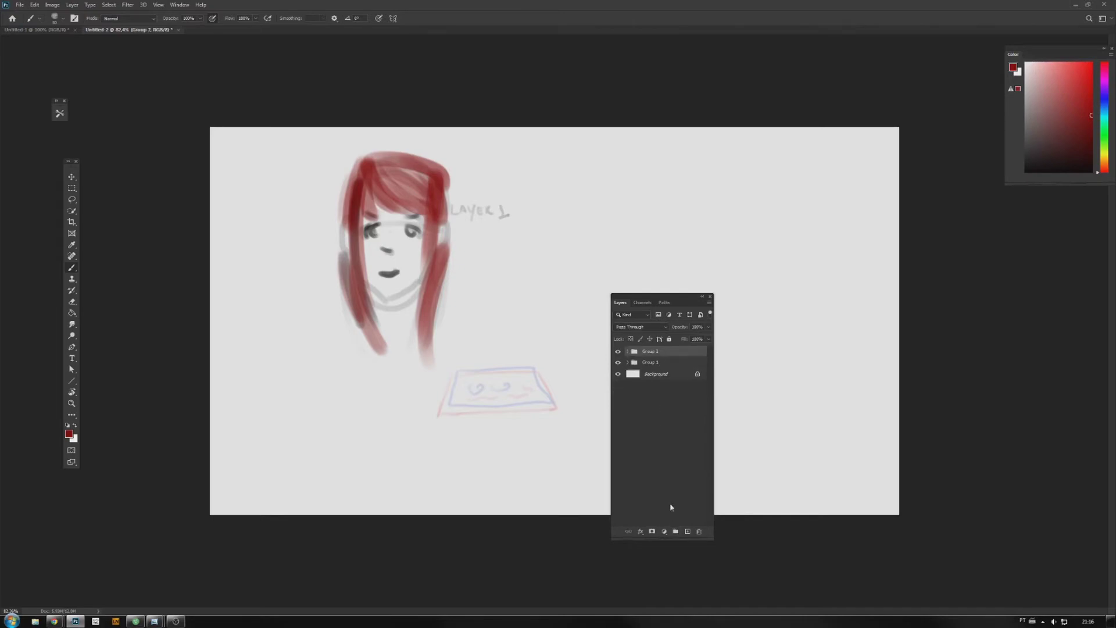
Expand Group 1, try various selections of Layers 1–4, then collapse it
click(629, 362)
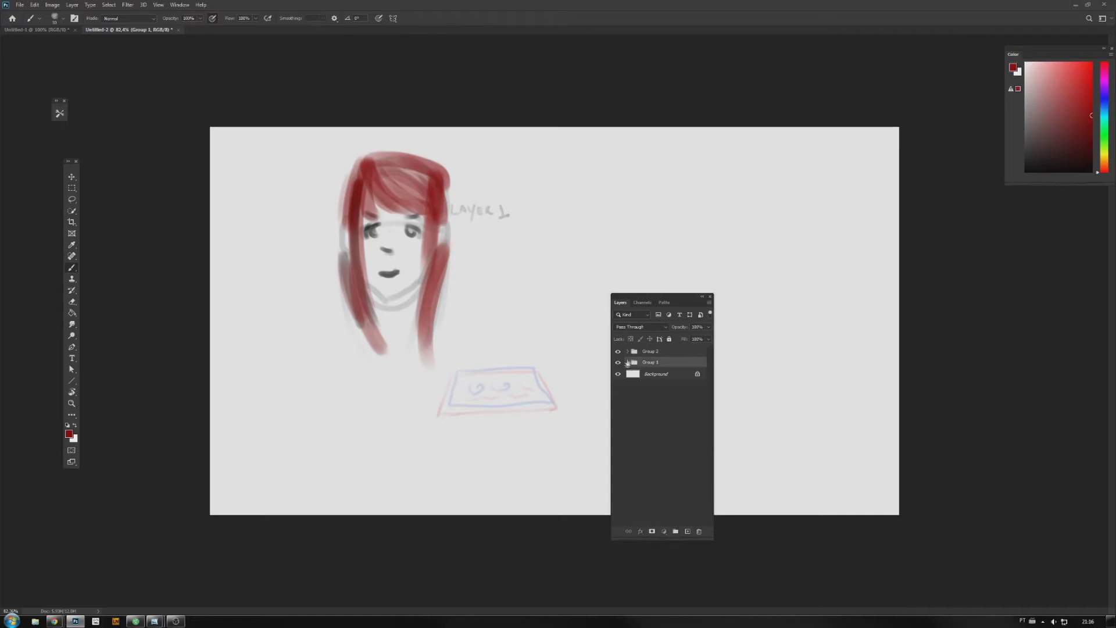
click(627, 362)
click(671, 375)
shift+click(670, 386)
shift+click(667, 398)
shift+click(667, 408)
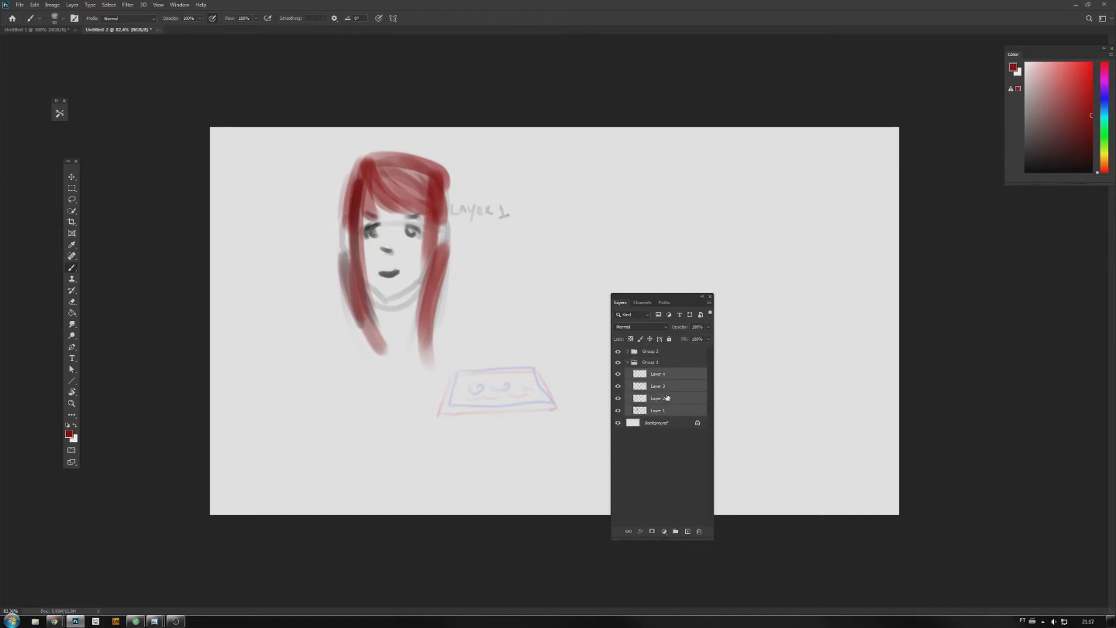
click(669, 375)
shift+click(661, 410)
click(671, 399)
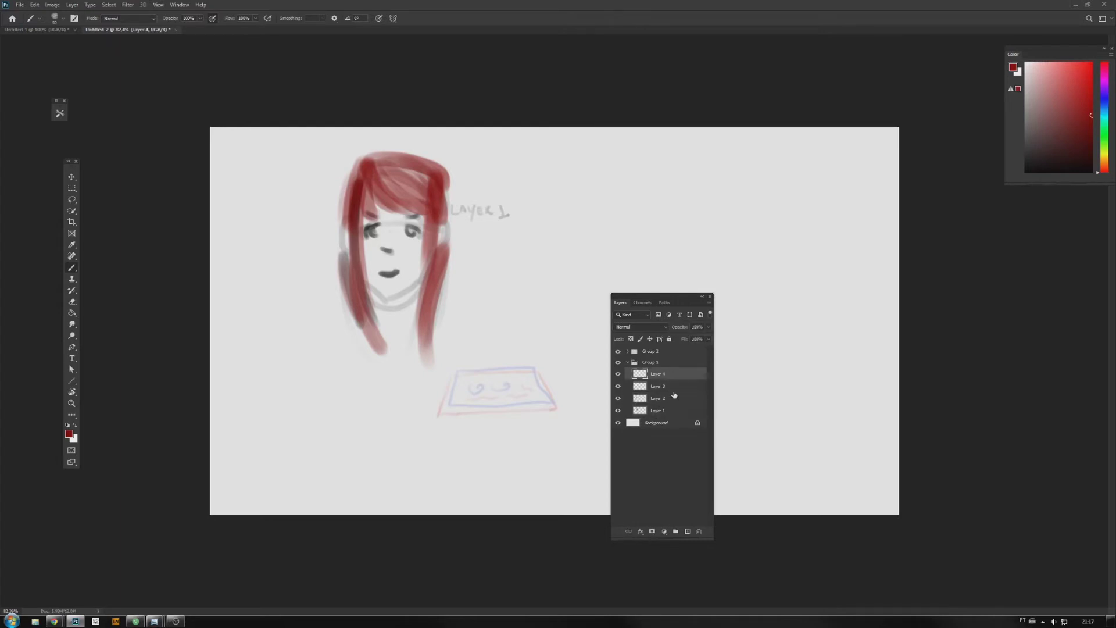
shift+click(669, 375)
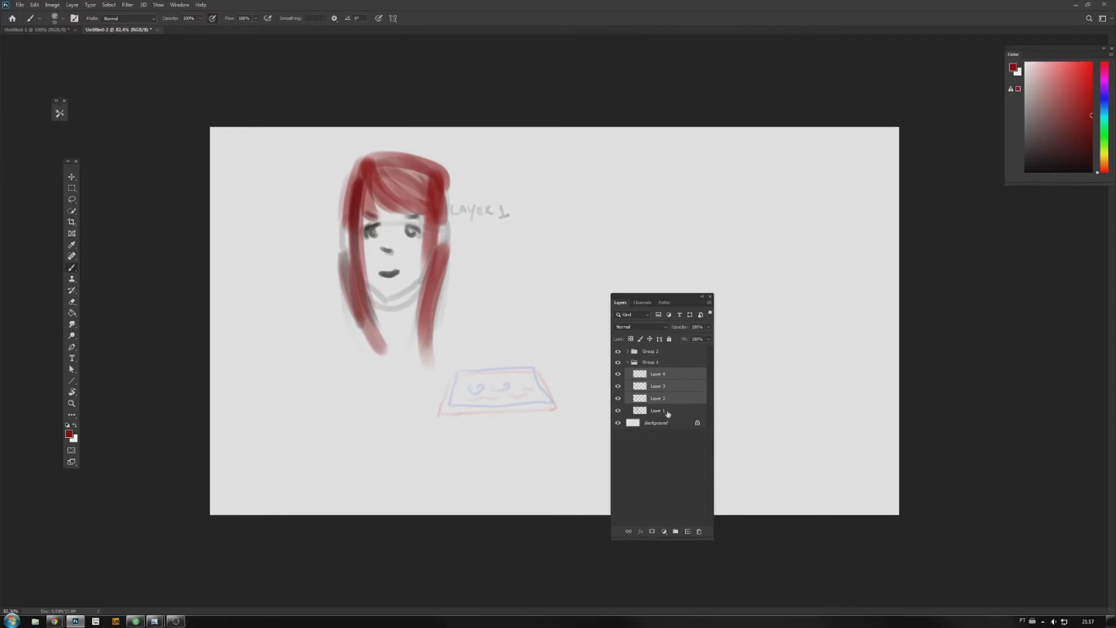
ctrl+click(670, 375)
ctrl+click(666, 411)
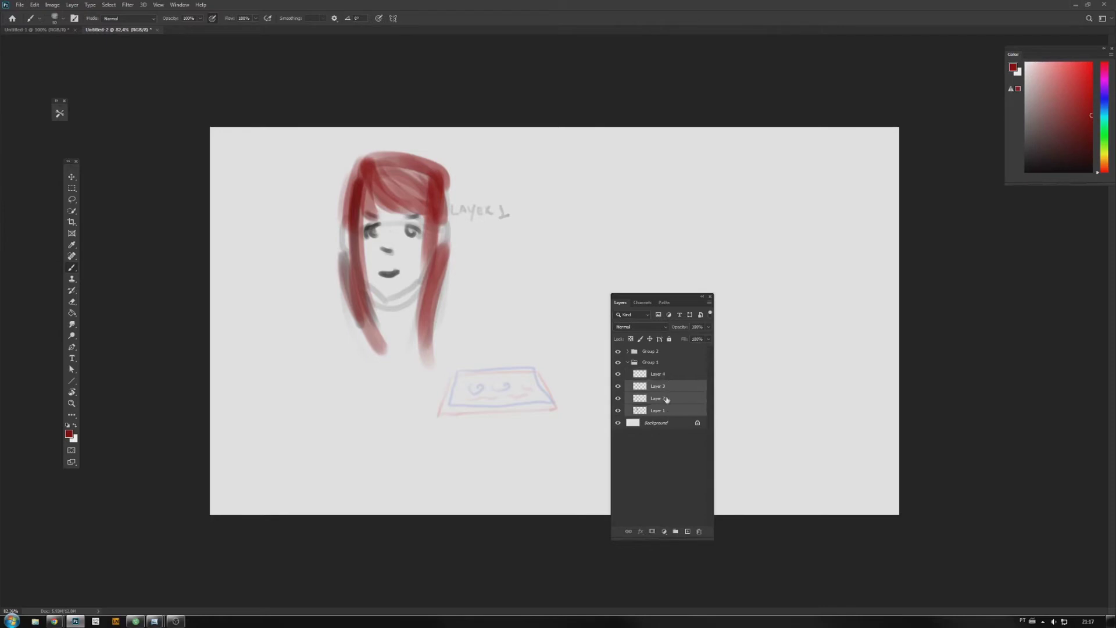
ctrl+click(667, 398)
ctrl+click(668, 387)
click(669, 375)
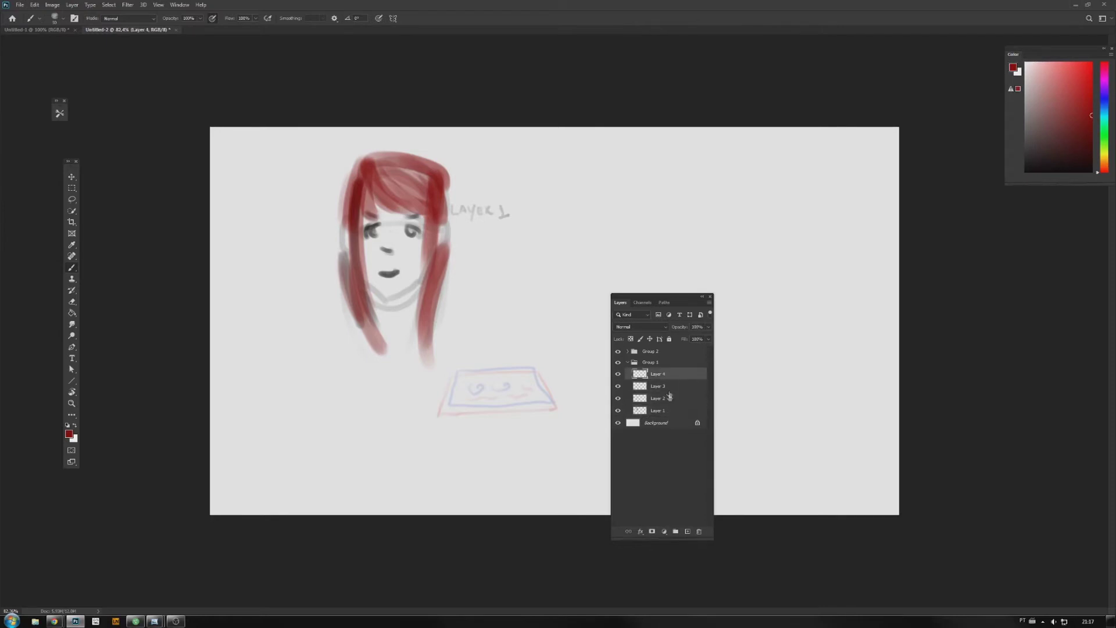
shift+click(666, 411)
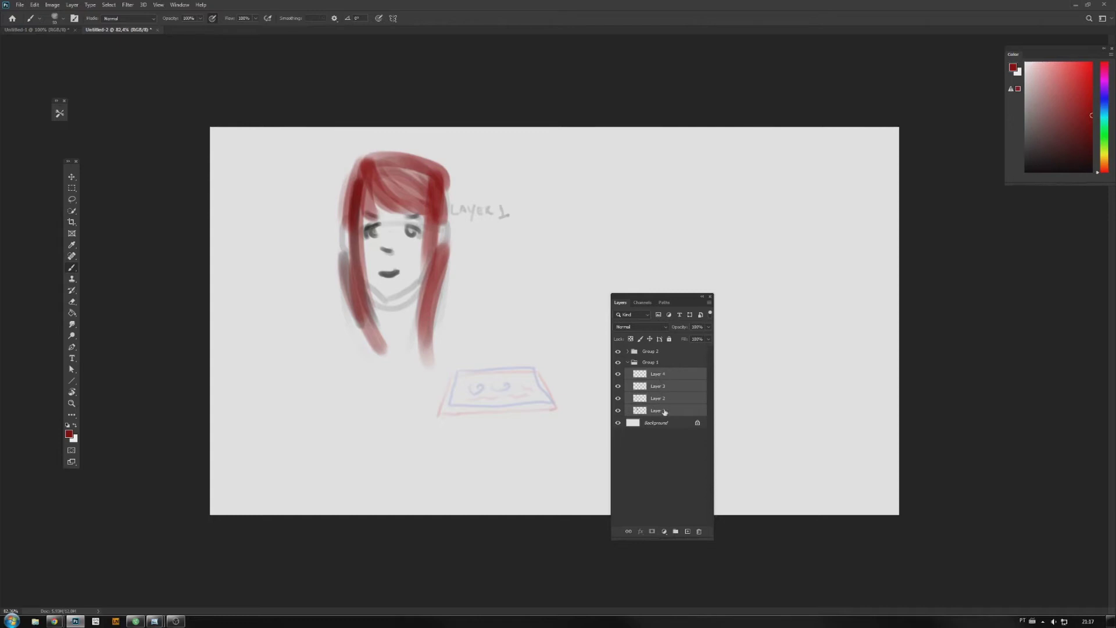
click(668, 375)
shift+click(666, 400)
click(668, 375)
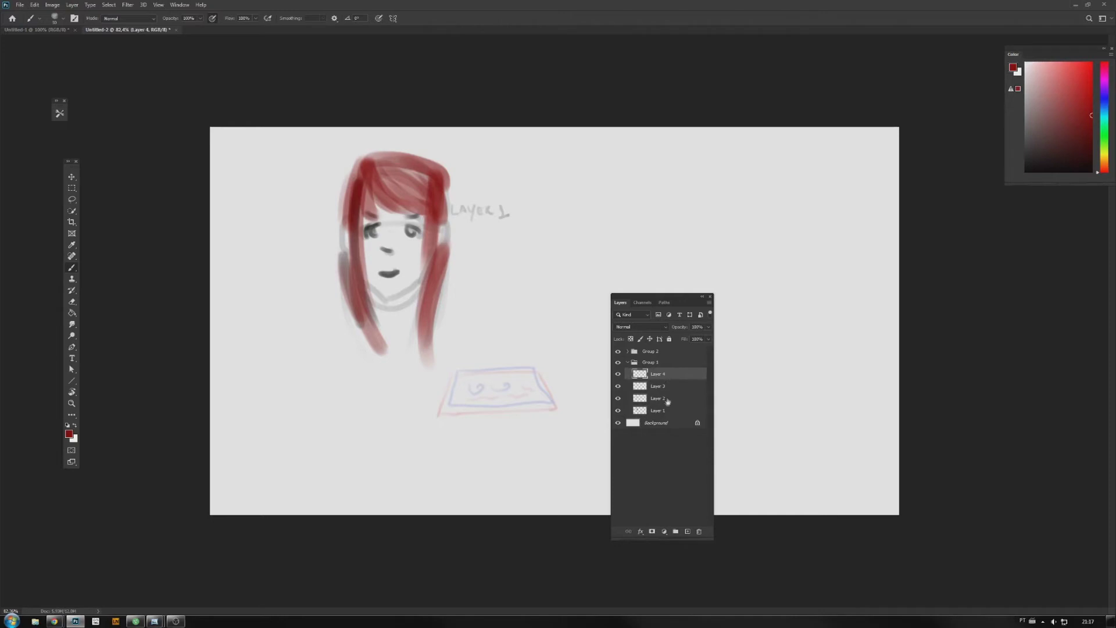
ctrl+click(668, 401)
ctrl+click(666, 410)
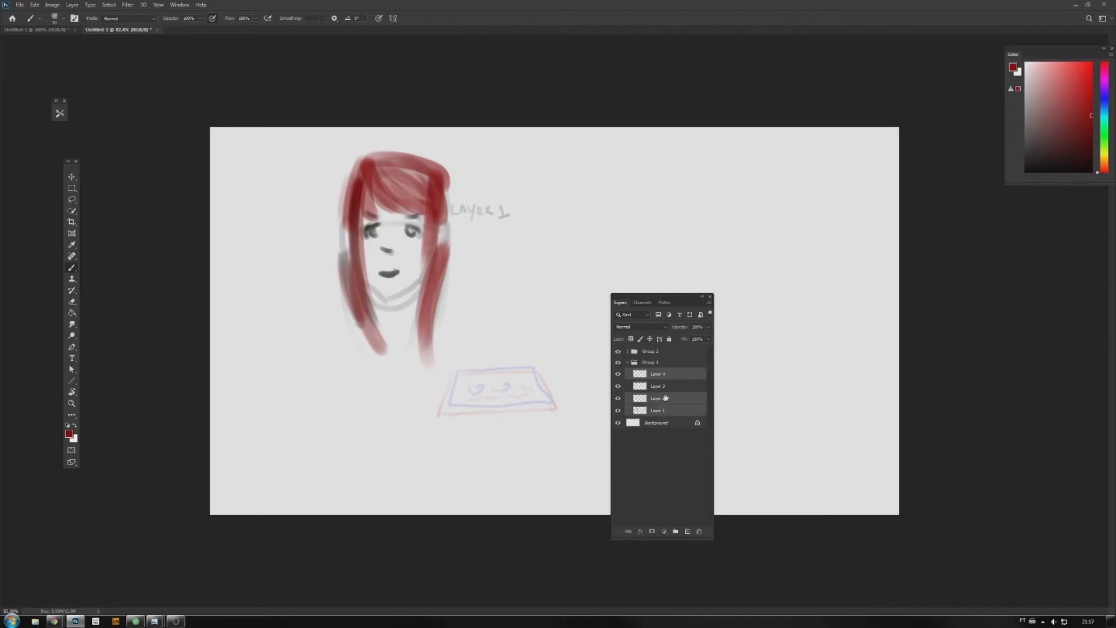
ctrl+click(665, 398)
ctrl+click(667, 375)
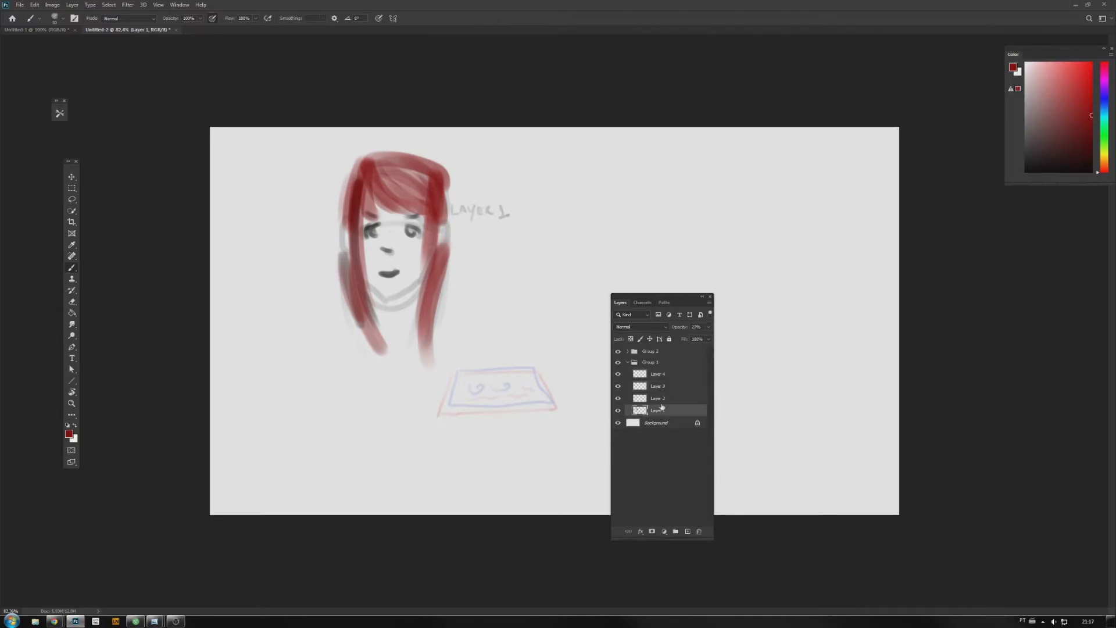
click(628, 362)
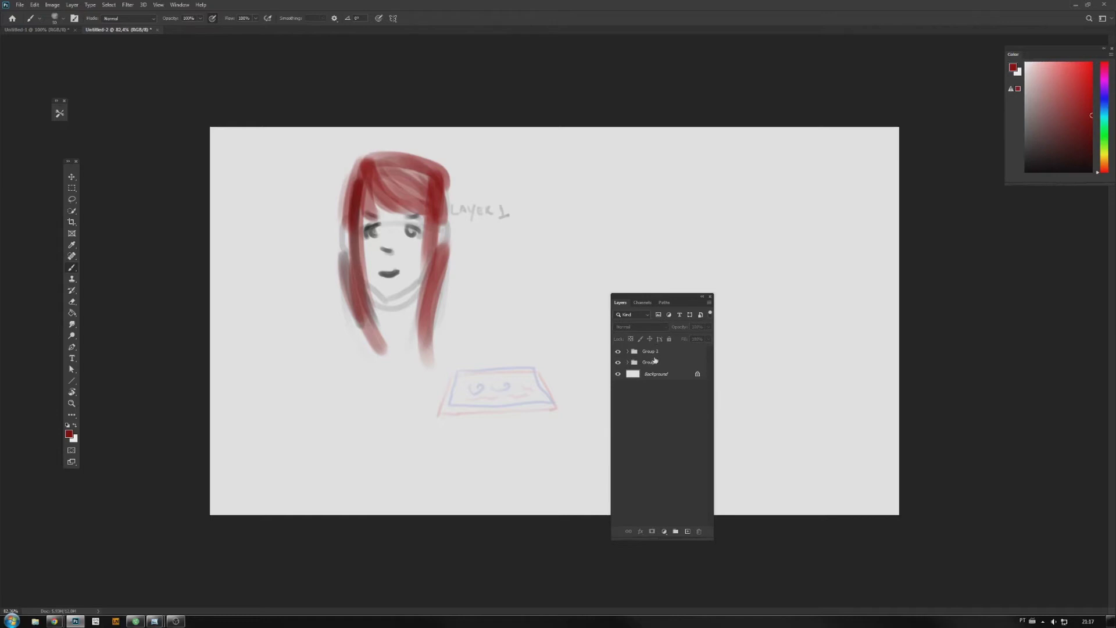
Edit Group 1's name and add a new empty Layer 7 above Group 1
double_click(655, 362)
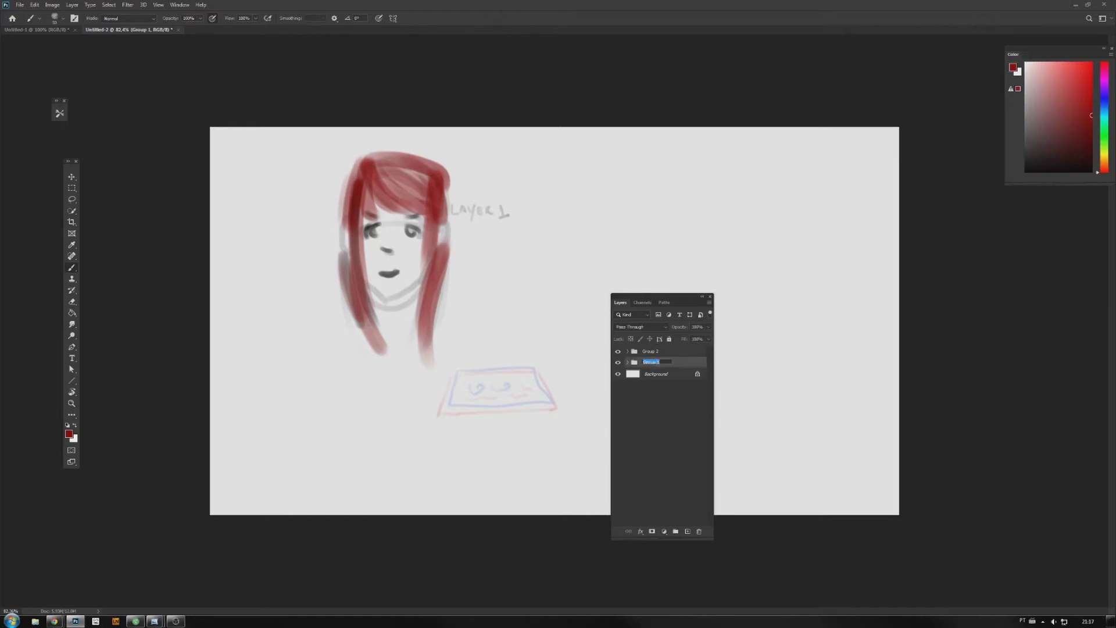
key(Return)
key(ctrl+shift+alt+n)
double_click(652, 363)
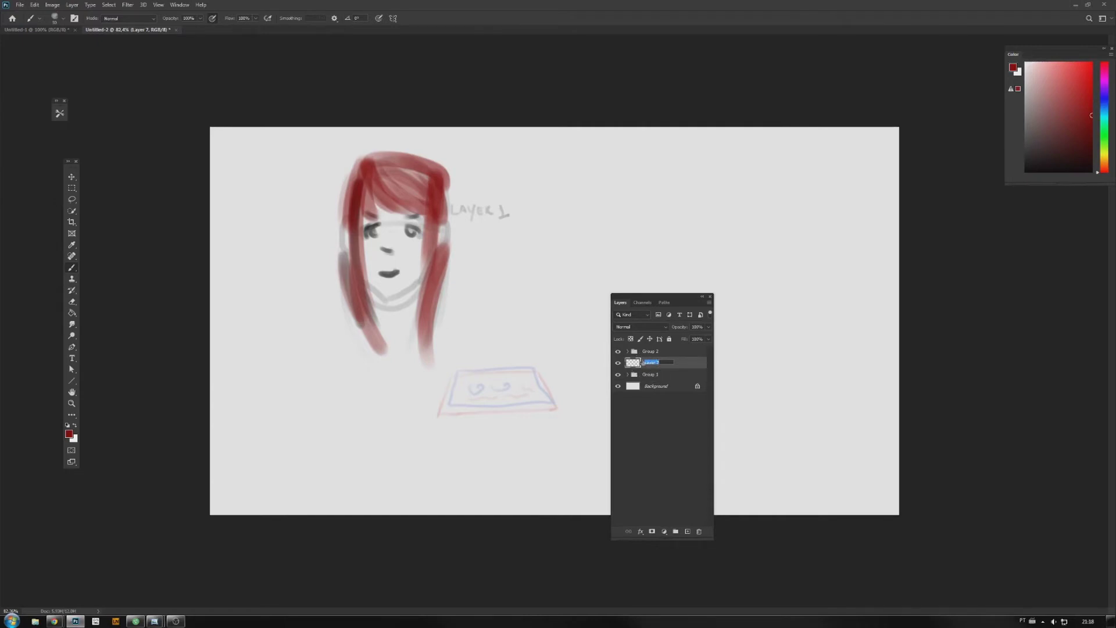
Delete Group 2, Layer 7 and Group 1 together
click(667, 353)
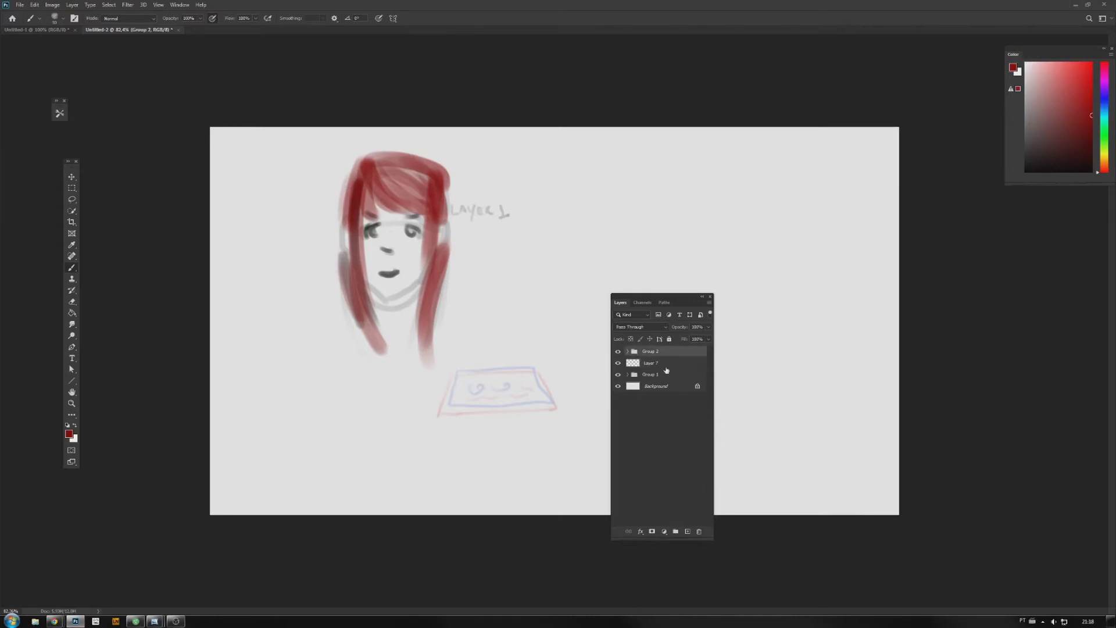
shift+click(660, 375)
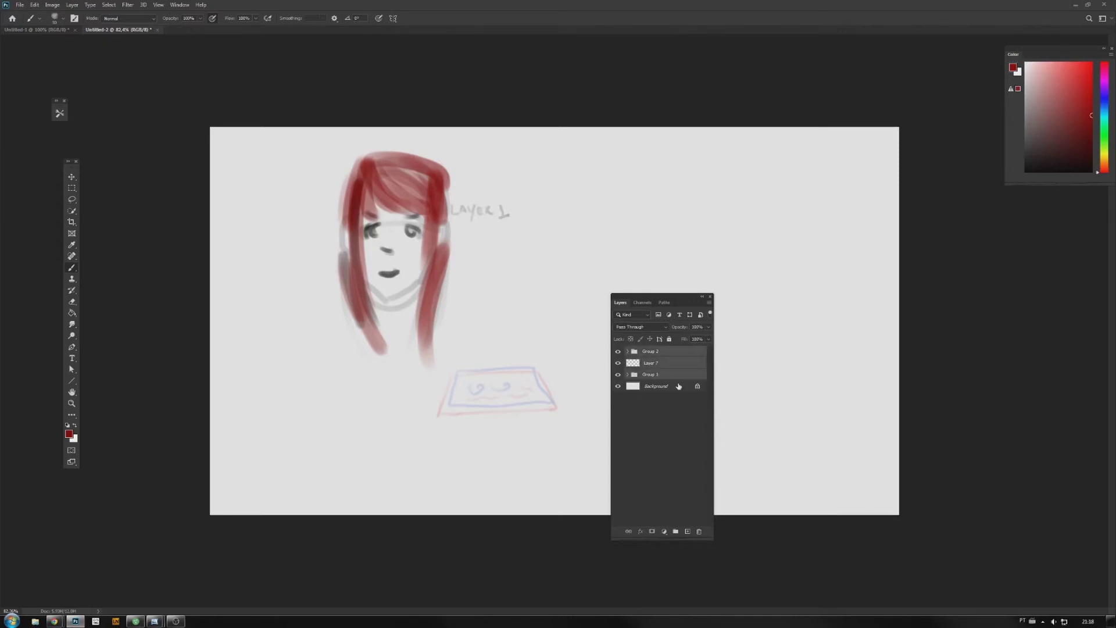
click(699, 531)
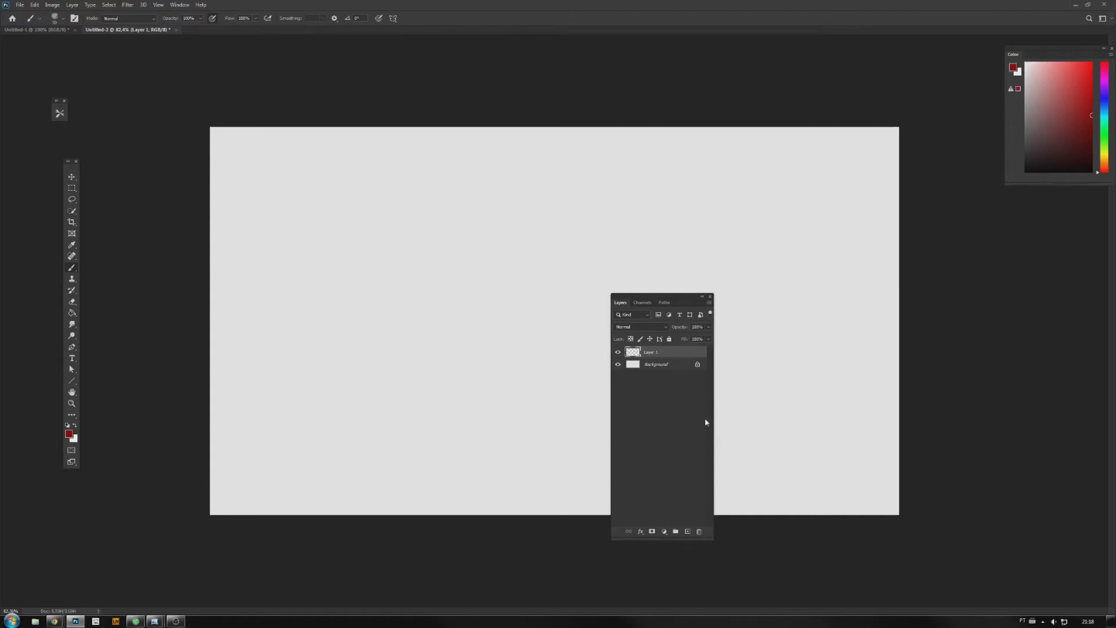
Brush a red oval face sketch with features on Layer 1 and fade it to 43% opacity
key(bracketleft)
key(bracketleft)
mouse_move(428, 269)
mouse_down()
mouse_move(432, 342)
mouse_move(383, 315)
mouse_move(448, 201)
mouse_move(490, 338)
mouse_move(397, 368)
mouse_move(418, 379)
mouse_move(473, 200)
mouse_move(378, 297)
mouse_up()
key(ctrl+z)
drag(419, 328, 470, 320)
mouse_move(439, 274)
mouse_down()
mouse_move(410, 276)
mouse_move(401, 263)
mouse_move(466, 247)
mouse_move(493, 224)
mouse_move(459, 245)
mouse_move(383, 236)
mouse_move(415, 254)
mouse_up()
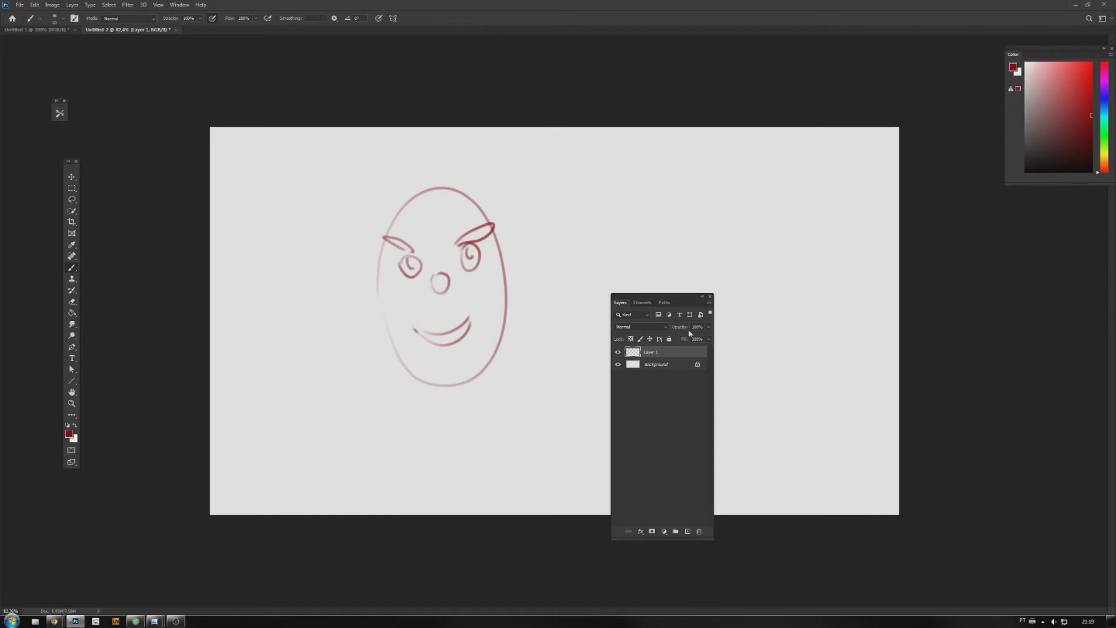
click(710, 327)
mouse_move(709, 338)
mouse_down()
mouse_move(667, 339)
mouse_move(713, 340)
mouse_up()
On a new layer, paint the eyes, nose, eyebrows and mouth in darker red
click(688, 531)
drag(407, 262, 407, 259)
drag(438, 280, 439, 281)
mouse_move(472, 249)
mouse_down()
mouse_move(470, 261)
mouse_move(495, 219)
mouse_up()
drag(383, 236, 414, 253)
mouse_move(417, 332)
mouse_down()
mouse_move(471, 321)
mouse_move(445, 337)
mouse_up()
Lower Layer 1's opacity, then fade both face layers to 37% opacity
click(675, 367)
click(709, 328)
drag(678, 340, 708, 343)
click(673, 354)
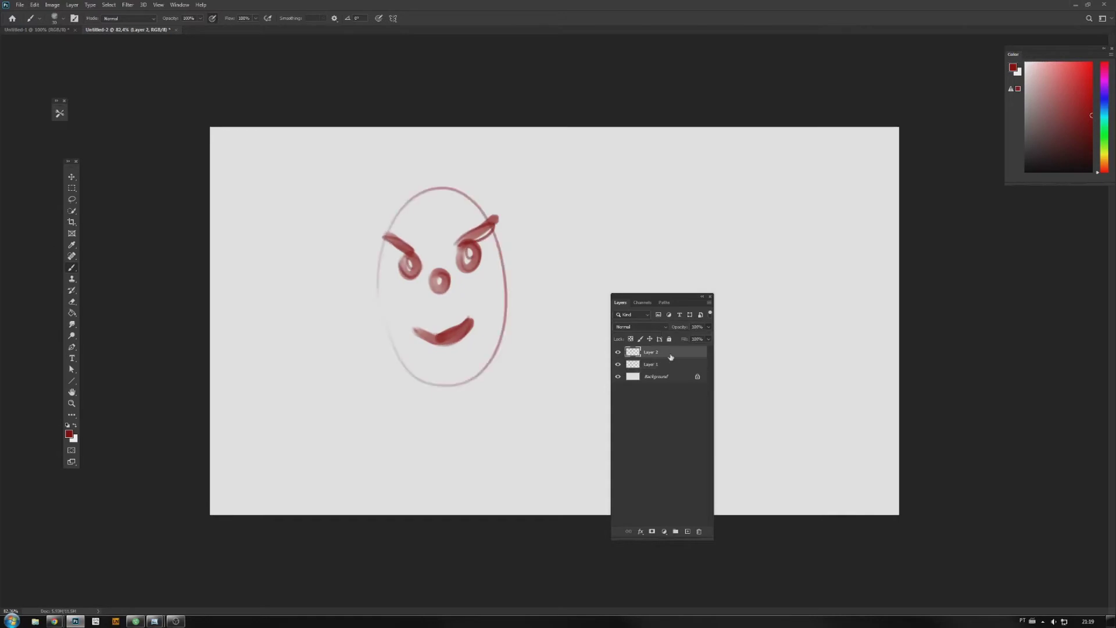
shift+click(665, 366)
click(709, 327)
mouse_move(708, 339)
mouse_down()
mouse_move(675, 340)
mouse_move(705, 340)
mouse_up()
click(645, 328)
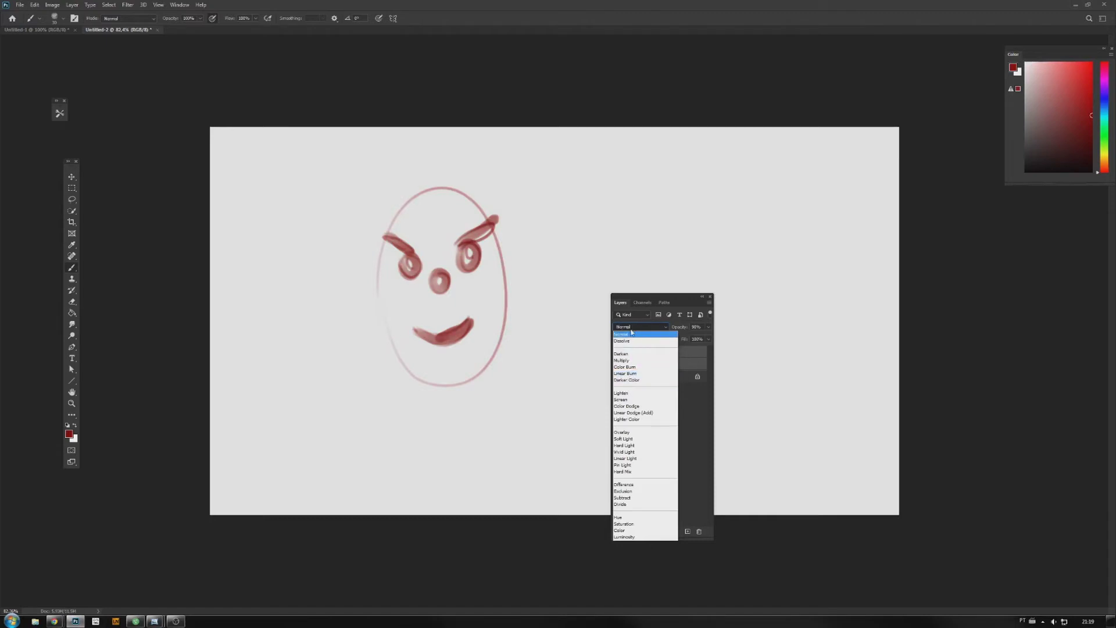
Set the face layers to Normal blending and preview other blending modes
click(632, 333)
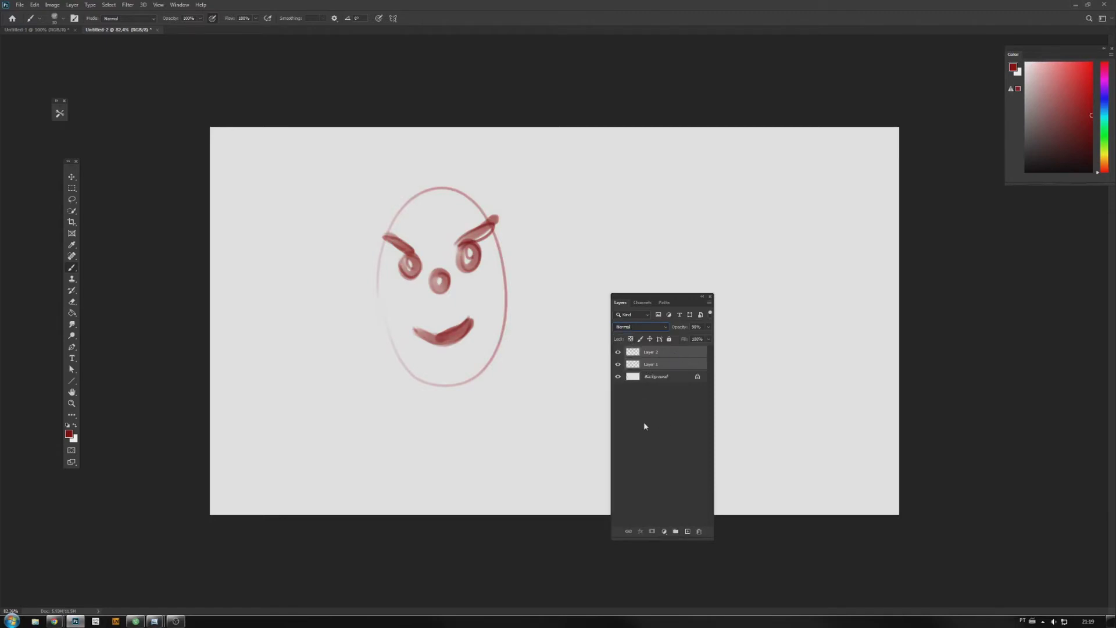
click(665, 329)
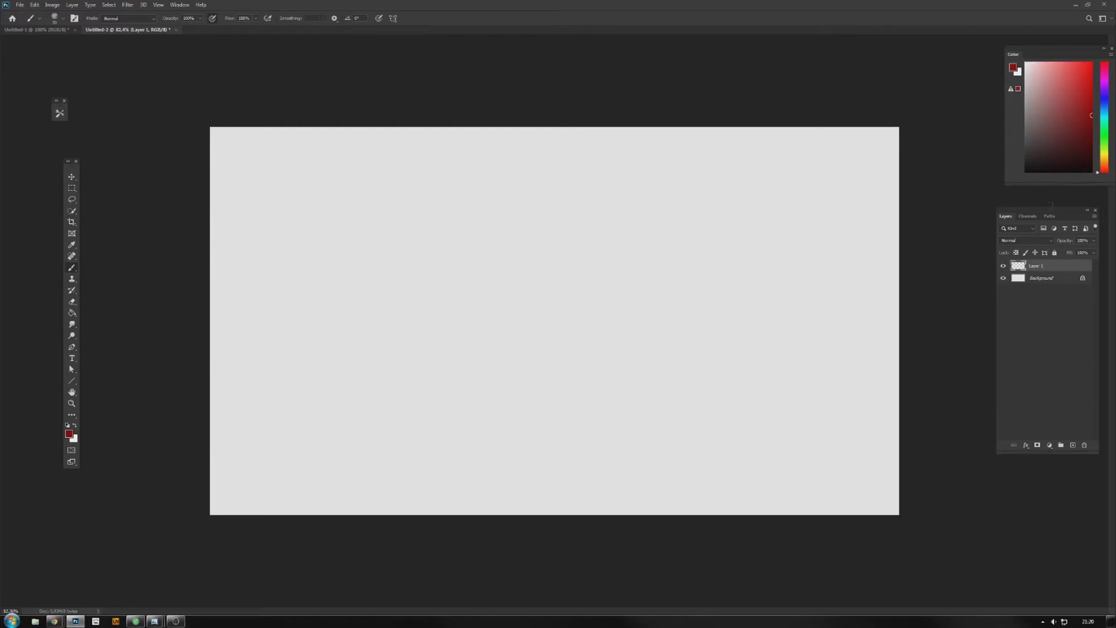
Dock the Tools panel beside the canvas and paint a soft red oval in the lower left of Layer 1
drag(73, 171, 188, 161)
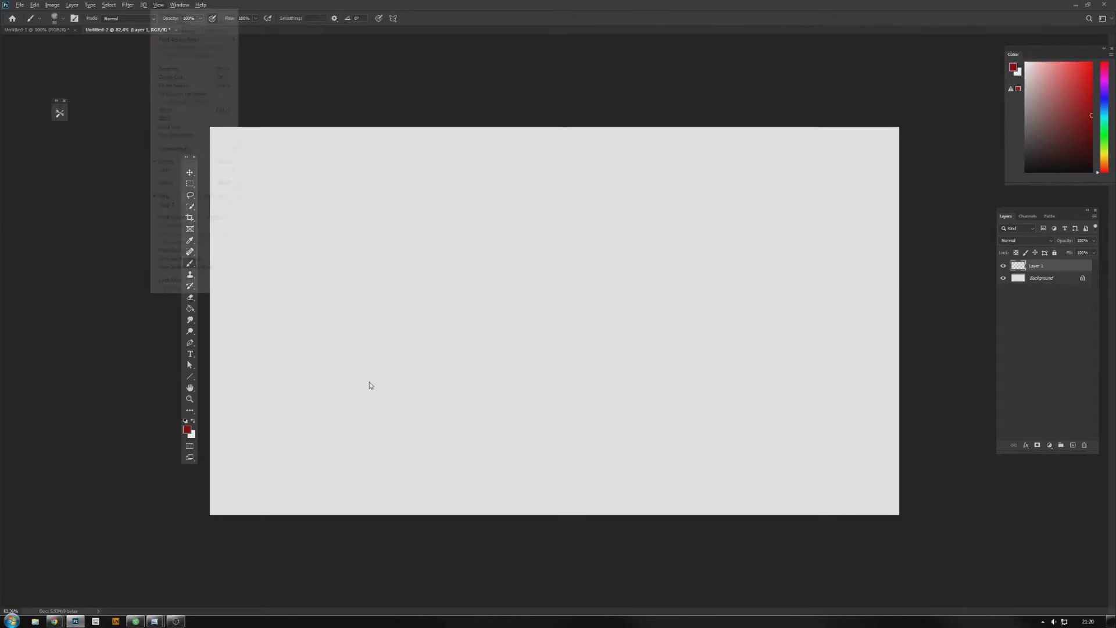
key(v)
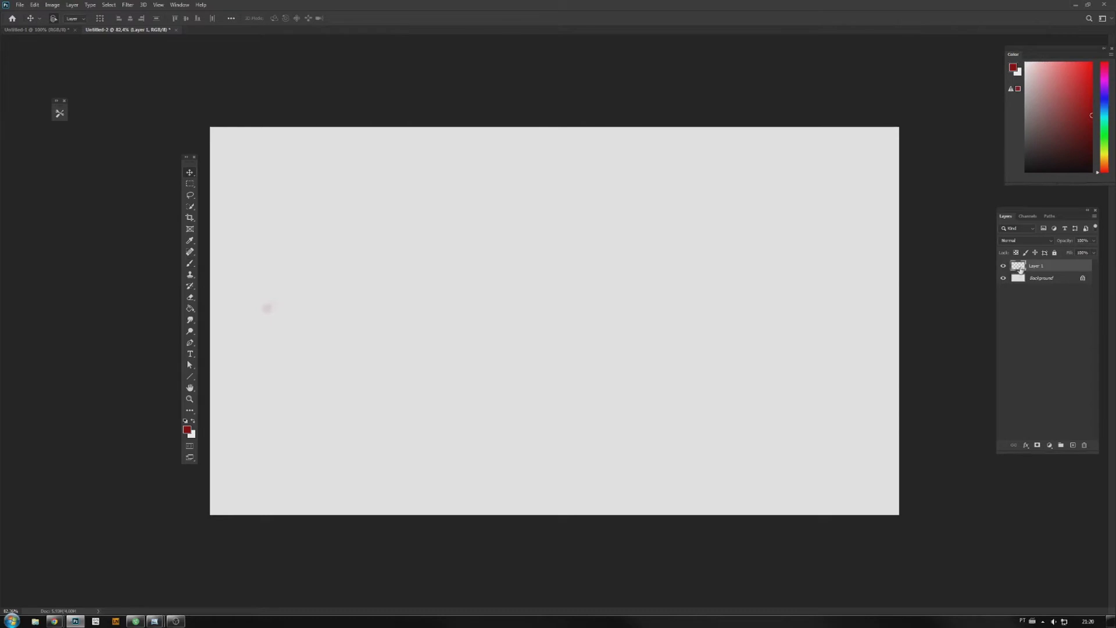
key(b)
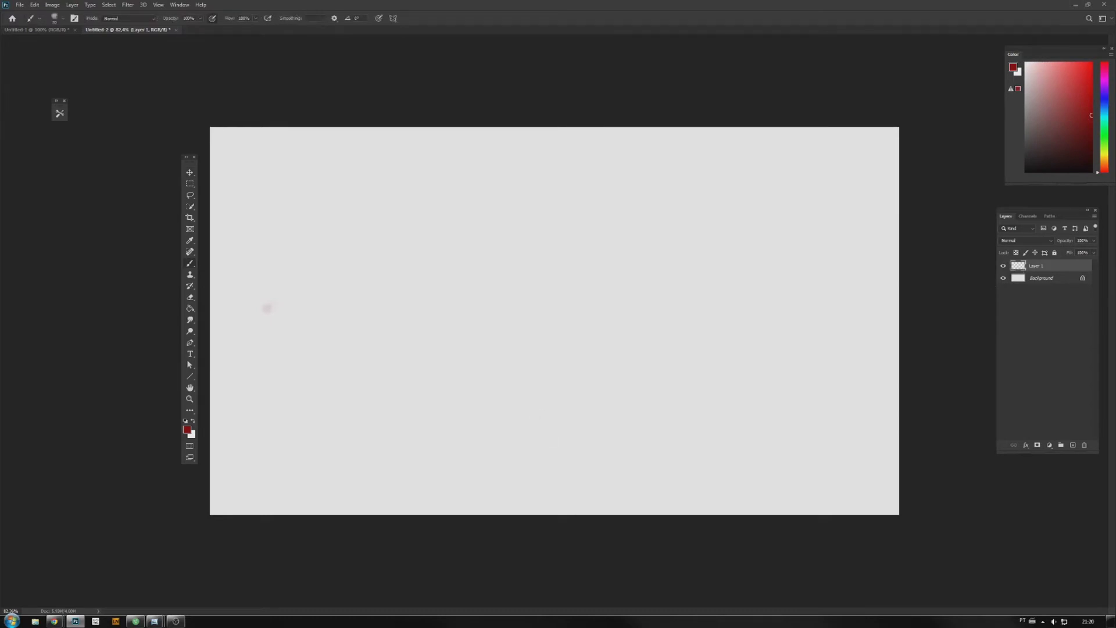
mouse_move(424, 401)
mouse_down()
mouse_move(384, 369)
mouse_move(407, 390)
mouse_move(390, 417)
mouse_move(431, 366)
mouse_move(370, 393)
mouse_up()
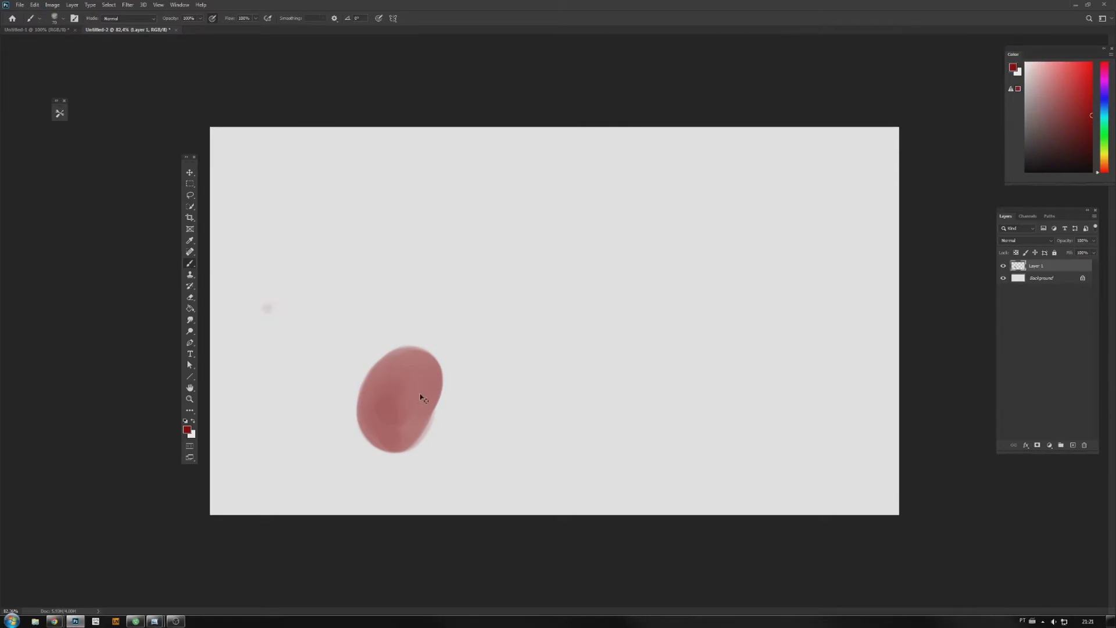
click(189, 173)
Move the red oval up and to the right, then add an empty Layer 2
drag(417, 397, 377, 382)
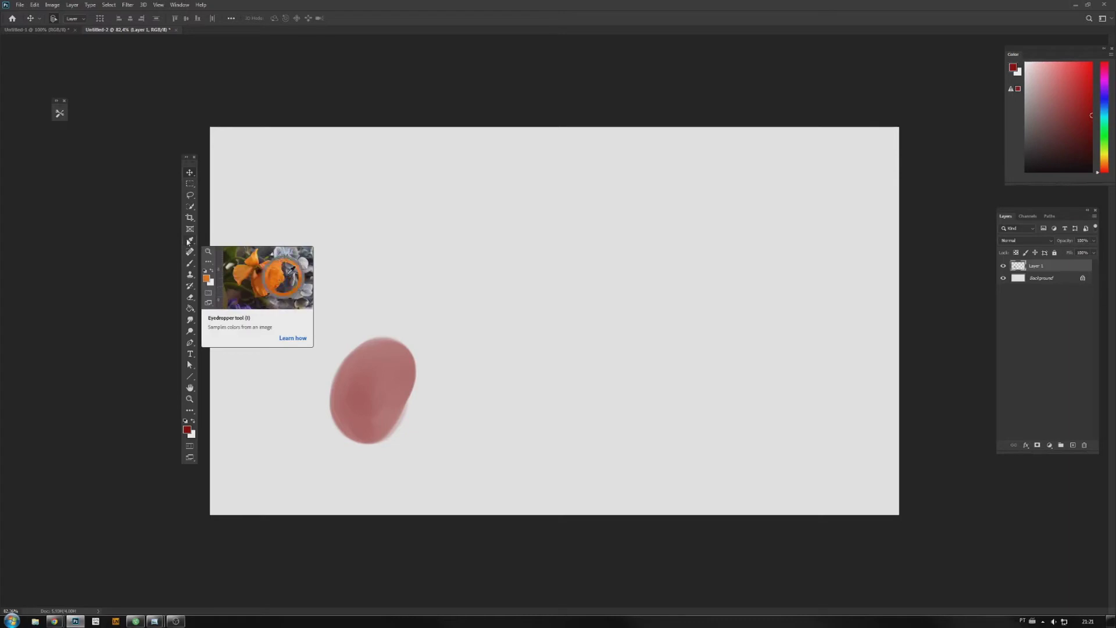
click(191, 169)
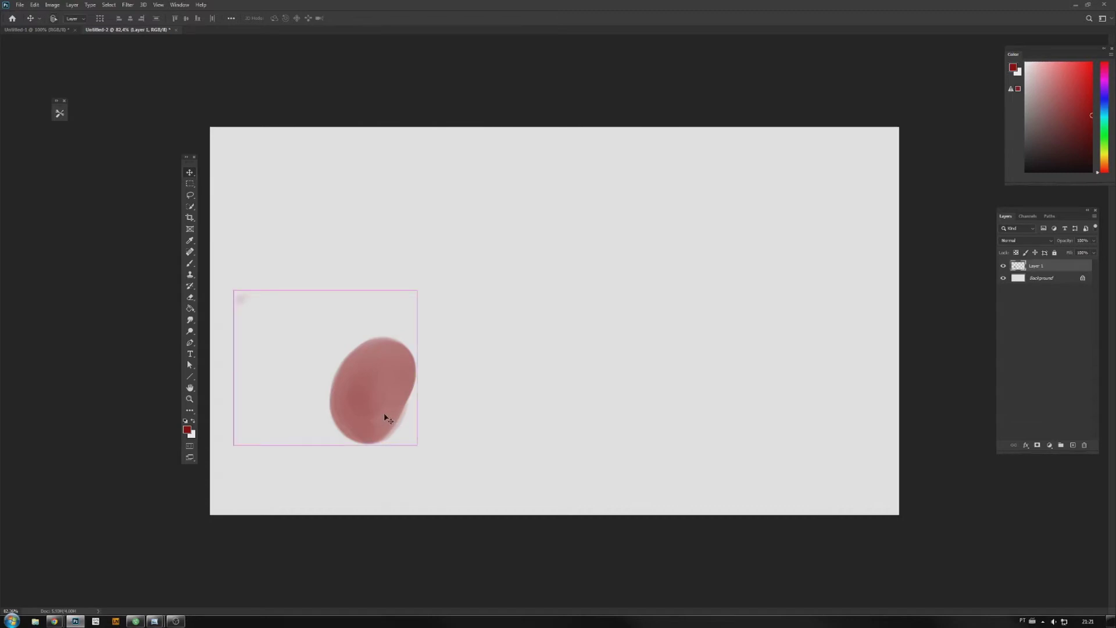
drag(375, 400, 385, 370)
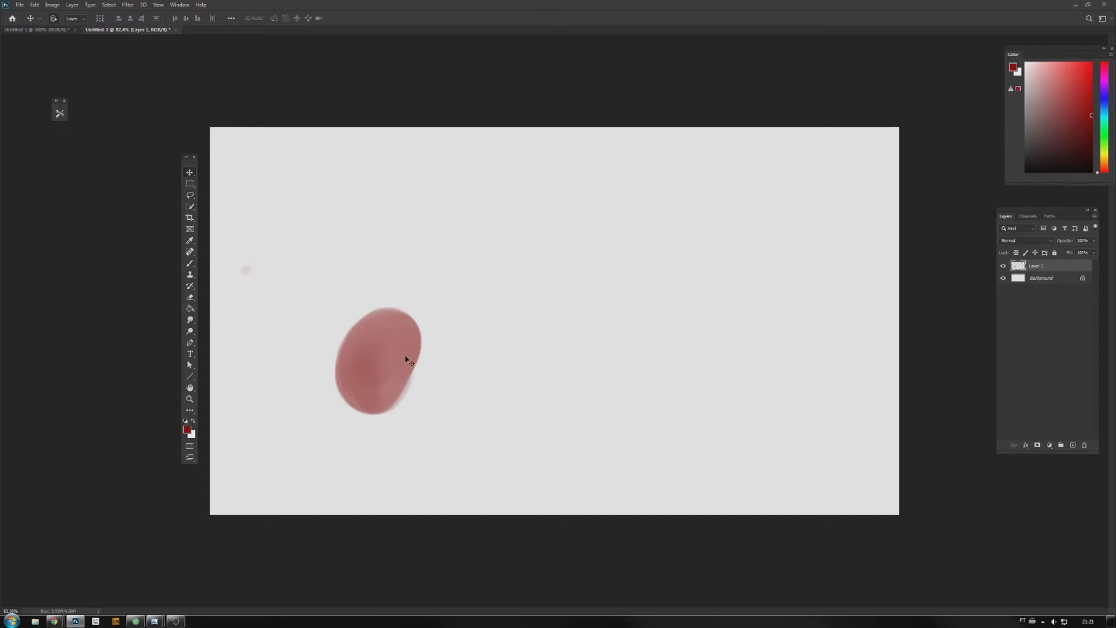
click(1074, 446)
Choose blue and brush a blue oval on Layer 2 over the red oval's right side
click(1104, 97)
click(1091, 87)
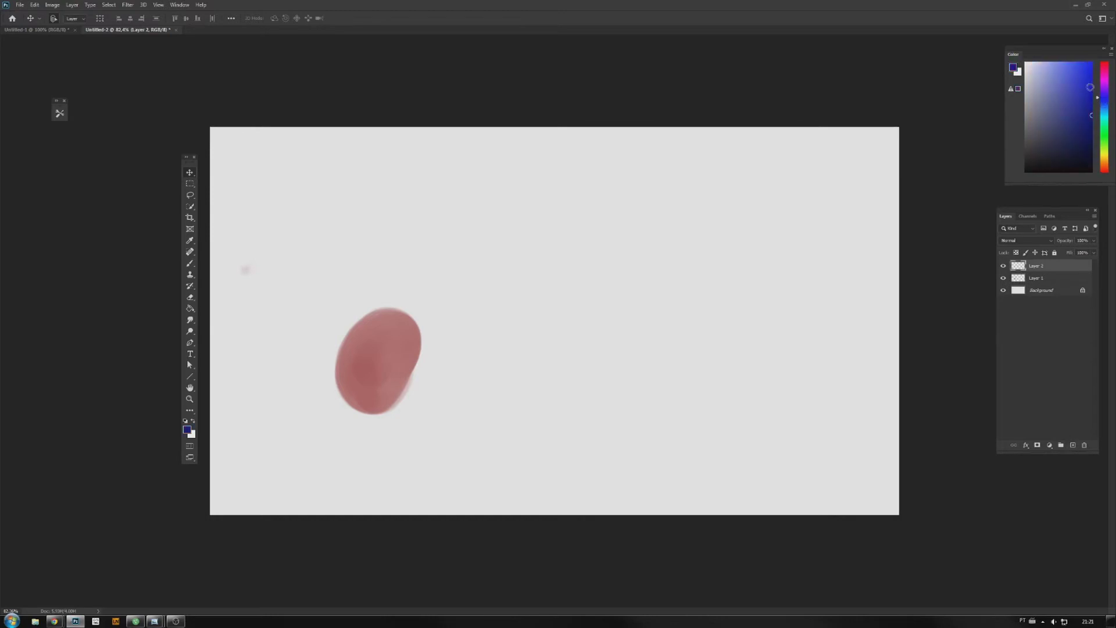
key(b)
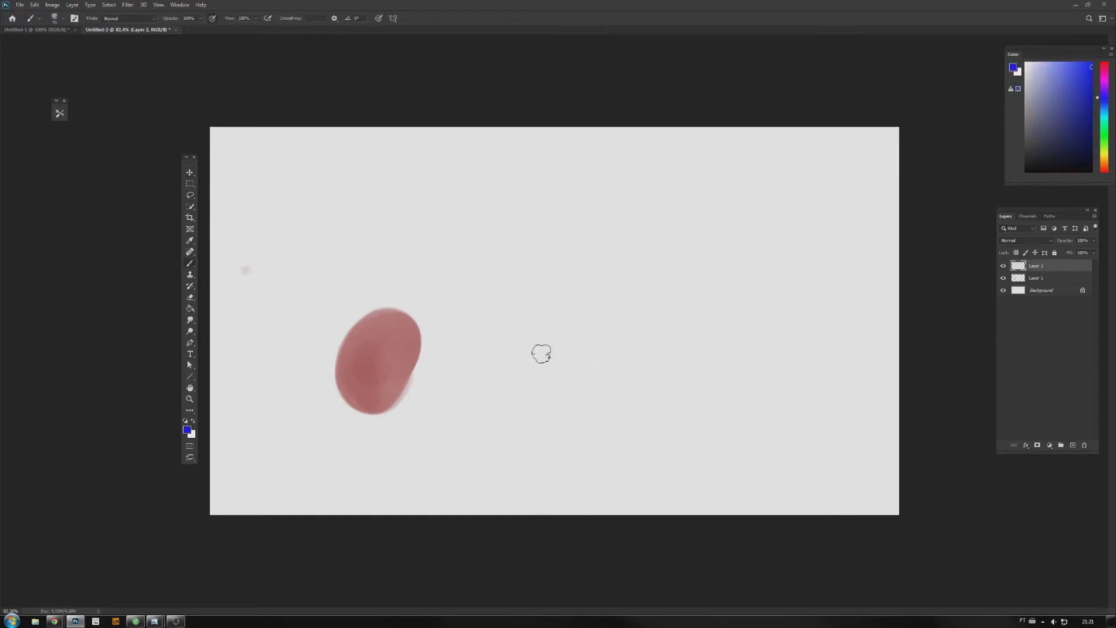
mouse_move(442, 302)
mouse_down()
mouse_move(444, 378)
mouse_move(428, 374)
mouse_move(425, 389)
mouse_up()
key(ctrl+z)
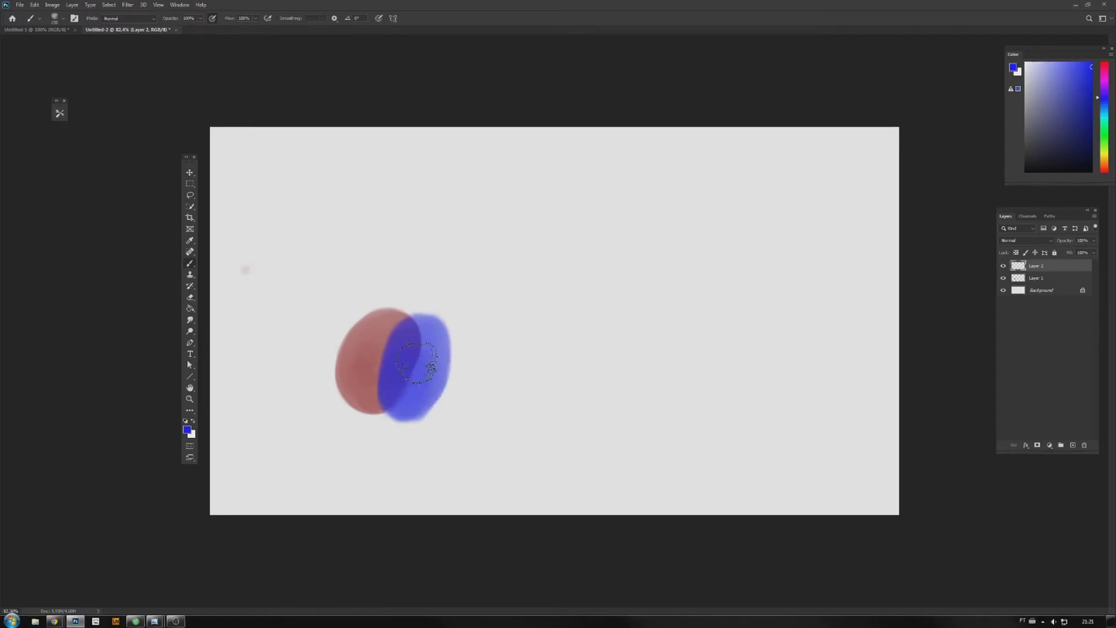
Nudge the red oval slightly up-left and move the blue oval to the right
click(1026, 279)
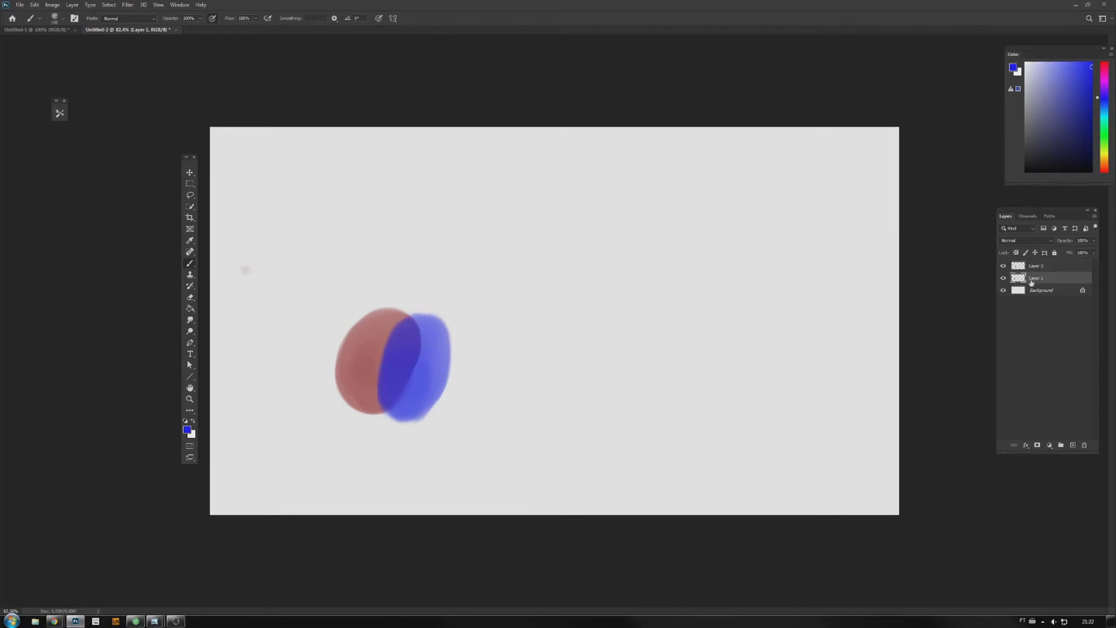
mouse_move(361, 355)
mouse_down()
mouse_move(363, 303)
mouse_move(451, 279)
mouse_move(399, 388)
mouse_move(376, 327)
mouse_move(371, 398)
mouse_move(378, 332)
mouse_move(350, 362)
mouse_move(357, 351)
mouse_up()
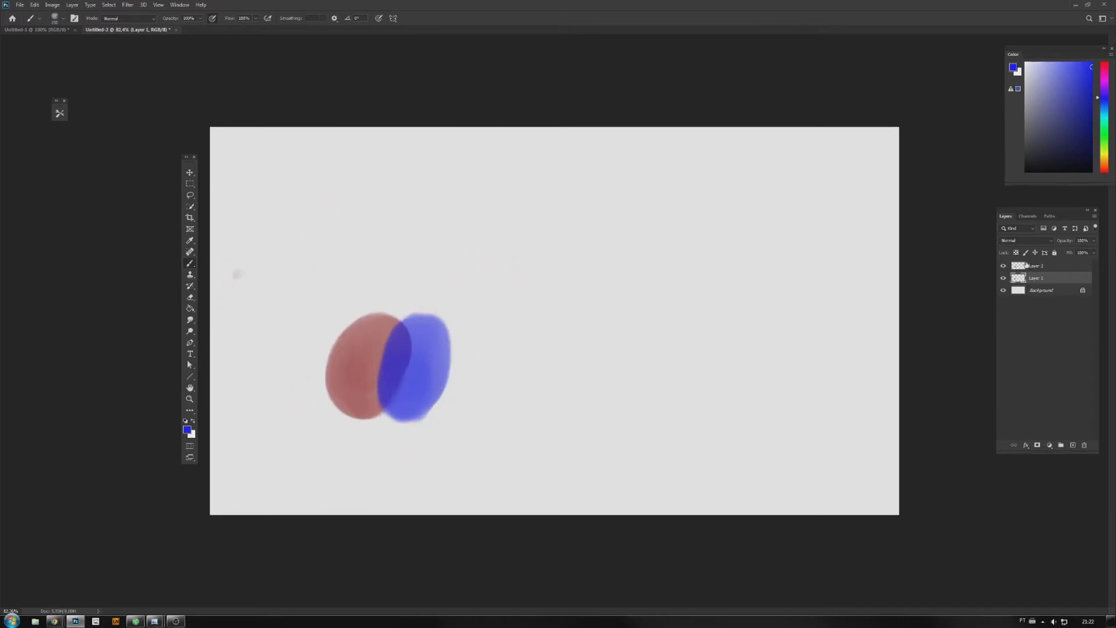
ctrl+click(418, 360)
mouse_move(442, 360)
mouse_down()
mouse_move(407, 315)
mouse_move(466, 382)
mouse_move(459, 324)
mouse_move(407, 384)
mouse_move(488, 366)
mouse_move(426, 360)
mouse_move(427, 372)
mouse_up()
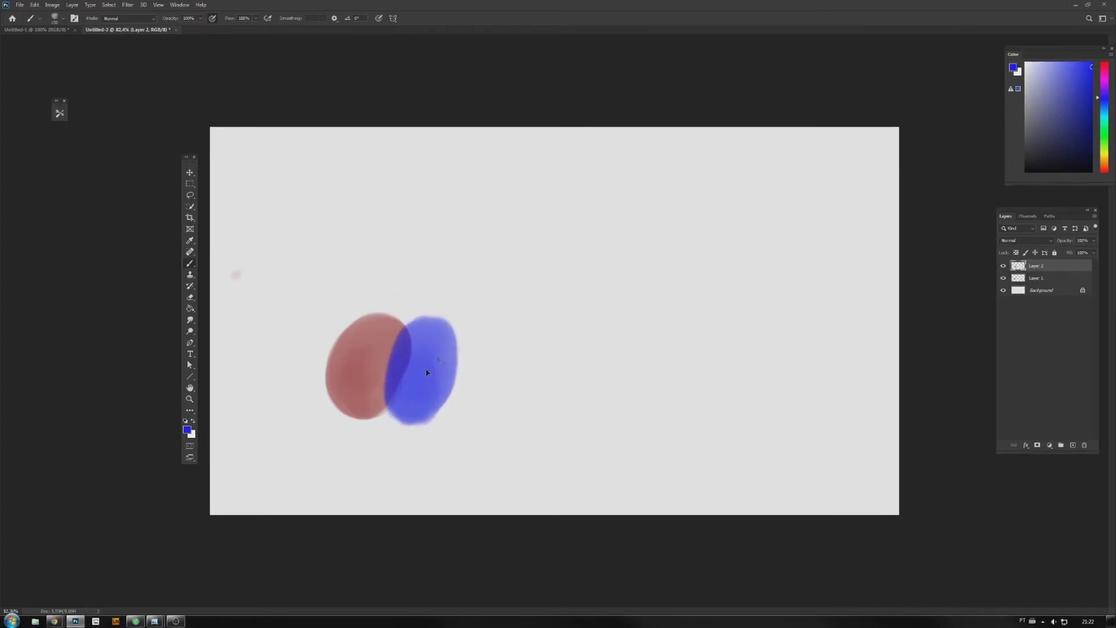
ctrl+click(362, 369)
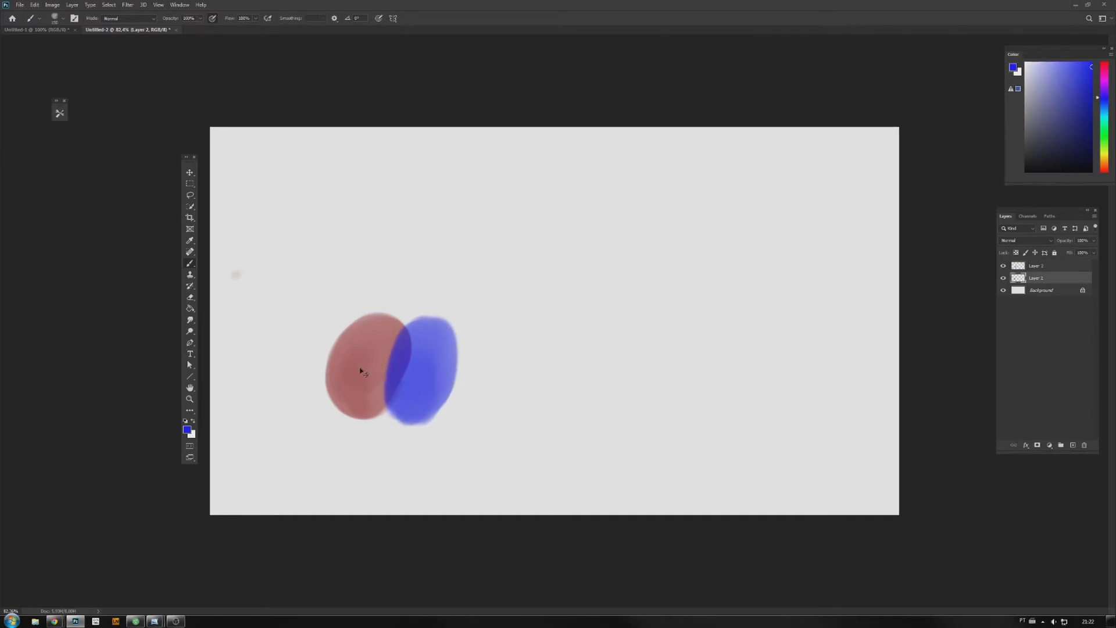
Float the Layers panel and reposition the red and blue ovals so they barely overlap
mouse_move(1031, 211)
mouse_down()
mouse_move(512, 280)
mouse_move(518, 271)
mouse_up()
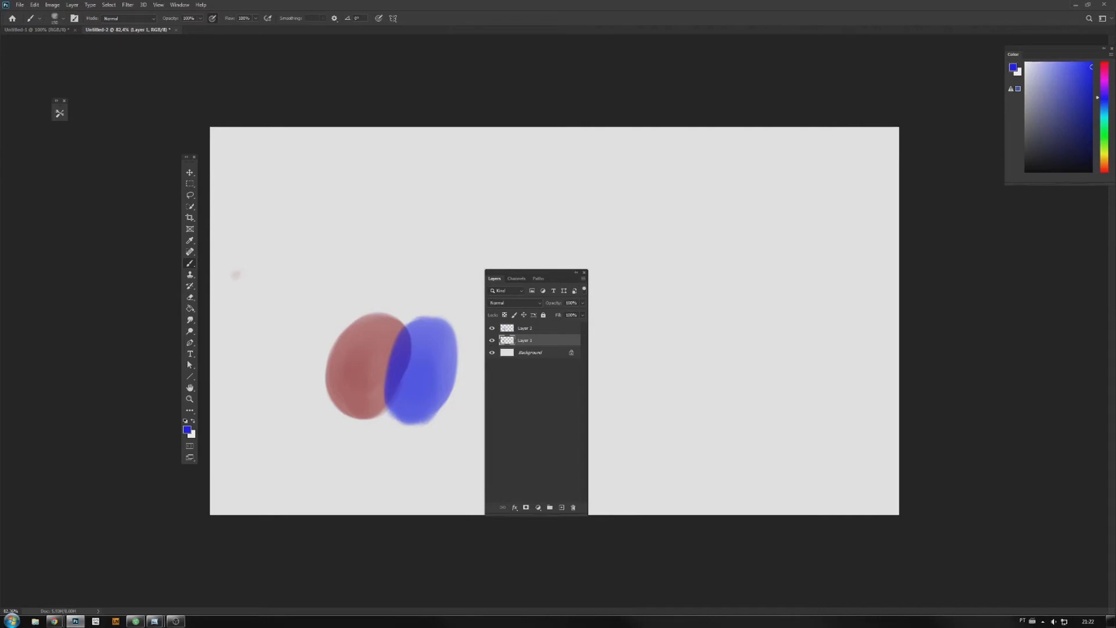
key(v)
click(426, 382)
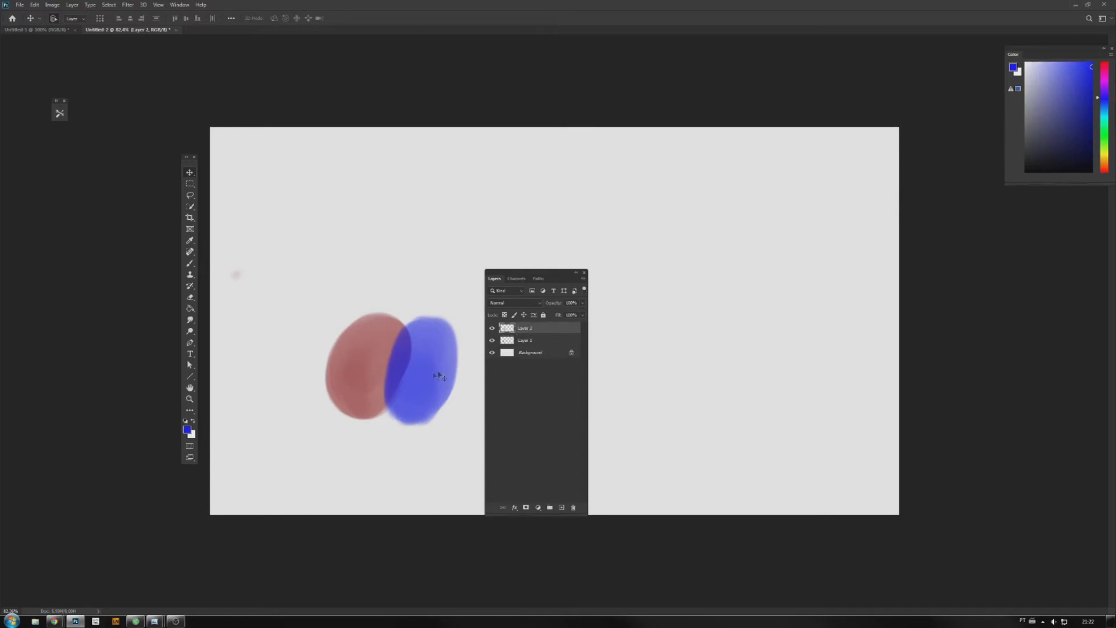
drag(409, 385, 380, 454)
drag(369, 364, 356, 314)
ctrl+click(375, 357)
drag(341, 429, 410, 346)
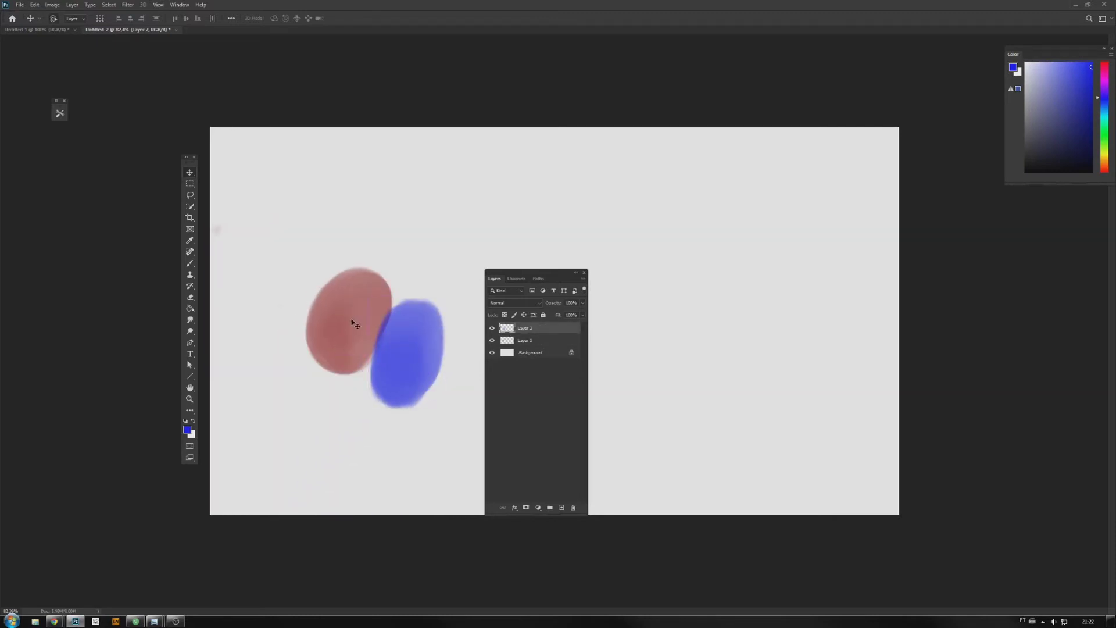
ctrl+click(352, 320)
drag(351, 321, 386, 436)
drag(386, 436, 399, 279)
Keep the Move tool active, then switch to the Rectangular Marquee tool
right_click(191, 173)
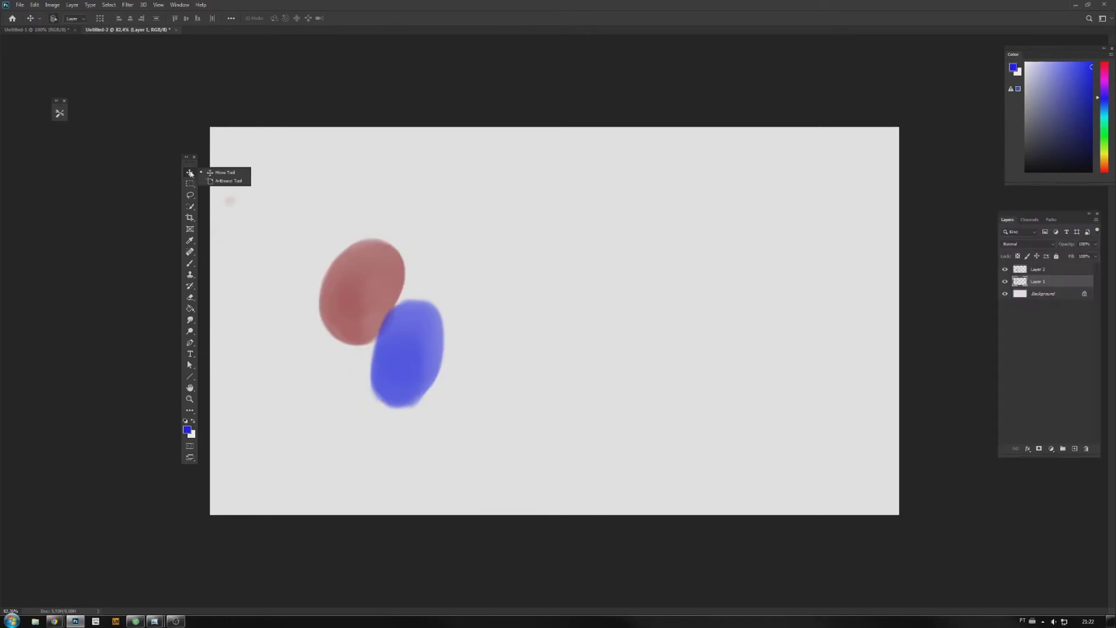
click(190, 174)
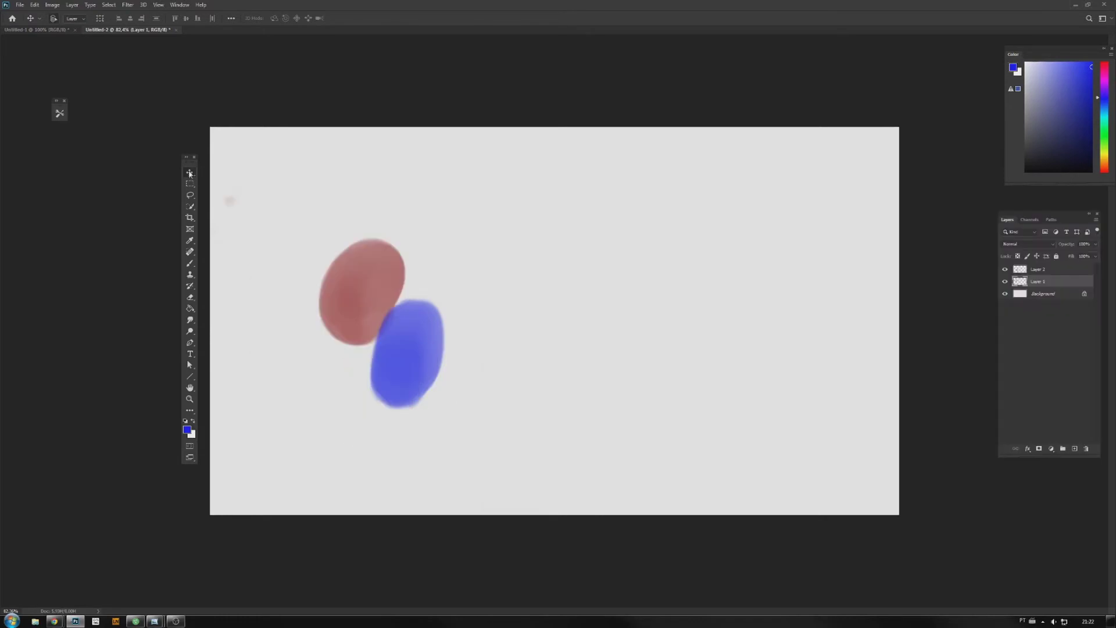
right_click(191, 173)
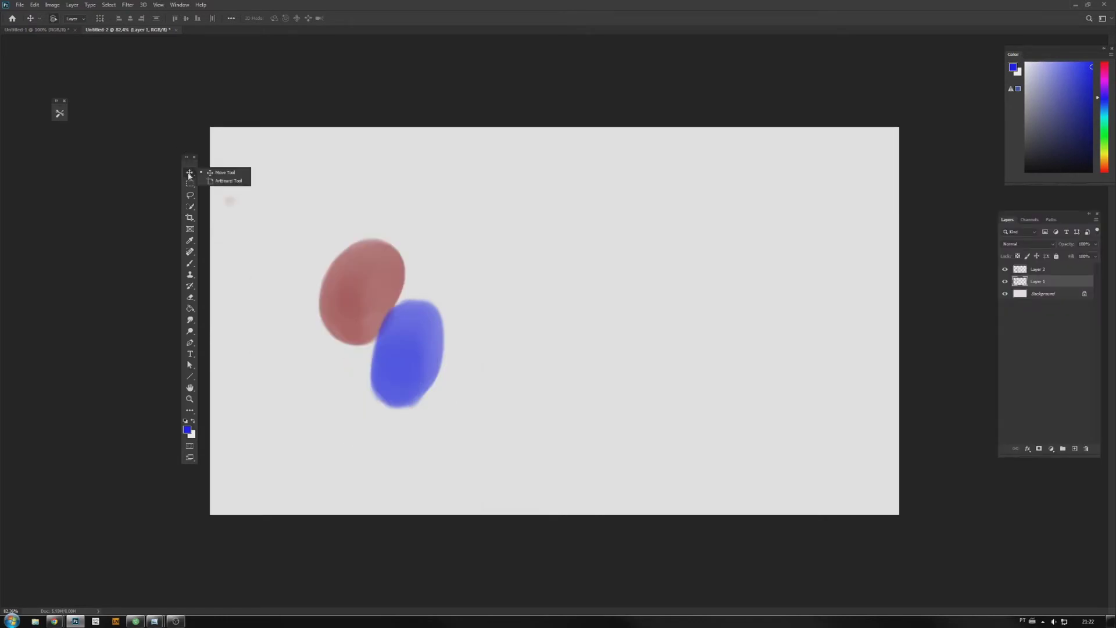
click(189, 175)
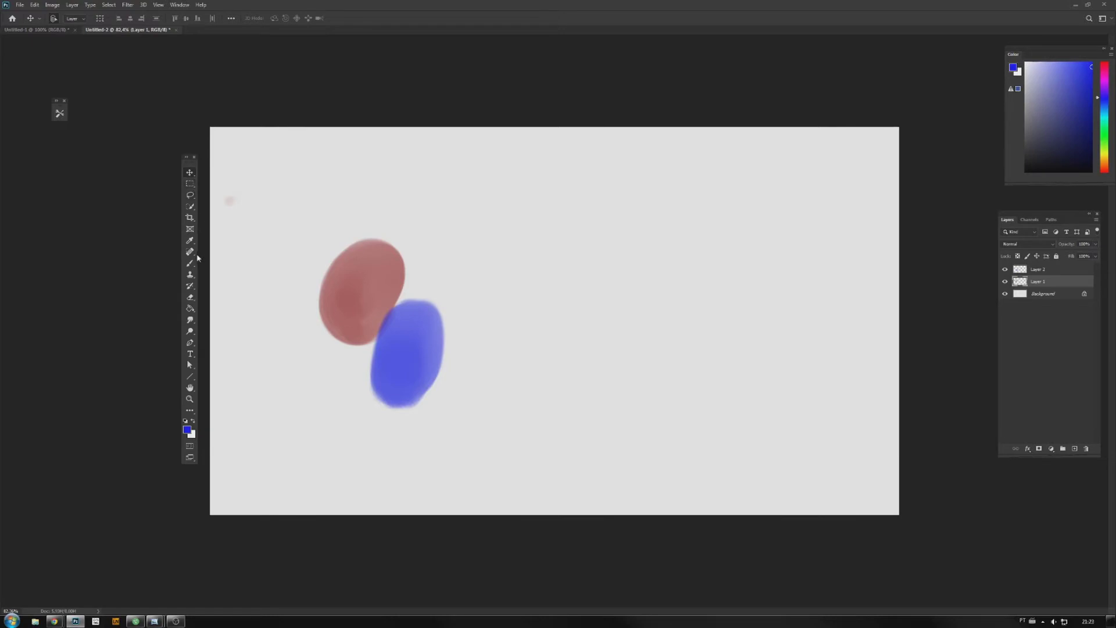
click(190, 174)
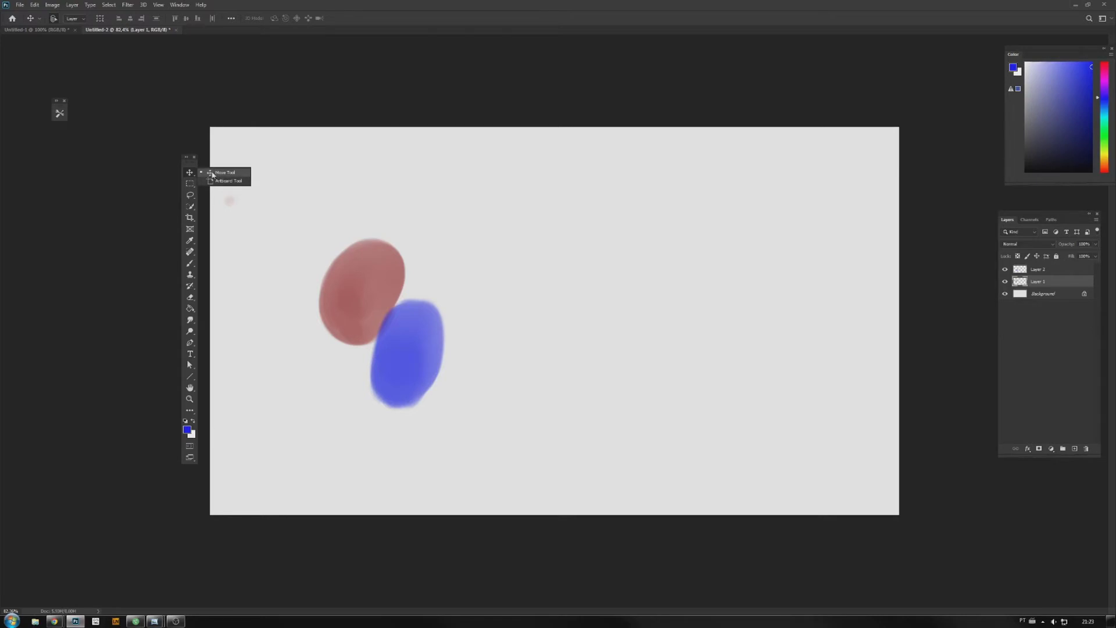
click(213, 174)
click(190, 183)
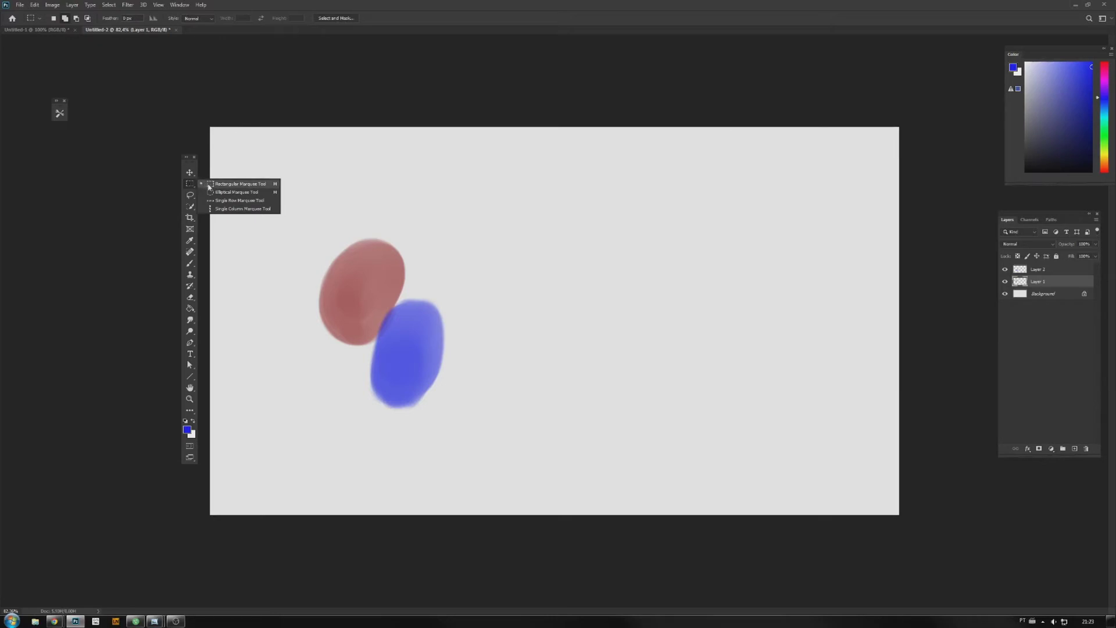
click(213, 184)
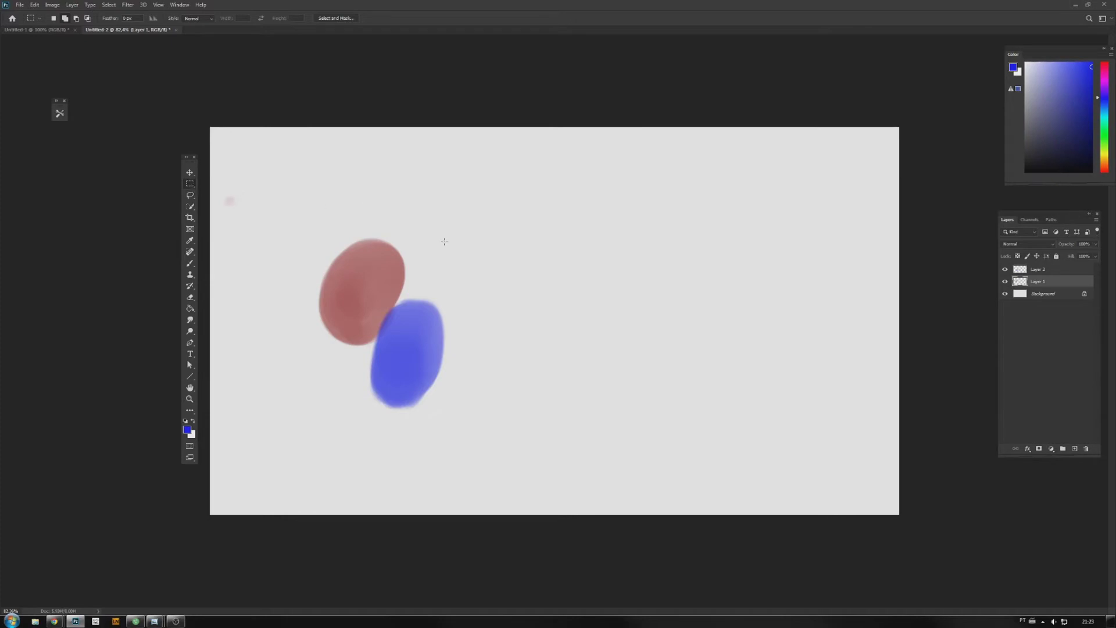
Select a rectangle to the right of the ovals, clearing stray blue brush paint inside it
mouse_move(457, 215)
mouse_down()
mouse_move(544, 295)
mouse_move(713, 382)
mouse_up()
key(b)
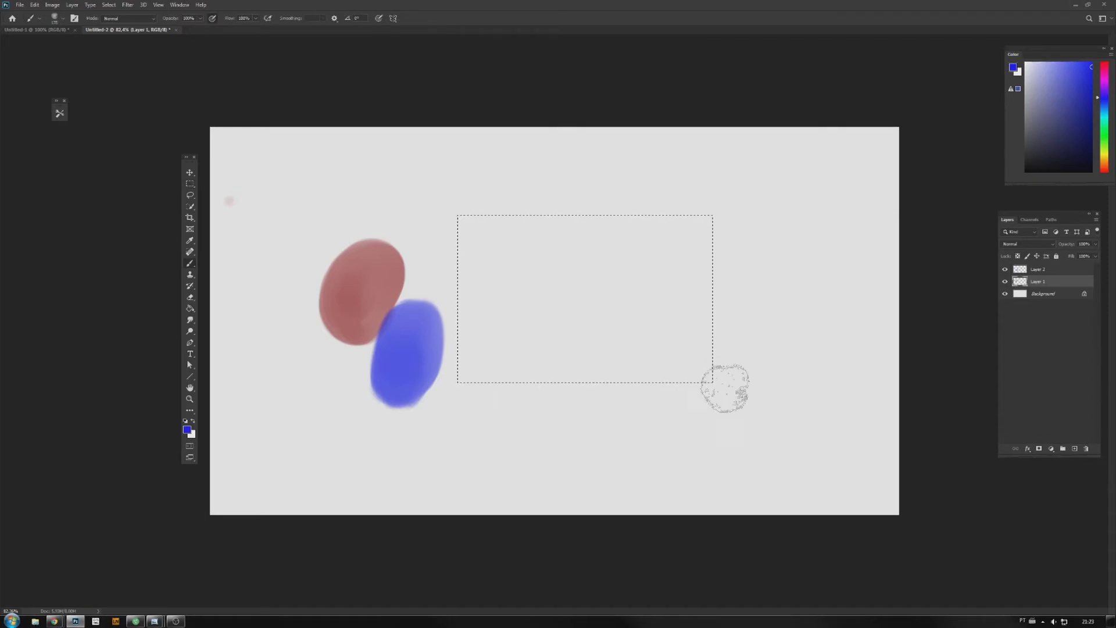
mouse_move(723, 389)
mouse_down()
mouse_move(469, 402)
mouse_move(668, 369)
mouse_move(632, 363)
mouse_move(412, 381)
mouse_move(639, 322)
mouse_move(626, 327)
mouse_move(641, 283)
mouse_move(659, 297)
mouse_move(430, 326)
mouse_move(499, 267)
mouse_move(708, 245)
mouse_move(454, 240)
mouse_move(543, 221)
mouse_move(738, 258)
mouse_move(502, 356)
mouse_move(754, 375)
mouse_move(588, 403)
mouse_move(460, 387)
mouse_move(654, 306)
mouse_move(710, 302)
mouse_up()
key(Delete)
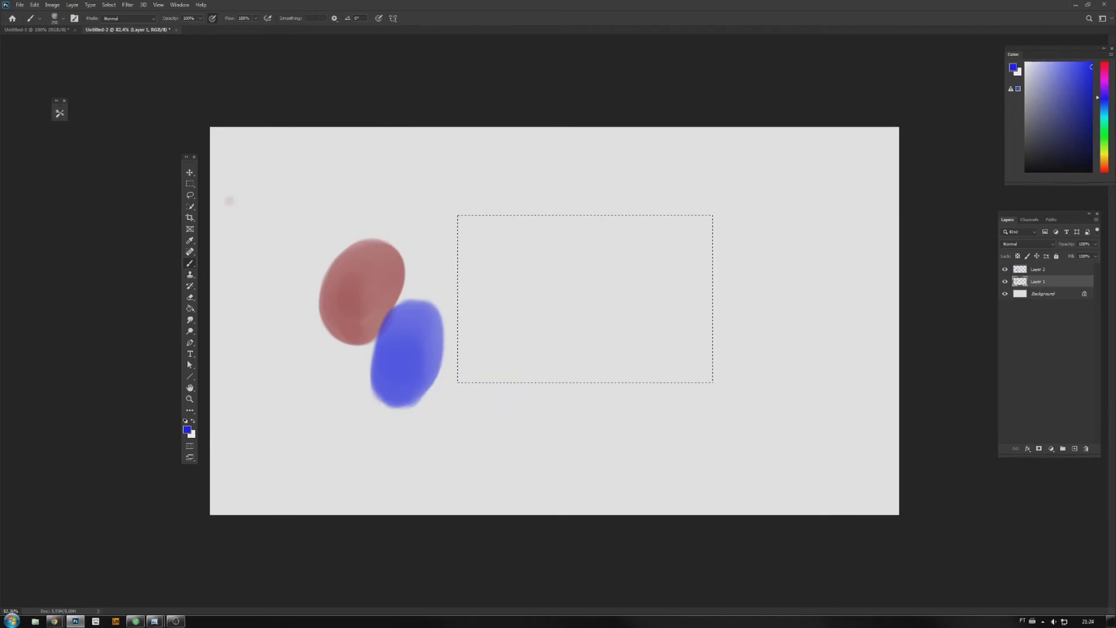
Stroke the rectangular selection with a 5 px blue Center stroke via Edit > Stroke
click(35, 4)
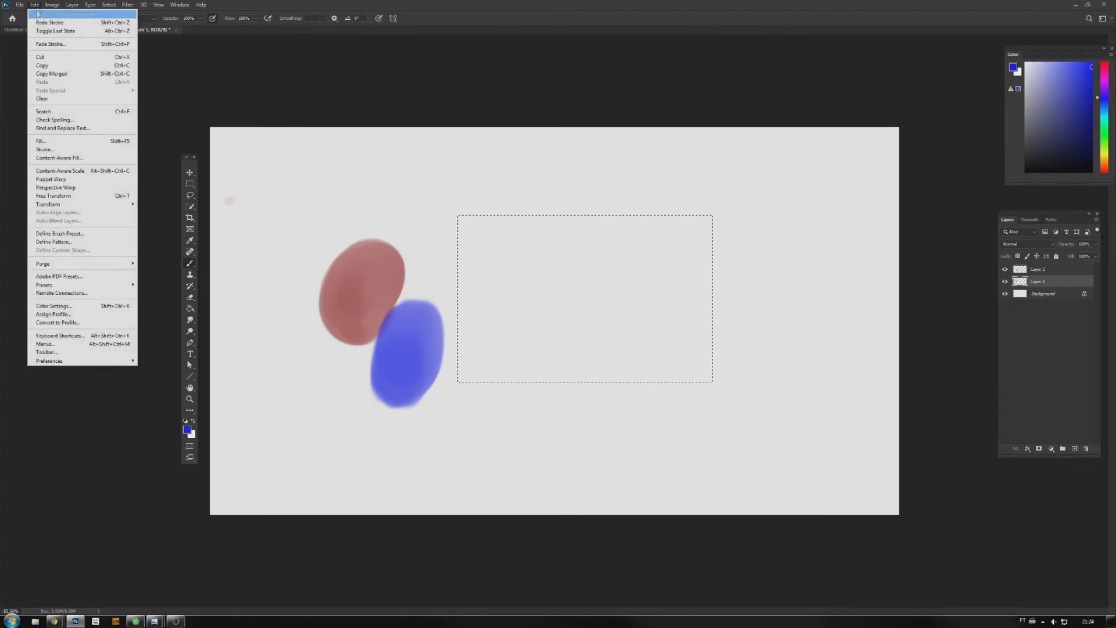
click(67, 151)
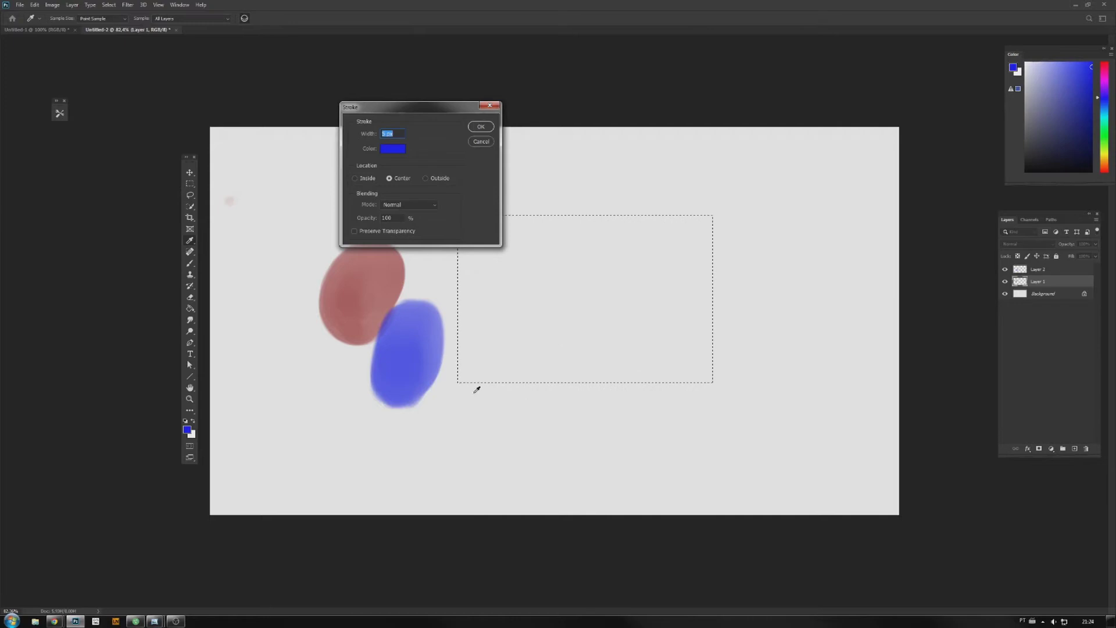
drag(407, 107, 284, 299)
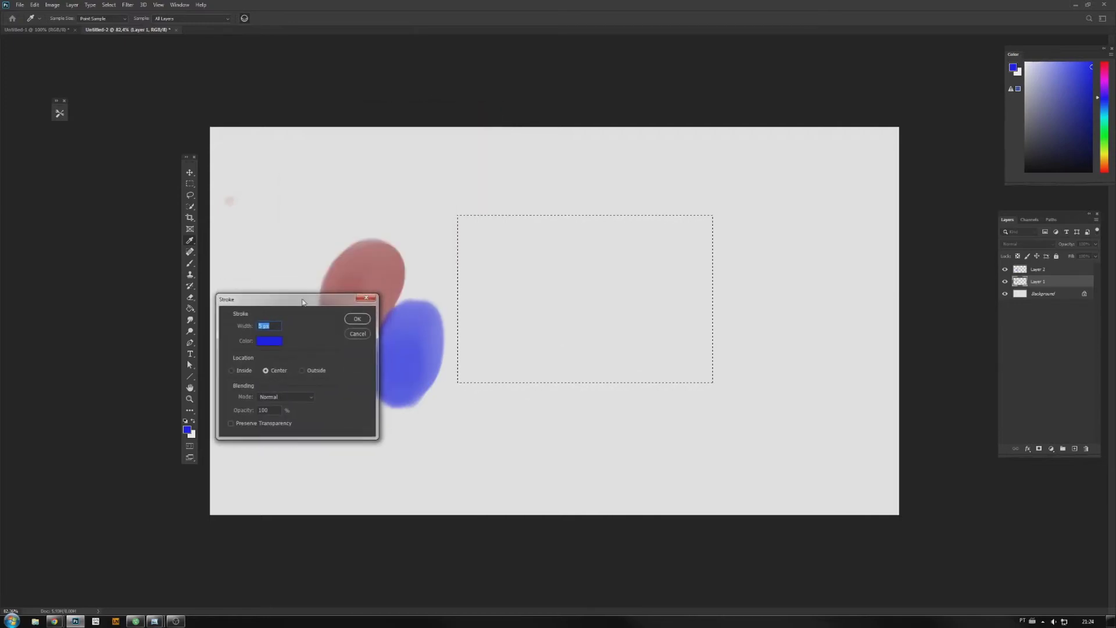
click(358, 320)
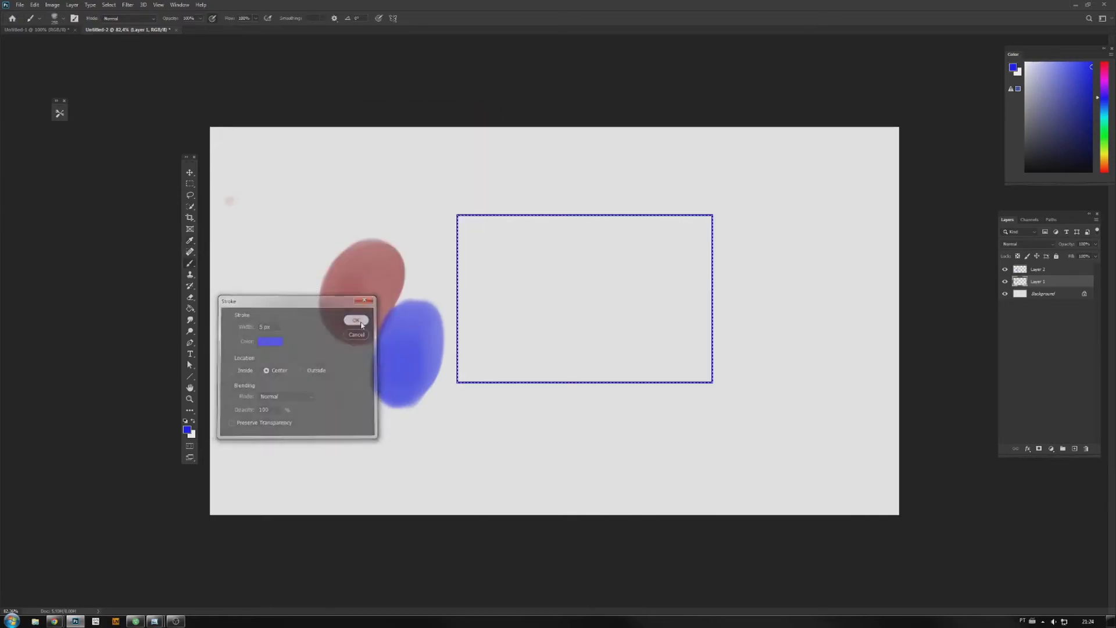
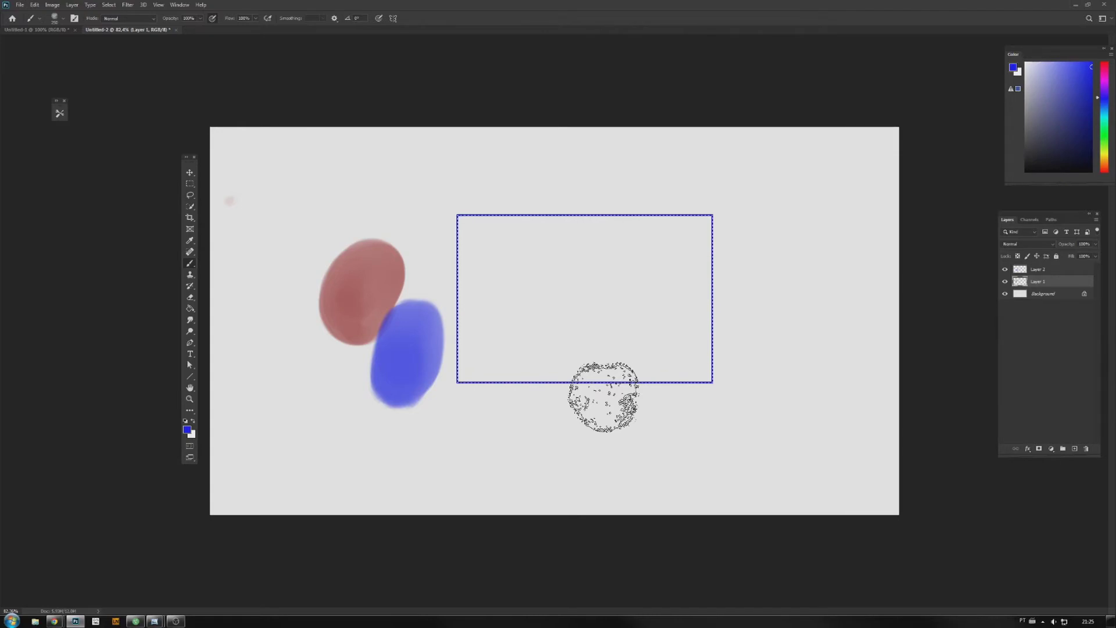
Deselect the selection around the blue rectangle with Select > Deselect
click(109, 5)
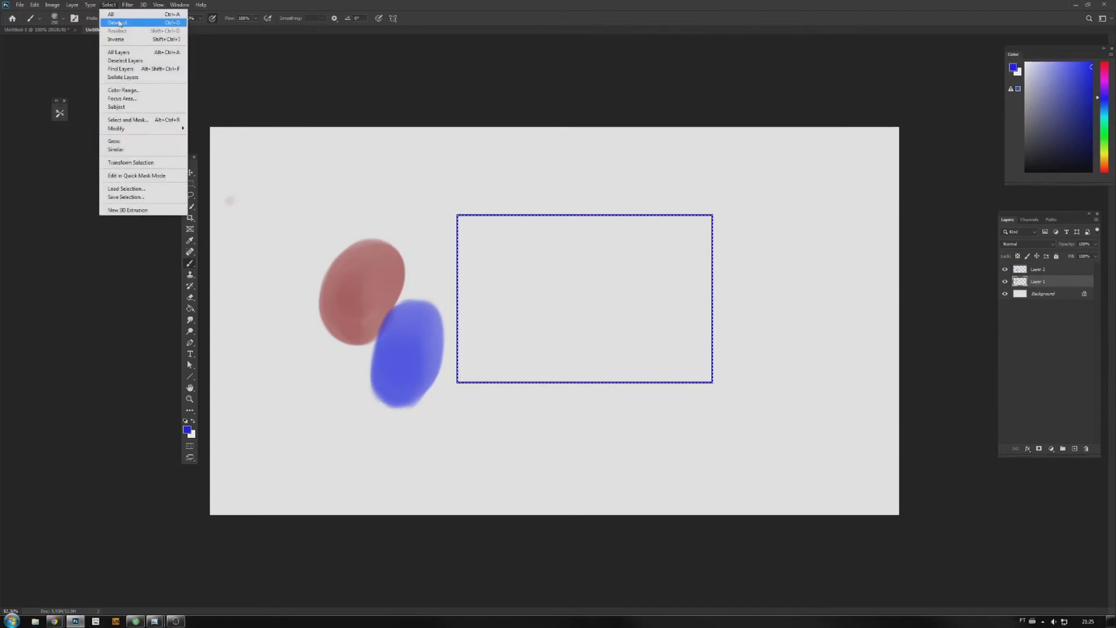
click(123, 23)
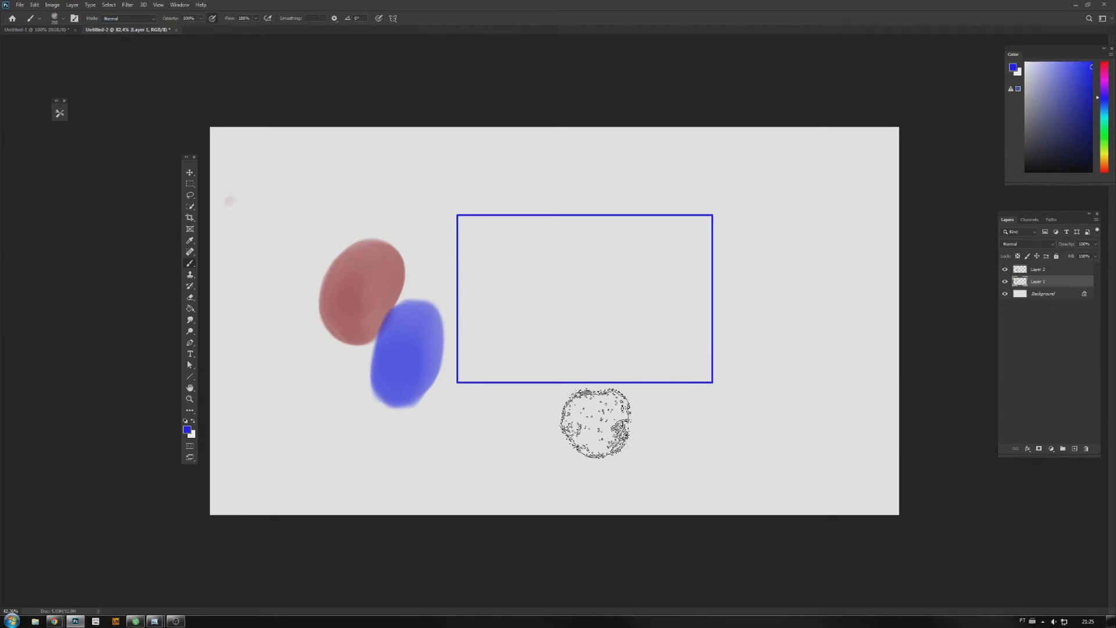
click(191, 186)
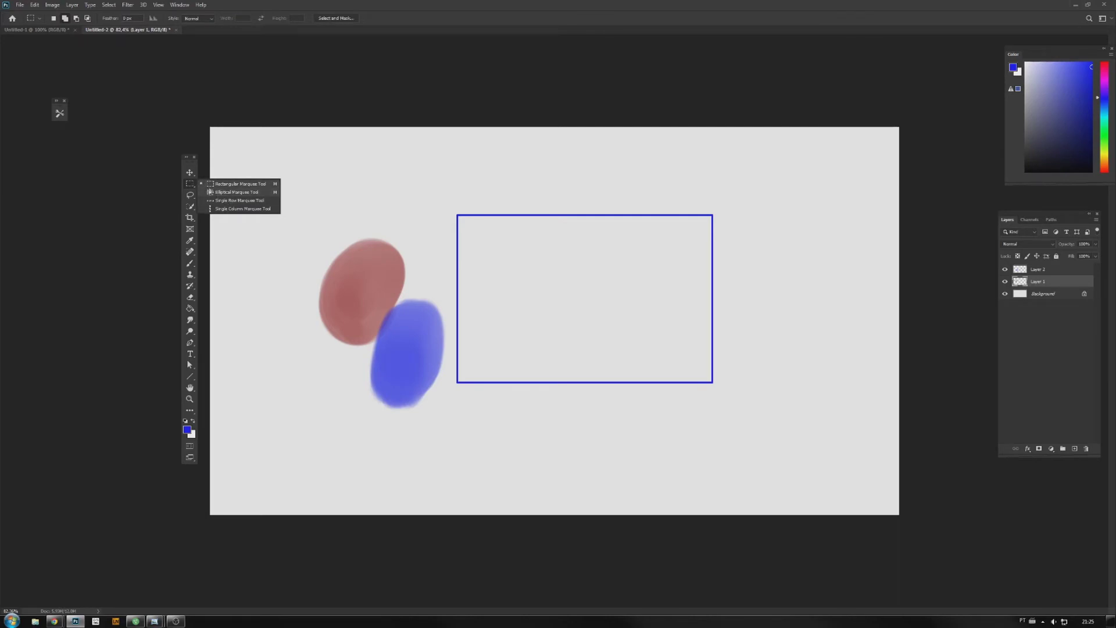
click(225, 193)
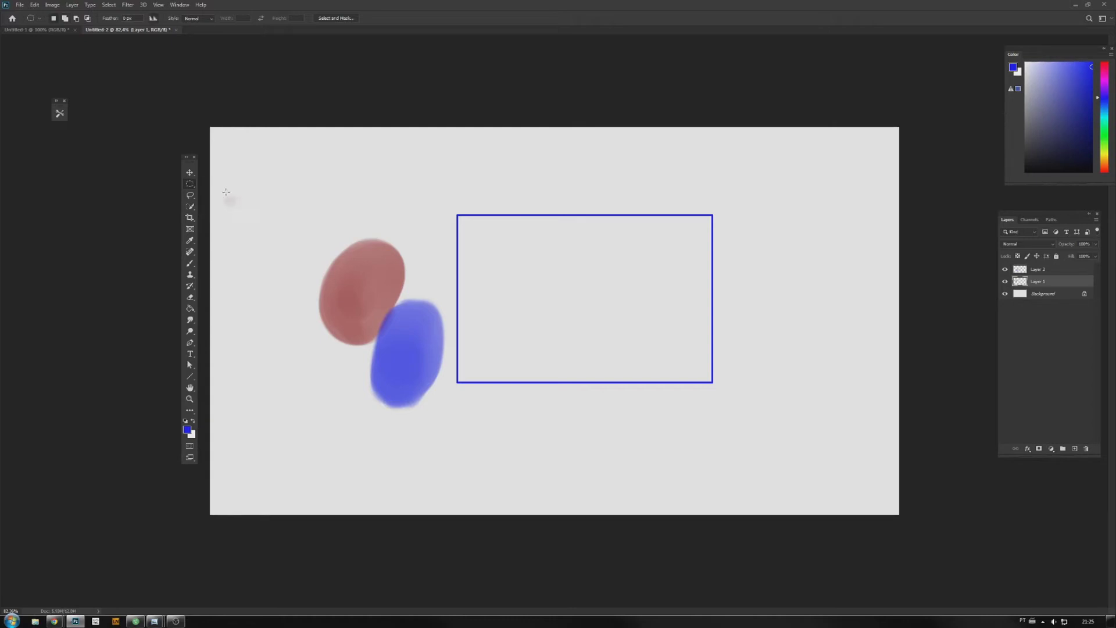
drag(347, 167, 578, 307)
key(b)
mouse_move(561, 251)
mouse_down()
mouse_move(324, 238)
mouse_move(574, 274)
mouse_move(503, 230)
mouse_move(498, 249)
mouse_move(374, 187)
mouse_move(541, 253)
mouse_move(486, 314)
mouse_move(442, 250)
mouse_move(536, 230)
mouse_move(527, 240)
mouse_up()
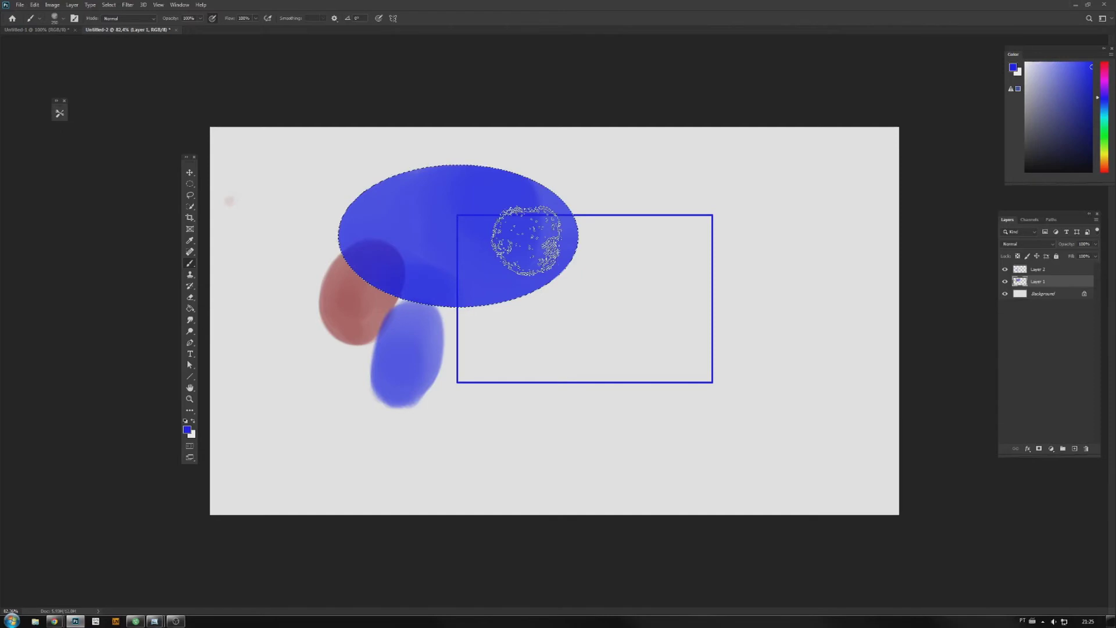
key(Delete)
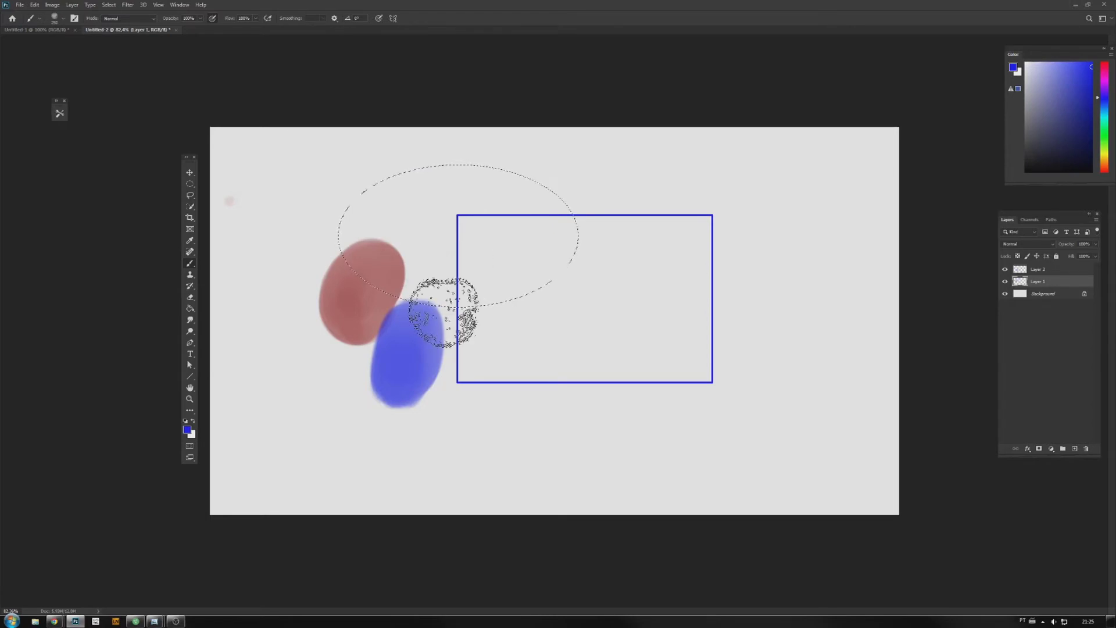
click(109, 5)
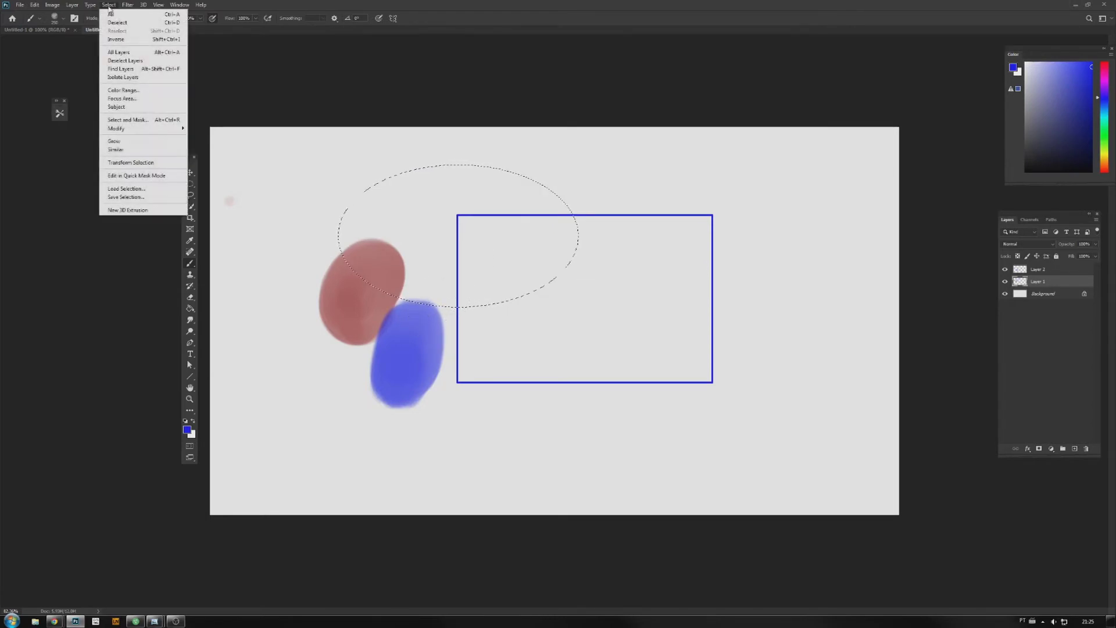
click(122, 43)
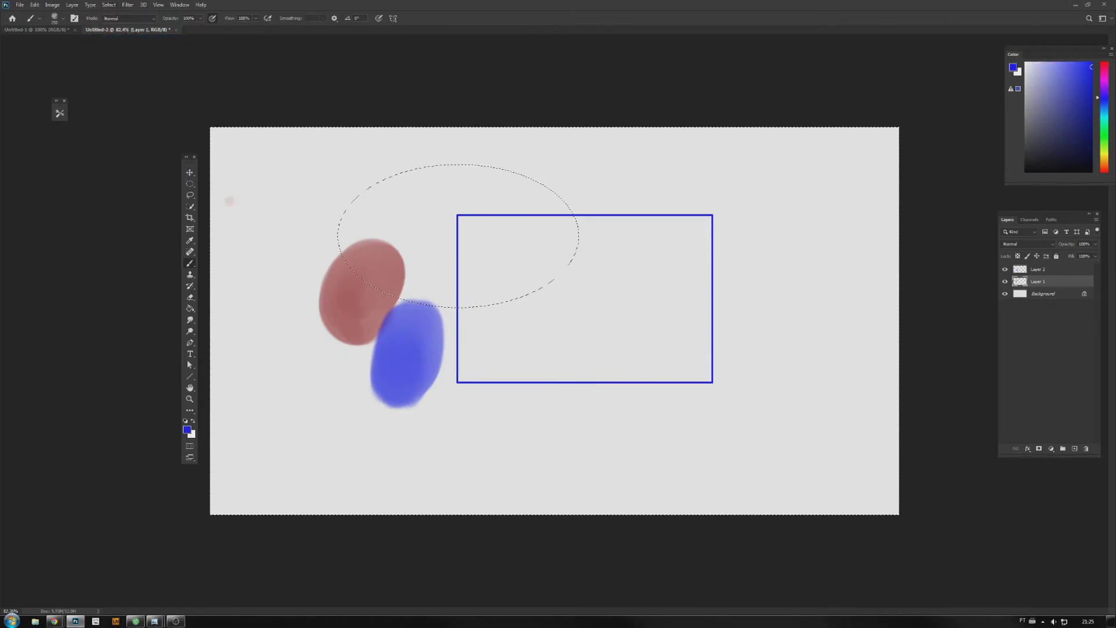
mouse_move(355, 149)
mouse_down()
mouse_move(343, 211)
mouse_move(279, 199)
mouse_move(230, 229)
mouse_move(259, 289)
mouse_up()
mouse_move(371, 184)
mouse_down()
mouse_move(379, 211)
mouse_move(436, 163)
mouse_move(491, 193)
mouse_move(564, 174)
mouse_move(657, 184)
mouse_move(662, 219)
mouse_move(613, 326)
mouse_move(717, 203)
mouse_move(691, 163)
mouse_move(625, 147)
mouse_move(752, 123)
mouse_move(865, 182)
mouse_move(780, 301)
mouse_move(579, 371)
mouse_move(538, 312)
mouse_move(545, 342)
mouse_move(536, 310)
mouse_move(325, 321)
mouse_up()
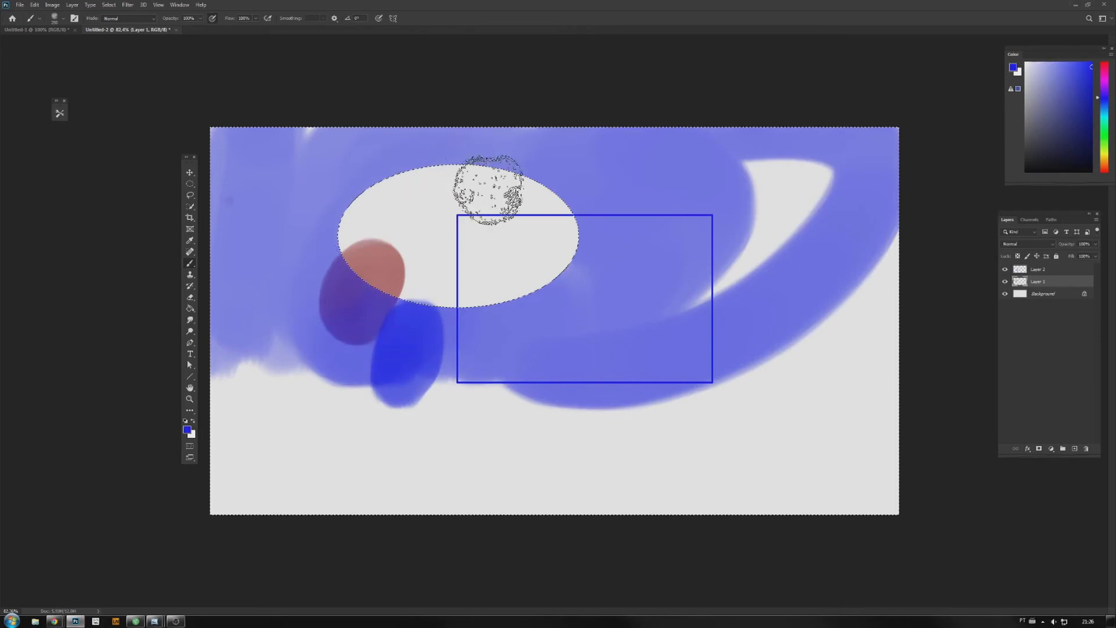
mouse_move(450, 346)
mouse_down()
mouse_move(323, 248)
mouse_move(339, 163)
mouse_move(315, 313)
mouse_move(478, 279)
mouse_move(414, 152)
mouse_up()
key(Delete)
key(ctrl+d)
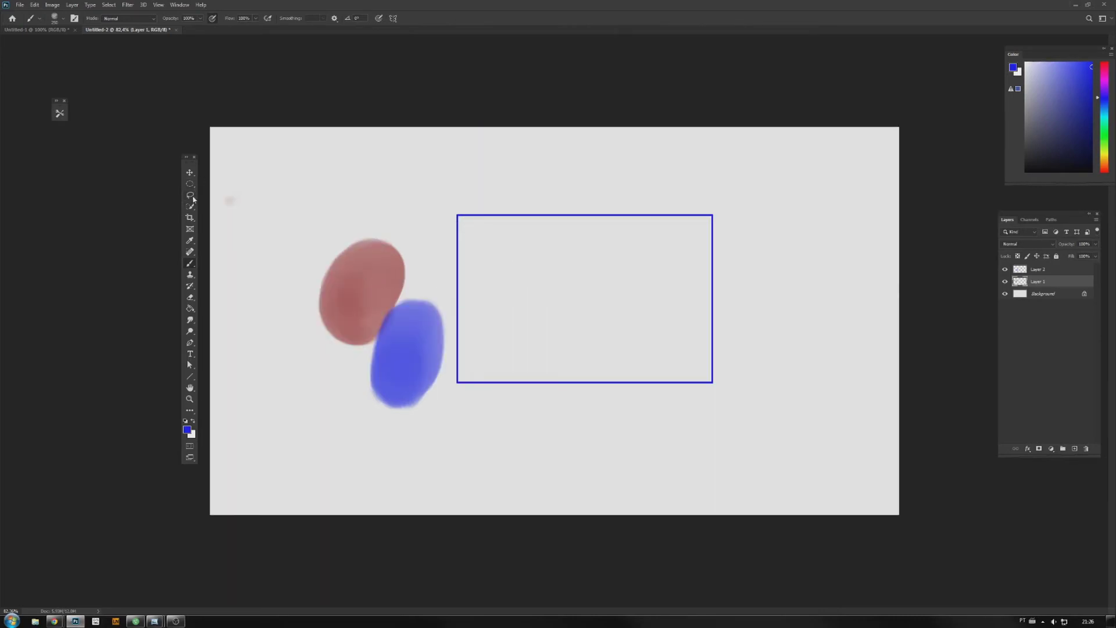
Draw a trial freehand Lasso selection curving past the rectangle, then drop it
click(191, 198)
click(192, 200)
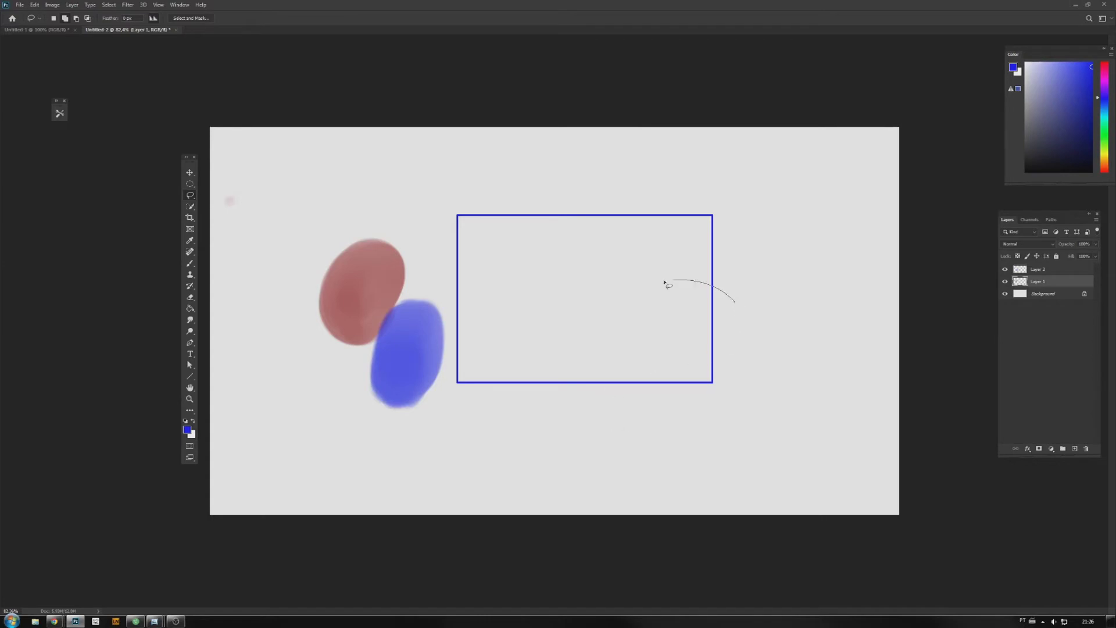
drag(655, 363, 490, 410)
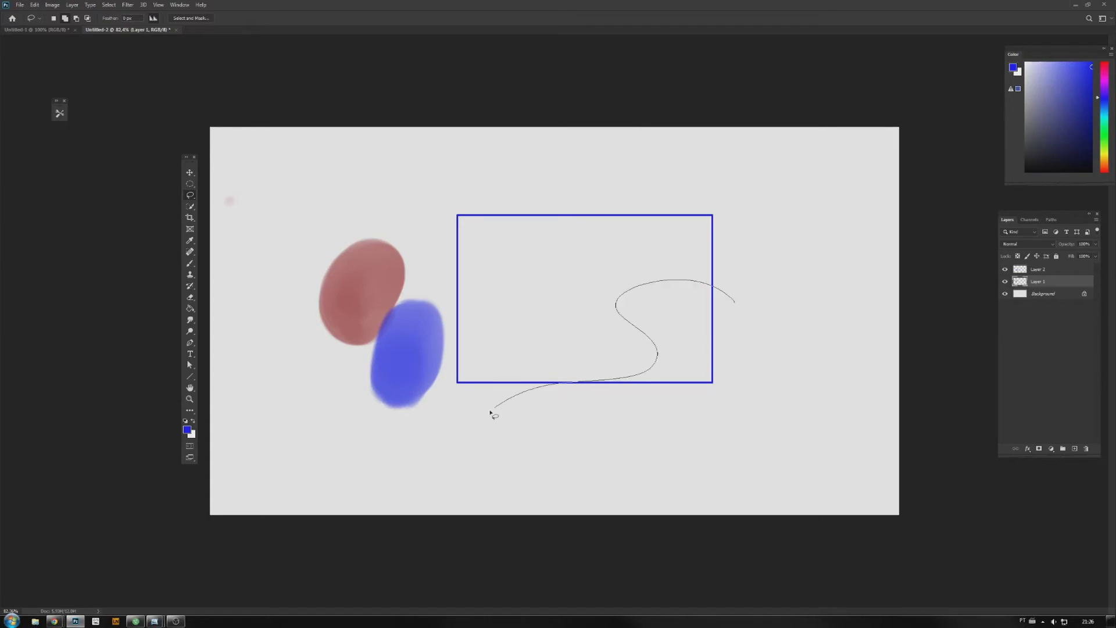
drag(521, 487, 529, 475)
click(531, 474)
Draw a wavy Lasso selection through the rectangle, paint blue inside it, then remove it
mouse_move(744, 335)
mouse_down()
mouse_move(647, 322)
mouse_move(607, 366)
mouse_move(509, 341)
mouse_move(414, 370)
mouse_up()
mouse_move(463, 452)
mouse_down()
mouse_move(521, 431)
mouse_move(608, 443)
mouse_move(690, 396)
mouse_move(756, 424)
mouse_up()
drag(846, 342, 834, 340)
key(b)
mouse_move(411, 411)
mouse_down()
mouse_move(402, 432)
mouse_move(653, 349)
mouse_move(578, 410)
mouse_move(849, 378)
mouse_move(760, 411)
mouse_up()
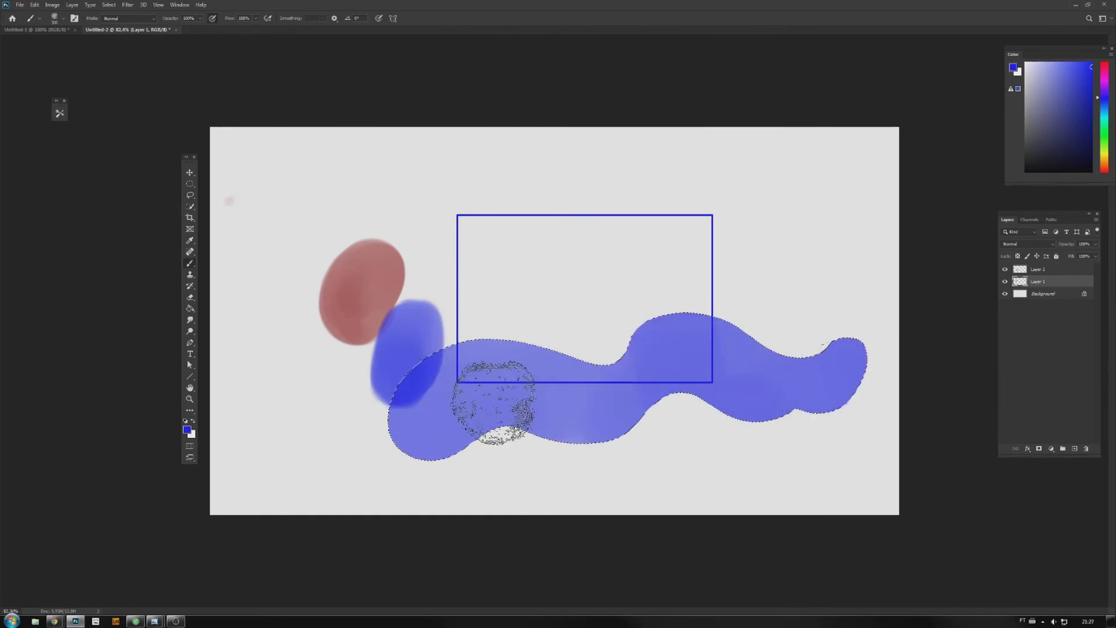
key(ctrl+x)
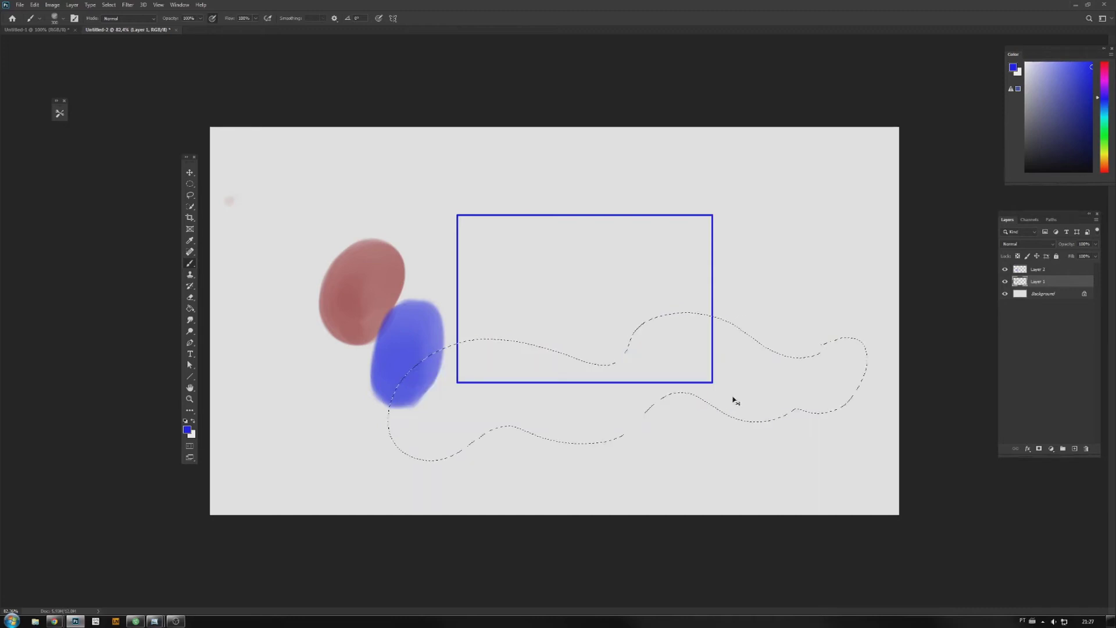
Invert the wavy selection with Select > Inverse, paint blue outside it, then delete it
click(109, 5)
click(117, 37)
mouse_move(360, 337)
mouse_down()
mouse_move(728, 320)
mouse_move(374, 399)
mouse_move(814, 366)
mouse_move(411, 423)
mouse_move(830, 349)
mouse_move(710, 374)
mouse_move(368, 380)
mouse_move(324, 461)
mouse_move(723, 436)
mouse_move(793, 443)
mouse_move(787, 435)
mouse_up()
key(Delete)
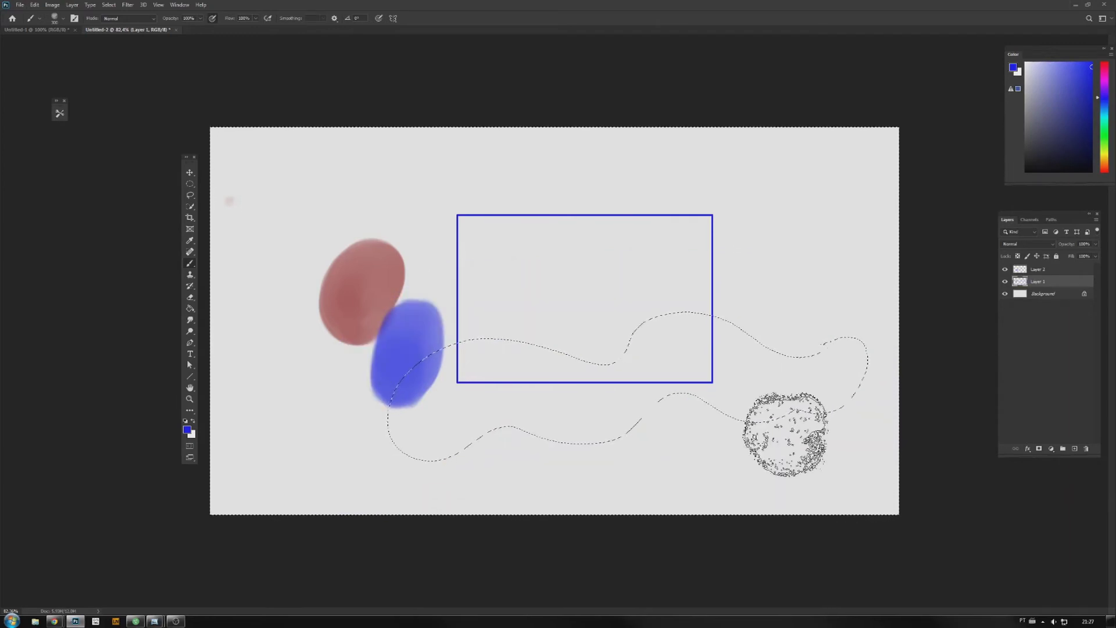
click(190, 197)
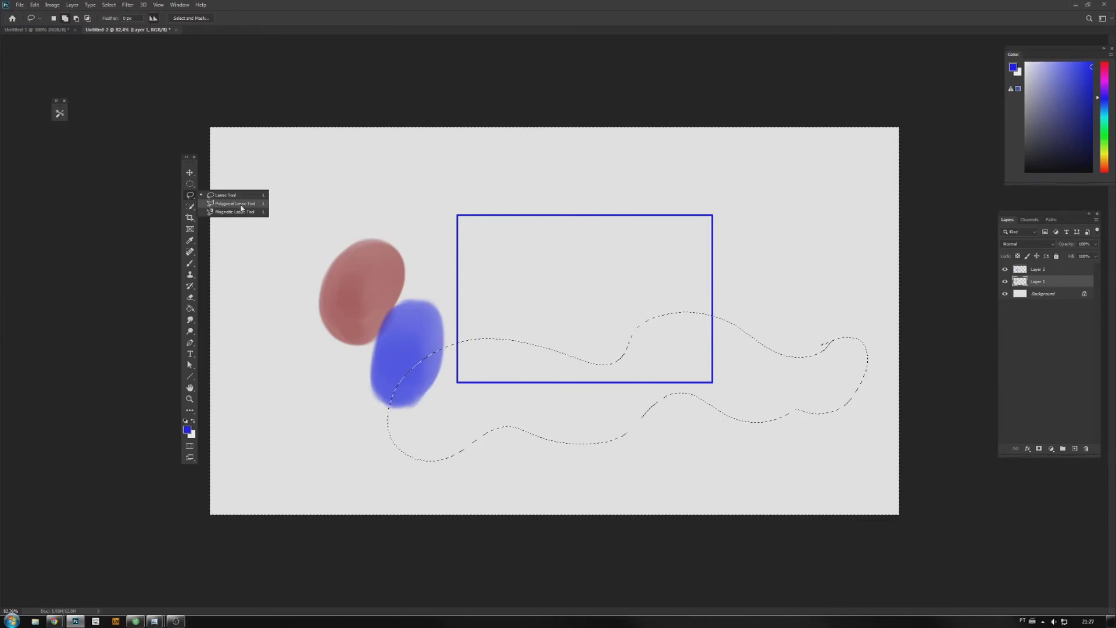
Draw several freehand Lasso loops through, below and right of the rectangle
click(233, 198)
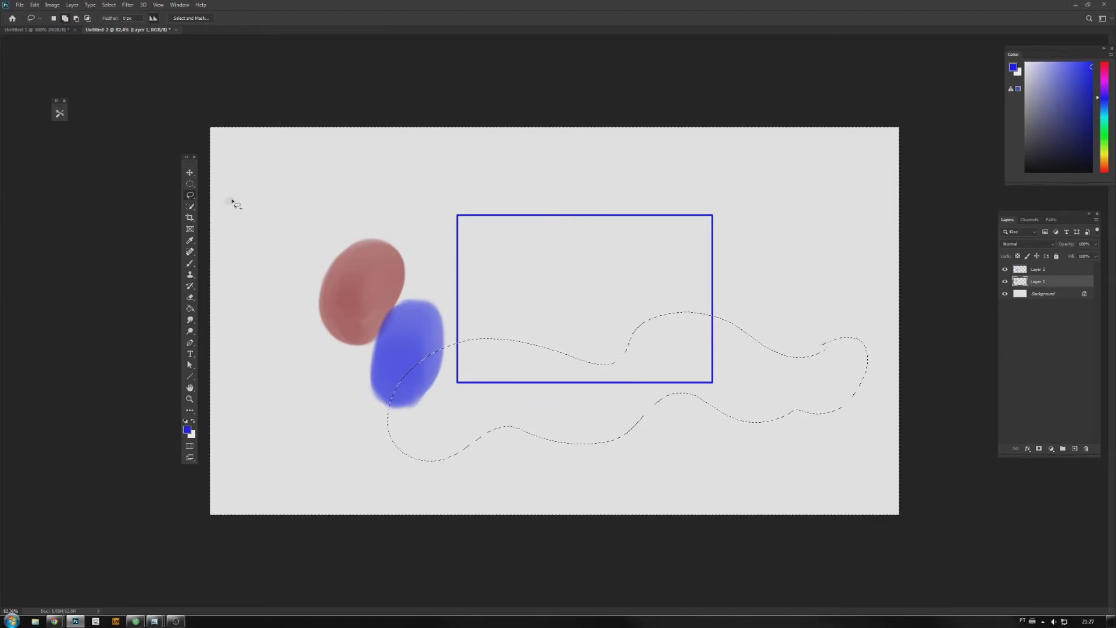
mouse_move(814, 326)
mouse_down()
mouse_move(647, 304)
mouse_move(745, 356)
mouse_move(681, 406)
mouse_move(604, 344)
mouse_move(639, 360)
mouse_move(620, 291)
mouse_move(719, 265)
mouse_move(785, 299)
mouse_move(823, 344)
mouse_up()
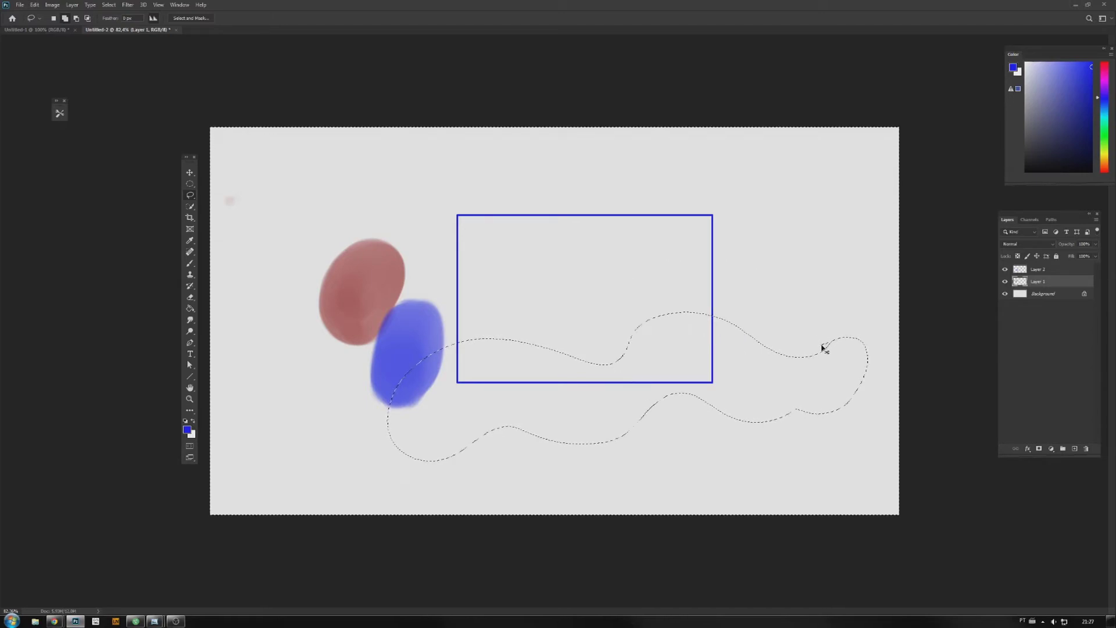
mouse_move(680, 372)
mouse_down()
mouse_move(490, 426)
mouse_move(672, 366)
mouse_move(594, 451)
mouse_up()
mouse_move(825, 379)
mouse_down()
mouse_move(797, 330)
mouse_move(883, 313)
mouse_move(860, 388)
mouse_move(816, 383)
mouse_up()
Switch to Polygonal Lasso and place the first corners of a straight-edged outline
right_click(190, 196)
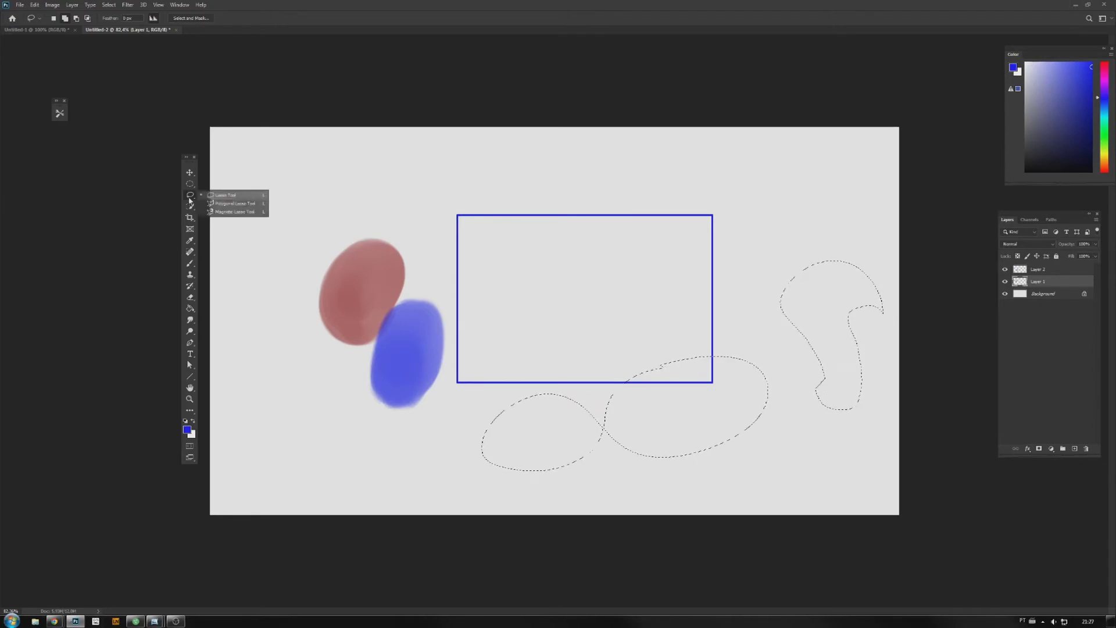
click(248, 205)
click(290, 181)
click(286, 400)
click(488, 399)
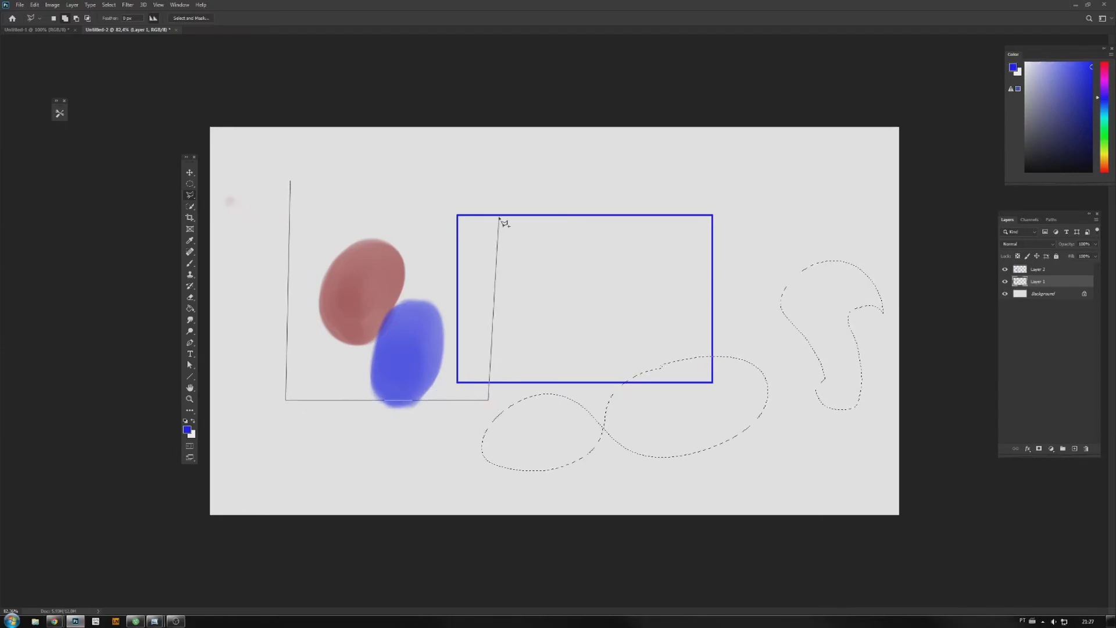
click(497, 201)
click(595, 195)
Extend the polygon outline with a notch back toward its start, then clear all selections
click(593, 149)
click(451, 156)
click(449, 245)
click(401, 244)
click(398, 159)
click(291, 155)
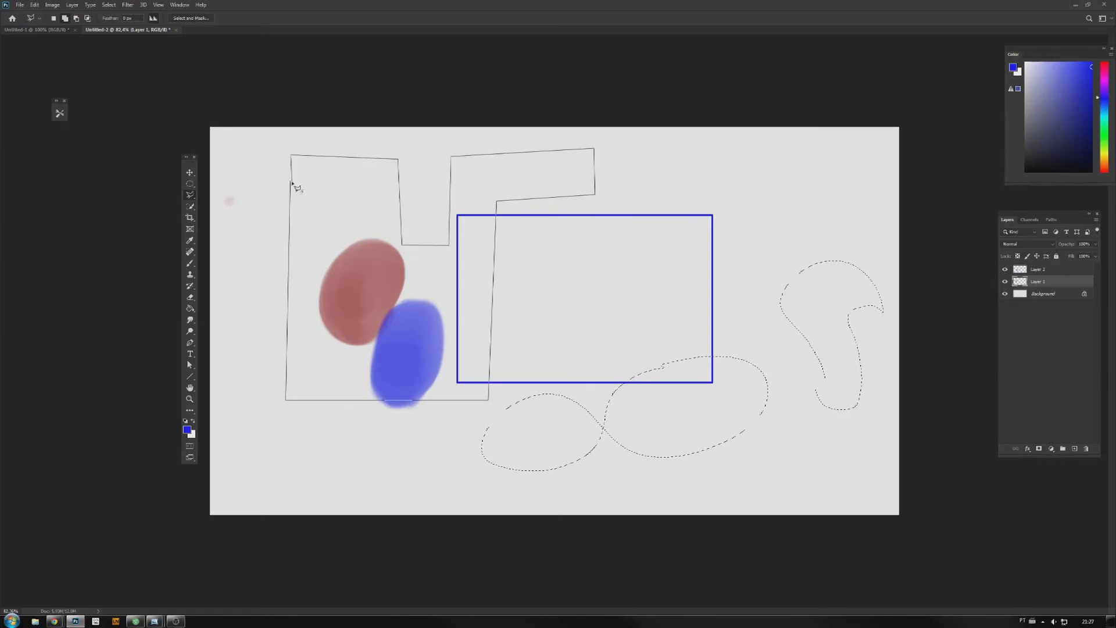
key(ctrl+d)
Try Object Selection on the red blob, then deselect it
key(e)
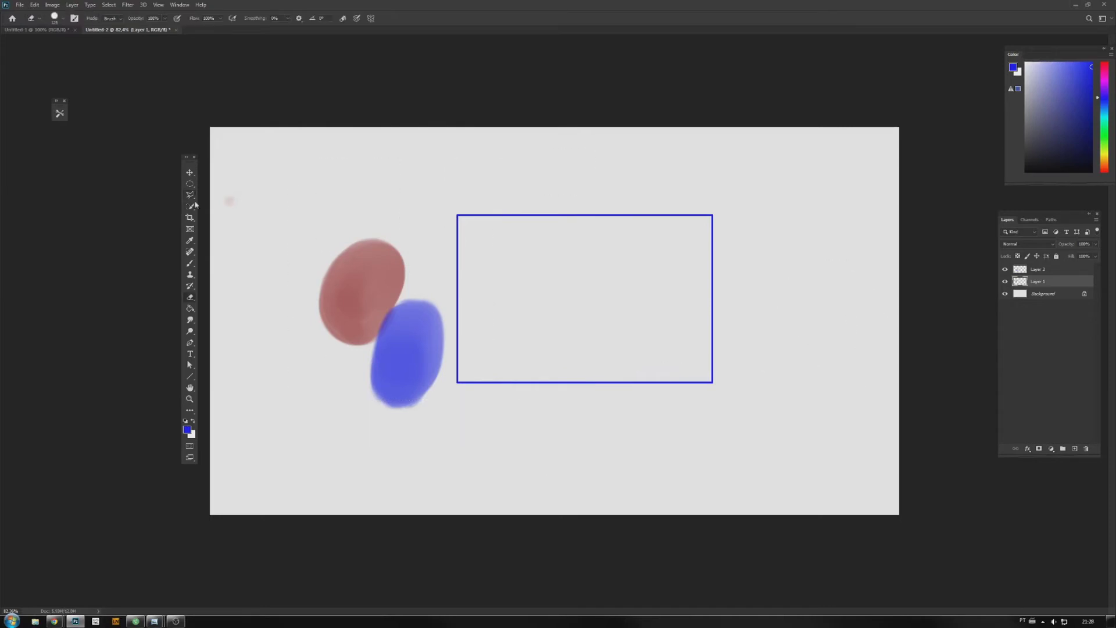
click(192, 207)
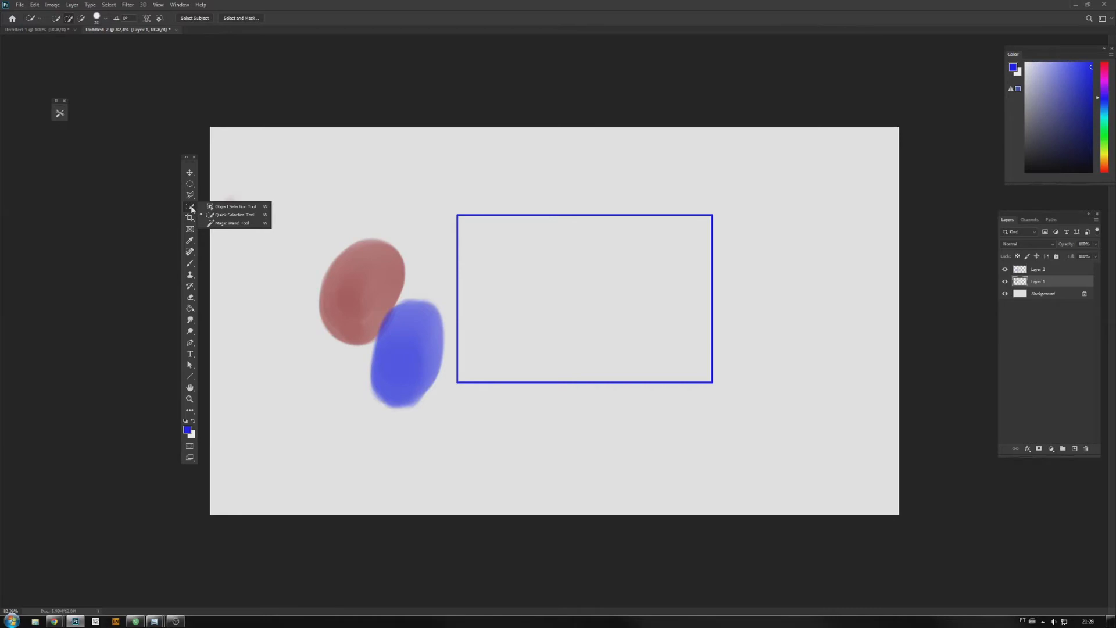
click(192, 209)
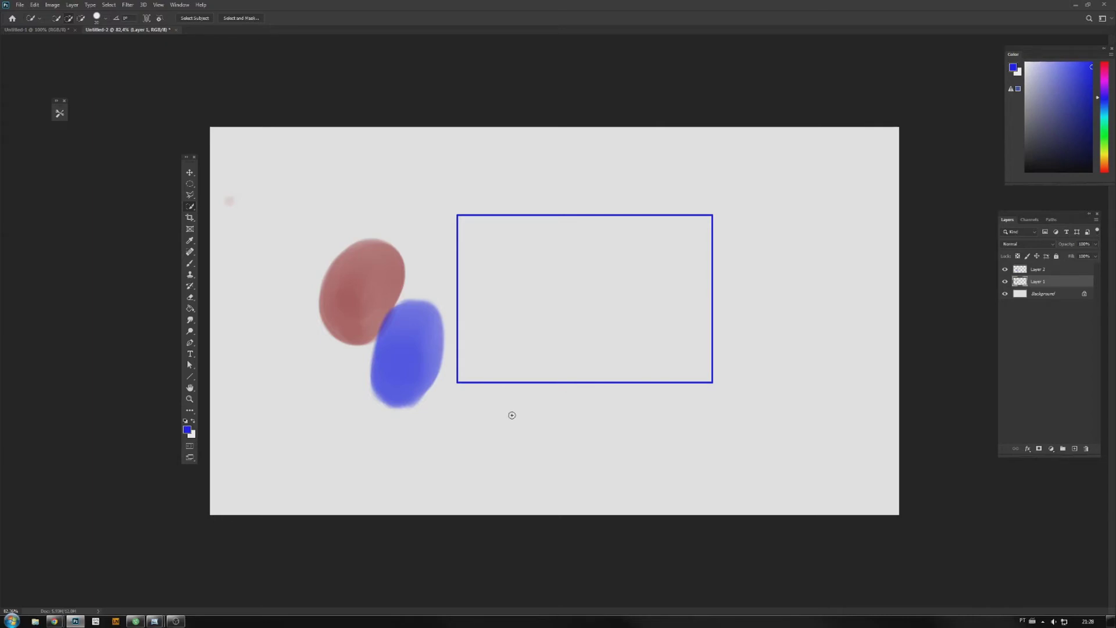
drag(320, 239, 411, 342)
key(ctrl+d)
Abandon a Lasso outline and select most of the red blob with Quick Selection, then choose the Brush
drag(190, 195, 232, 194)
mouse_move(321, 294)
mouse_down()
mouse_move(344, 251)
mouse_move(376, 240)
mouse_move(411, 260)
mouse_move(339, 278)
mouse_up()
key(ctrl+d)
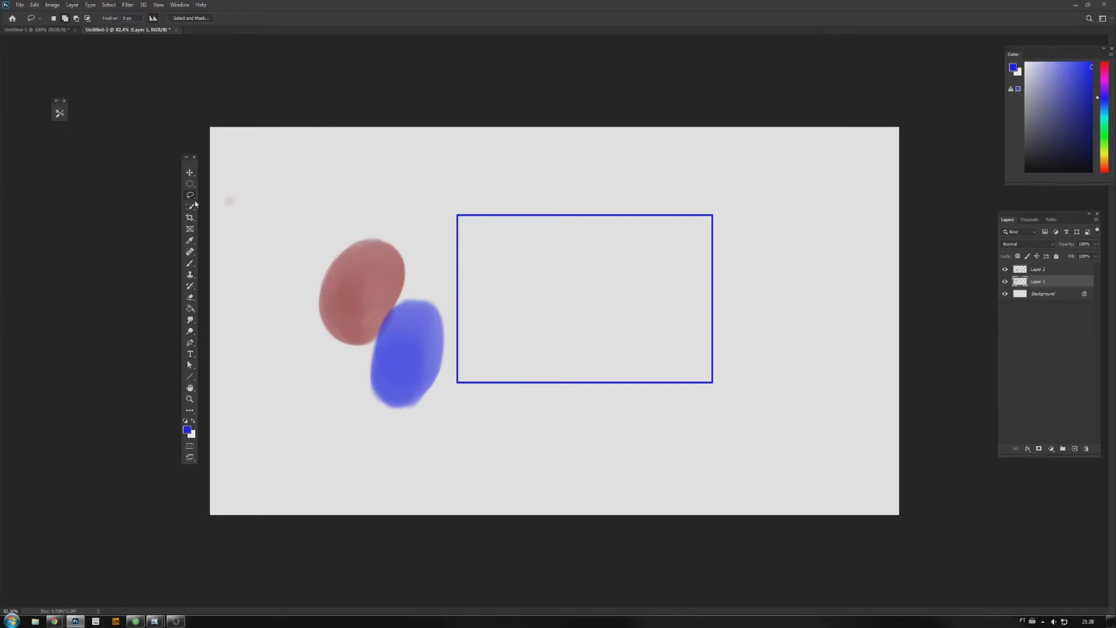
drag(190, 206, 223, 217)
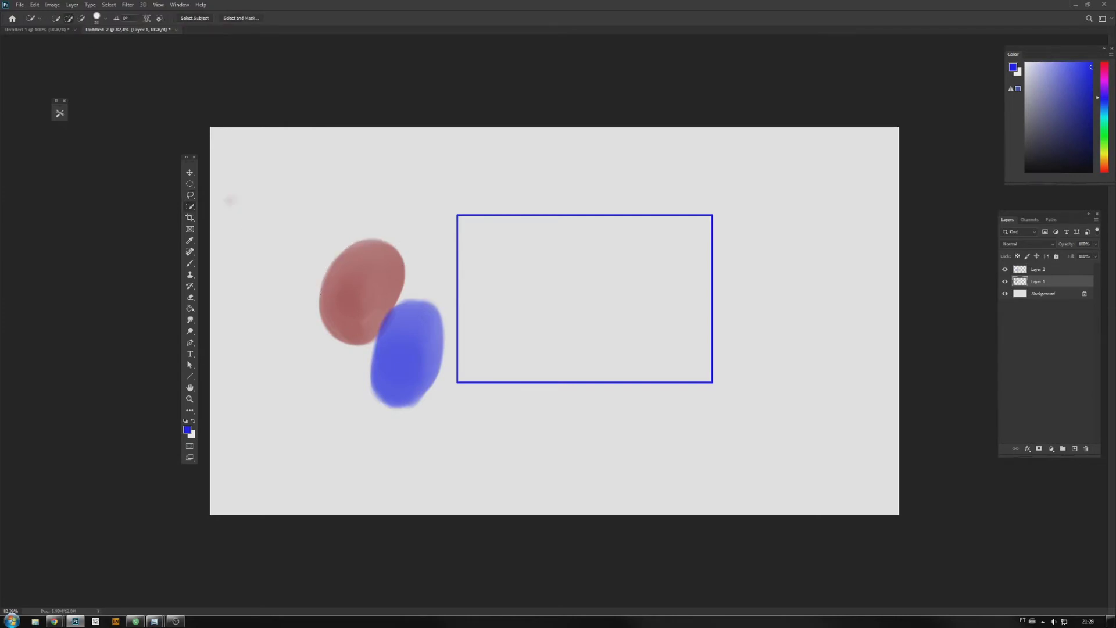
drag(321, 291, 372, 320)
key(b)
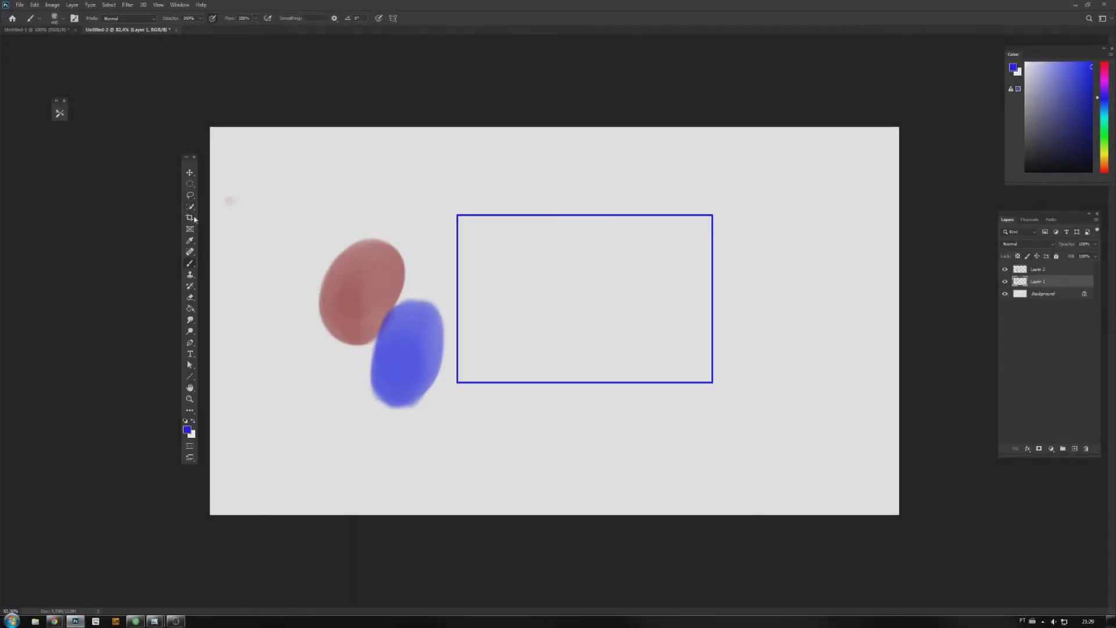
Drag the Crop tool's left and right handles out past the canvas edges and commit
click(192, 220)
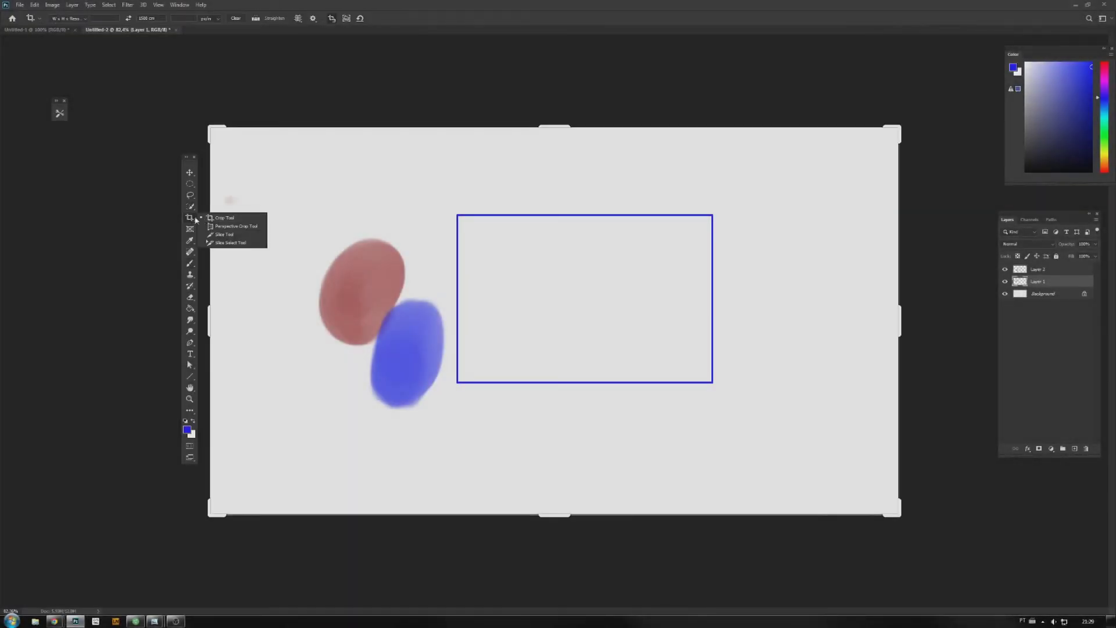
click(191, 219)
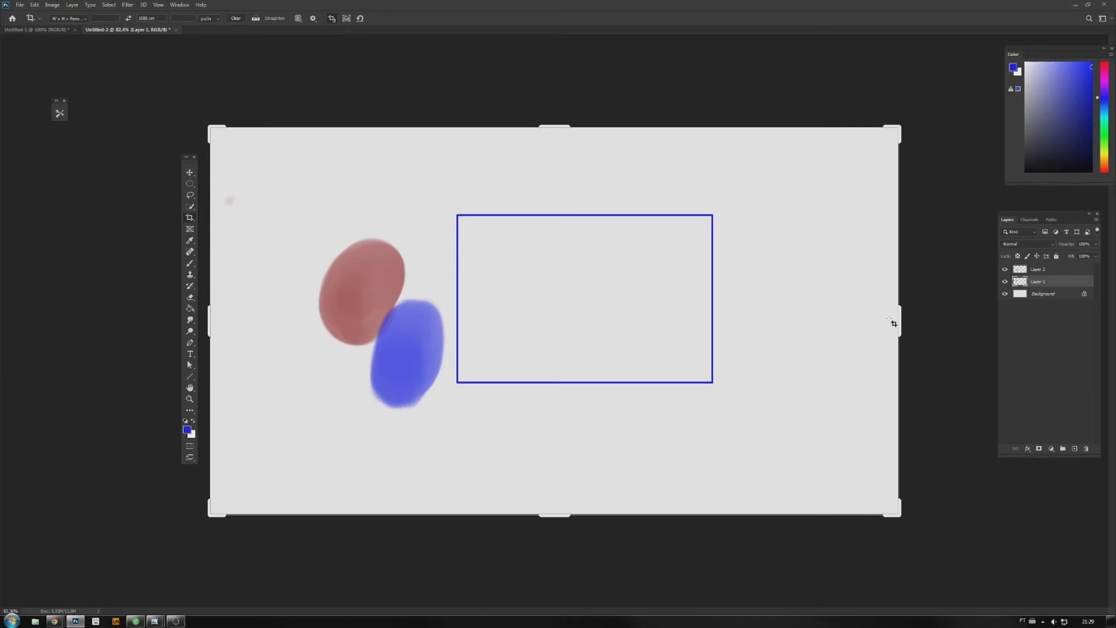
click(190, 218)
drag(900, 322, 826, 323)
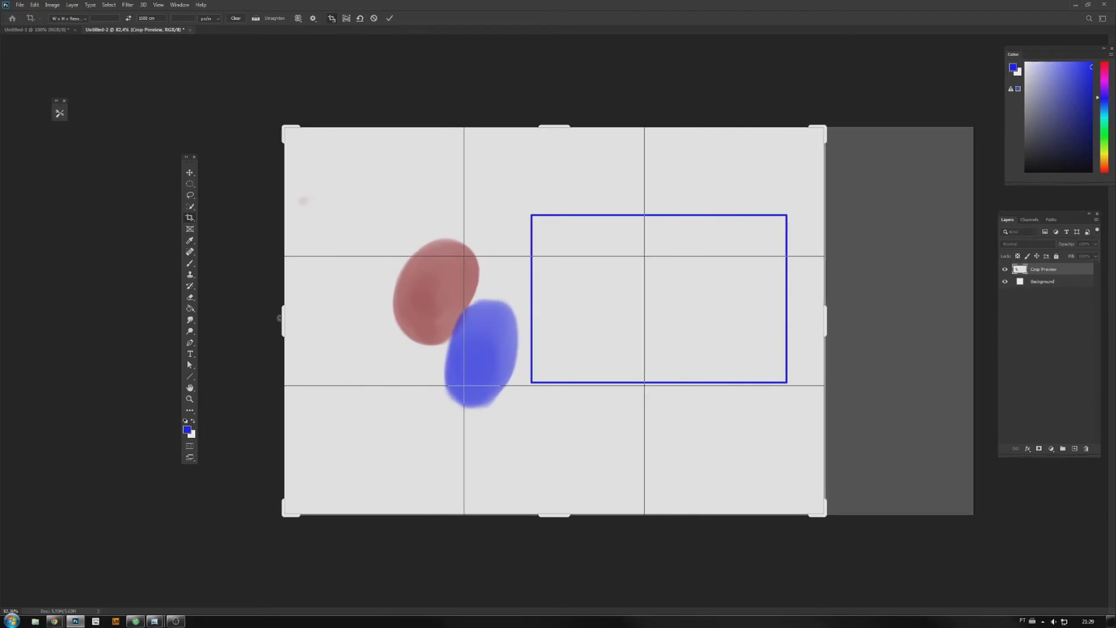
drag(281, 317, 332, 329)
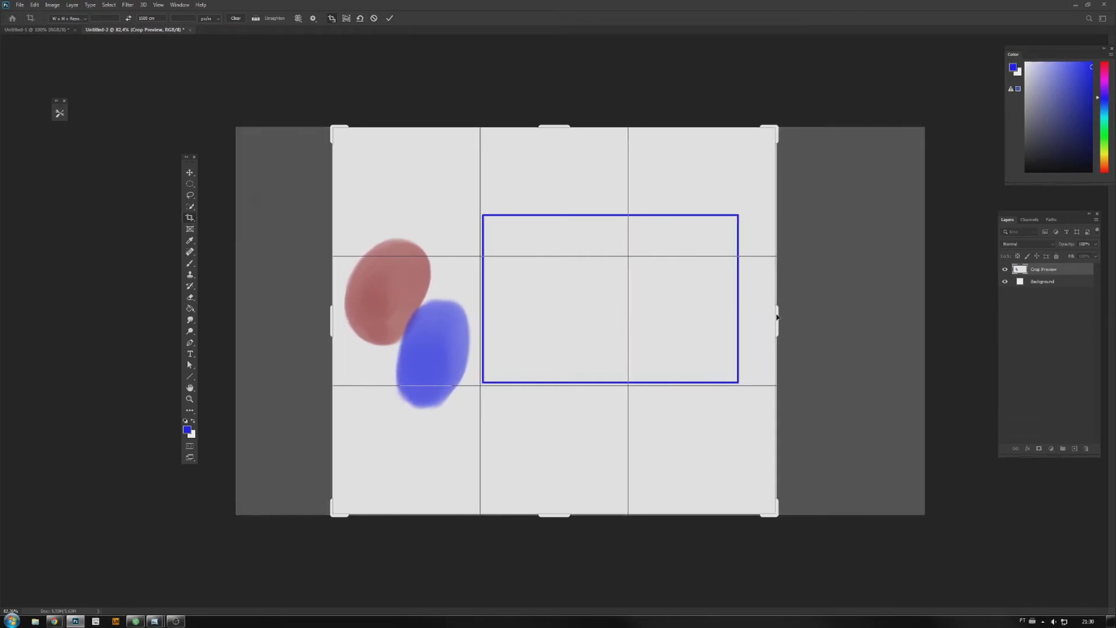
drag(778, 316, 855, 321)
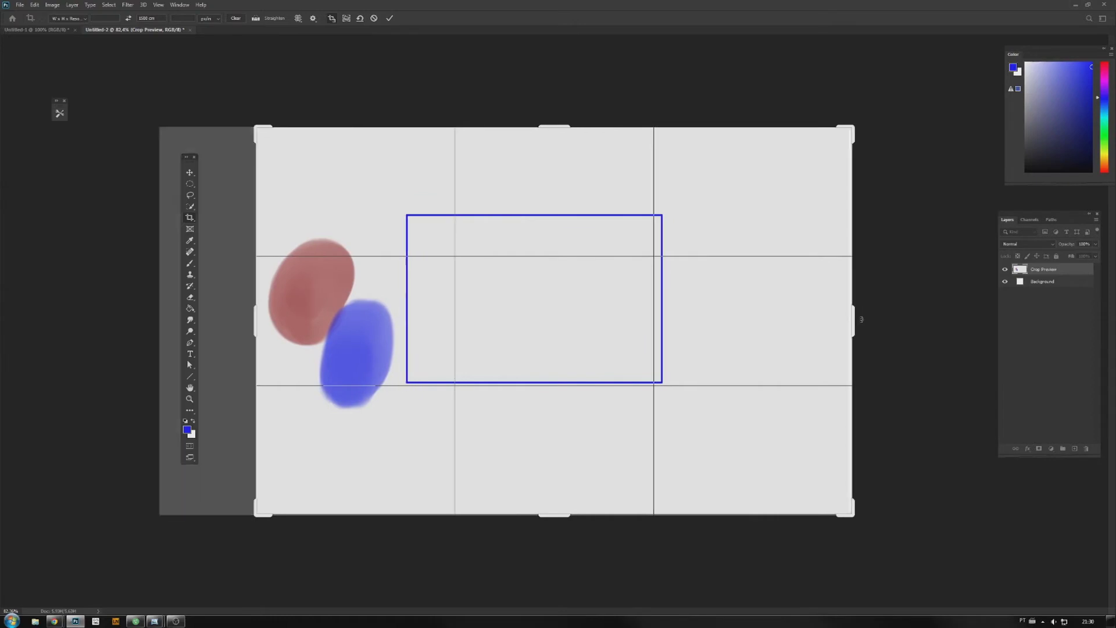
drag(256, 314, 210, 317)
drag(898, 318, 934, 318)
drag(171, 314, 79, 367)
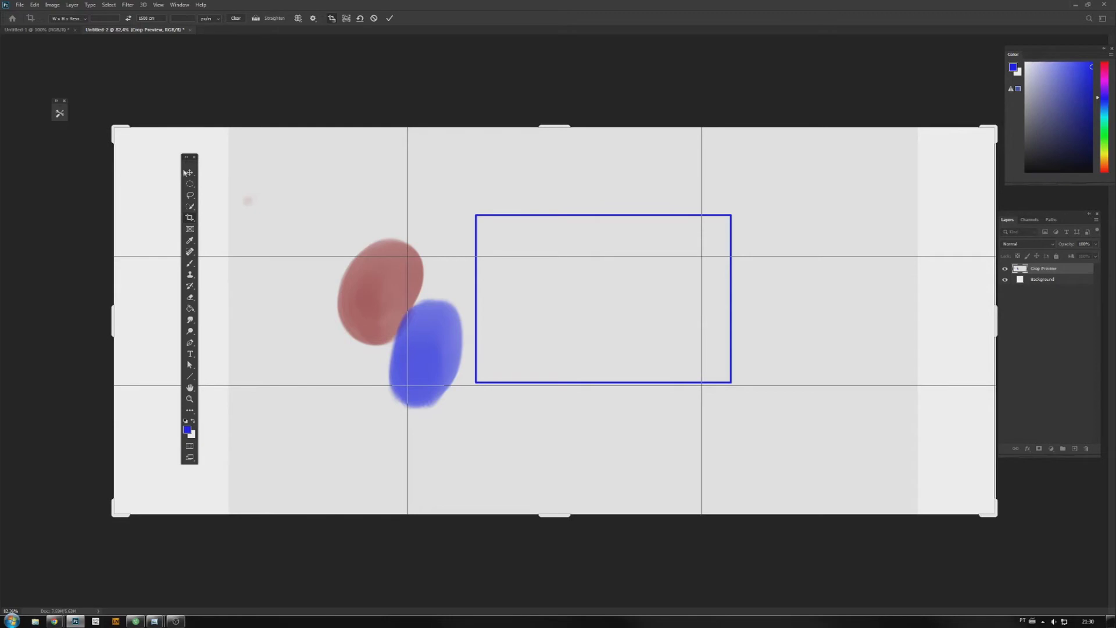
click(187, 172)
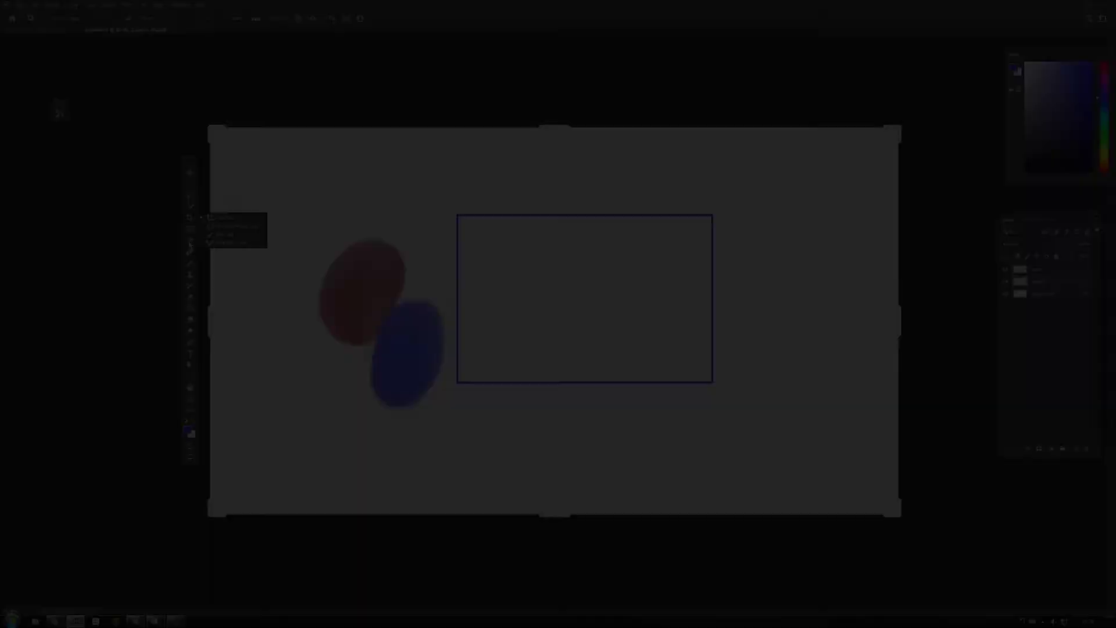
Browse the sampling and measuring tools in the Eyedropper group
click(189, 240)
click(190, 244)
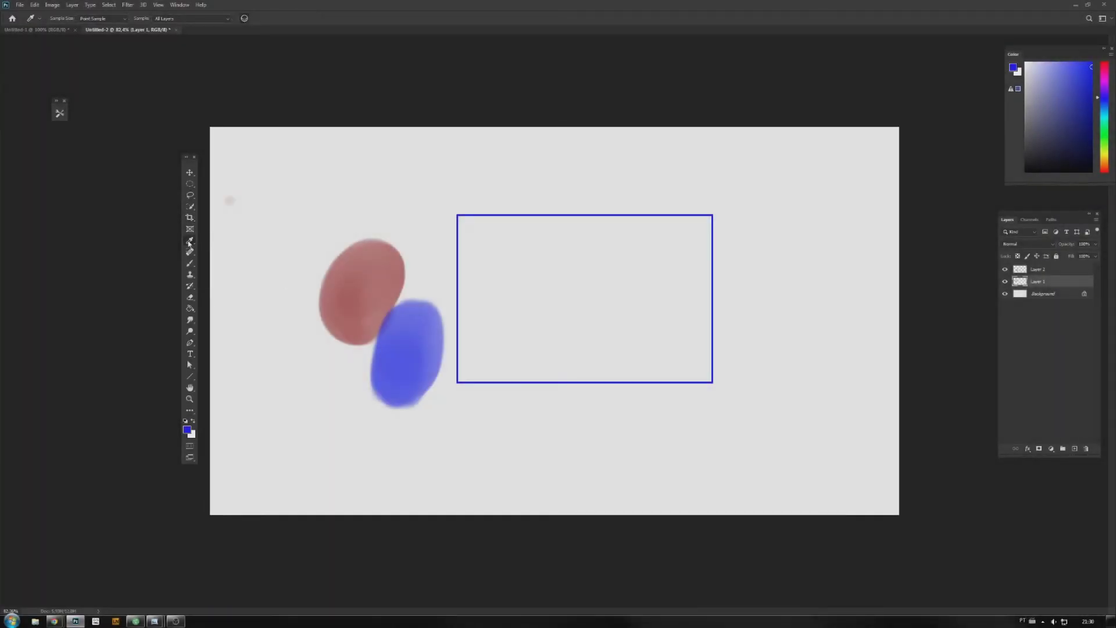
click(189, 243)
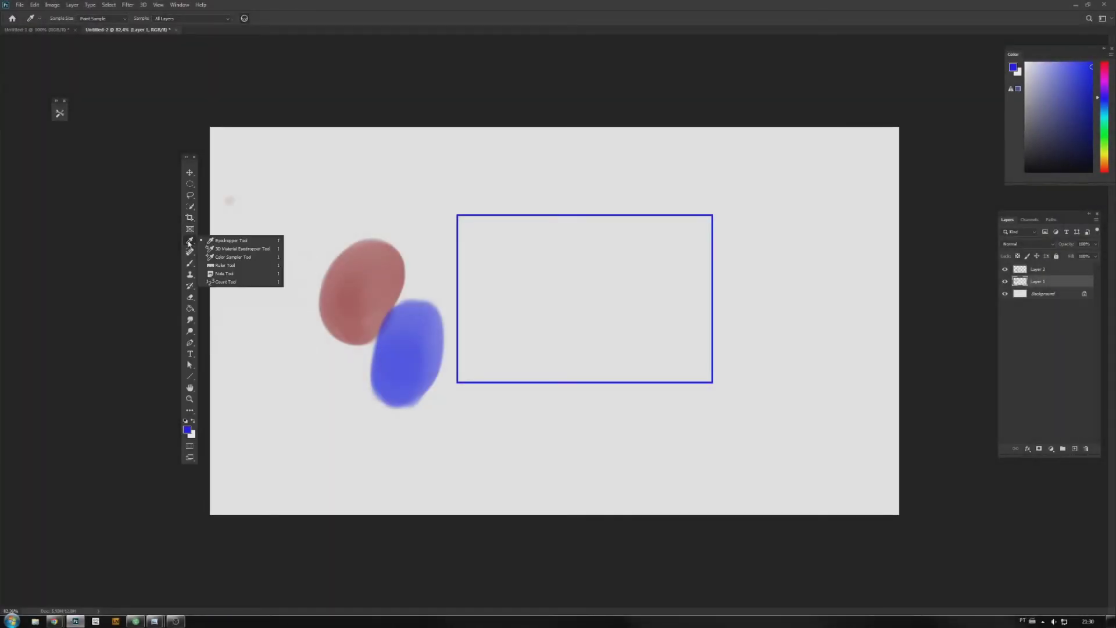
click(191, 246)
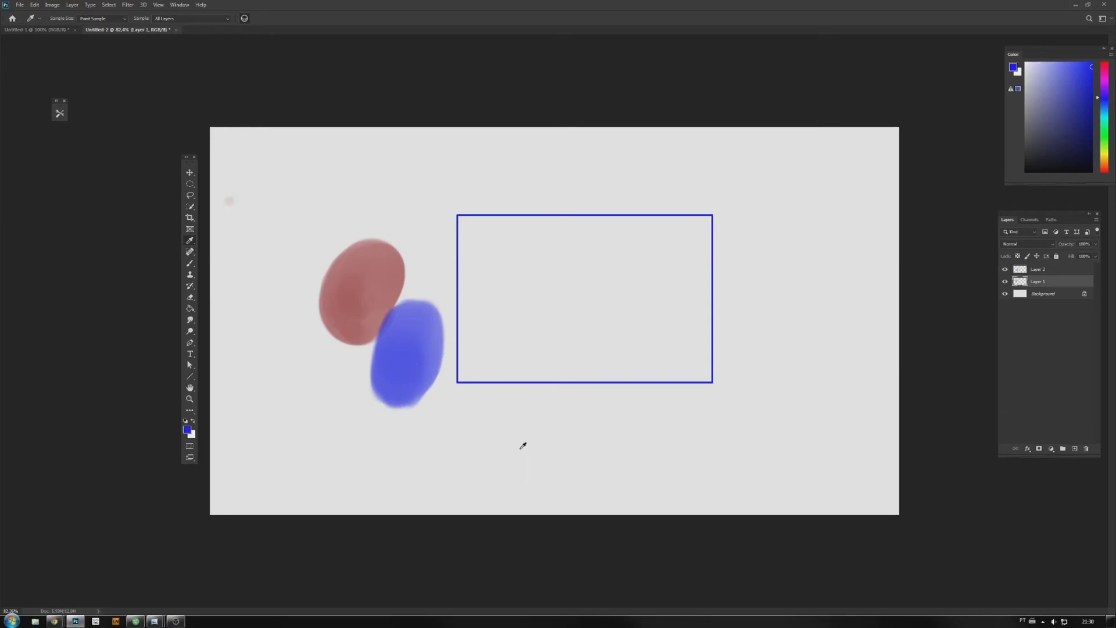
With the Brush, float the Color panel by the canvas, pick blue and paint inside the rectangle
key(b)
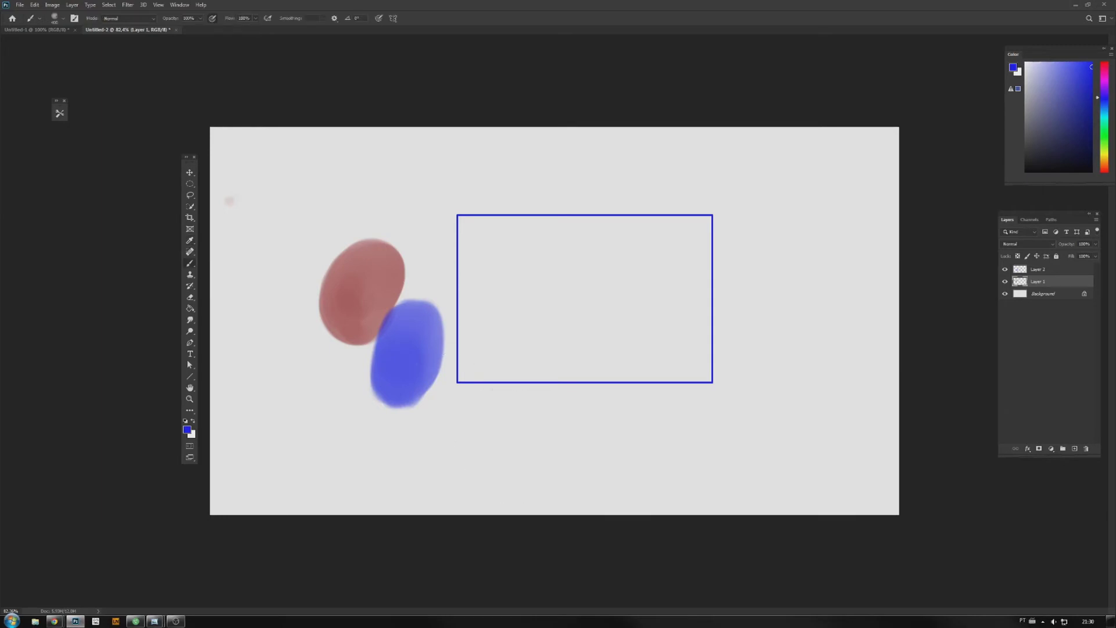
click(1025, 170)
drag(1044, 55, 430, 386)
click(474, 410)
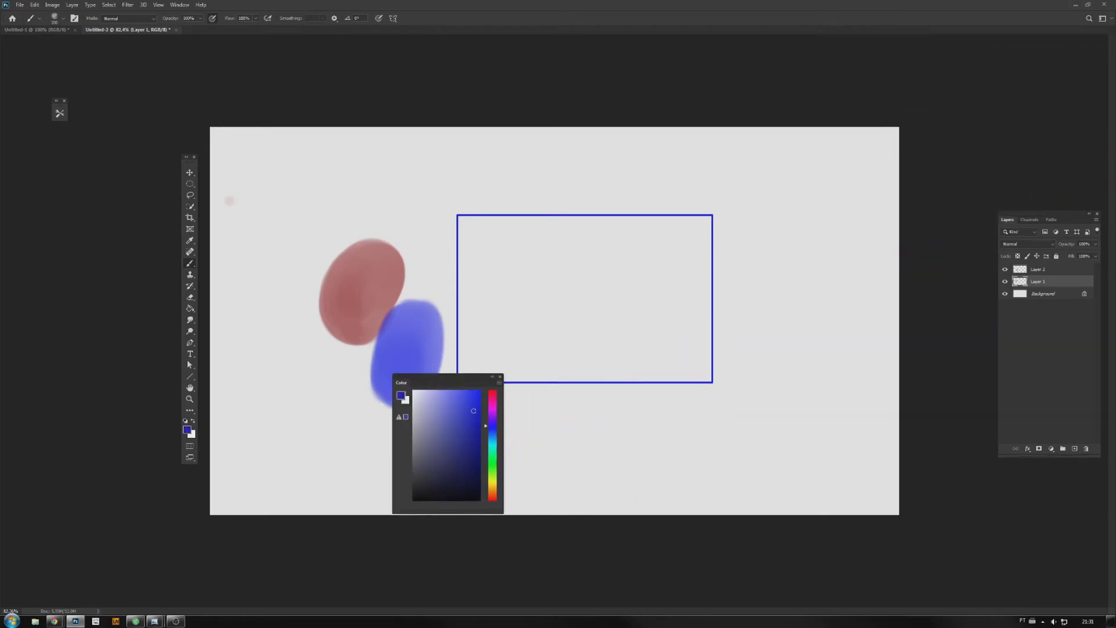
mouse_move(555, 288)
mouse_down()
mouse_move(608, 248)
mouse_move(581, 246)
mouse_move(544, 334)
mouse_up()
Paint a teal mouth, eye and ears on the blue face
click(493, 453)
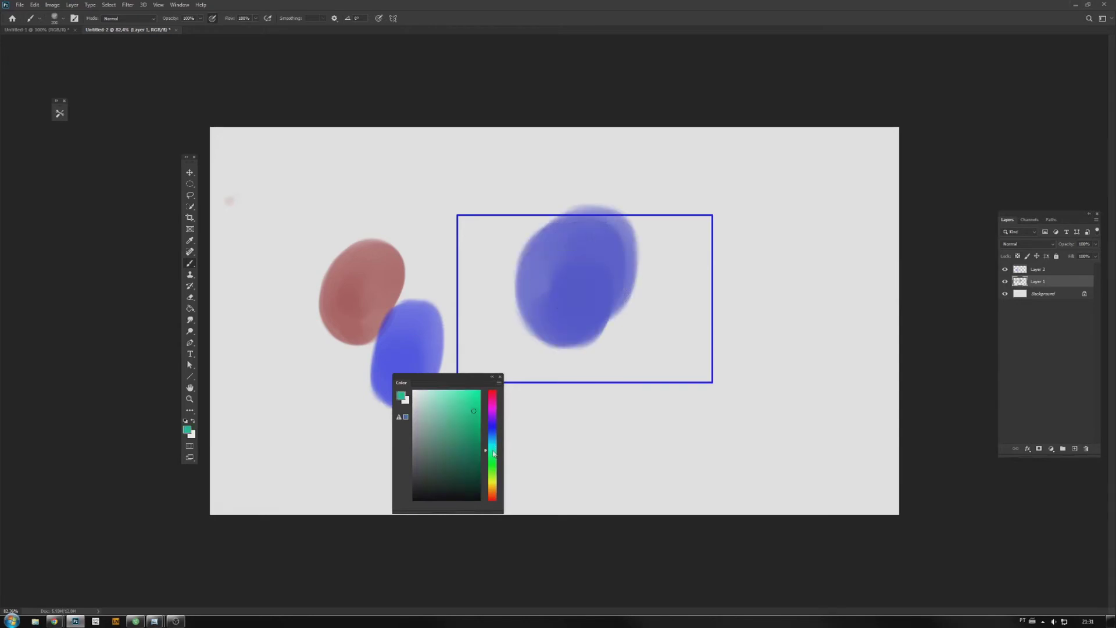
drag(552, 314, 588, 301)
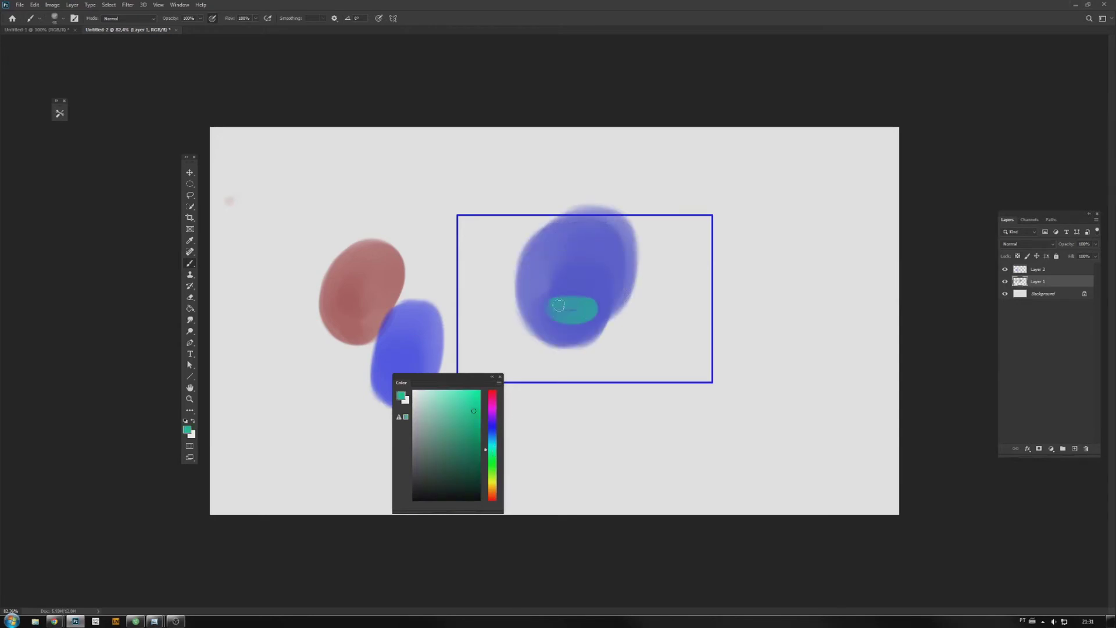
mouse_move(599, 256)
mouse_down()
mouse_move(640, 263)
mouse_move(629, 298)
mouse_up()
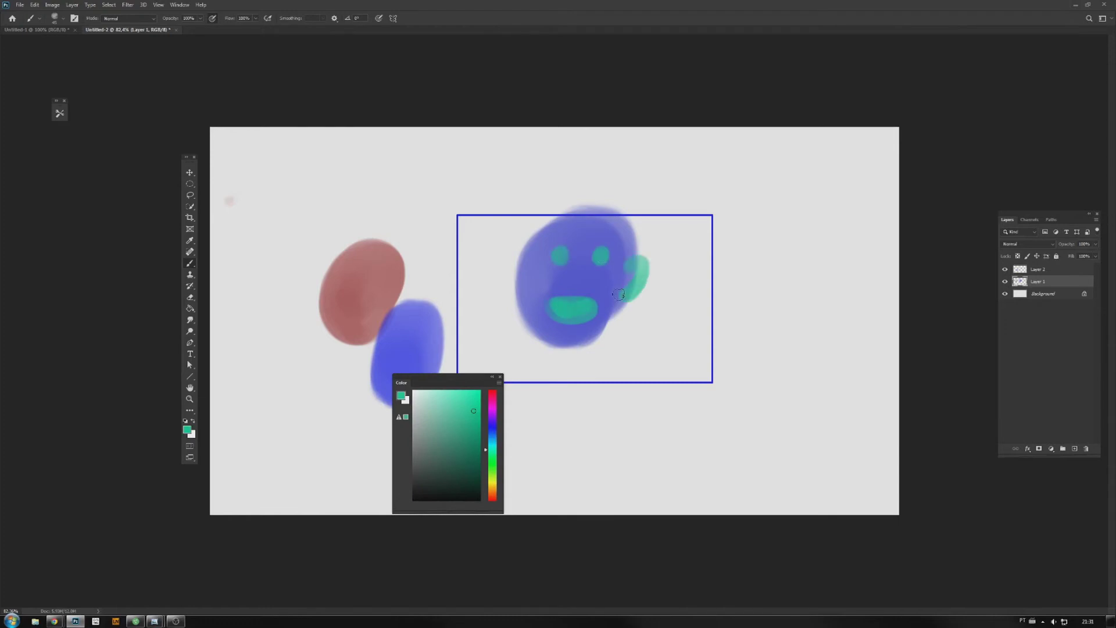
mouse_move(521, 246)
mouse_down()
mouse_move(514, 279)
mouse_move(511, 258)
mouse_up()
Pick a blue shade and try a stroke at the lower right, then undo it
click(494, 415)
drag(494, 417, 493, 429)
click(474, 431)
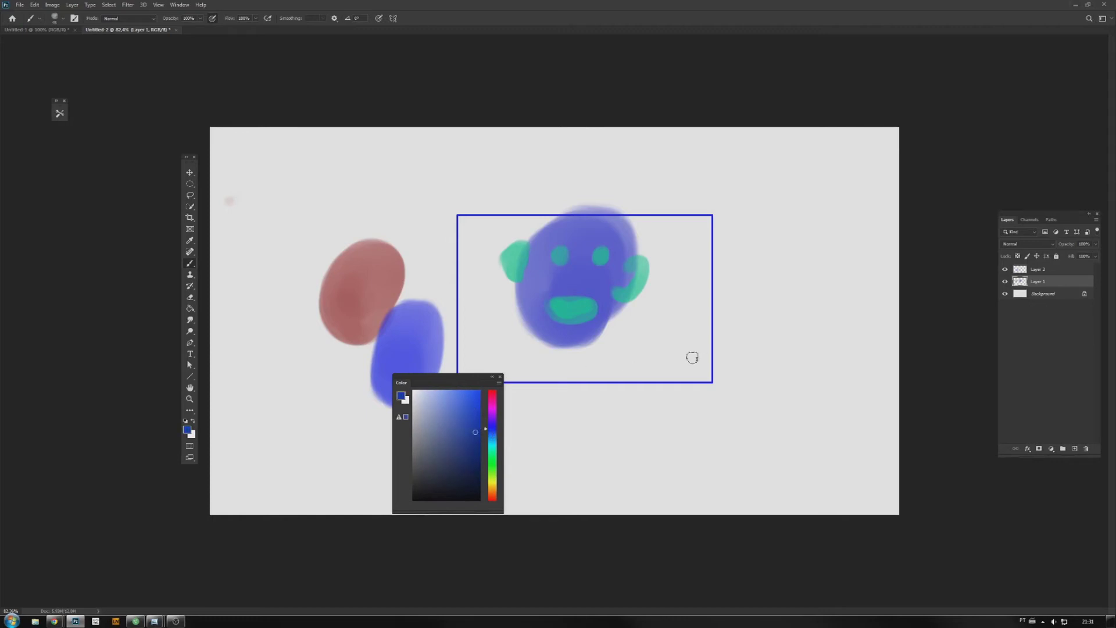
drag(692, 357, 650, 374)
key(ctrl+z)
Paint a dark green tree right of the face, undoing one misplaced stroke
click(493, 458)
click(463, 459)
mouse_move(625, 375)
mouse_down()
mouse_move(692, 317)
mouse_move(686, 309)
mouse_move(652, 352)
mouse_up()
key(ctrl+z)
mouse_move(674, 284)
mouse_down()
mouse_move(693, 255)
mouse_move(689, 280)
mouse_move(697, 253)
mouse_move(687, 281)
mouse_move(664, 282)
mouse_move(654, 277)
mouse_move(669, 248)
mouse_move(690, 280)
mouse_up()
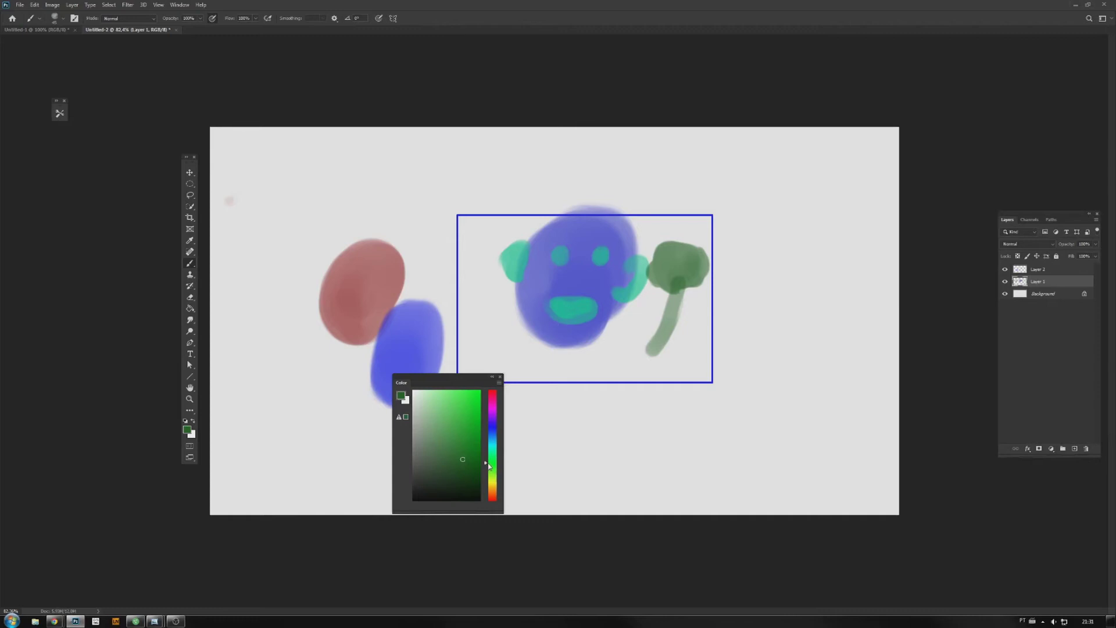
Pick a teal-green in the Color panel and dab a nose dot on the face
click(489, 455)
click(489, 449)
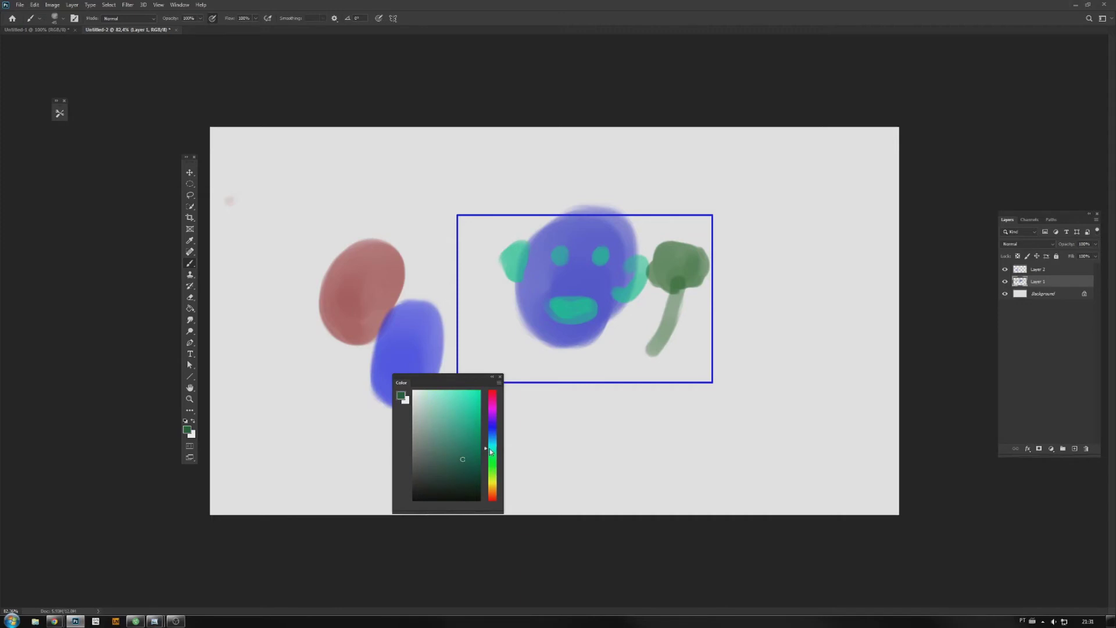
drag(466, 458, 471, 430)
click(576, 281)
click(470, 442)
Sample colours from the ear, the grey canvas and the surrounding workspace
alt+click(513, 251)
alt+click(489, 323)
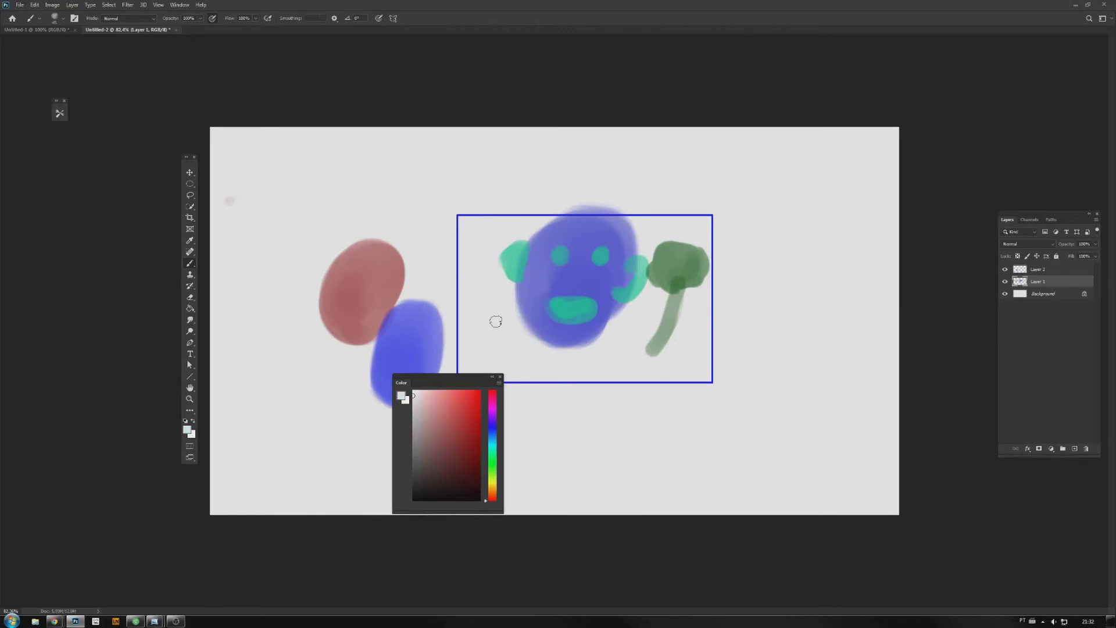
alt+click(495, 339)
alt+click(514, 256)
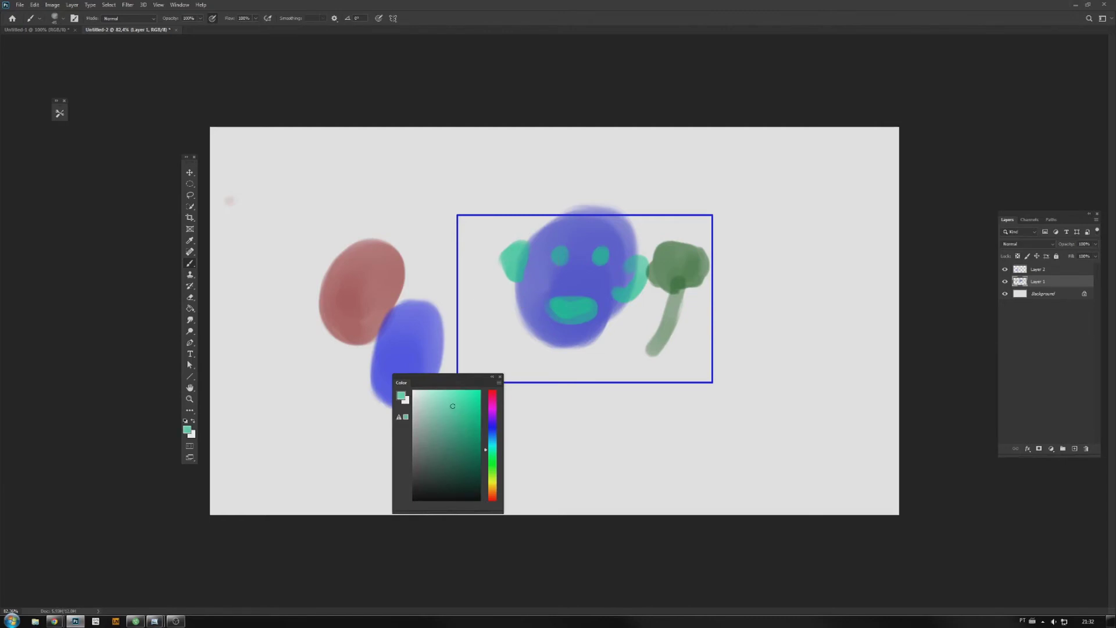
alt+click(454, 75)
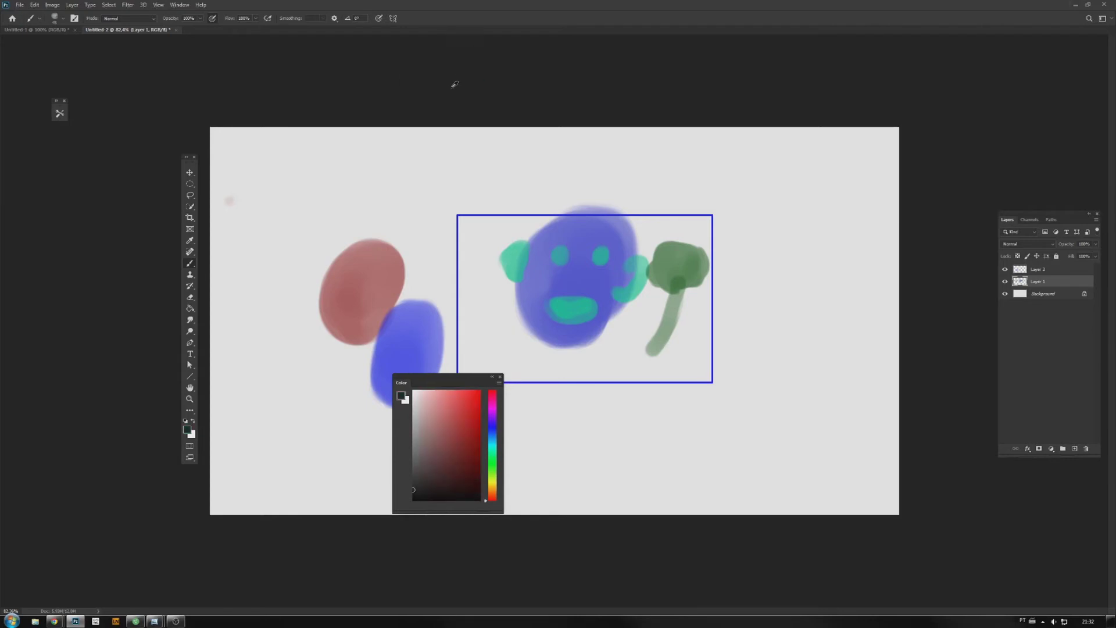
click(414, 488)
Sample the ear's teal to paint the nose, then the face's blue to paint a neck
alt+click(512, 253)
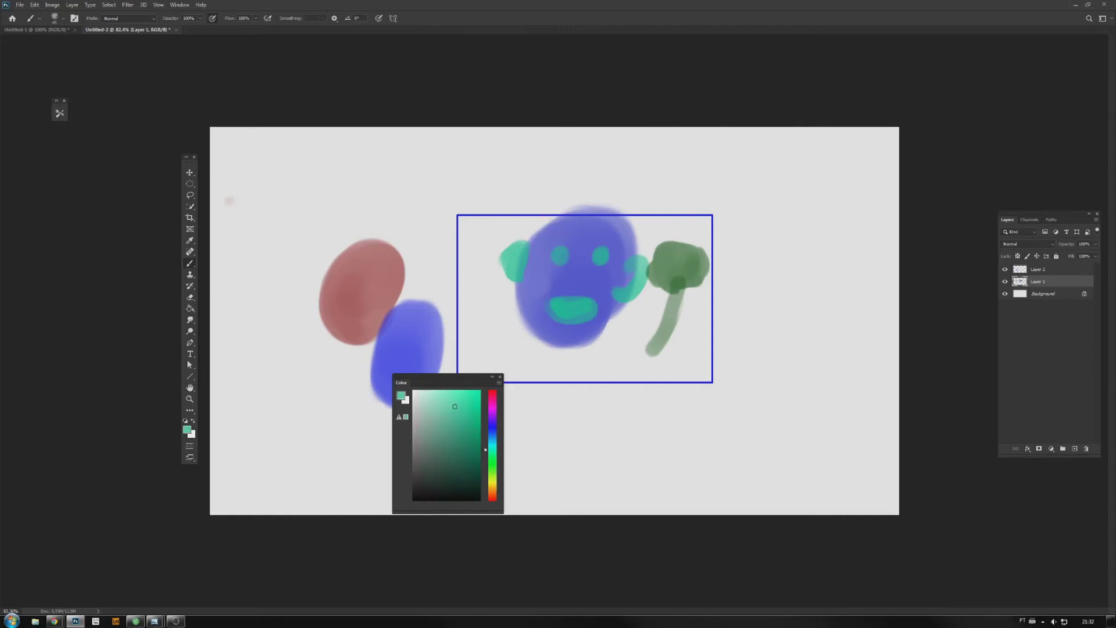
drag(575, 281, 574, 281)
alt+click(602, 276)
mouse_move(561, 343)
mouse_down()
mouse_move(538, 375)
mouse_move(570, 349)
mouse_move(557, 378)
mouse_move(569, 370)
mouse_move(559, 371)
mouse_move(564, 355)
mouse_move(550, 383)
mouse_up()
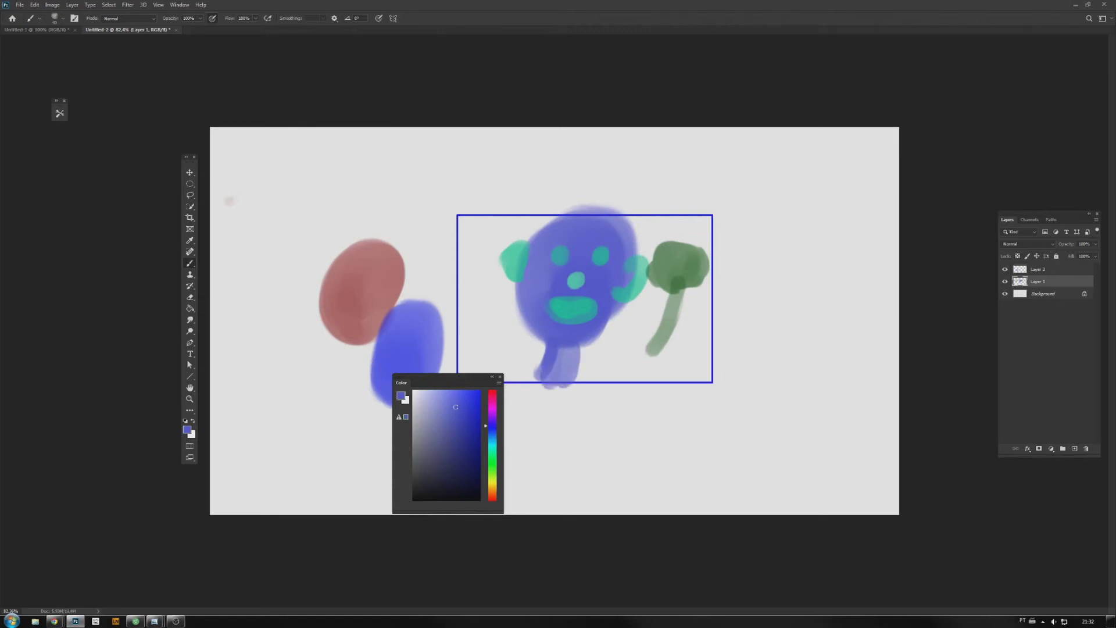
Sample the tree's dark green, paint hair across the head, then pick a brighter green
alt+click(679, 281)
mouse_move(544, 233)
mouse_down()
mouse_move(601, 215)
mouse_move(622, 237)
mouse_move(621, 216)
mouse_move(635, 266)
mouse_move(610, 208)
mouse_move(570, 208)
mouse_move(527, 239)
mouse_move(560, 205)
mouse_move(635, 241)
mouse_up()
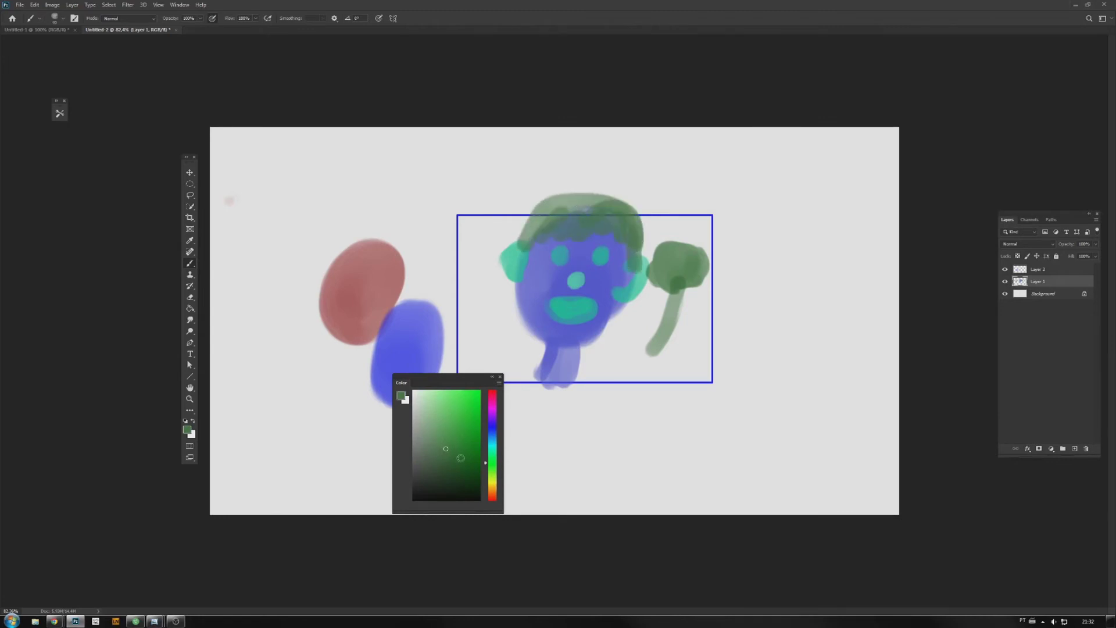
click(471, 445)
drag(471, 445, 462, 446)
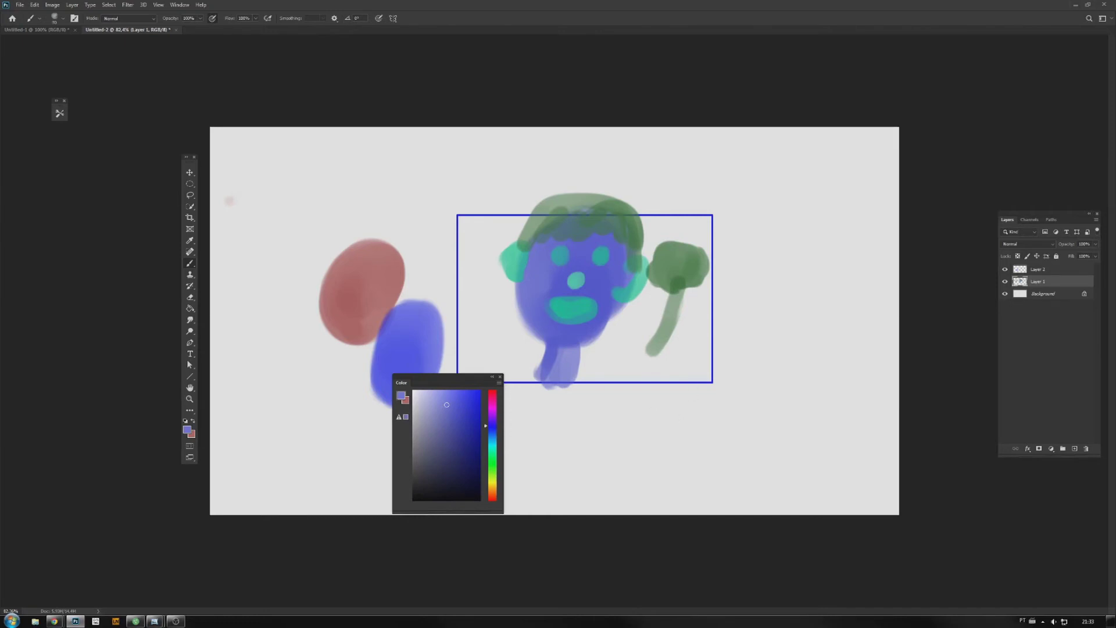
Paint overlapping pale blue strokes into a broad band at the lower right
mouse_move(631, 497)
mouse_down()
mouse_move(692, 364)
mouse_move(646, 500)
mouse_move(692, 395)
mouse_move(663, 500)
mouse_up()
mouse_move(739, 349)
mouse_down()
mouse_move(695, 428)
mouse_move(686, 511)
mouse_move(698, 506)
mouse_up()
mouse_move(779, 334)
mouse_down()
mouse_move(721, 506)
mouse_move(739, 483)
mouse_up()
mouse_move(814, 323)
mouse_down()
mouse_move(761, 443)
mouse_move(814, 329)
mouse_up()
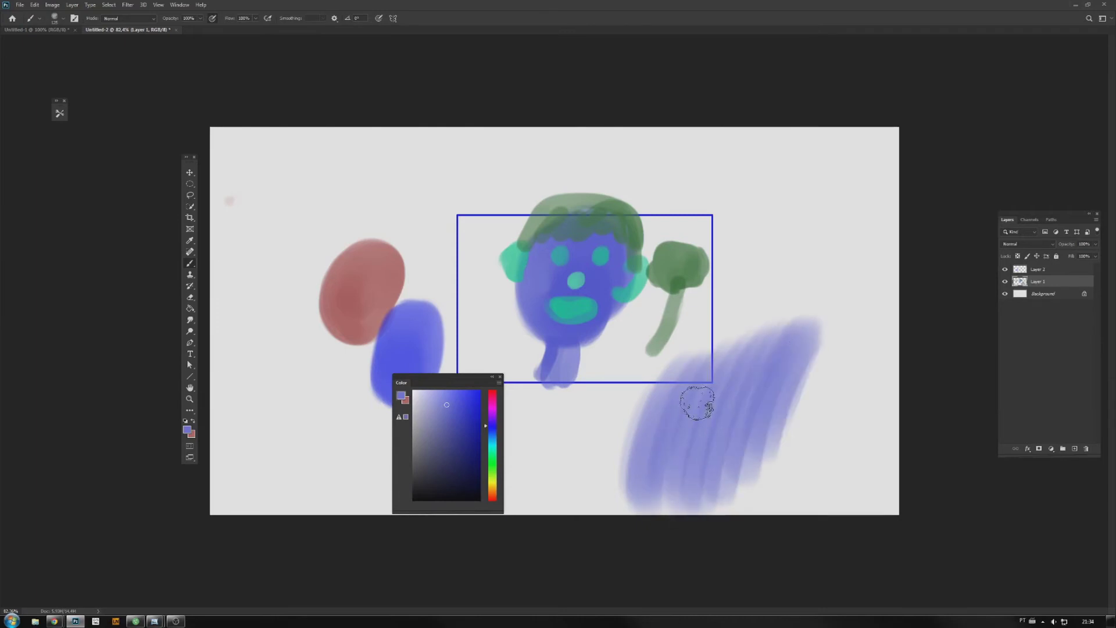
Draw a thin wavy blue line across the top of the canvas
click(64, 19)
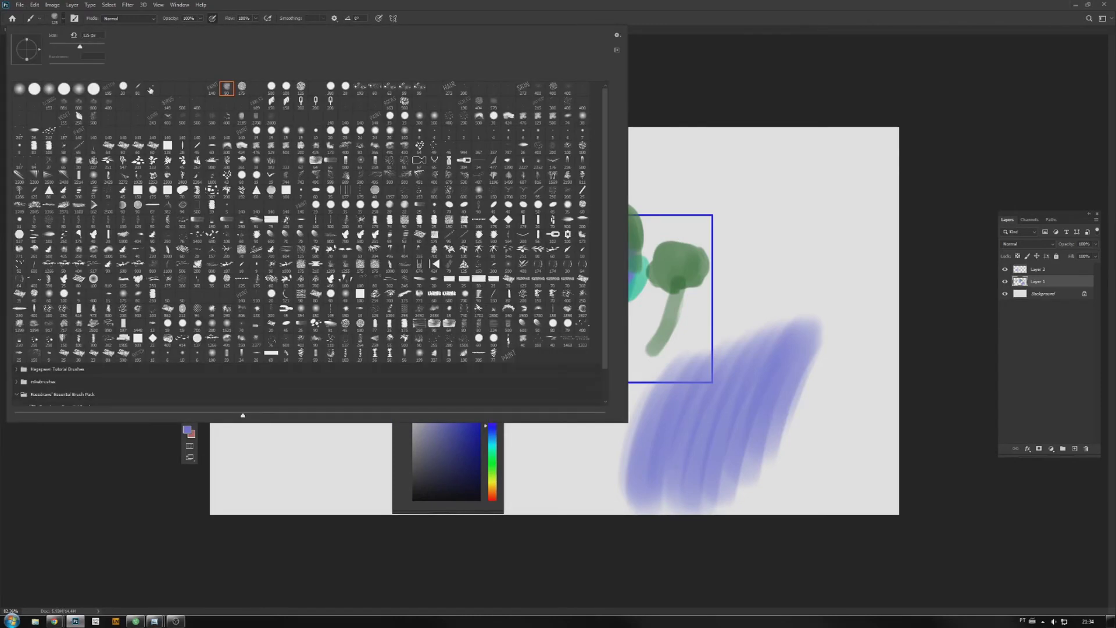
click(64, 18)
mouse_move(370, 165)
mouse_down()
mouse_move(387, 180)
mouse_move(620, 170)
mouse_up()
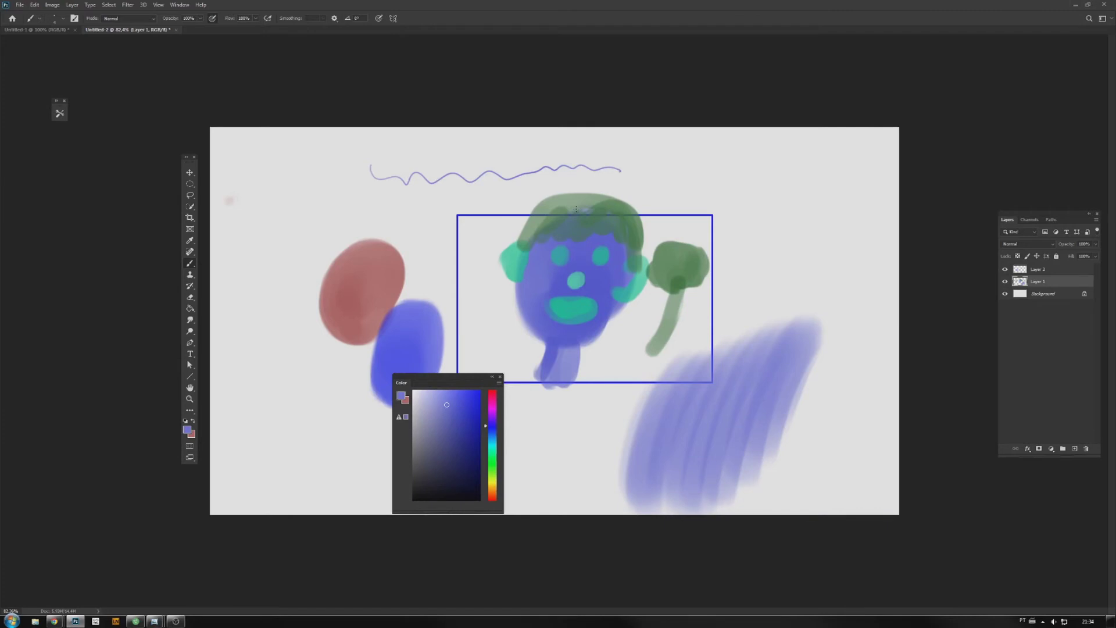
click(63, 18)
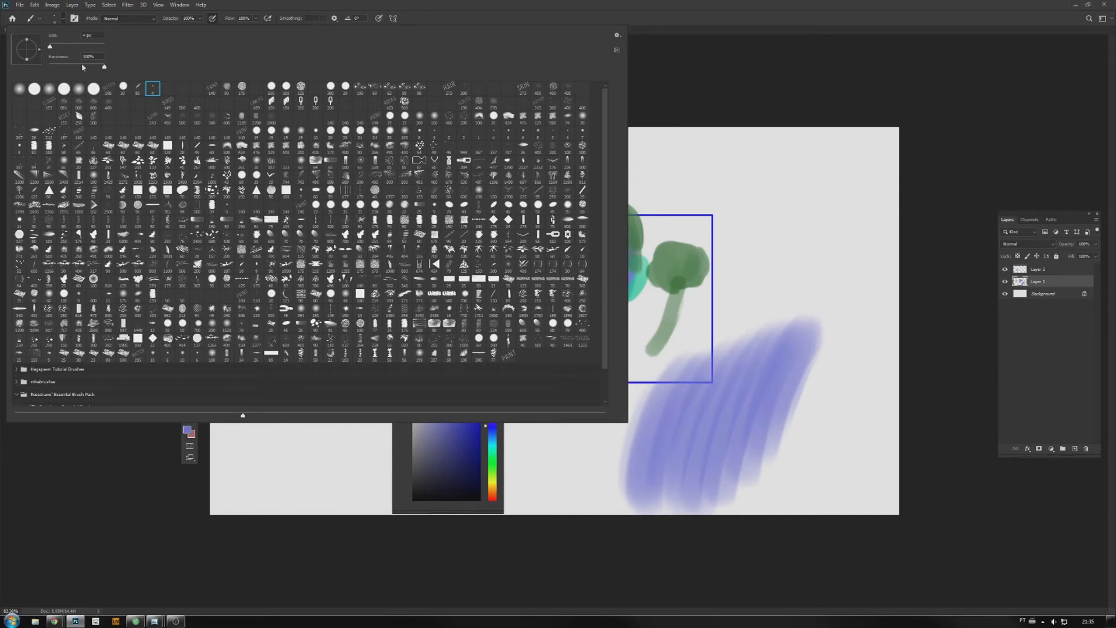
Choose the soft round 80 px, 0% hardness tip in the Brush Preset picker
click(64, 23)
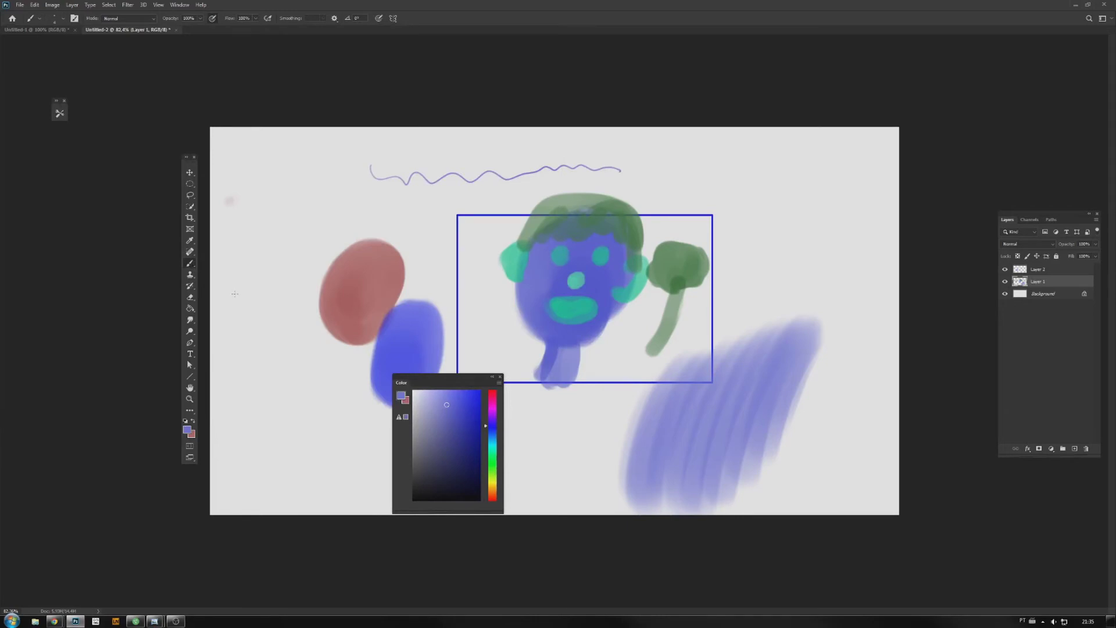
click(62, 19)
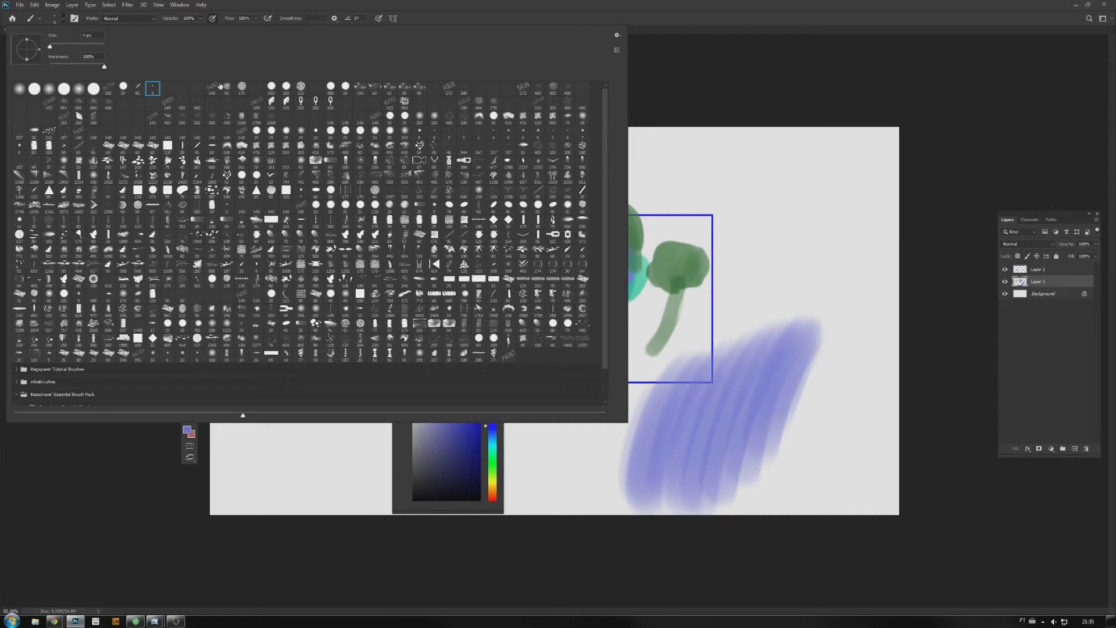
click(138, 88)
click(63, 18)
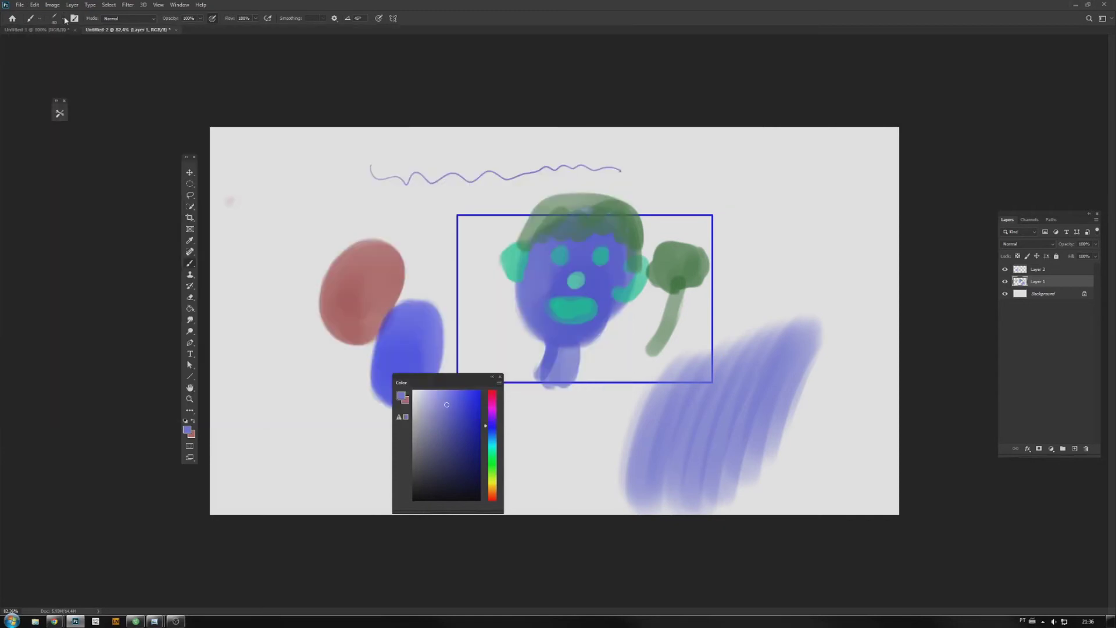
Paint six parallel diagonal blue hatching strokes across the upper-left canvas, over the wavy line
drag(289, 217, 329, 278)
mouse_move(307, 199)
mouse_down()
mouse_move(348, 259)
mouse_move(367, 249)
mouse_up()
drag(347, 182, 388, 267)
mouse_move(365, 185)
mouse_down()
mouse_move(398, 234)
mouse_move(445, 255)
mouse_up()
mouse_move(404, 165)
mouse_down()
mouse_move(448, 234)
mouse_move(454, 225)
mouse_up()
mouse_move(436, 154)
mouse_down()
mouse_move(466, 211)
mouse_move(486, 199)
mouse_up()
Set the paint colour to dark navy and undo a looping grey test stroke
click(413, 489)
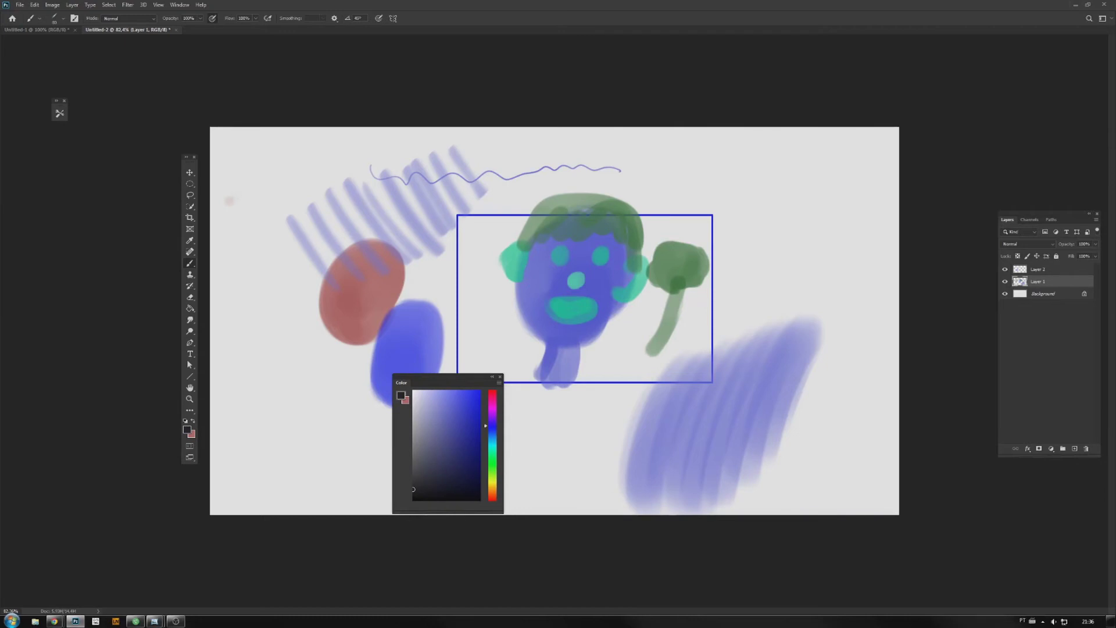
key(v)
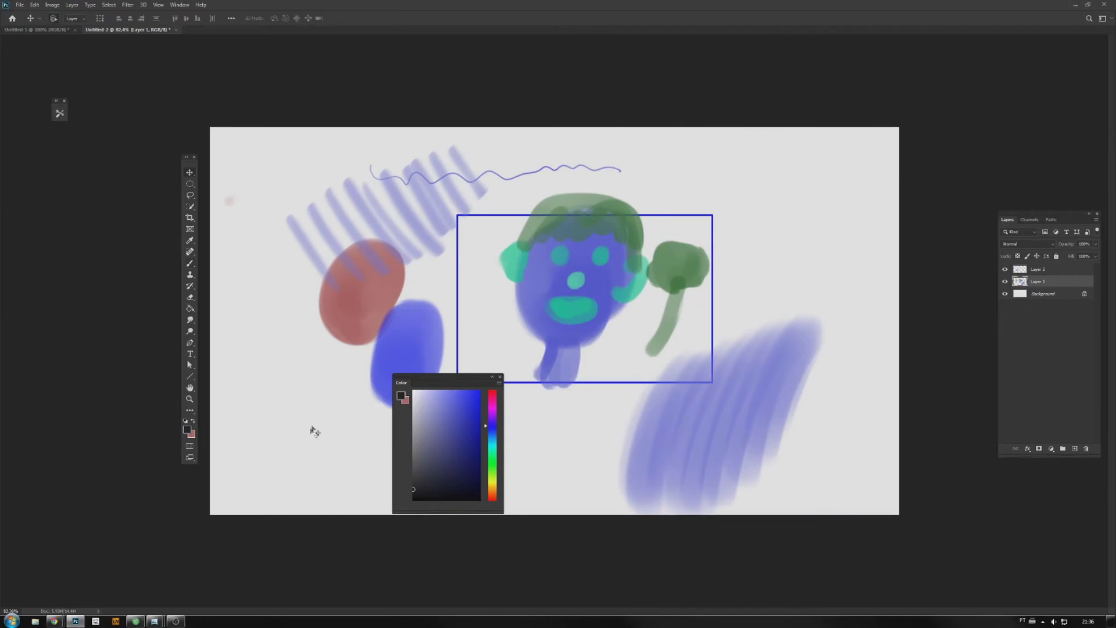
key(b)
drag(330, 431, 321, 460)
drag(339, 421, 340, 451)
key(ctrl+z)
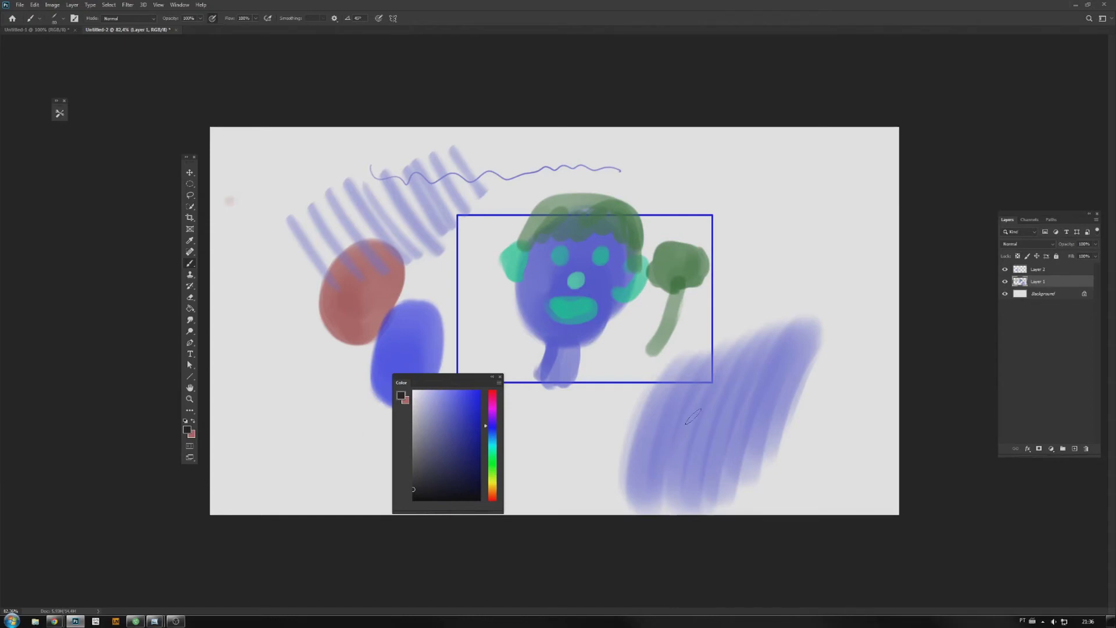
Try two dark test strokes near the canvas bottom and undo both
key(e)
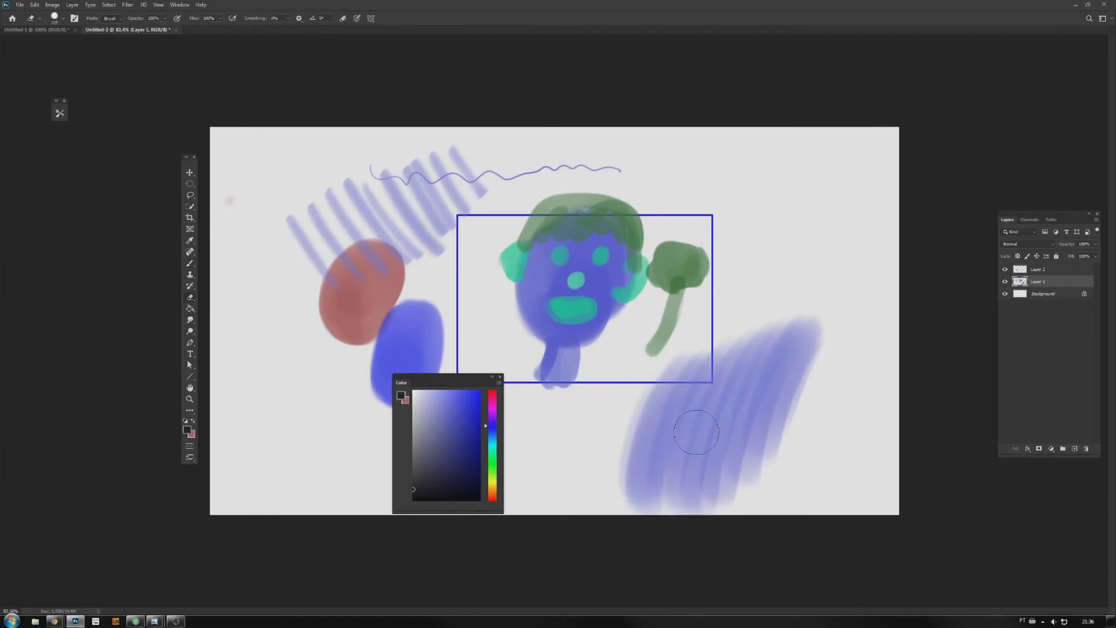
key(b)
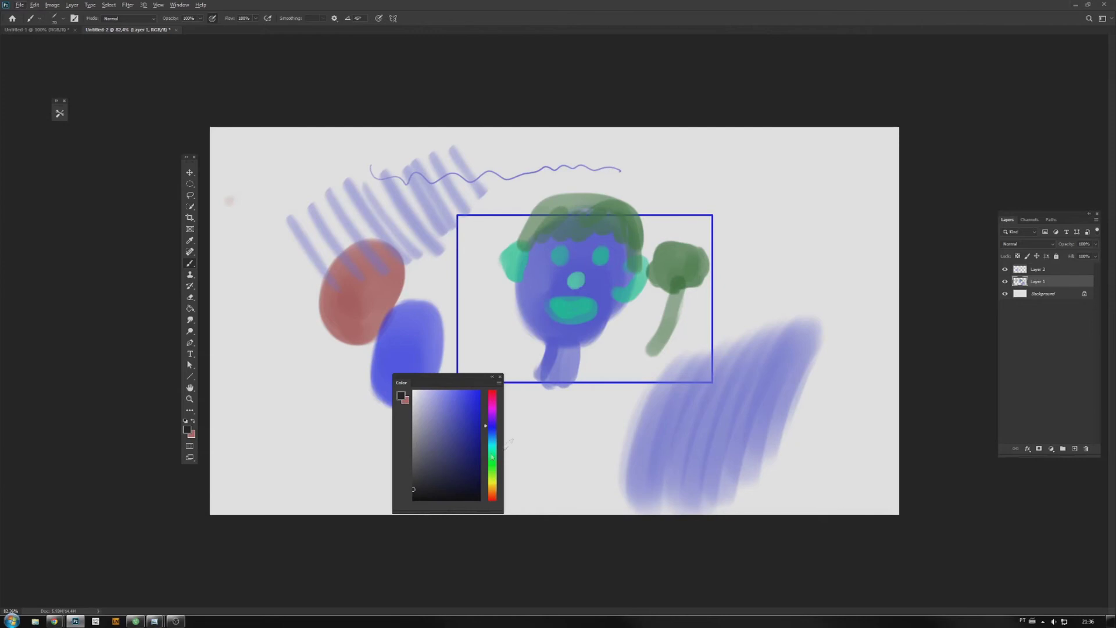
mouse_move(509, 478)
mouse_down()
mouse_move(553, 474)
mouse_move(560, 500)
mouse_up()
key(ctrl+z)
mouse_move(559, 451)
mouse_down()
mouse_move(556, 478)
mouse_move(565, 458)
mouse_up()
key(ctrl+z)
Choose a small round brush preset and undo a few grey test strokes
click(39, 18)
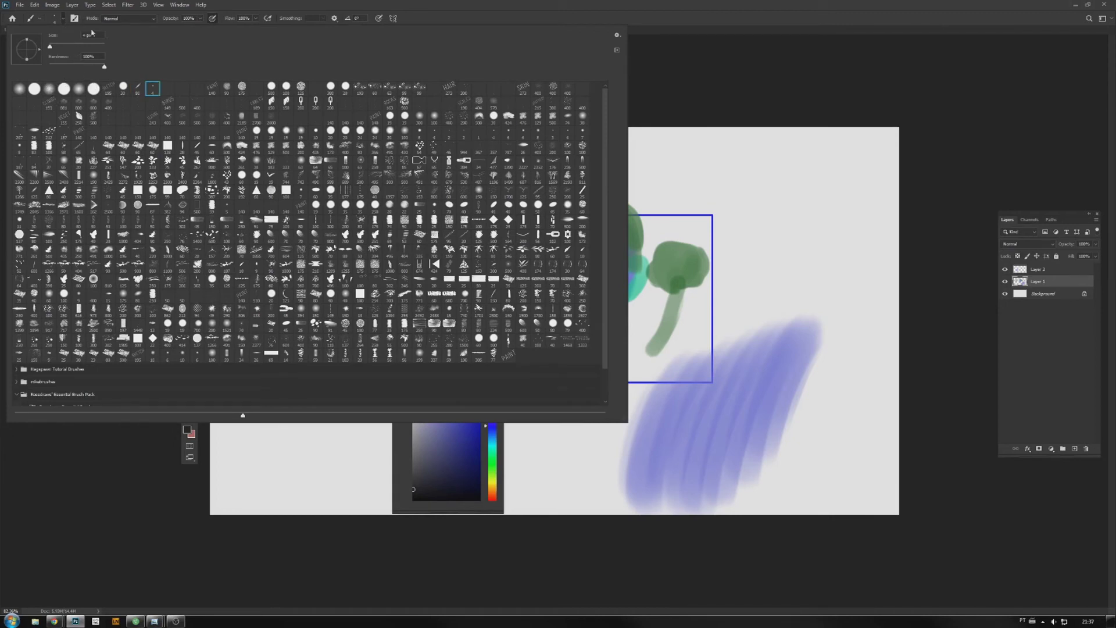
click(34, 89)
click(64, 18)
drag(307, 173, 325, 158)
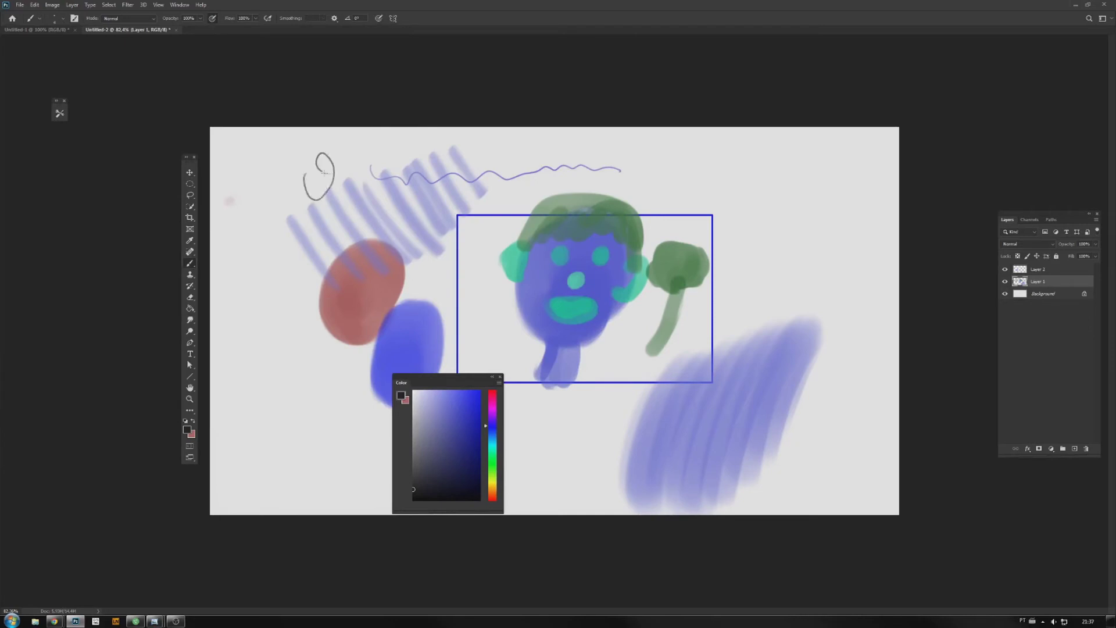
key(ctrl+z)
mouse_move(533, 180)
mouse_down()
mouse_move(593, 215)
mouse_move(681, 197)
mouse_move(736, 258)
mouse_move(823, 315)
mouse_move(836, 413)
mouse_move(778, 456)
mouse_move(809, 482)
mouse_move(849, 450)
mouse_move(821, 415)
mouse_move(811, 487)
mouse_up()
key(ctrl+z)
key(ctrl+z)
key(ctrl+z)
mouse_move(762, 266)
mouse_down()
mouse_move(790, 260)
mouse_move(799, 285)
mouse_up()
key(ctrl+z)
Sketch the boy's oval face, eye, hair curl, right ear and neck in thin grey lines
mouse_move(760, 211)
mouse_down()
mouse_move(749, 253)
mouse_move(782, 184)
mouse_move(755, 197)
mouse_move(748, 230)
mouse_move(769, 258)
mouse_move(786, 251)
mouse_up()
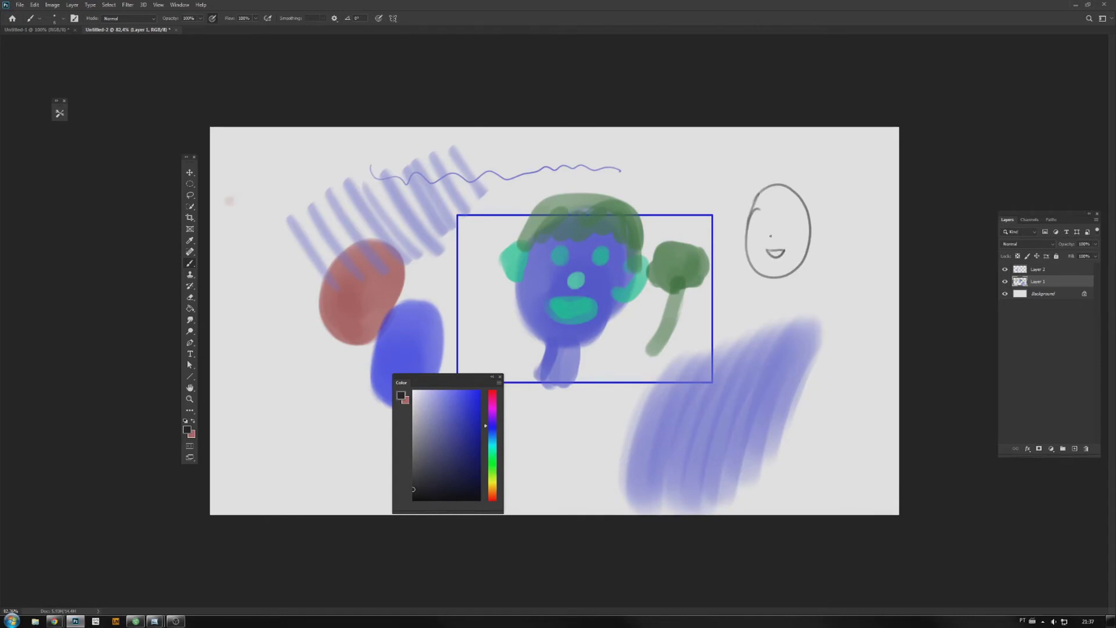
mouse_move(757, 214)
mouse_down()
mouse_move(771, 231)
mouse_move(758, 215)
mouse_move(799, 223)
mouse_up()
mouse_move(757, 182)
mouse_down()
mouse_move(744, 214)
mouse_move(800, 203)
mouse_move(782, 173)
mouse_move(809, 190)
mouse_move(809, 206)
mouse_move(741, 243)
mouse_up()
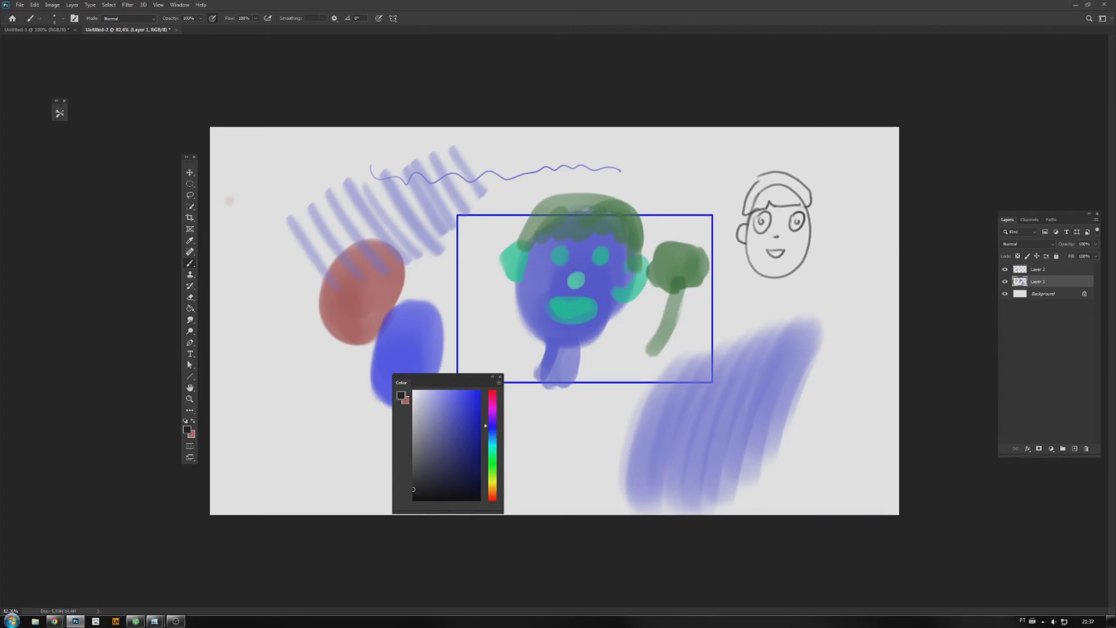
drag(817, 222, 813, 236)
mouse_move(773, 278)
mouse_down()
mouse_move(773, 307)
mouse_move(774, 290)
mouse_up()
Add the collar, shoulder lines and right-ear detail, then tidy the mouth
mouse_move(779, 289)
mouse_down()
mouse_move(782, 306)
mouse_move(756, 301)
mouse_move(776, 309)
mouse_up()
drag(771, 292, 790, 304)
mouse_move(790, 294)
mouse_down()
mouse_move(800, 286)
mouse_move(791, 290)
mouse_move(804, 300)
mouse_up()
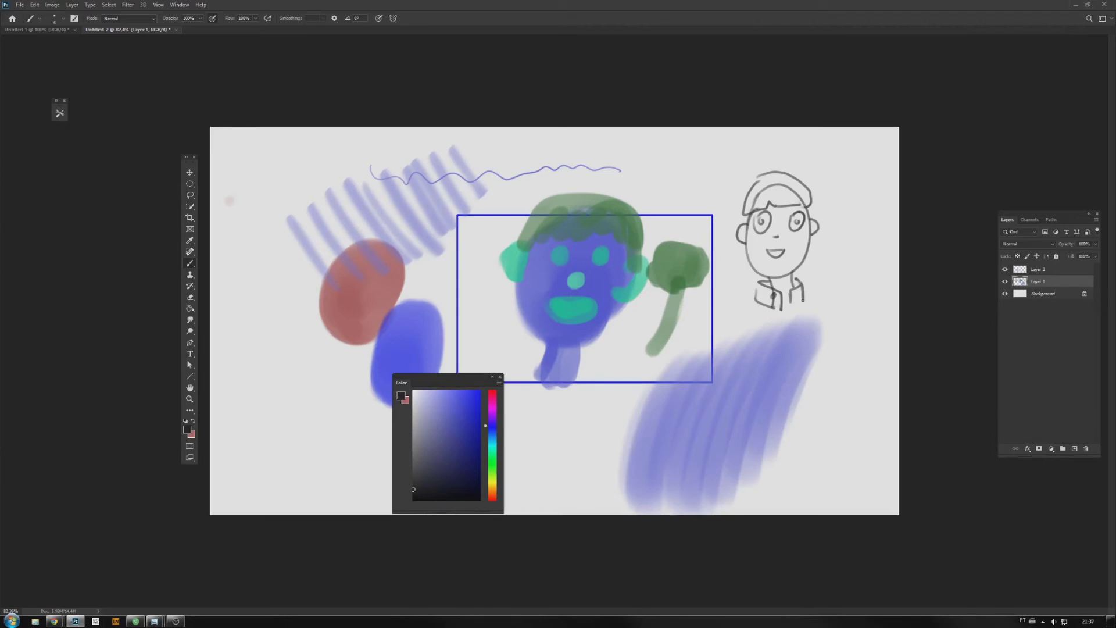
mouse_move(816, 231)
mouse_down()
mouse_move(812, 240)
mouse_move(800, 208)
mouse_up()
key(e)
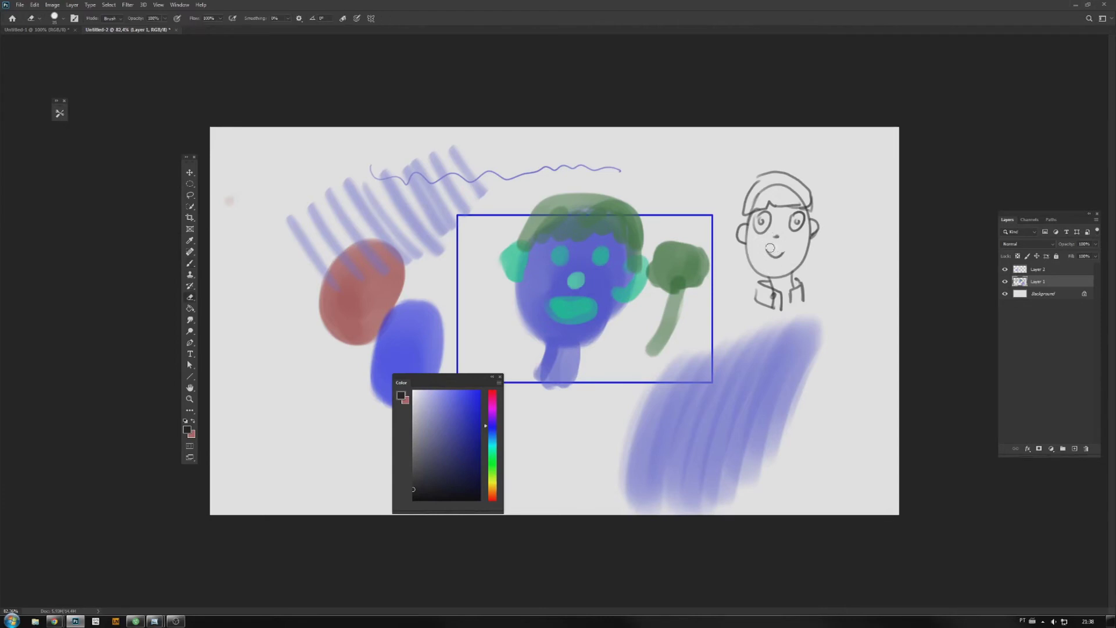
key(b)
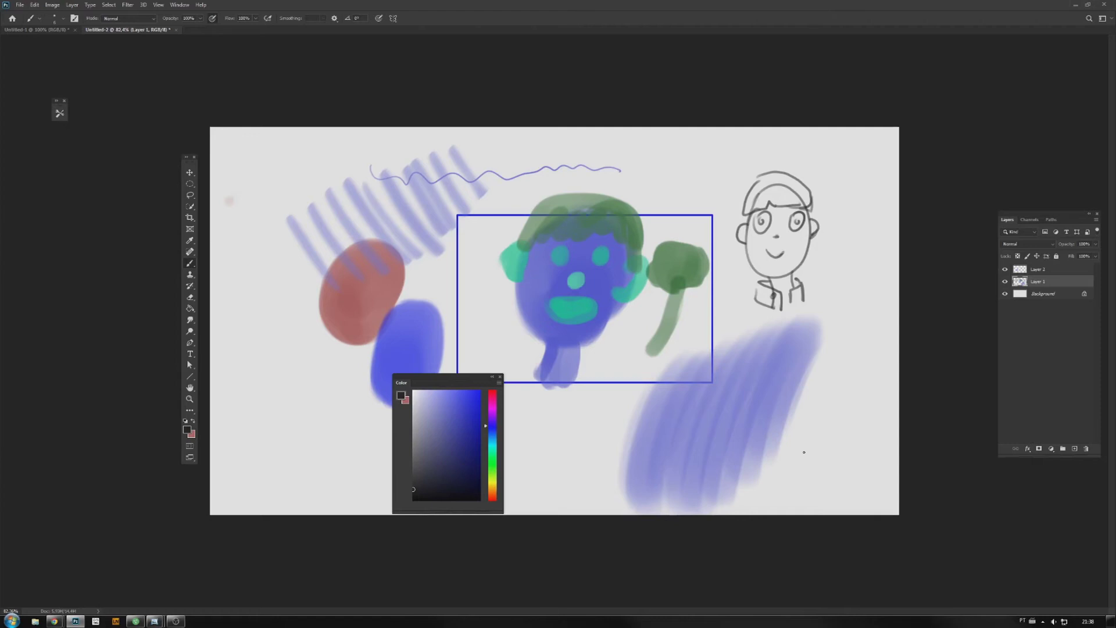
Open the Brush Preset picker from the options bar
click(64, 20)
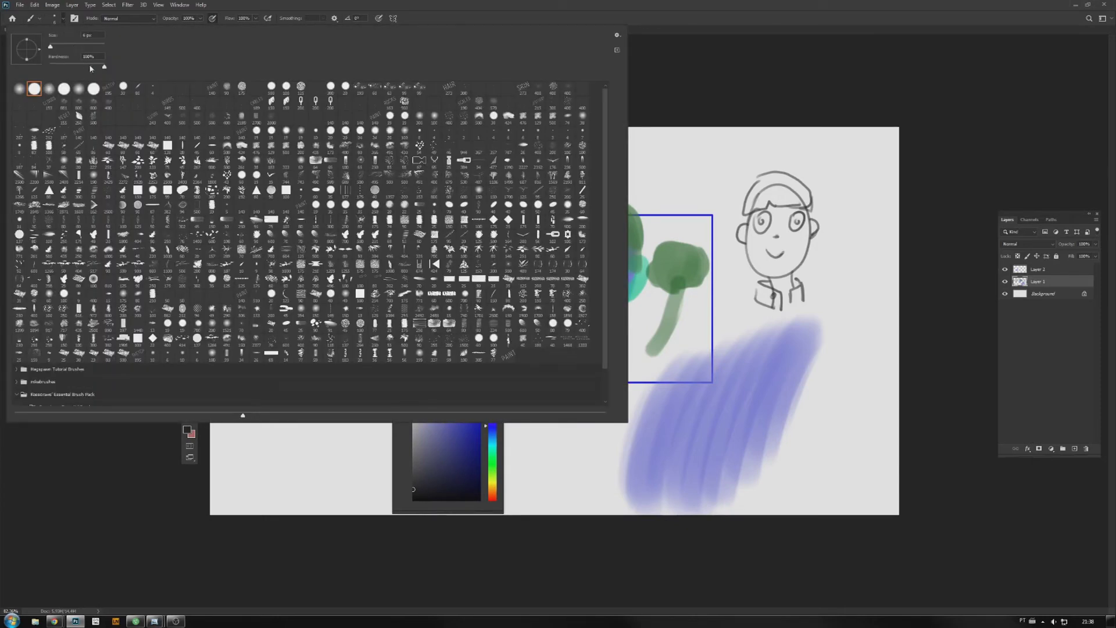
Paint a looping chain-link stroke with the 200 px chain brush up around the sketch's collar
click(328, 99)
click(65, 20)
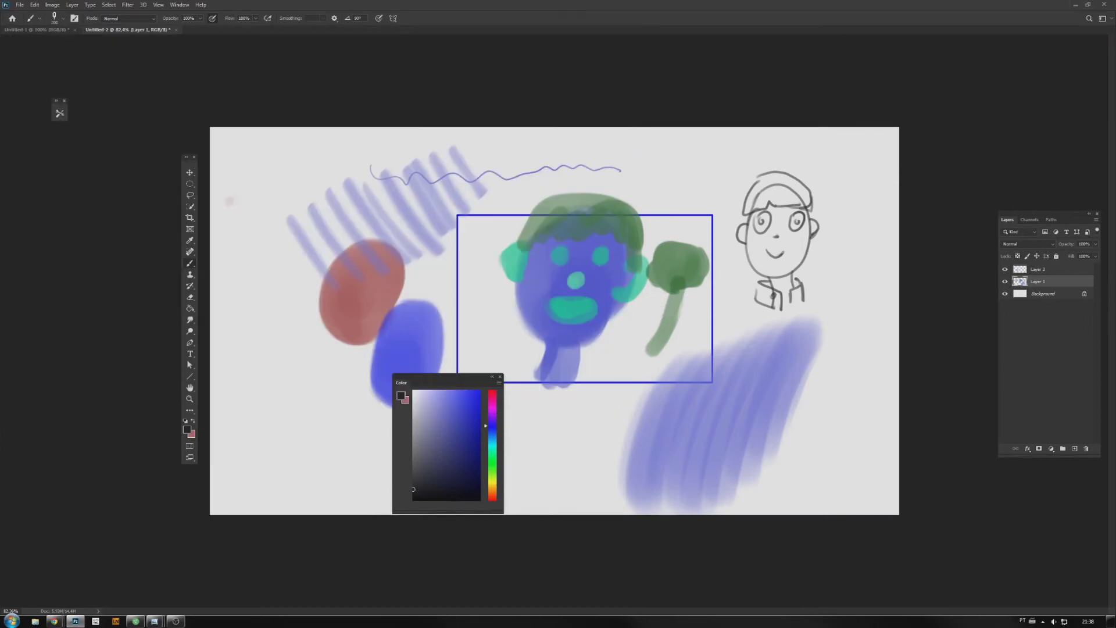
mouse_move(547, 456)
mouse_down()
mouse_move(668, 442)
mouse_move(750, 346)
mouse_move(826, 326)
mouse_move(820, 430)
mouse_move(861, 471)
mouse_move(639, 491)
mouse_move(520, 462)
mouse_up()
key(z)
mouse_move(765, 466)
mouse_down()
mouse_move(758, 476)
mouse_move(786, 470)
mouse_move(754, 474)
mouse_move(770, 472)
mouse_up()
key(b)
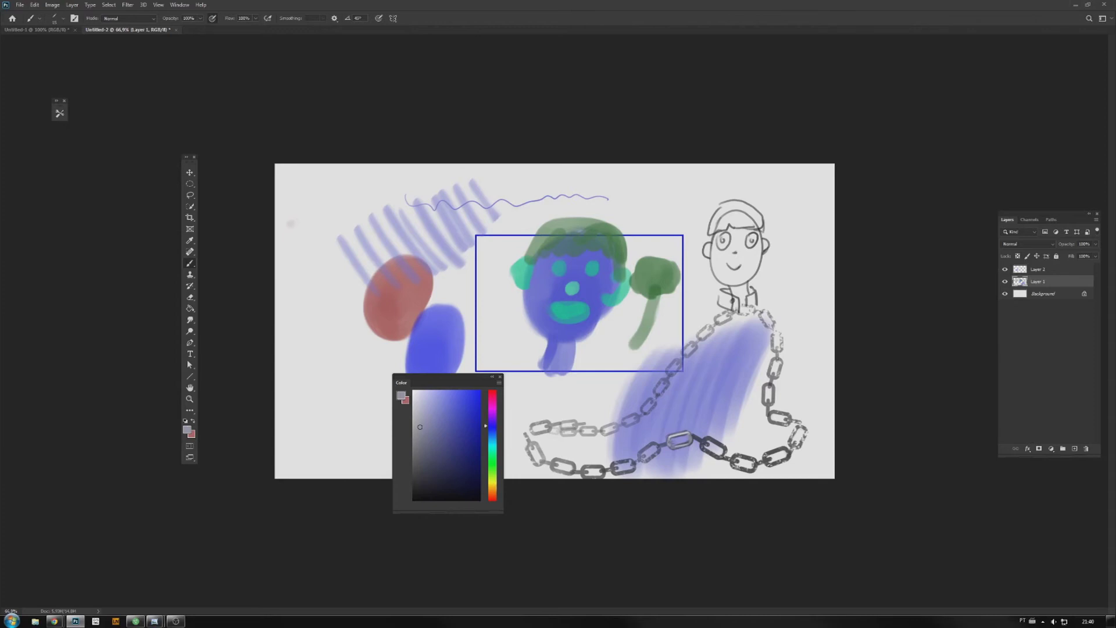
click(64, 18)
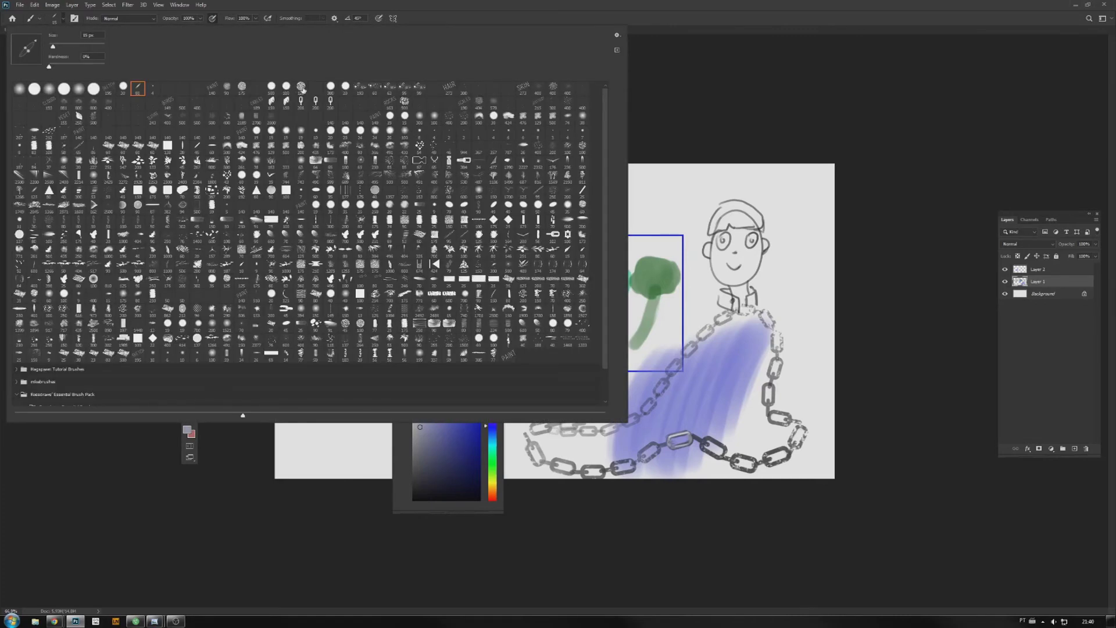
Select the 175 px textured brush and paint a broad grey band down the left side
click(301, 87)
click(301, 87)
click(64, 20)
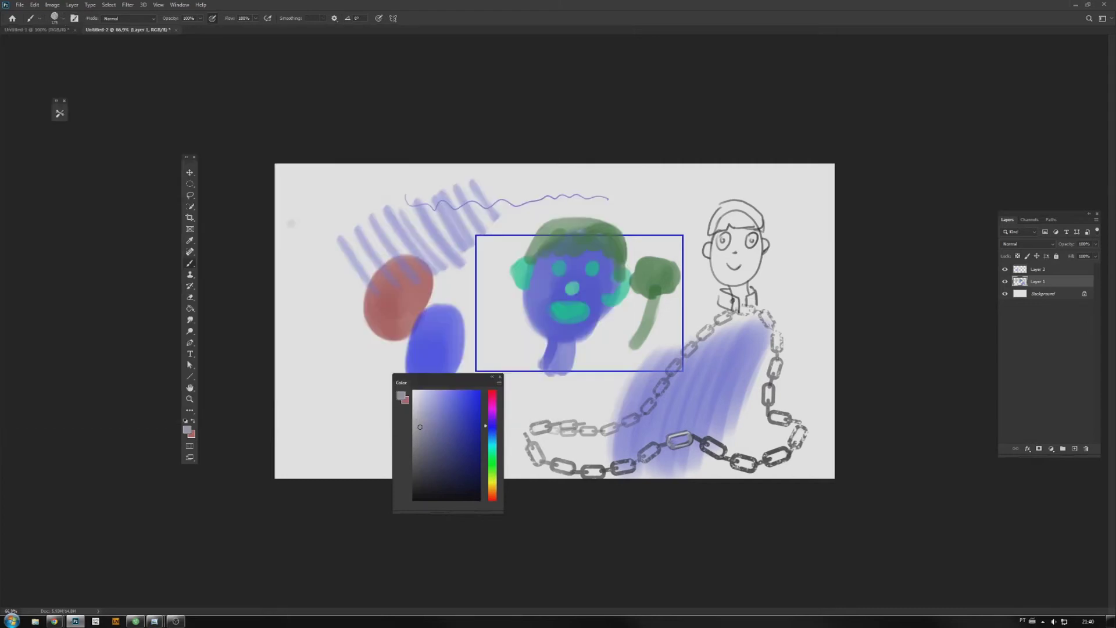
mouse_move(338, 192)
mouse_down()
mouse_move(314, 349)
mouse_move(326, 201)
mouse_move(337, 361)
mouse_move(363, 256)
mouse_move(361, 379)
mouse_move(369, 317)
mouse_move(324, 304)
mouse_move(326, 381)
mouse_move(291, 274)
mouse_move(312, 236)
mouse_move(306, 367)
mouse_move(289, 267)
mouse_move(285, 328)
mouse_move(309, 361)
mouse_move(284, 292)
mouse_move(343, 372)
mouse_up()
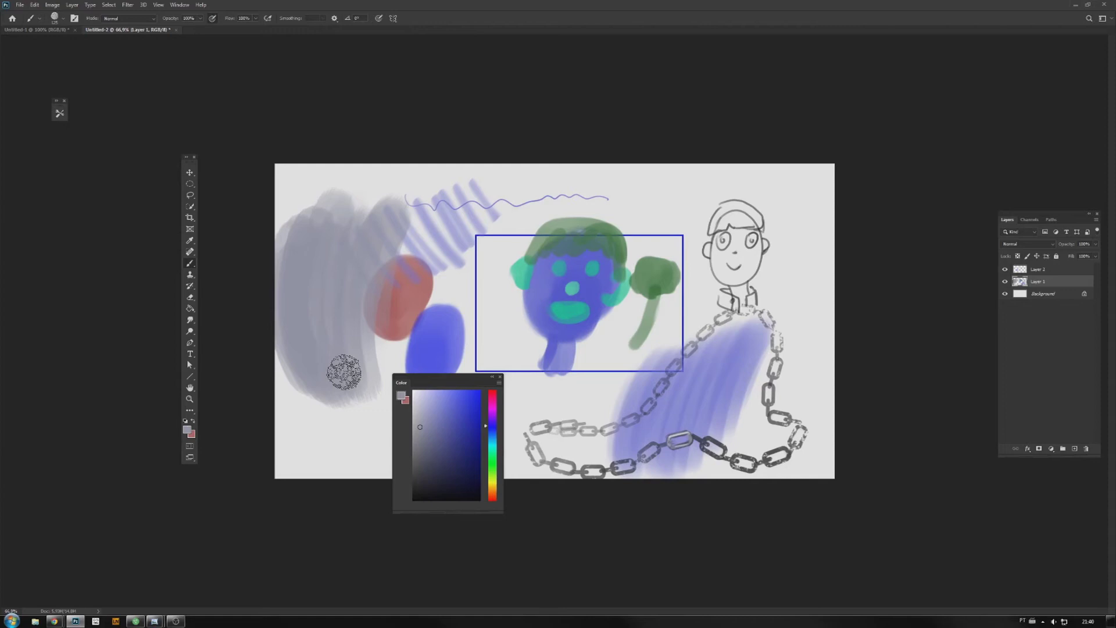
Show the Brush tool's flyout with Brush, Pencil, Color Replacement and Mixer Brush
right_click(190, 265)
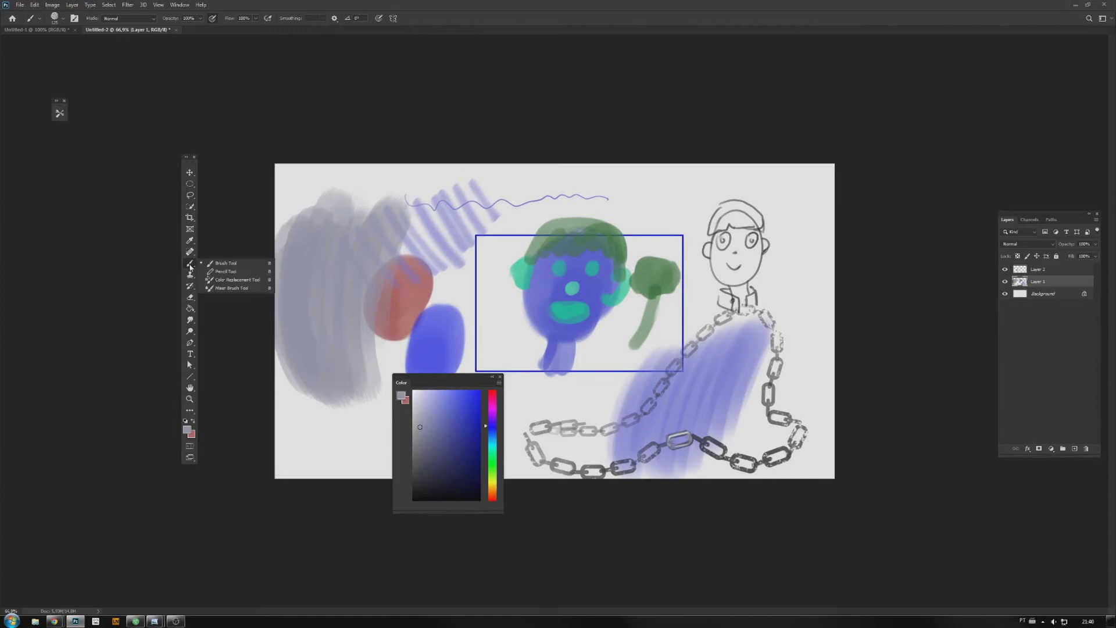
With the Mixer Brush, pull blended grey tails and hatching down from the grey band's bottom
click(236, 291)
drag(324, 391, 346, 433)
mouse_move(327, 389)
mouse_down()
mouse_move(350, 424)
mouse_move(366, 423)
mouse_up()
drag(366, 370, 375, 416)
mouse_move(358, 349)
mouse_down()
mouse_move(389, 399)
mouse_move(387, 424)
mouse_up()
drag(304, 379, 326, 431)
drag(278, 337, 317, 431)
Blend strokes along the band's top, sweep a grey arc and swirl red loops over the red blob
mouse_move(308, 195)
mouse_down()
mouse_move(288, 250)
mouse_move(319, 224)
mouse_up()
mouse_move(355, 190)
mouse_down()
mouse_move(336, 225)
mouse_move(349, 241)
mouse_up()
drag(392, 181, 364, 227)
mouse_move(378, 359)
mouse_down()
mouse_move(431, 238)
mouse_move(462, 302)
mouse_up()
mouse_move(393, 317)
mouse_down()
mouse_move(467, 251)
mouse_move(414, 273)
mouse_move(424, 319)
mouse_move(405, 285)
mouse_move(435, 352)
mouse_move(387, 328)
mouse_move(402, 359)
mouse_move(450, 343)
mouse_up()
drag(431, 279, 457, 349)
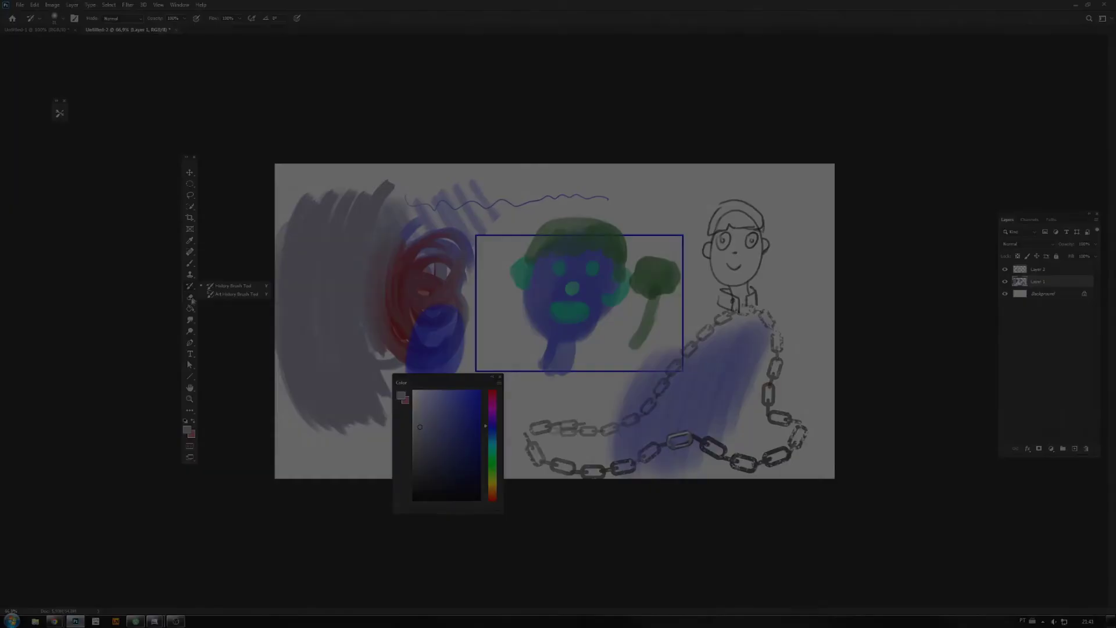
click(190, 297)
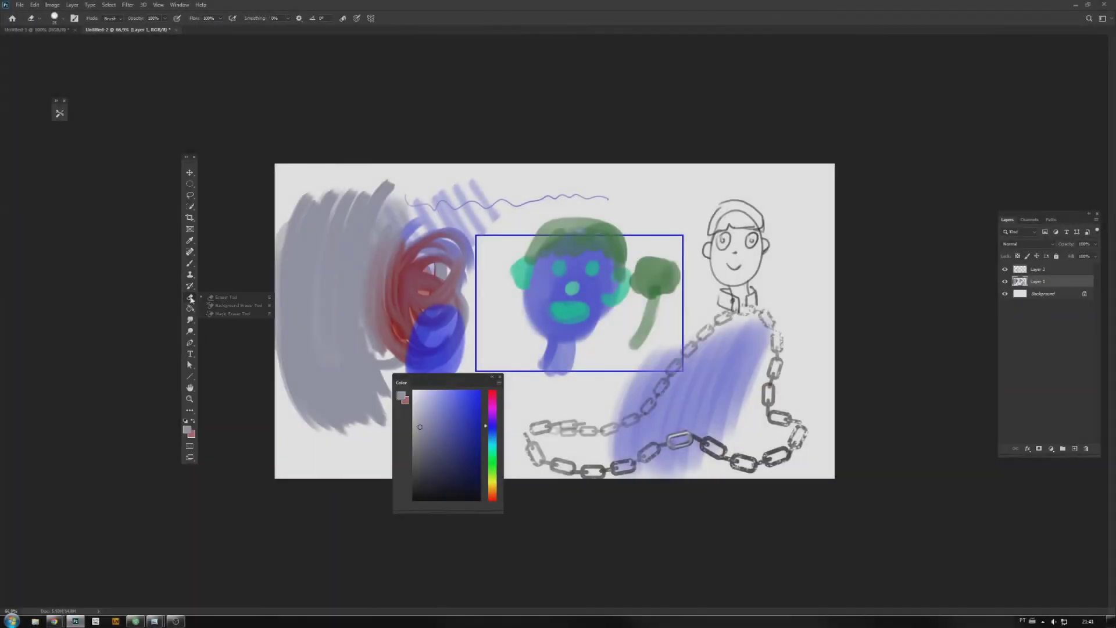
Extend the grey area downward with two more brush strokes at its bottom
click(192, 299)
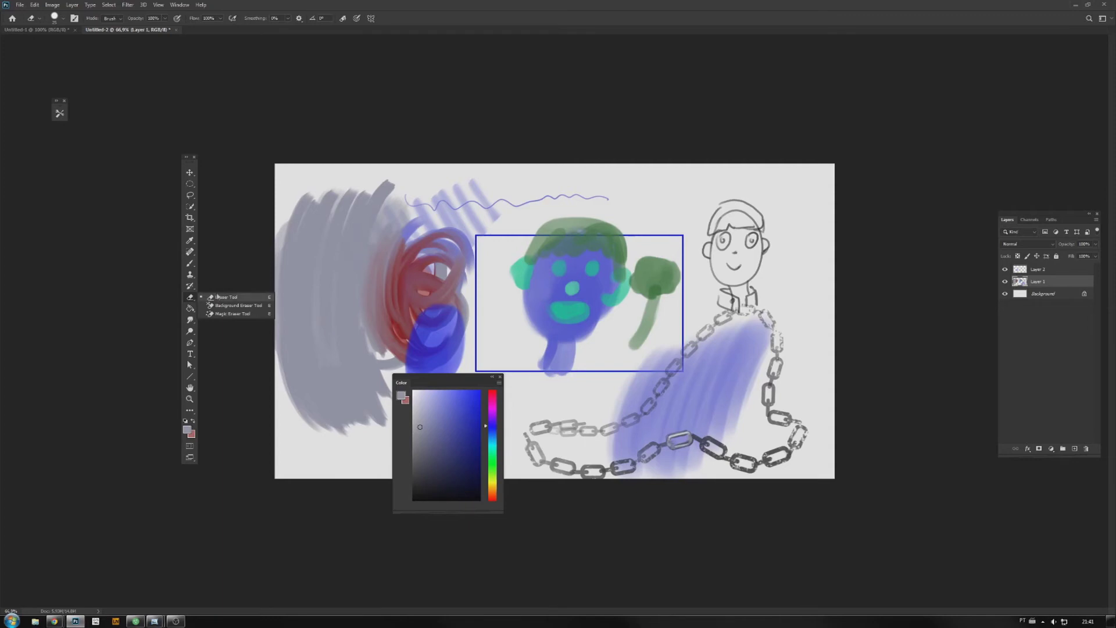
click(190, 300)
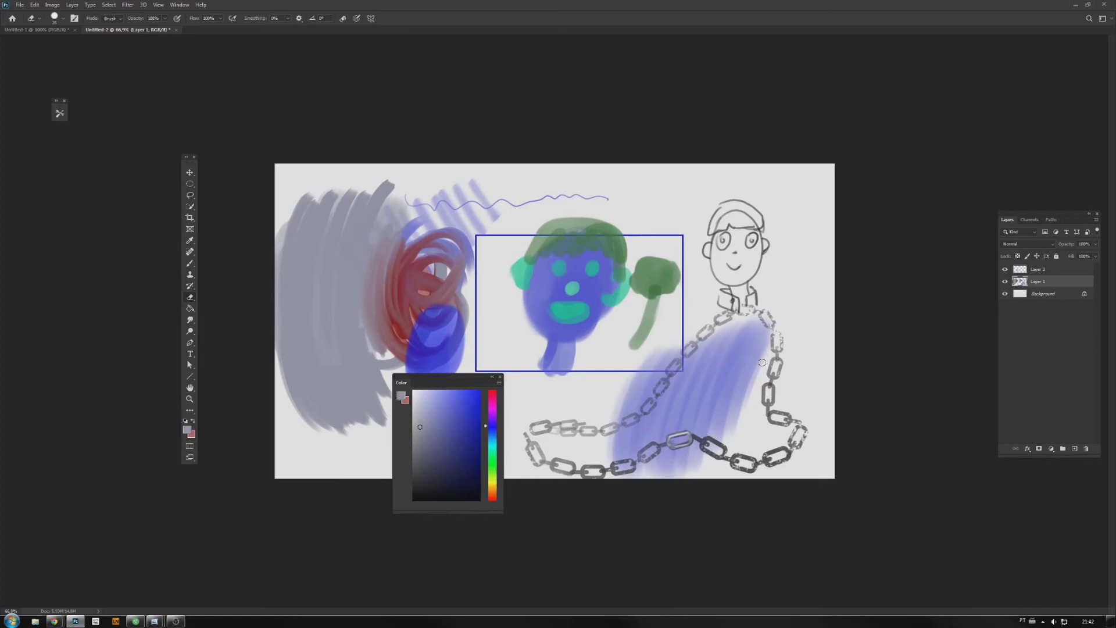
key(b)
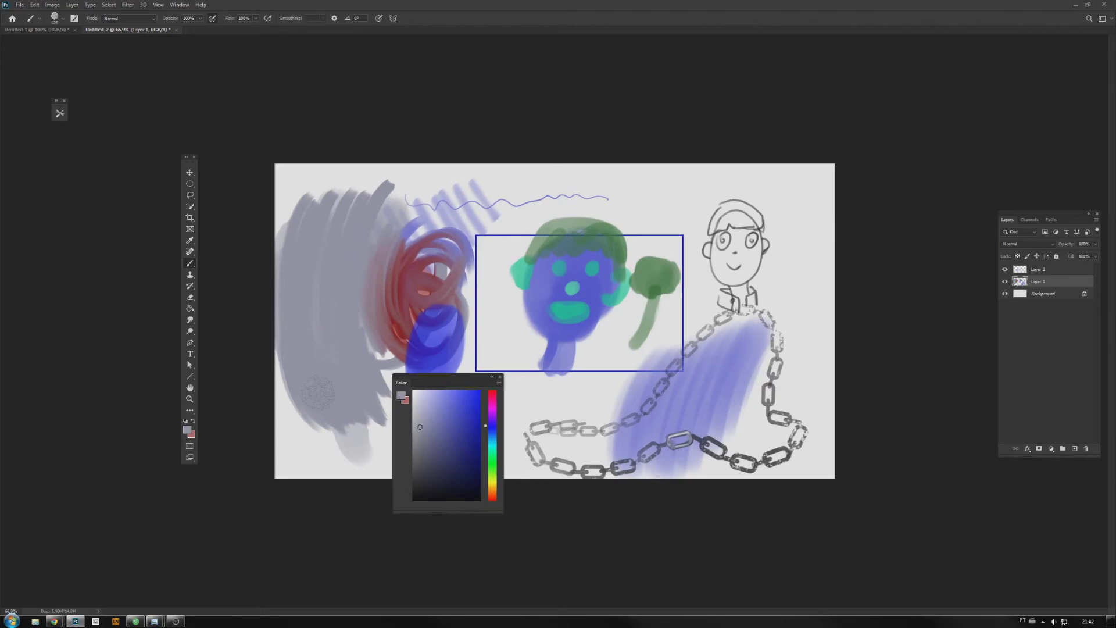
drag(344, 414, 341, 468)
mouse_move(304, 373)
mouse_down()
mouse_move(321, 474)
mouse_move(360, 451)
mouse_move(374, 458)
mouse_move(307, 465)
mouse_move(374, 431)
mouse_move(293, 453)
mouse_move(363, 397)
mouse_move(310, 437)
mouse_move(378, 408)
mouse_move(381, 393)
mouse_move(384, 427)
mouse_up()
Erase the small grey fleck beside the grey area and move the Color panel aside
key(e)
drag(443, 381, 517, 397)
mouse_move(388, 378)
mouse_down()
mouse_move(285, 436)
mouse_move(307, 409)
mouse_up()
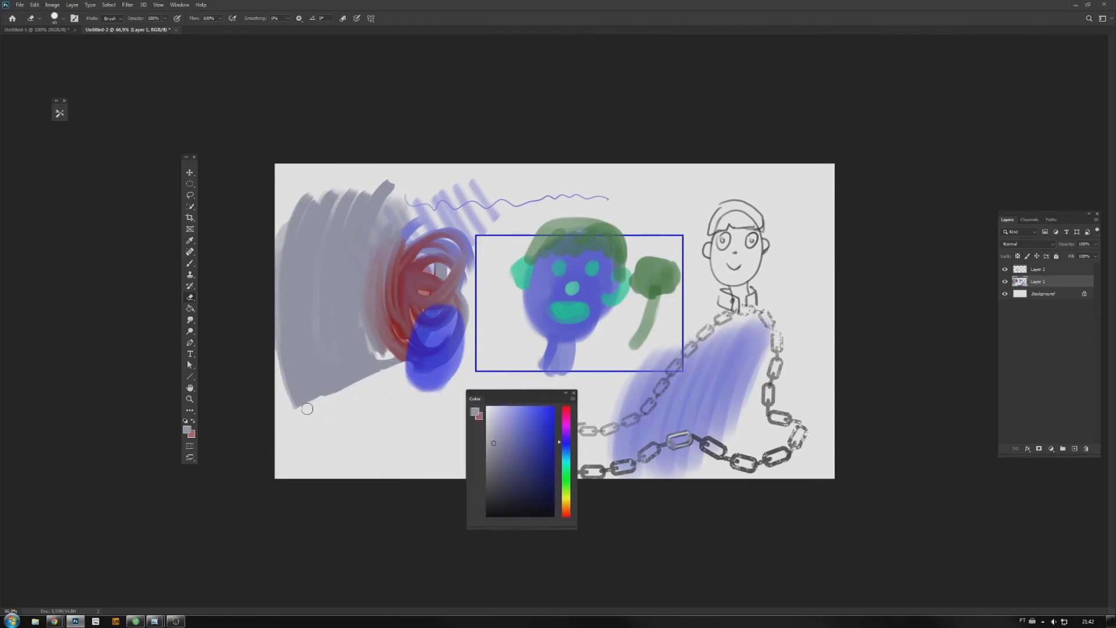
click(63, 18)
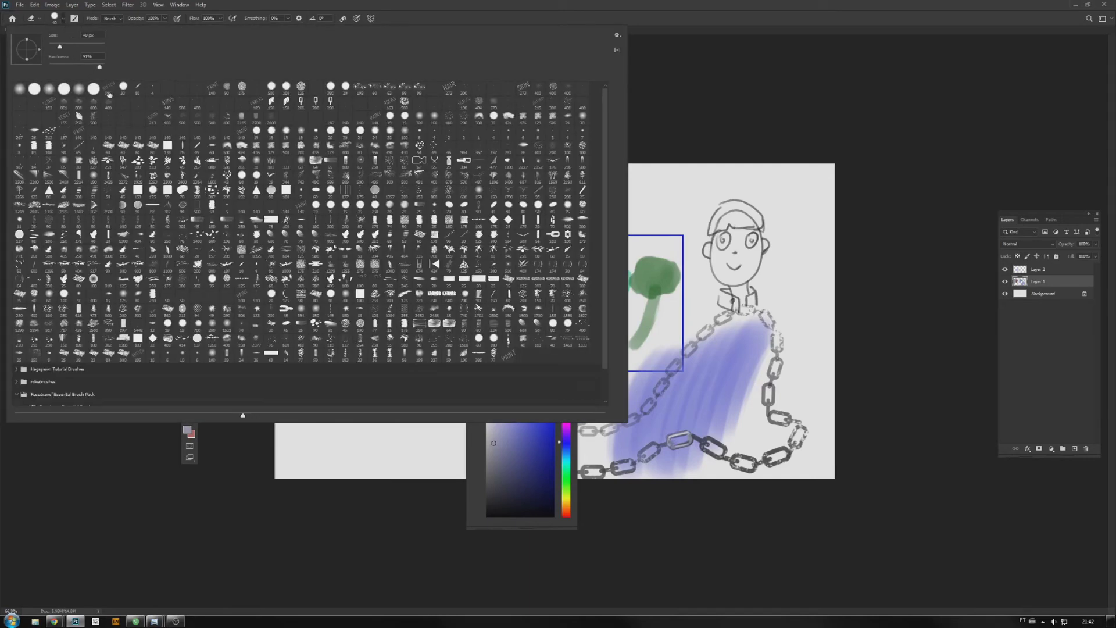
With a 175 px soft eraser tip, wipe the grey paint, red scribble and blue stripes off the left
click(241, 88)
click(62, 18)
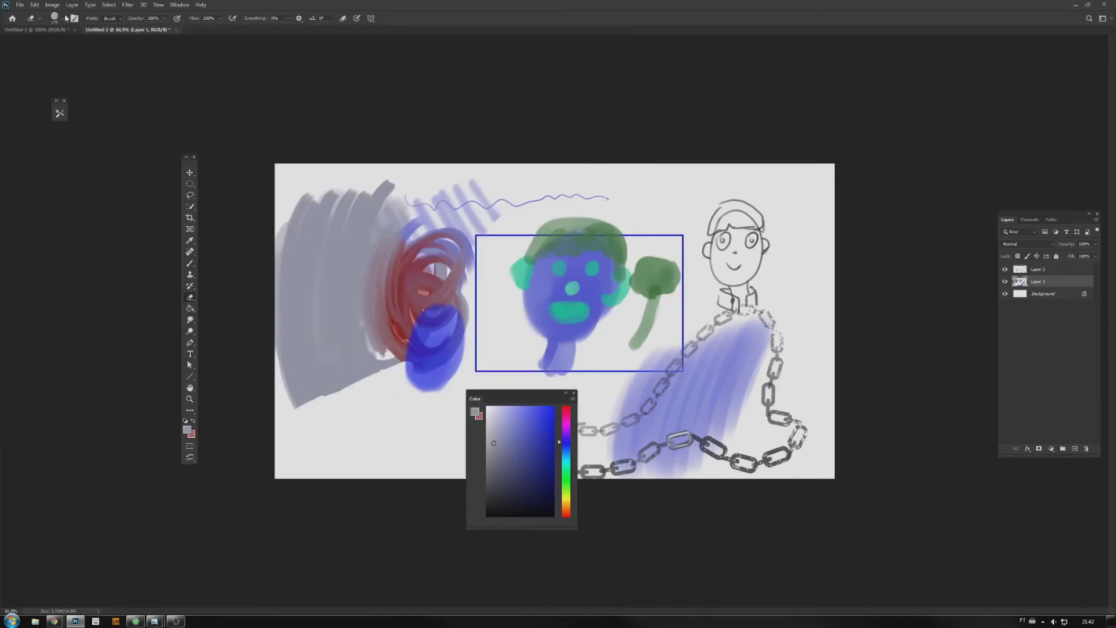
drag(314, 326, 300, 396)
mouse_move(326, 302)
mouse_down()
mouse_move(314, 387)
mouse_move(337, 386)
mouse_up()
mouse_move(360, 290)
mouse_down()
mouse_move(372, 367)
mouse_move(396, 346)
mouse_move(419, 346)
mouse_up()
mouse_move(387, 269)
mouse_down()
mouse_move(445, 340)
mouse_move(418, 269)
mouse_move(448, 311)
mouse_up()
drag(441, 274, 207, 356)
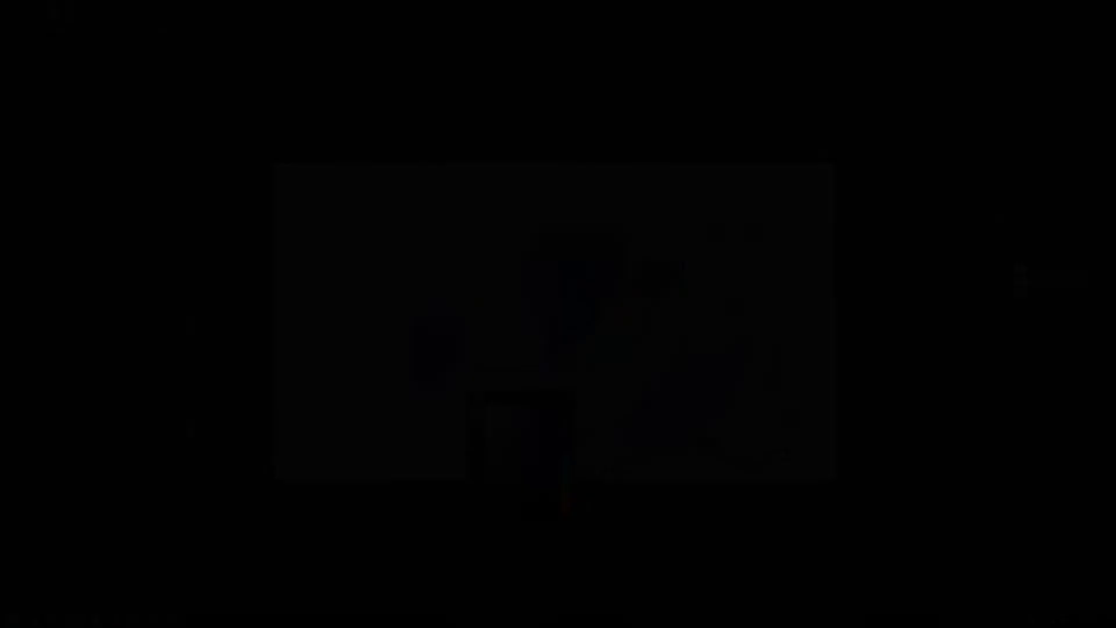
Add a new empty layer and fill it with grey-blue using the Paint Bucket
right_click(190, 308)
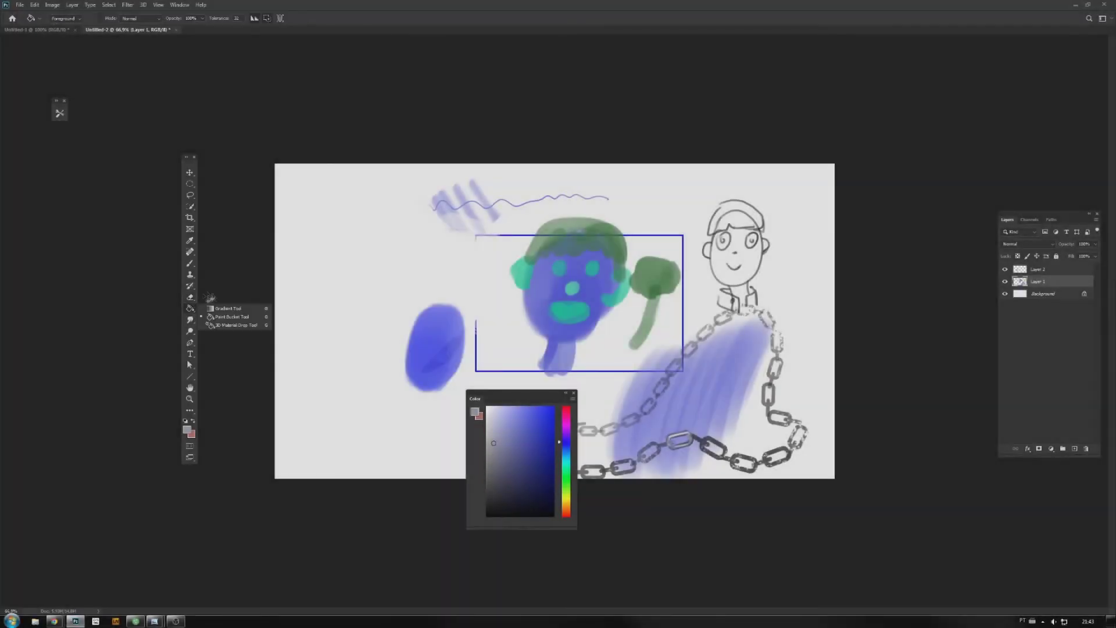
click(204, 316)
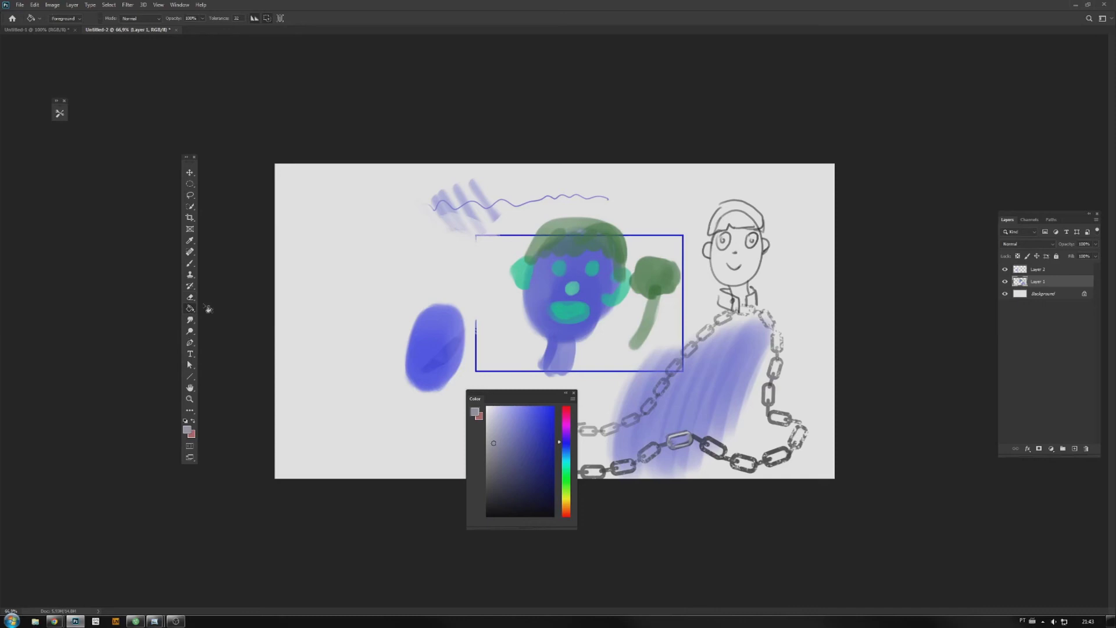
right_click(191, 309)
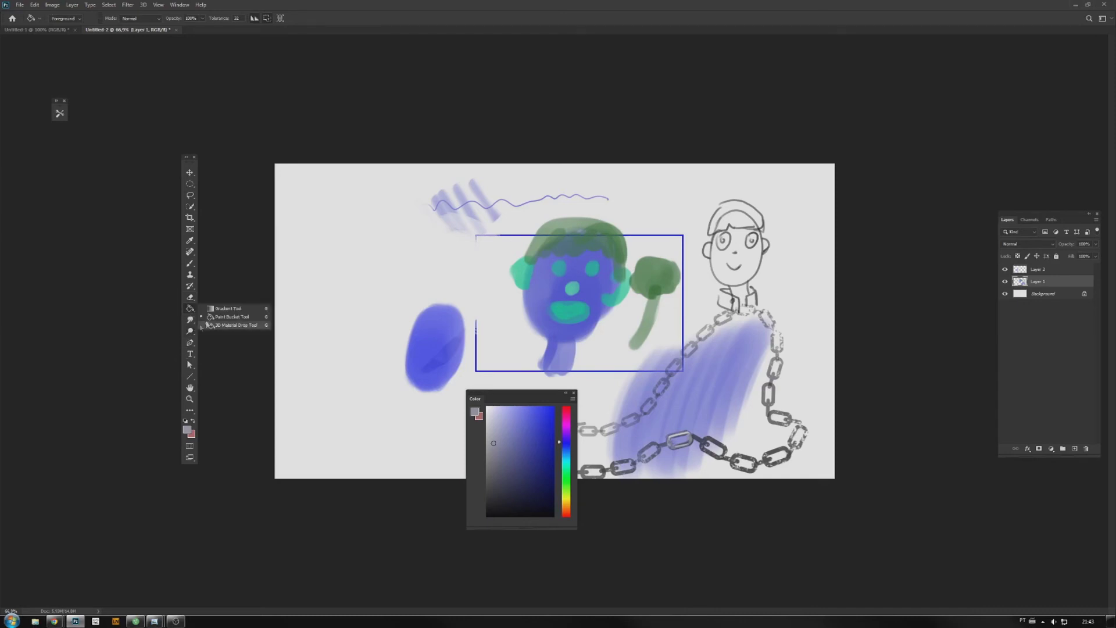
click(223, 320)
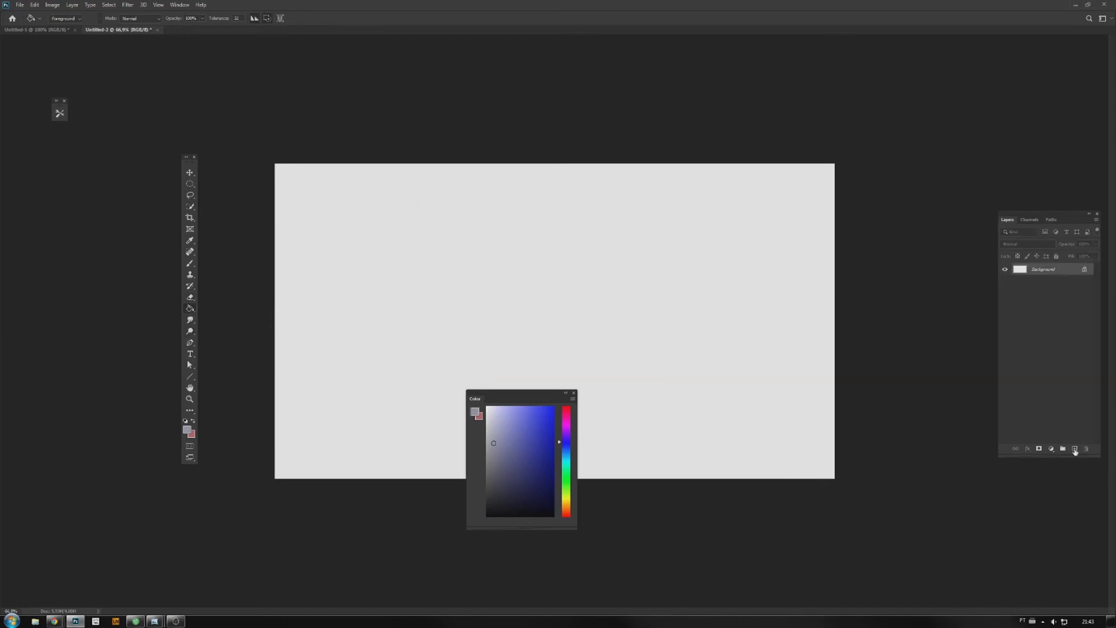
click(1075, 450)
click(721, 398)
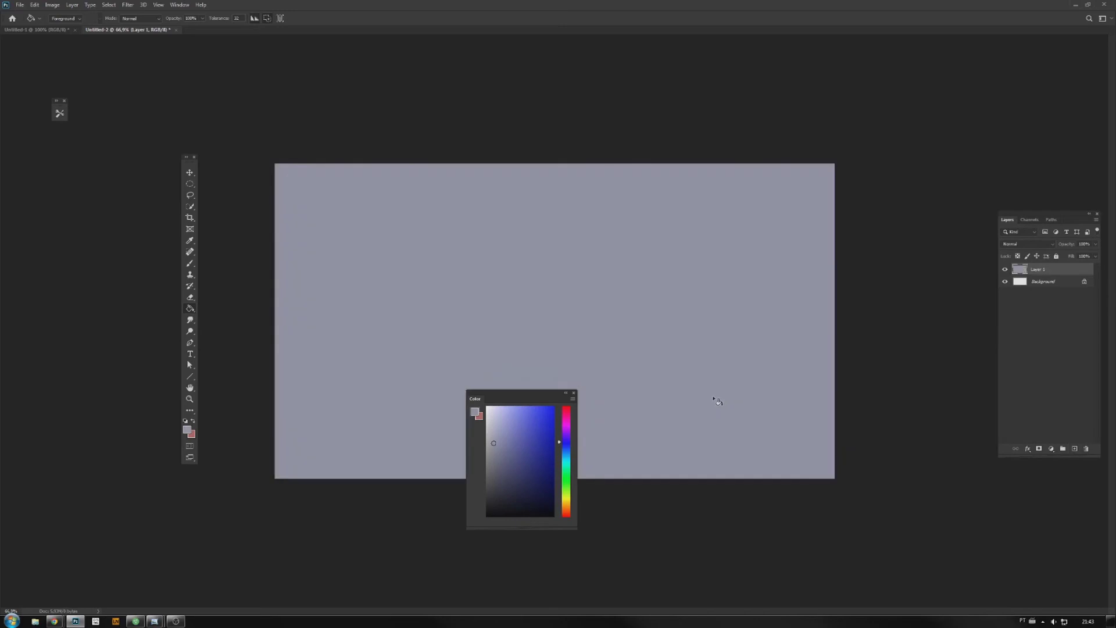
Refill the layer with vivid, greyer and lighter blues, settling on a darker greyish blue
click(528, 428)
click(629, 398)
click(504, 447)
click(675, 394)
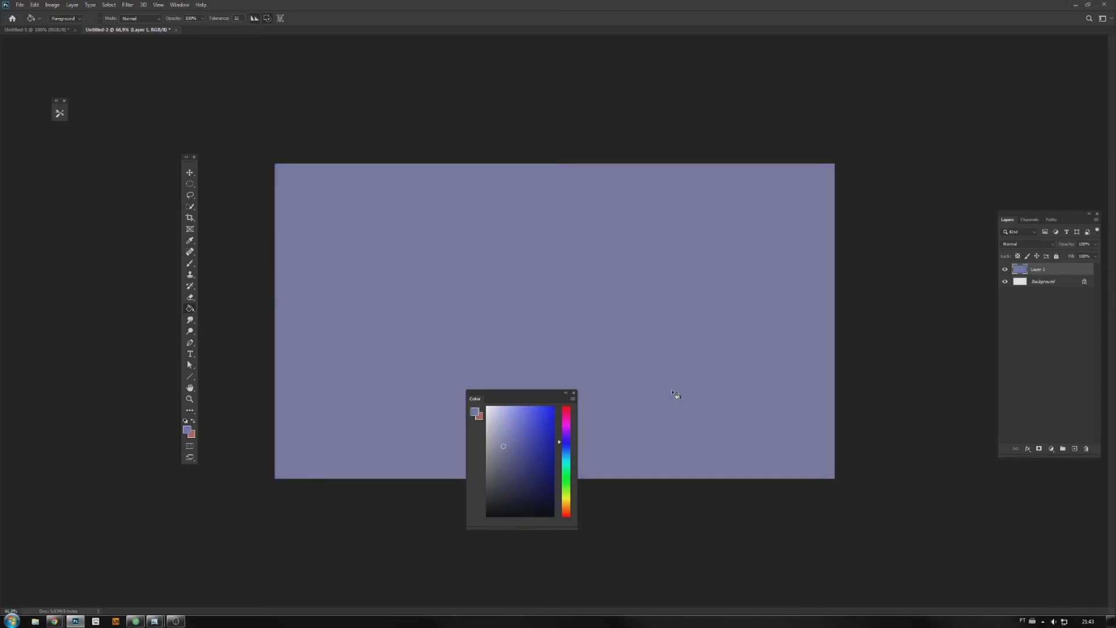
click(494, 423)
click(634, 398)
click(498, 449)
click(627, 405)
right_click(190, 309)
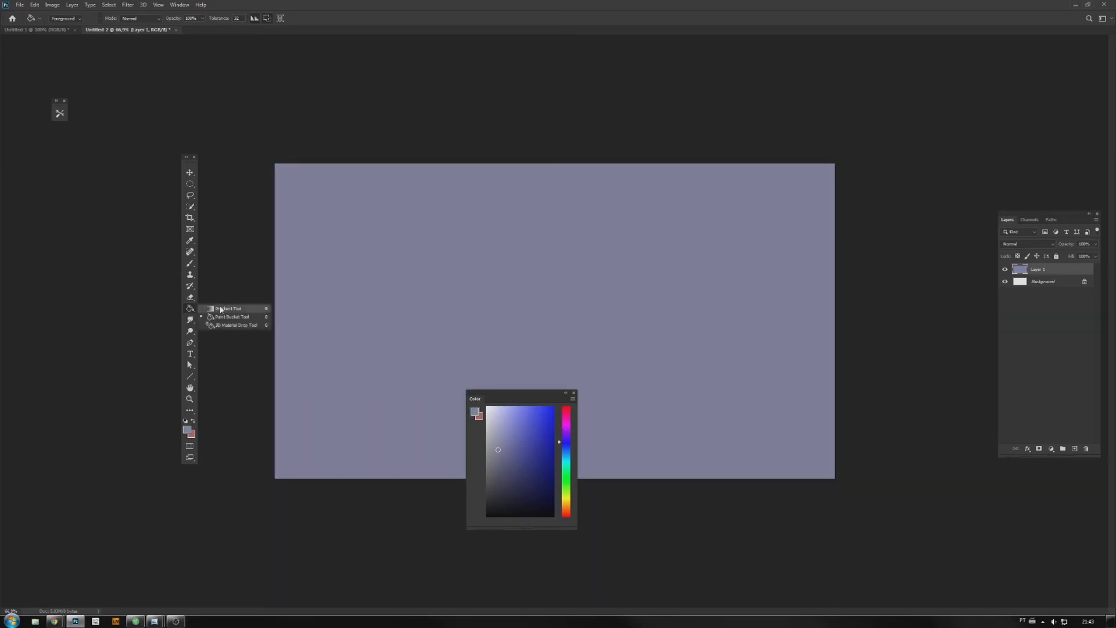
click(220, 308)
Fill the layer with a vertical linear gradient from bright blue at the top to grey
drag(564, 144, 573, 349)
click(536, 424)
drag(576, 147, 579, 355)
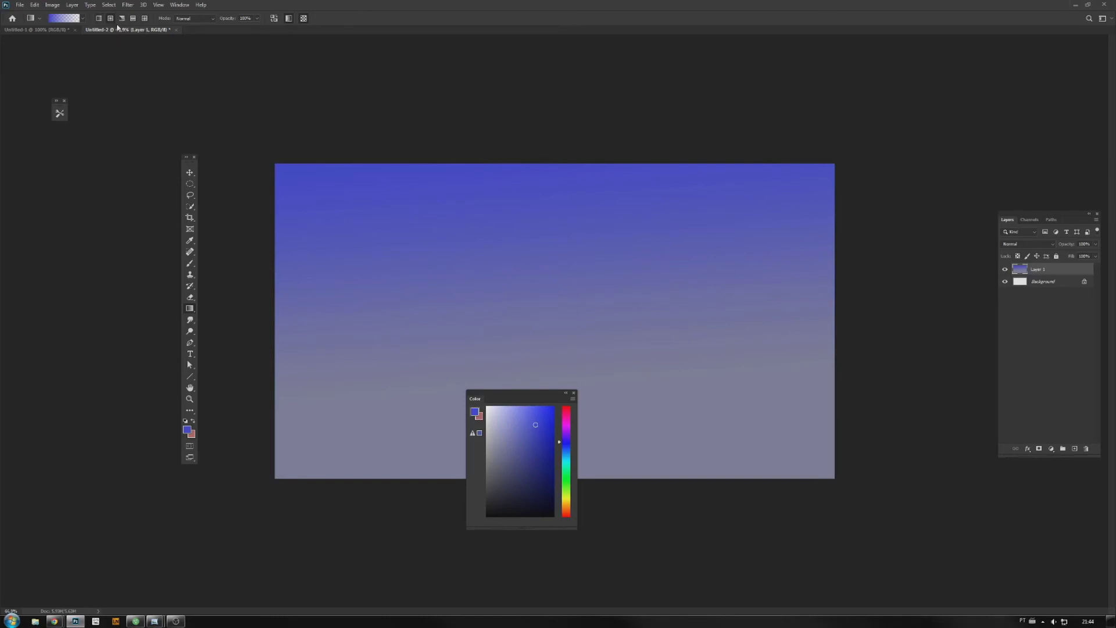
Switch the colour to pink and drag a large pink radial glow right of centre
click(567, 413)
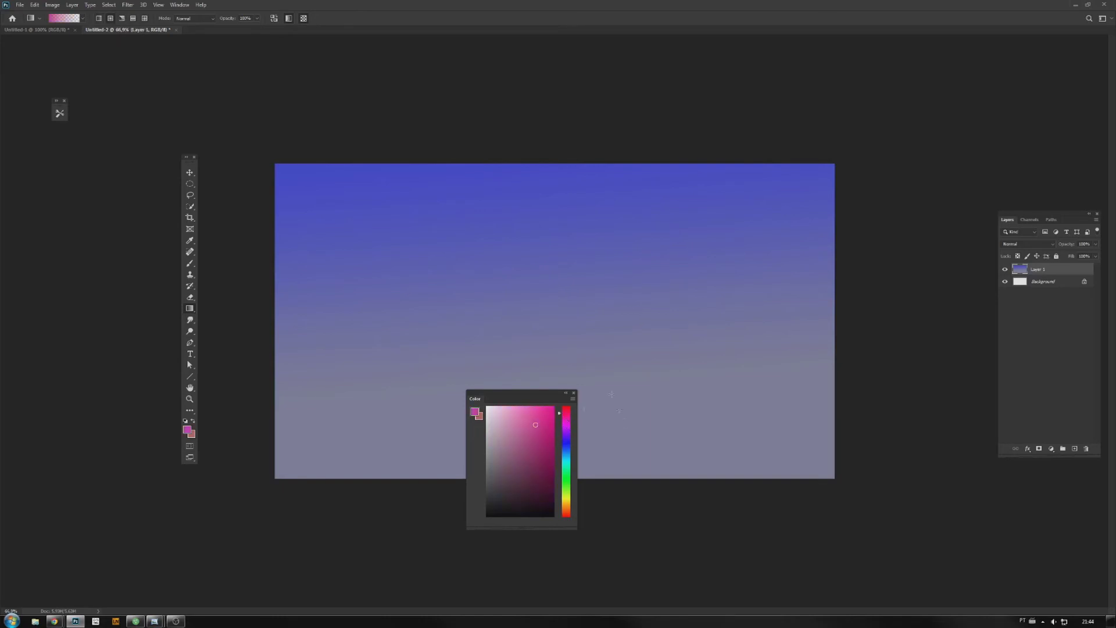
drag(594, 324, 708, 466)
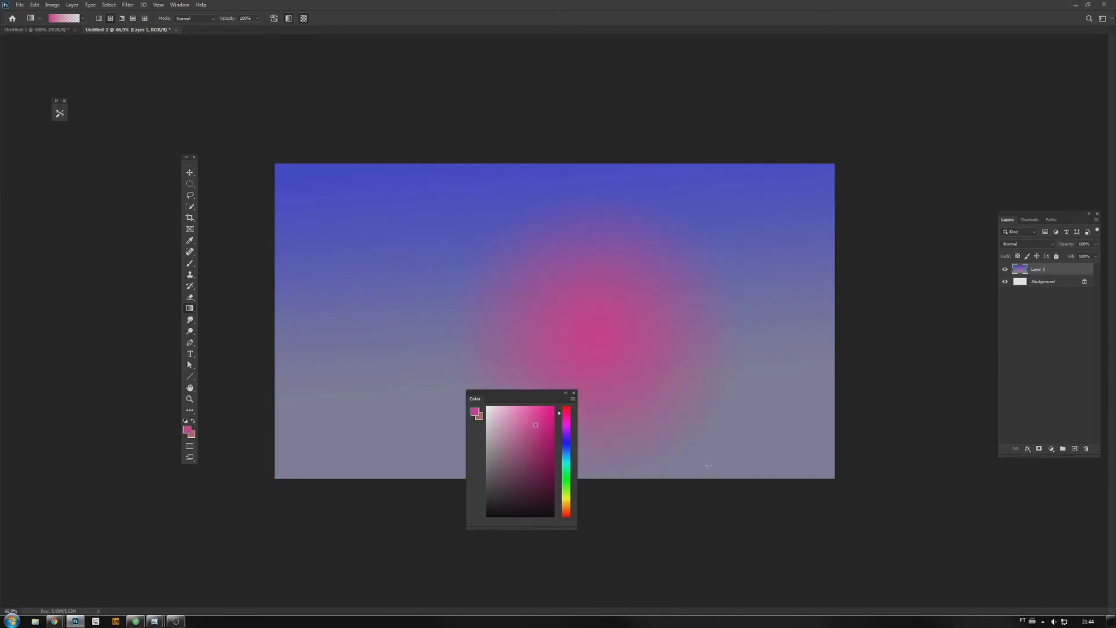
drag(663, 304, 817, 414)
drag(458, 370, 287, 454)
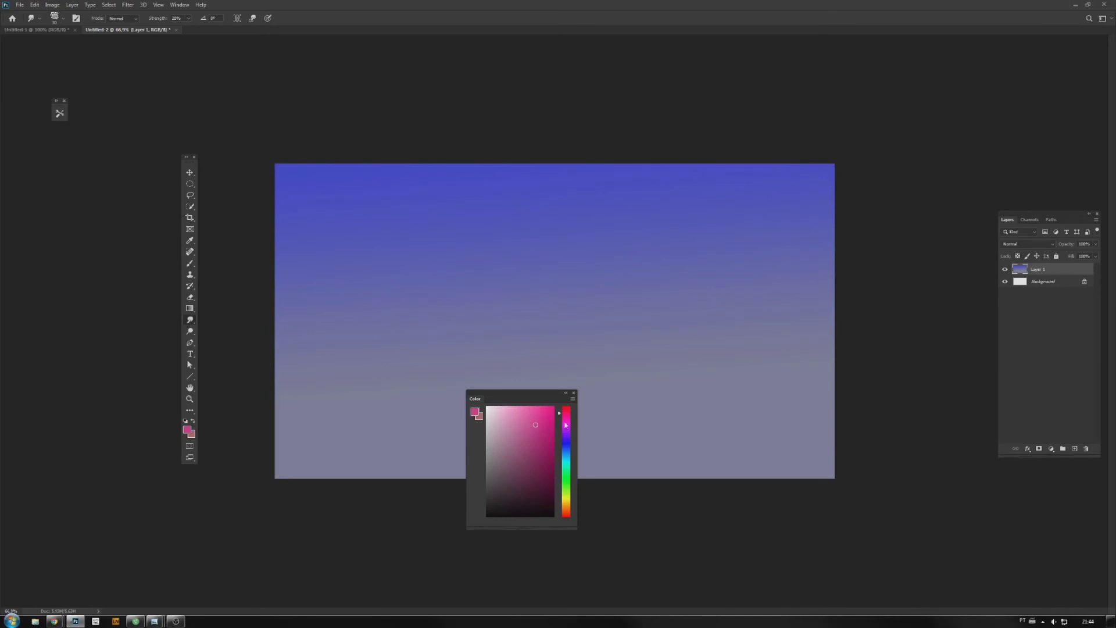
Paint a tilted near-black oval on the left with the brush, adding a few darker dabs
drag(518, 487, 488, 514)
key(b)
mouse_move(390, 314)
mouse_down()
mouse_move(378, 386)
mouse_move(419, 303)
mouse_move(410, 285)
mouse_move(360, 325)
mouse_up()
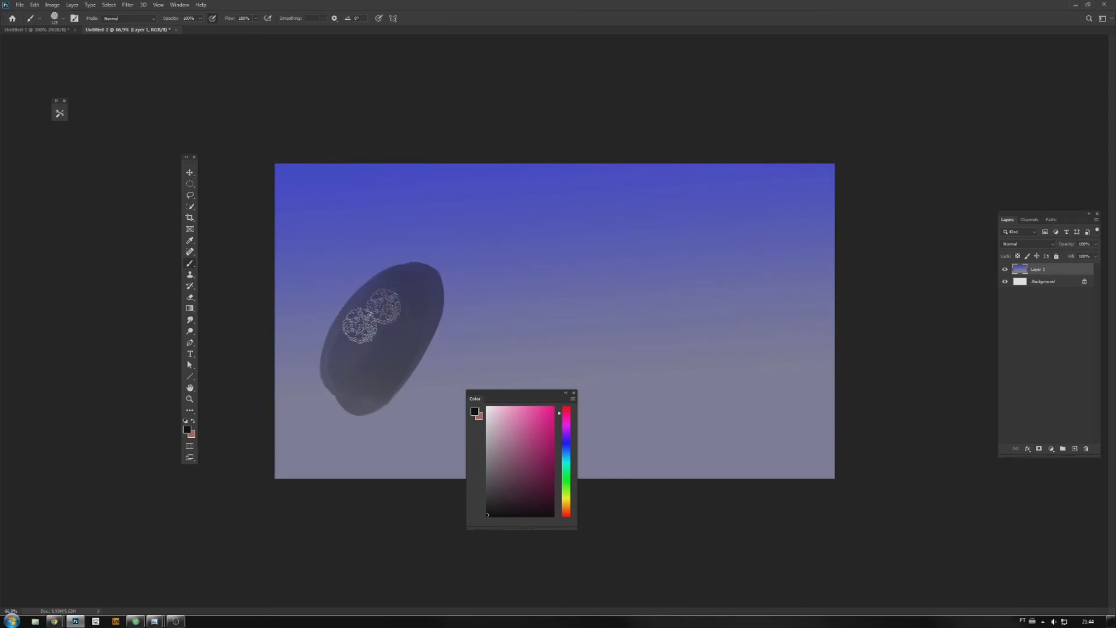
mouse_move(349, 374)
mouse_down()
mouse_move(395, 292)
mouse_move(353, 370)
mouse_move(340, 359)
mouse_move(400, 299)
mouse_move(371, 359)
mouse_move(354, 359)
mouse_move(386, 296)
mouse_move(410, 332)
mouse_move(331, 381)
mouse_move(415, 298)
mouse_move(341, 381)
mouse_move(392, 303)
mouse_move(361, 349)
mouse_up()
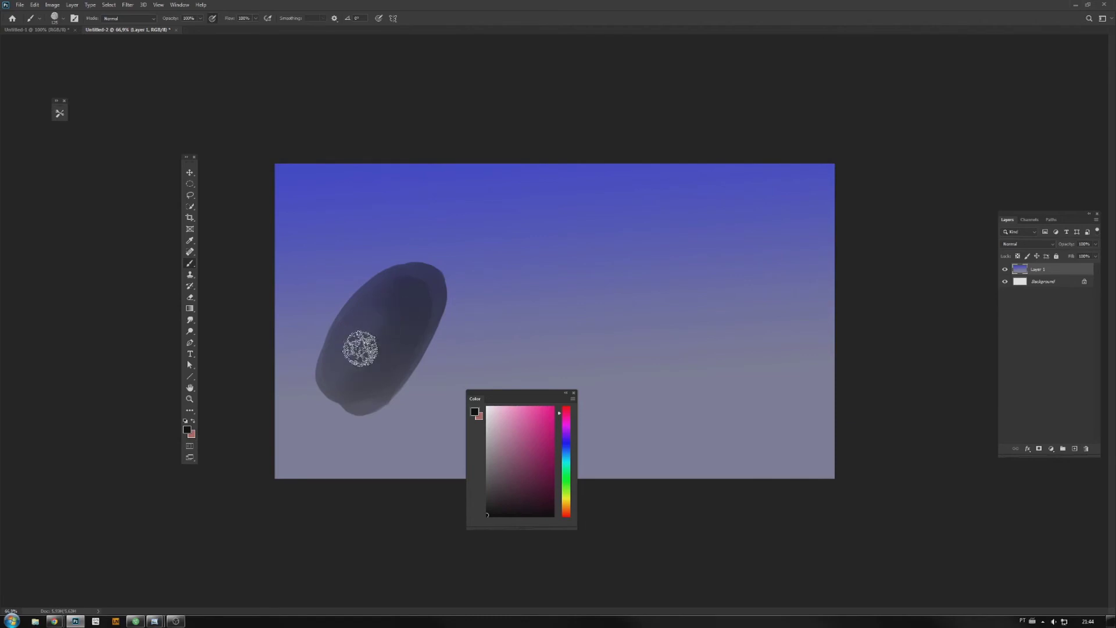
click(382, 329)
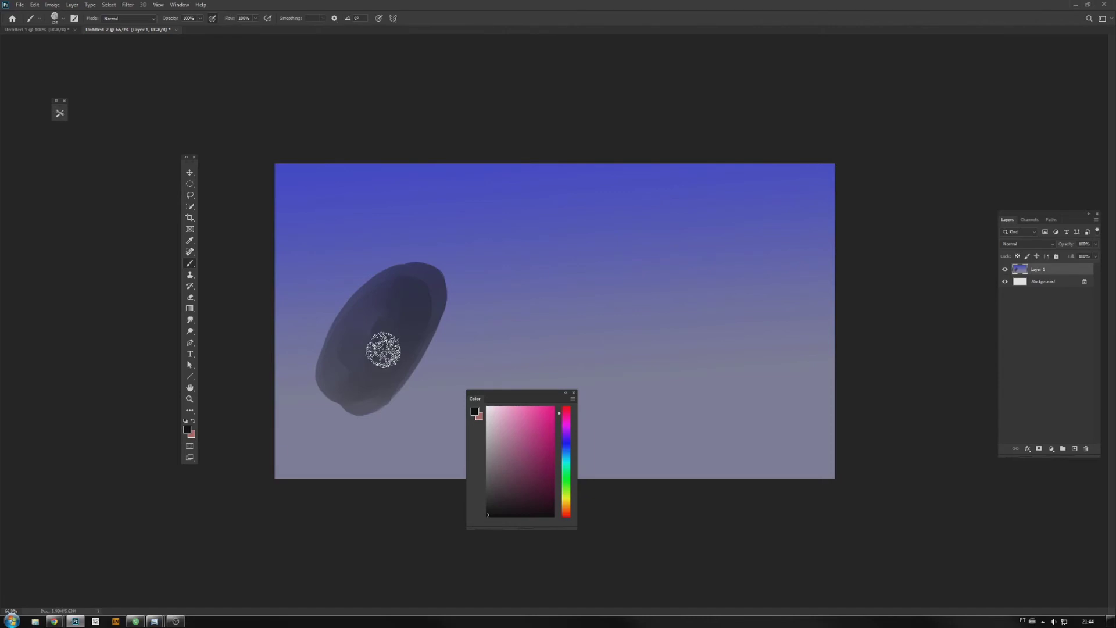
click(383, 349)
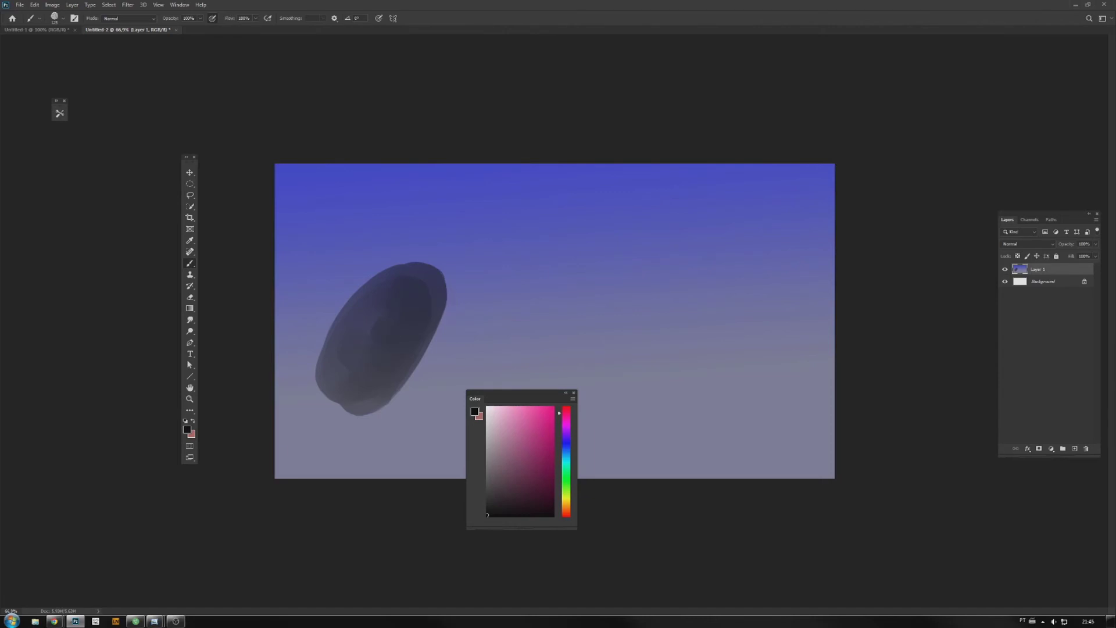
click(190, 320)
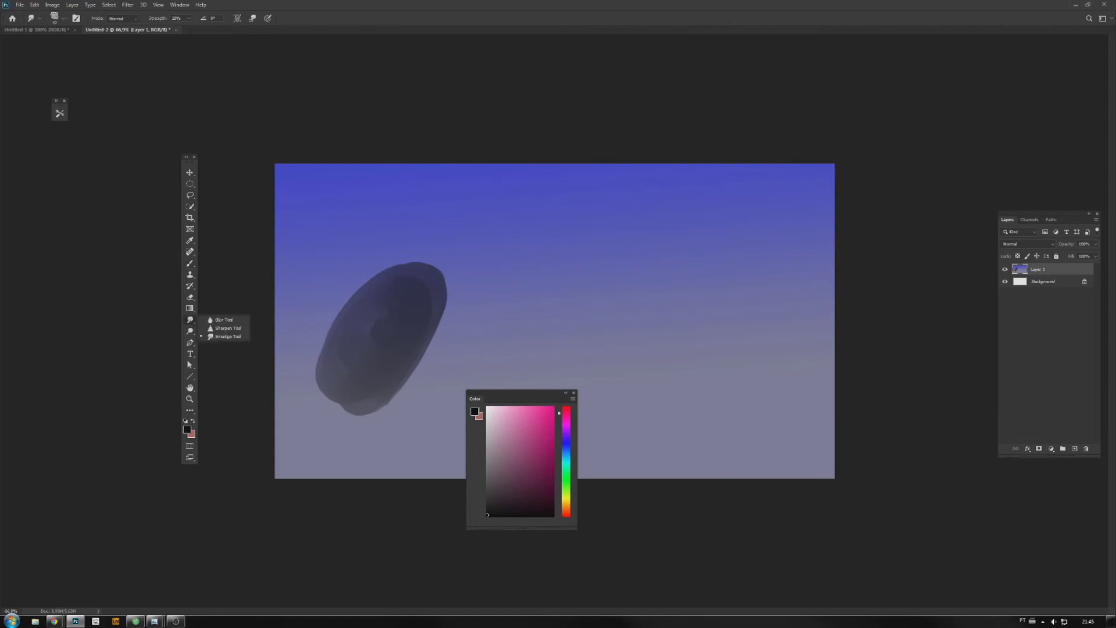
Smudge the oval's lower-right edge outward and its lower-left edge downward into a soft haze
click(378, 389)
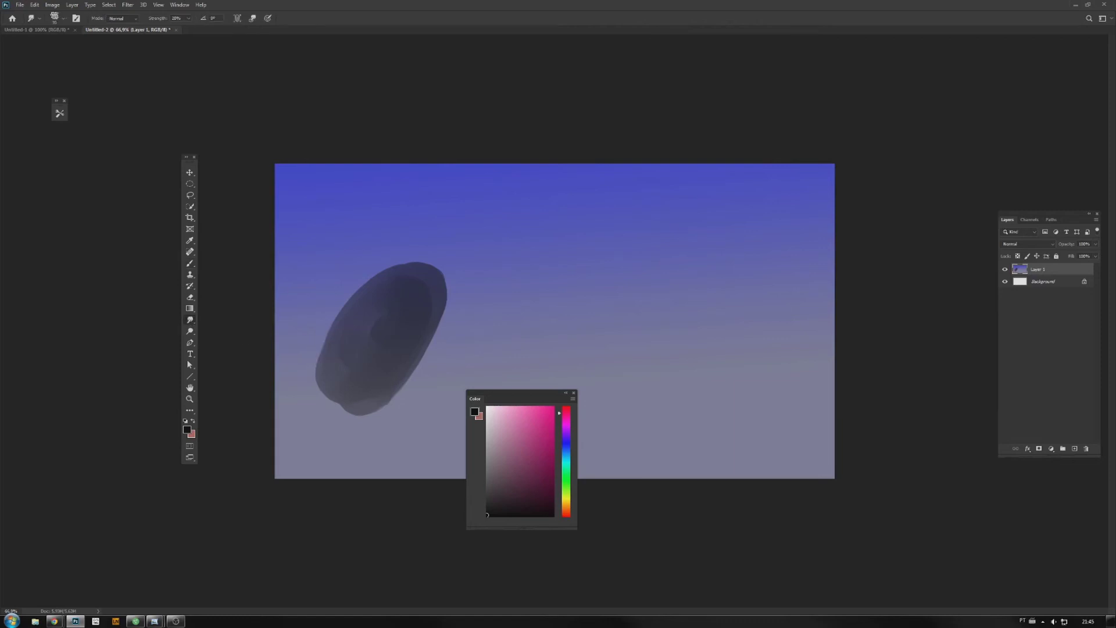
mouse_move(384, 407)
mouse_down()
mouse_move(435, 340)
mouse_move(451, 281)
mouse_move(455, 322)
mouse_move(425, 375)
mouse_move(348, 415)
mouse_up()
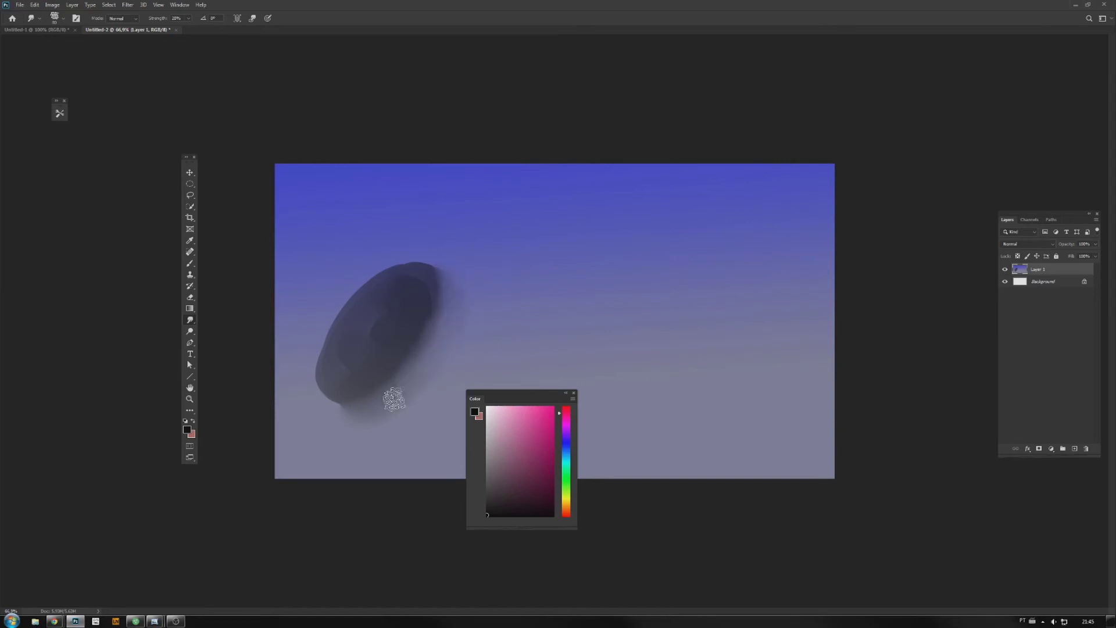
drag(342, 411, 344, 427)
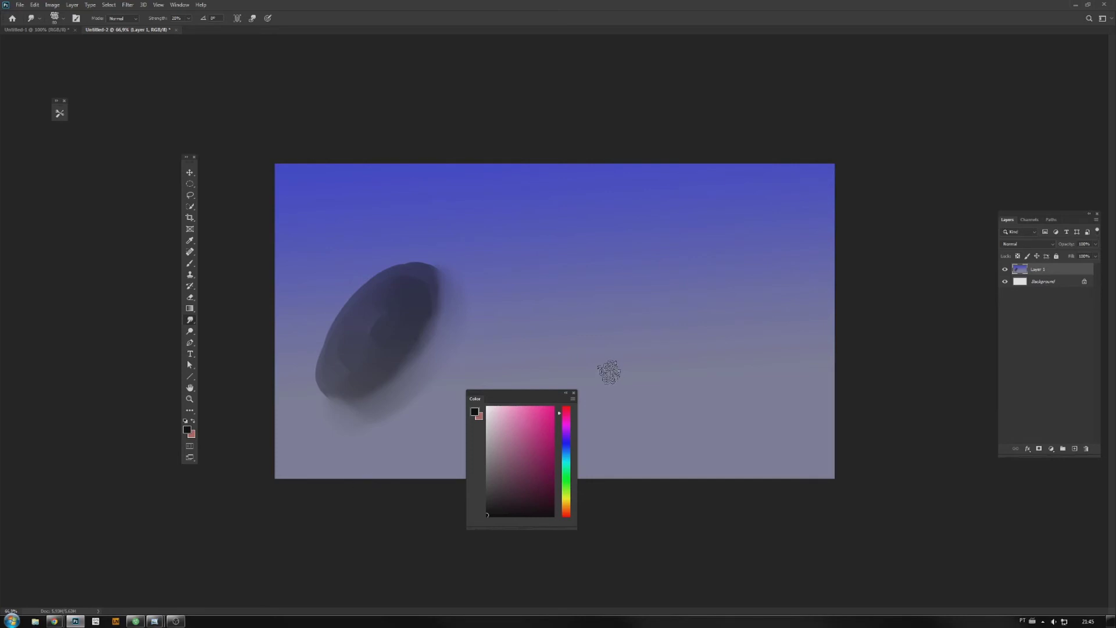
right_click(190, 320)
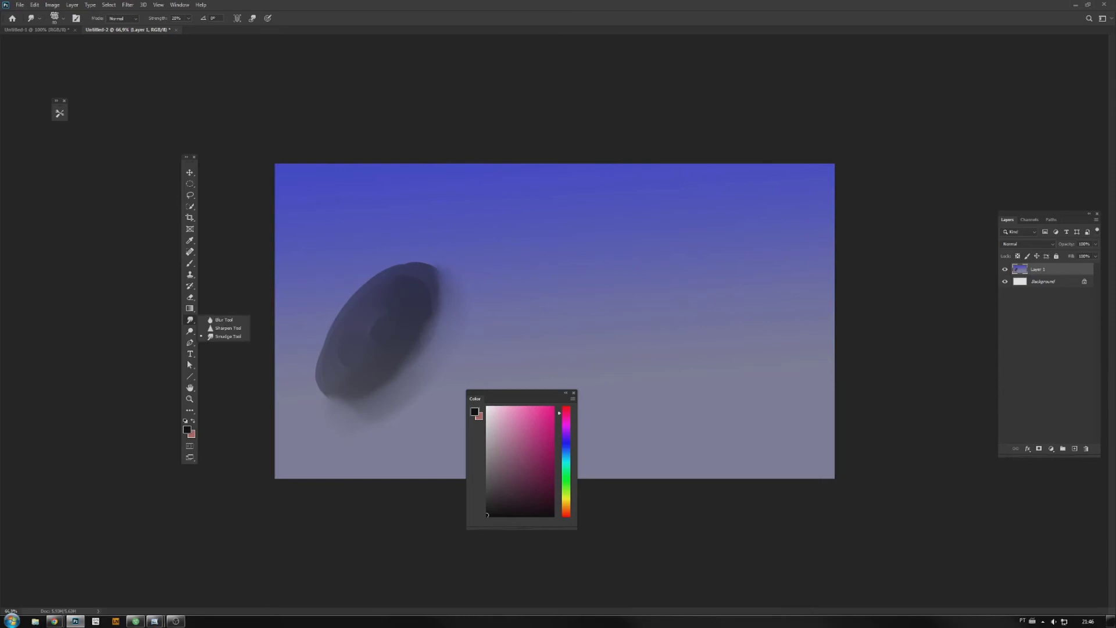
Blur the lower area of the dark oval with a large Blur Tool brush
click(237, 323)
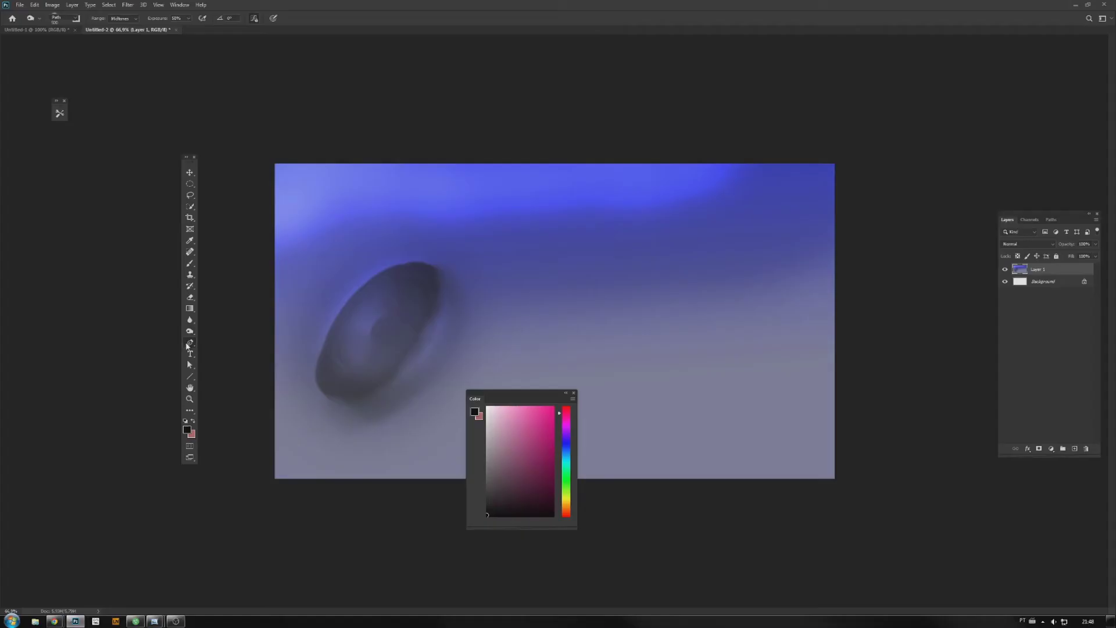
click(187, 345)
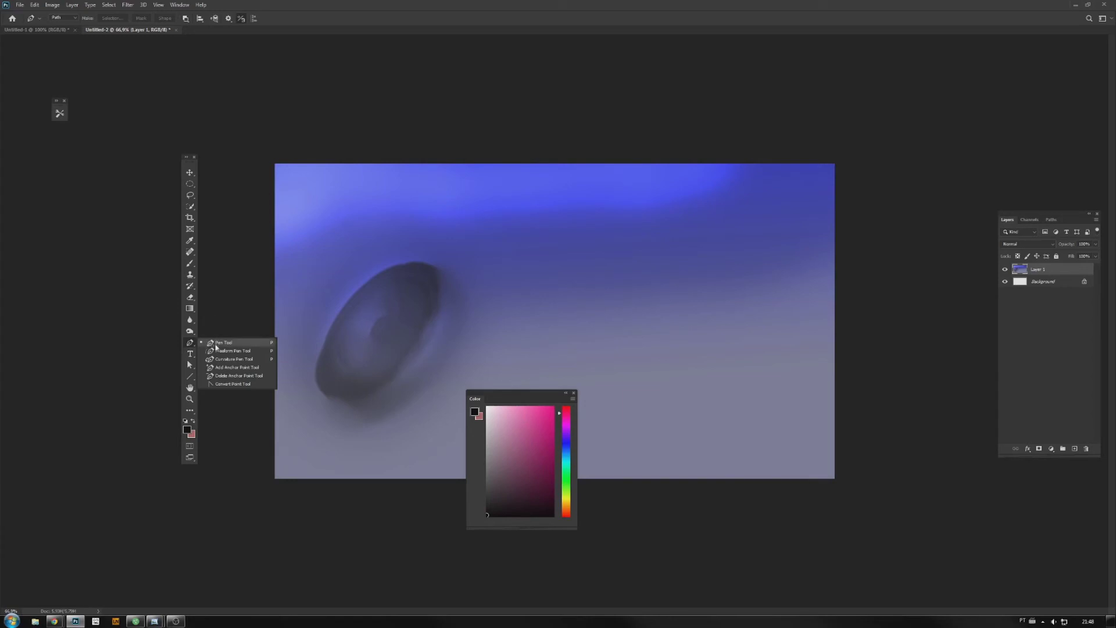
Trace a closed curved pen path around the dark oval
click(248, 322)
click(334, 300)
drag(495, 227, 508, 227)
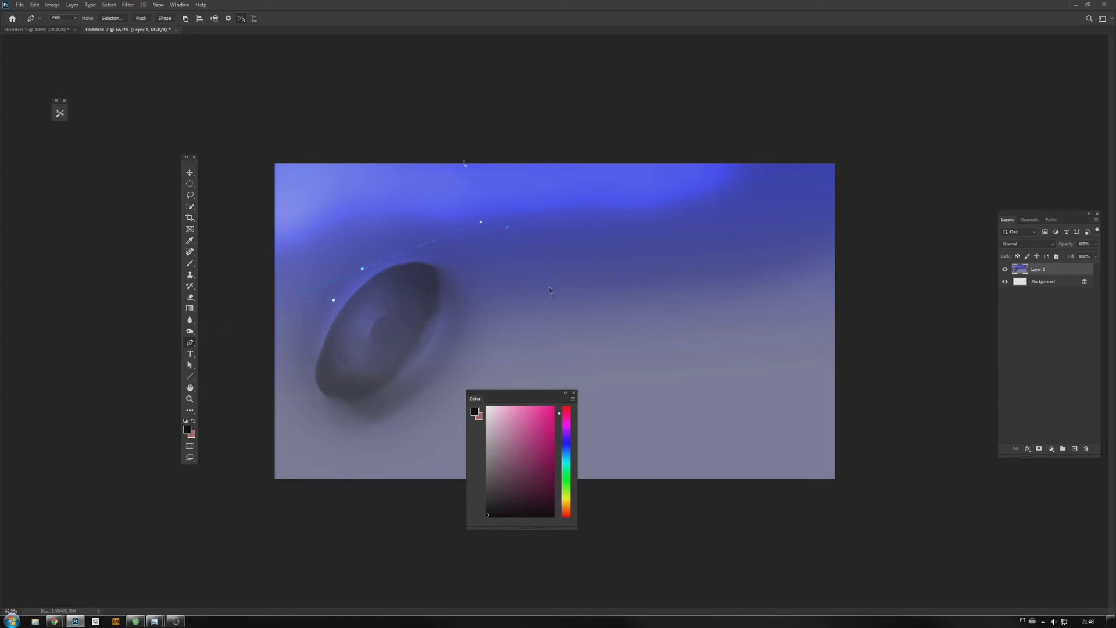
click(413, 380)
click(334, 302)
ctrl+click(375, 382)
Convert the pen path into a selection with Make Selection
click(113, 18)
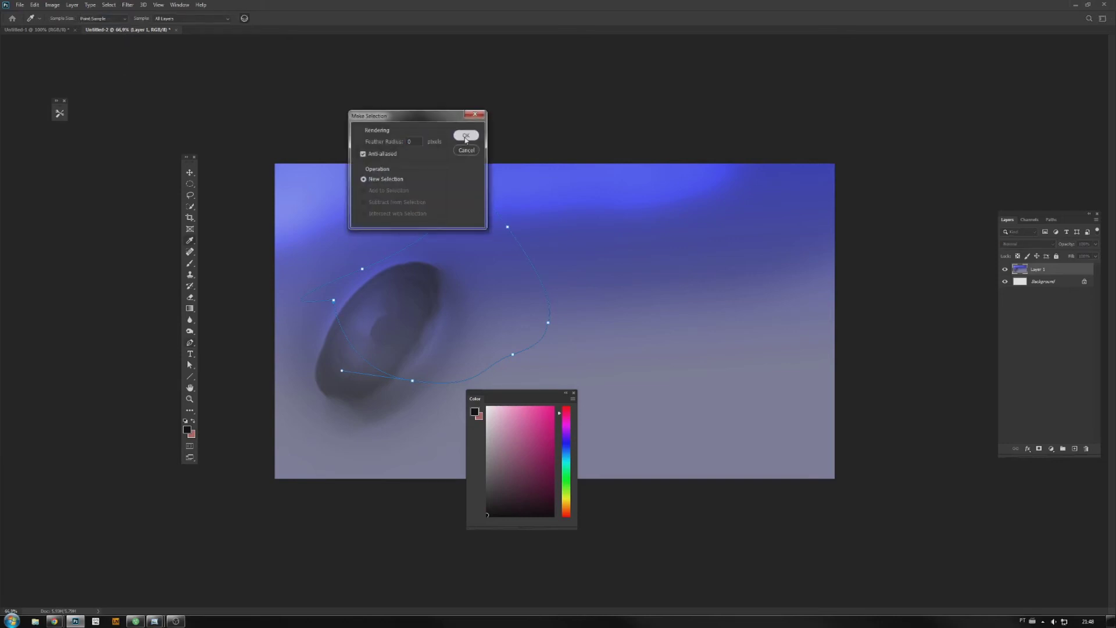
click(465, 136)
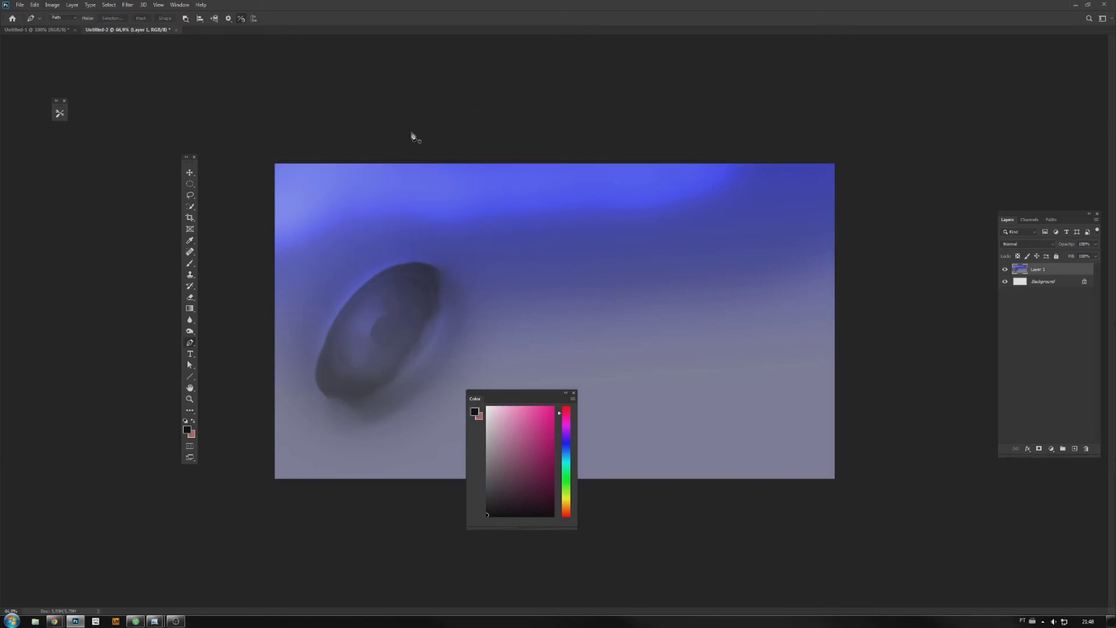
click(190, 196)
click(218, 198)
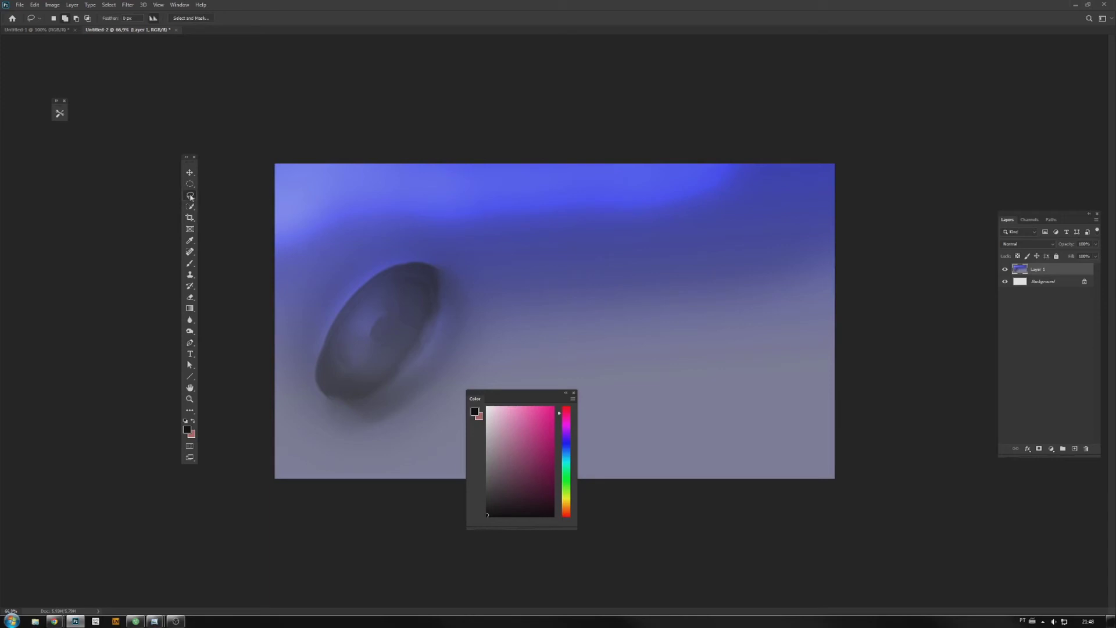
Add a Lorem Ipsum placeholder text layer on the canvas
click(195, 355)
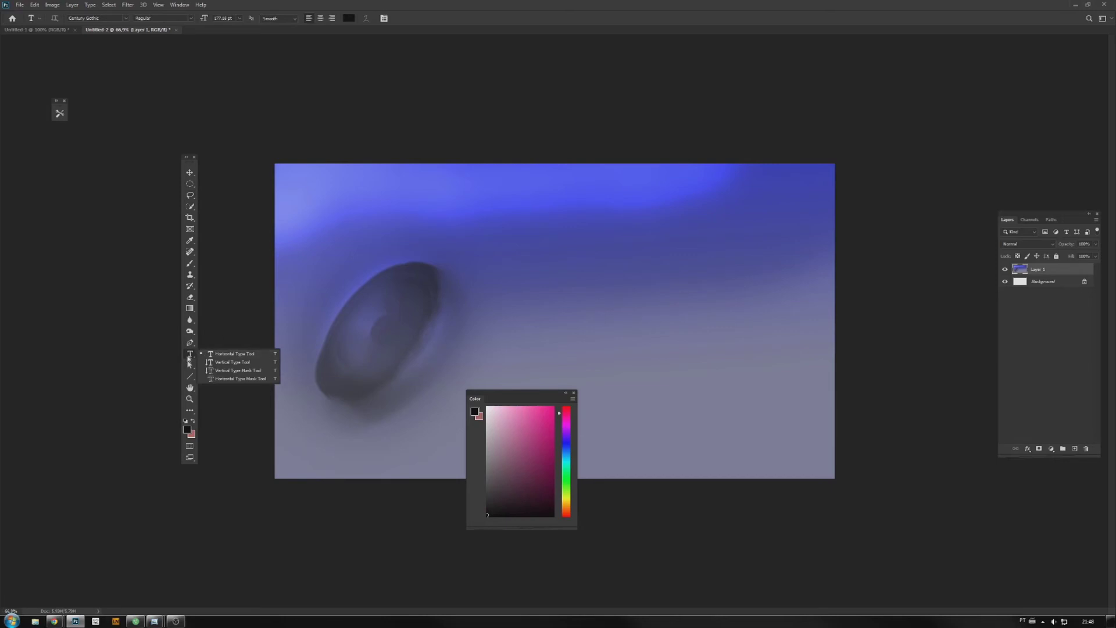
click(355, 245)
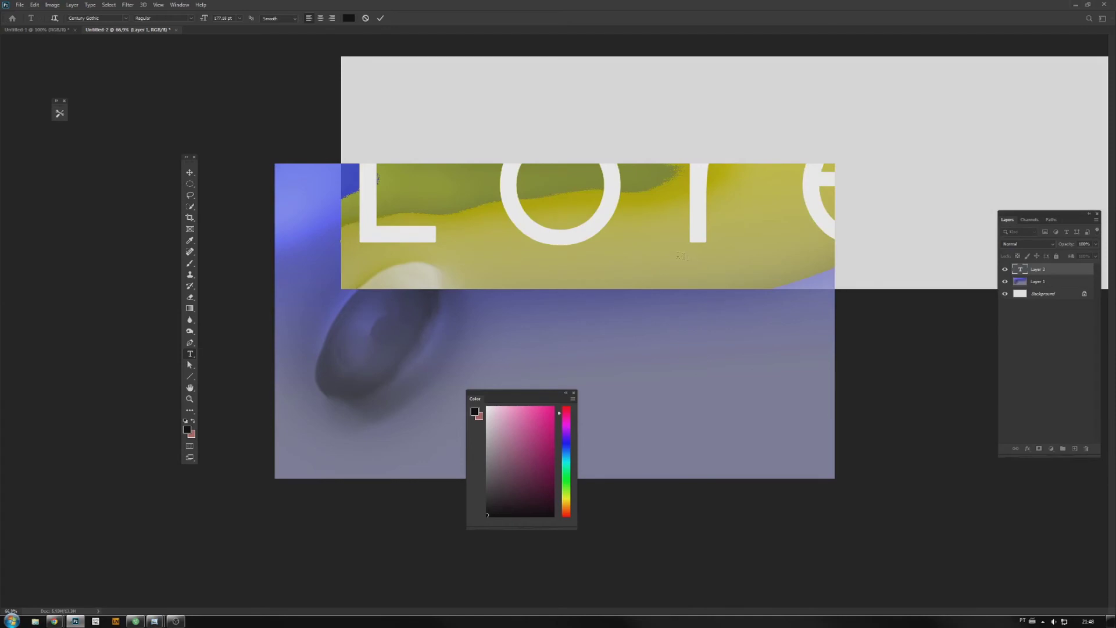
click(190, 173)
Drag the Lorem Ipsum text left and down so the letters 'Ipsu' span the picture
drag(499, 230, 272, 372)
drag(697, 384, 471, 366)
drag(780, 355, 503, 368)
drag(647, 343, 531, 366)
mouse_move(638, 346)
mouse_down()
mouse_move(441, 353)
mouse_move(532, 305)
mouse_move(544, 319)
mouse_move(532, 338)
mouse_up()
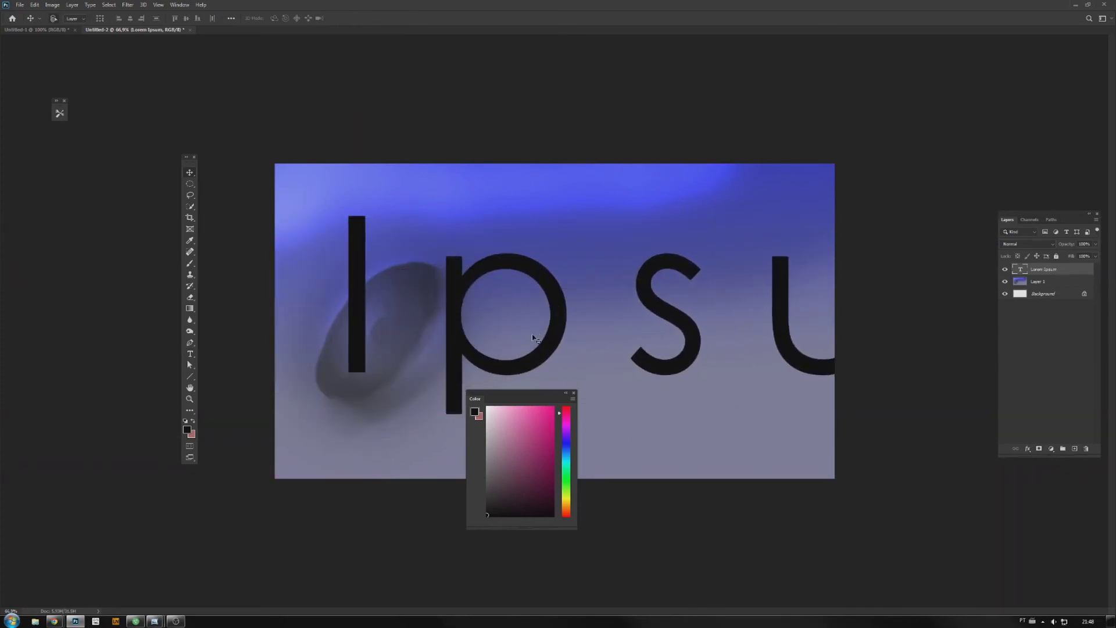
double_click(1016, 271)
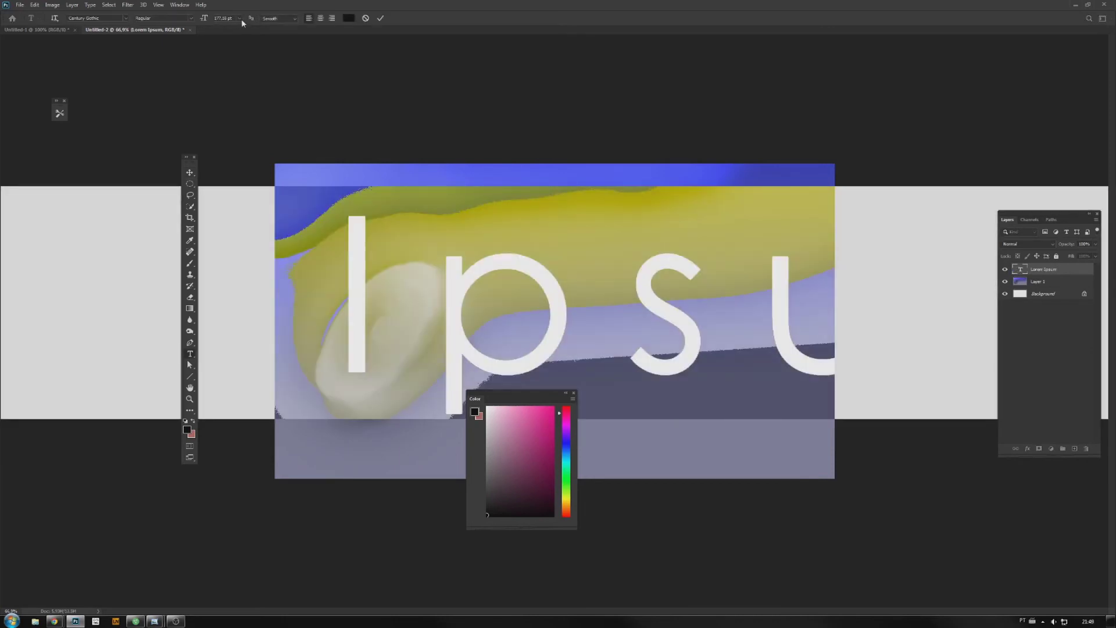
click(126, 19)
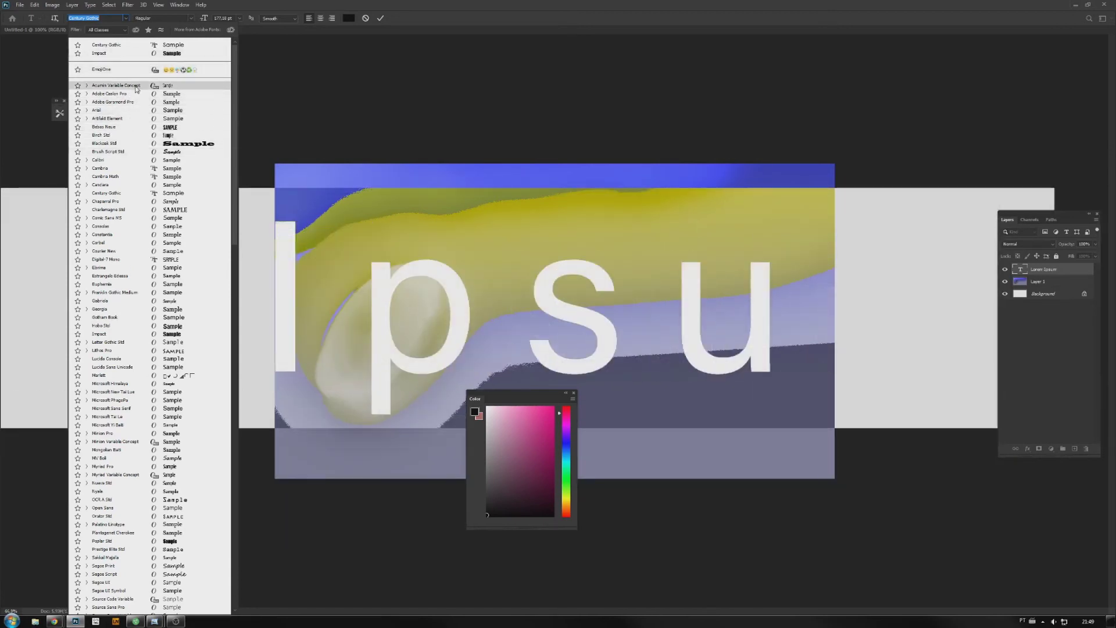
click(135, 27)
click(191, 18)
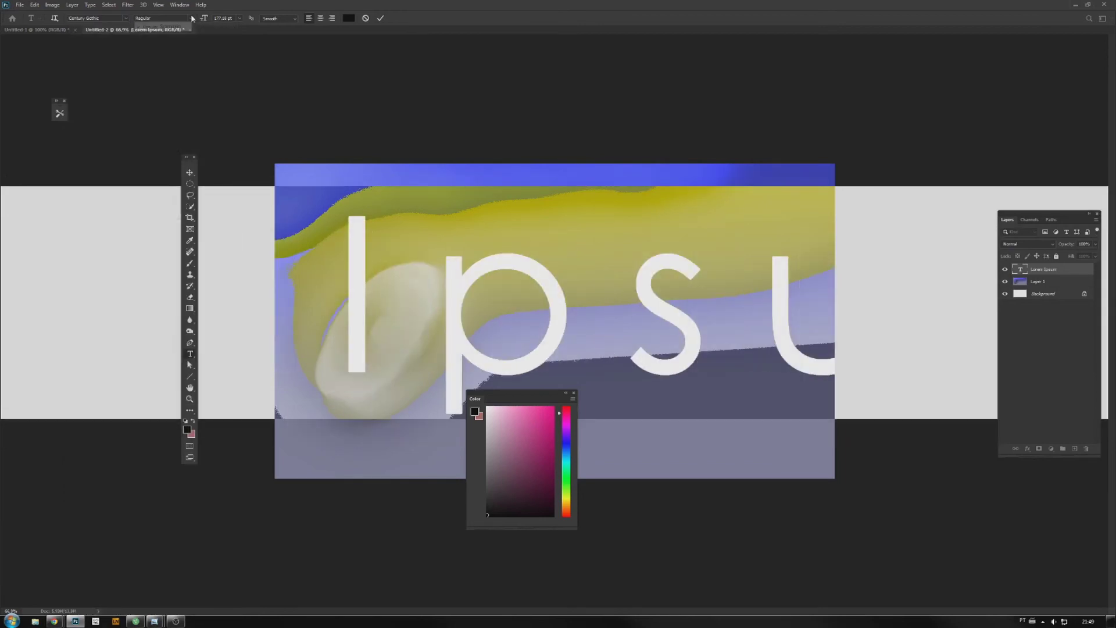
click(192, 19)
click(349, 19)
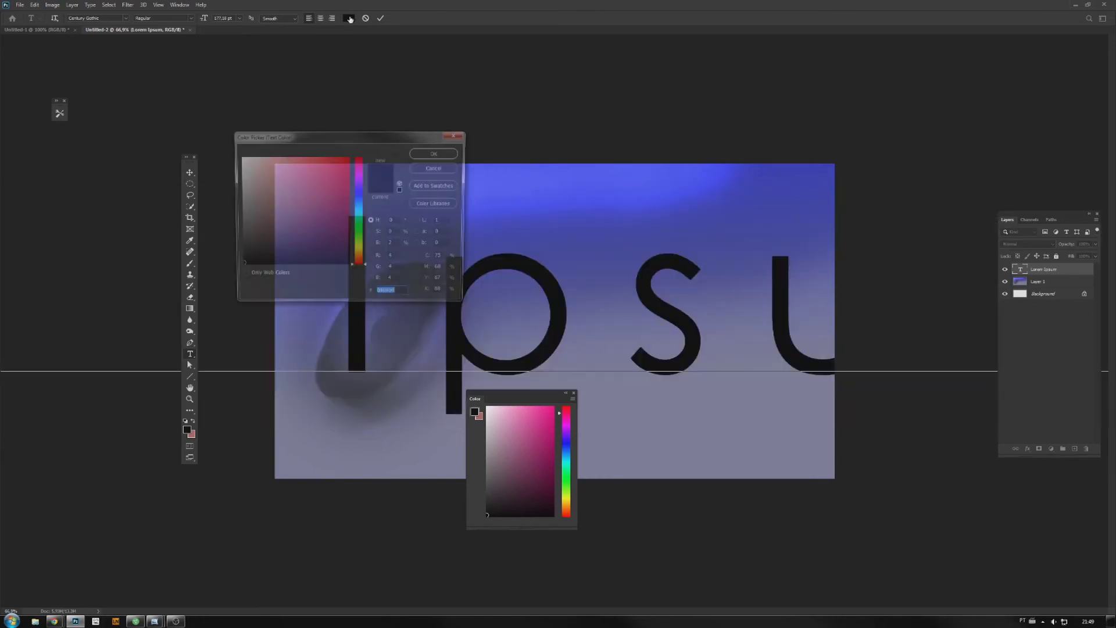
click(286, 194)
drag(287, 194, 259, 197)
mouse_move(325, 175)
mouse_down()
mouse_move(340, 175)
mouse_move(326, 238)
mouse_move(273, 227)
mouse_move(315, 239)
mouse_move(291, 198)
mouse_move(308, 232)
mouse_move(293, 208)
mouse_up()
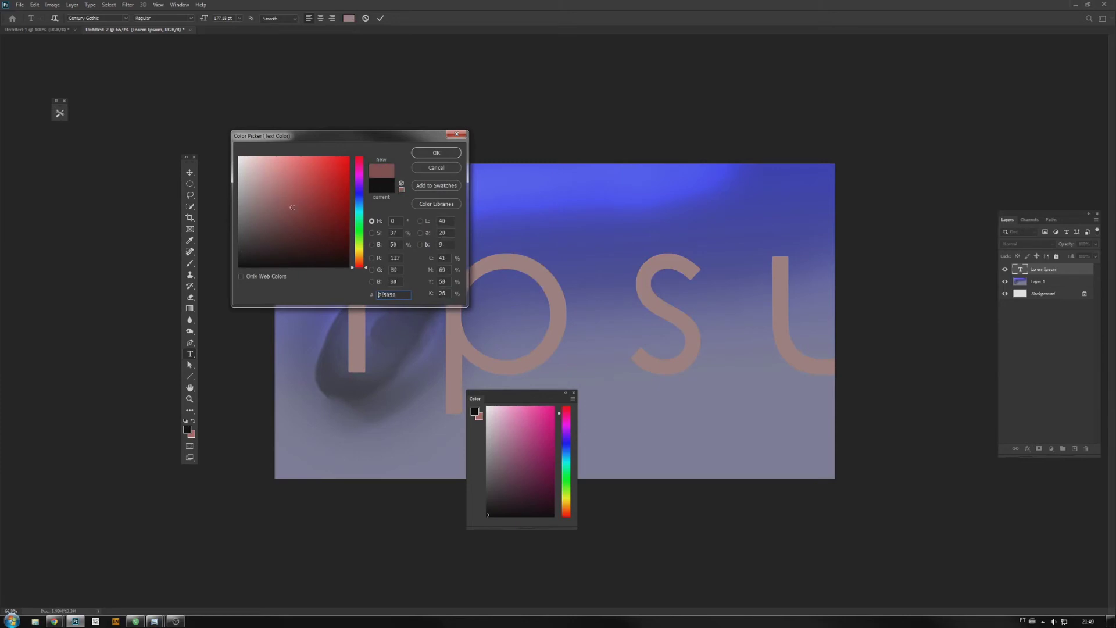
text(4d847d)
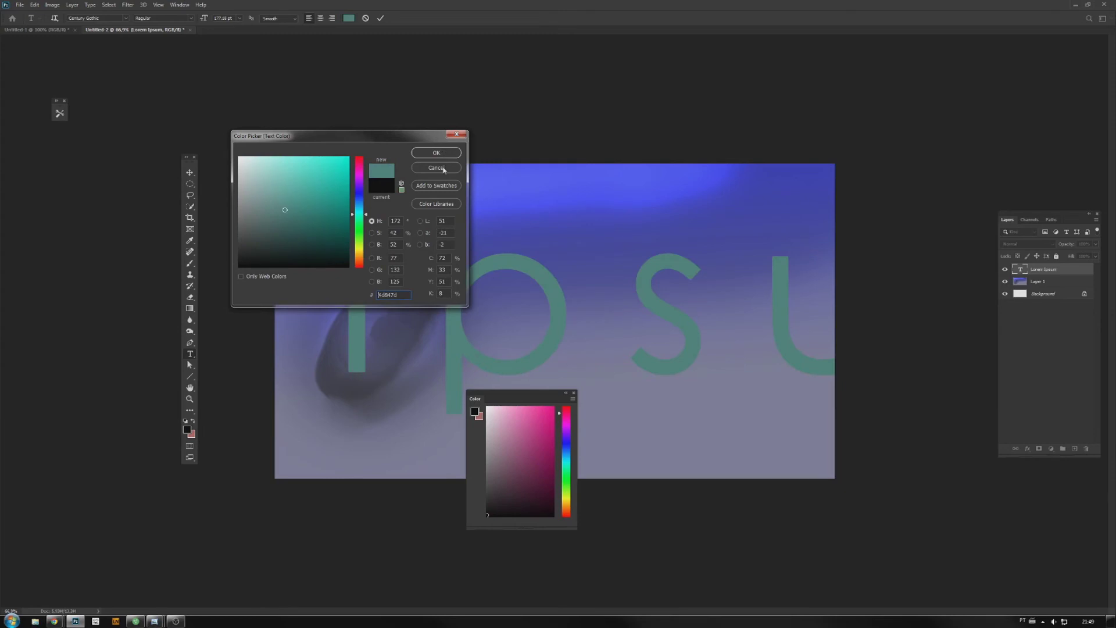
click(436, 168)
Delete the Lorem Ipsum text layer, leaving only Layer 1 and Background
drag(1054, 271, 1090, 450)
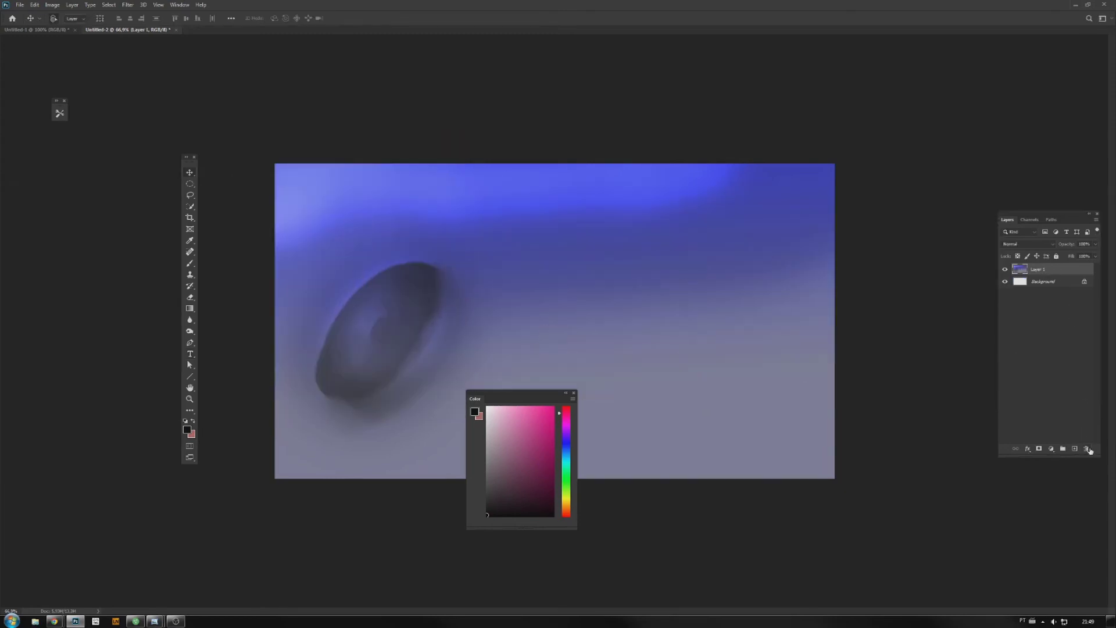
click(190, 366)
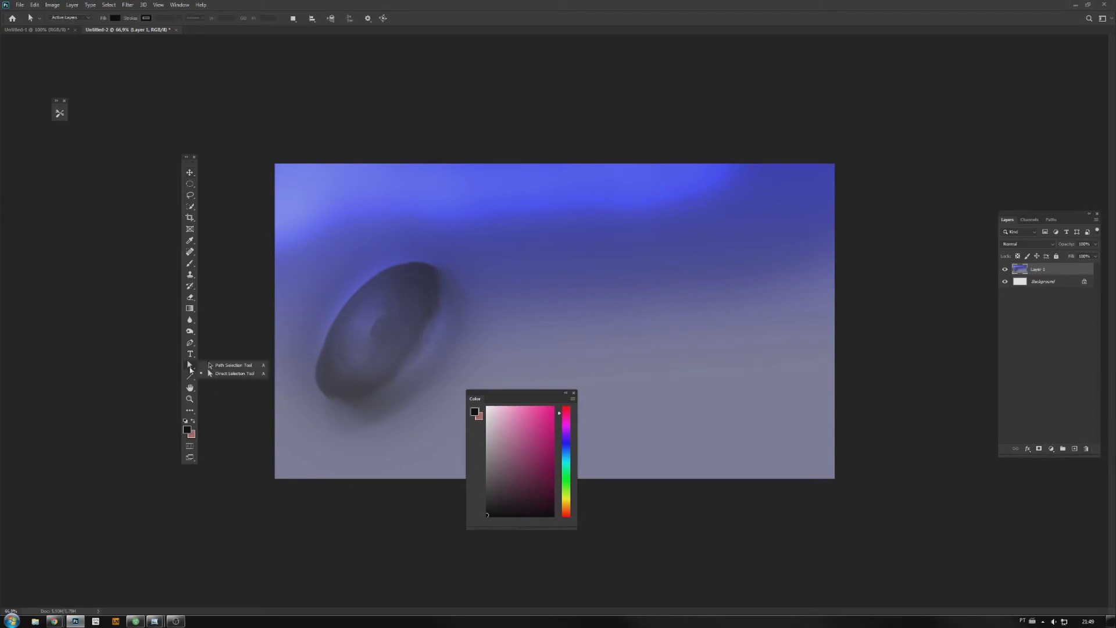
click(191, 366)
Select the Line Tool from the shape tools flyout
click(190, 377)
click(190, 378)
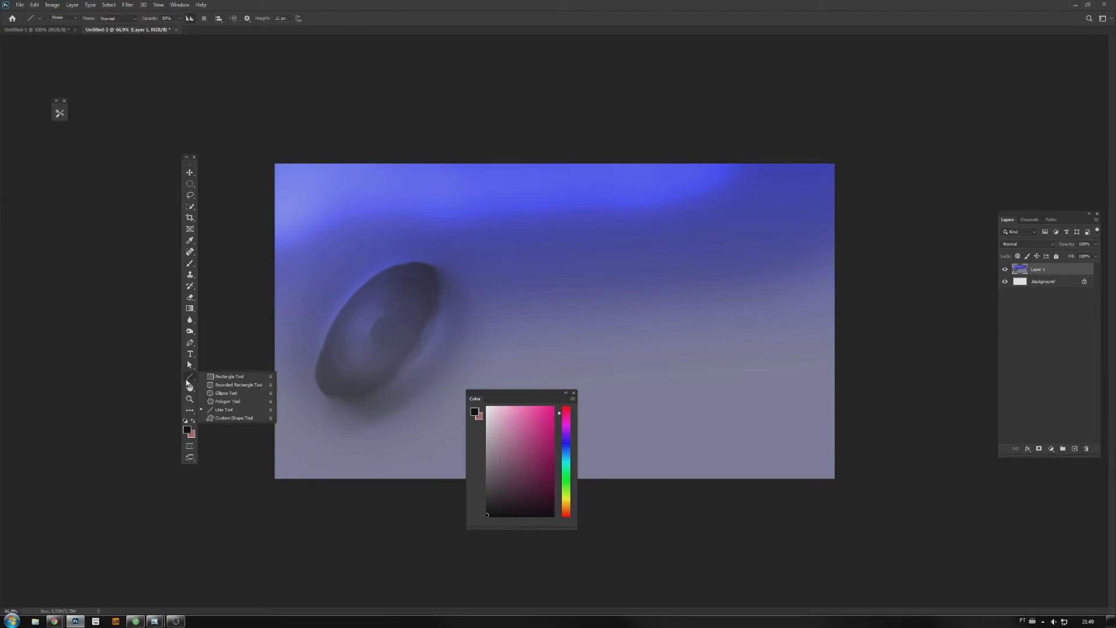
click(190, 380)
click(191, 378)
click(192, 379)
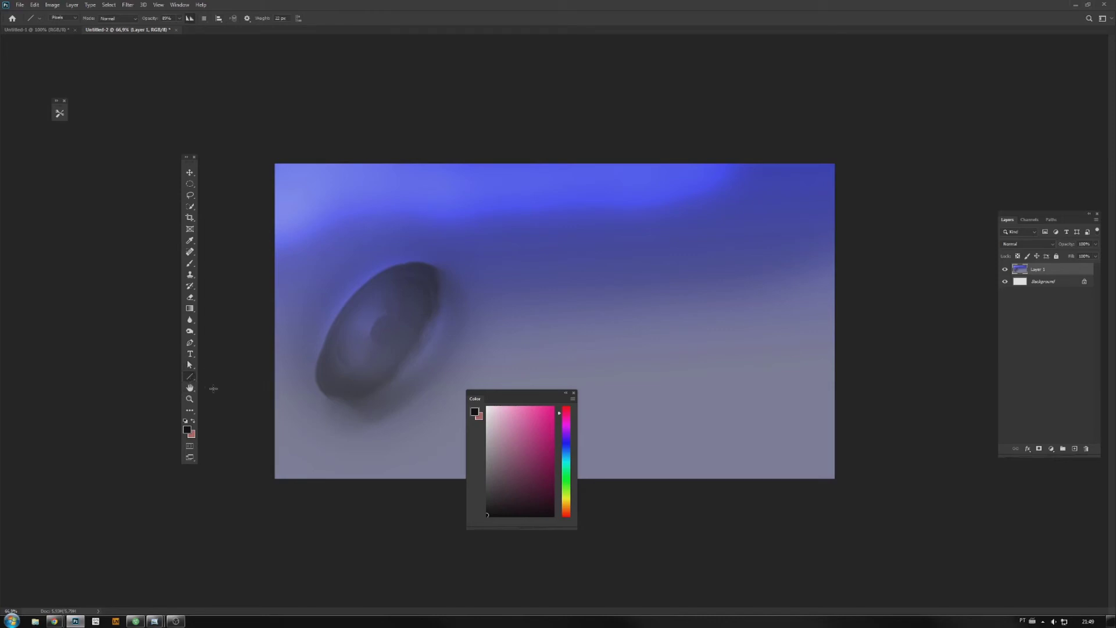
Draw two horizontal test lines across the canvas and undo both with Ctrl+Z
drag(268, 283, 888, 290)
key(ctrl+z)
drag(268, 222, 850, 212)
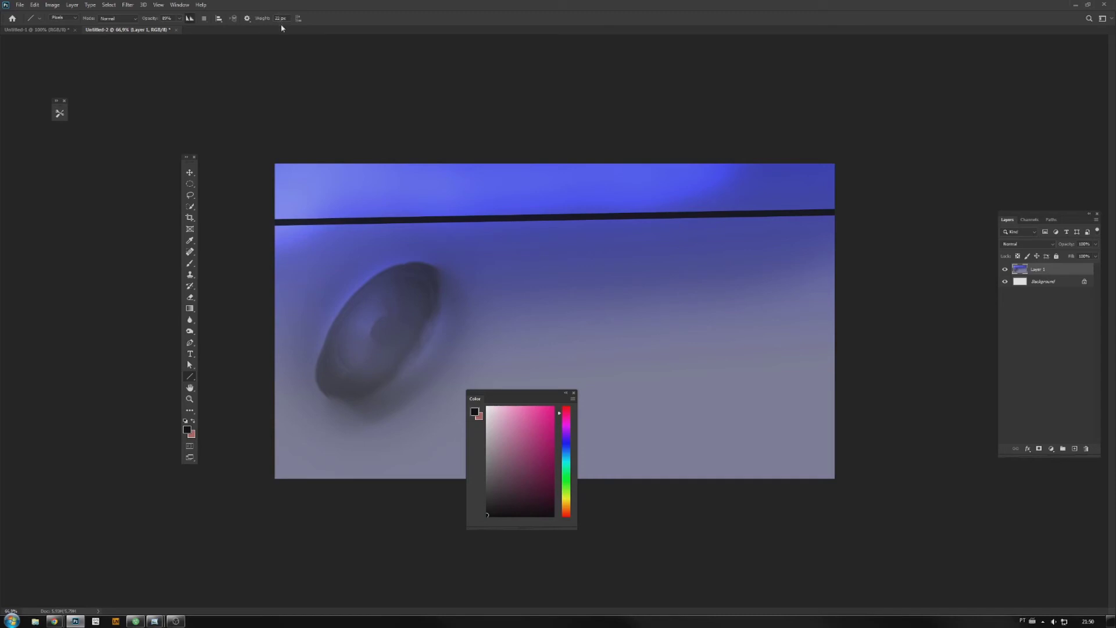
key(ctrl+z)
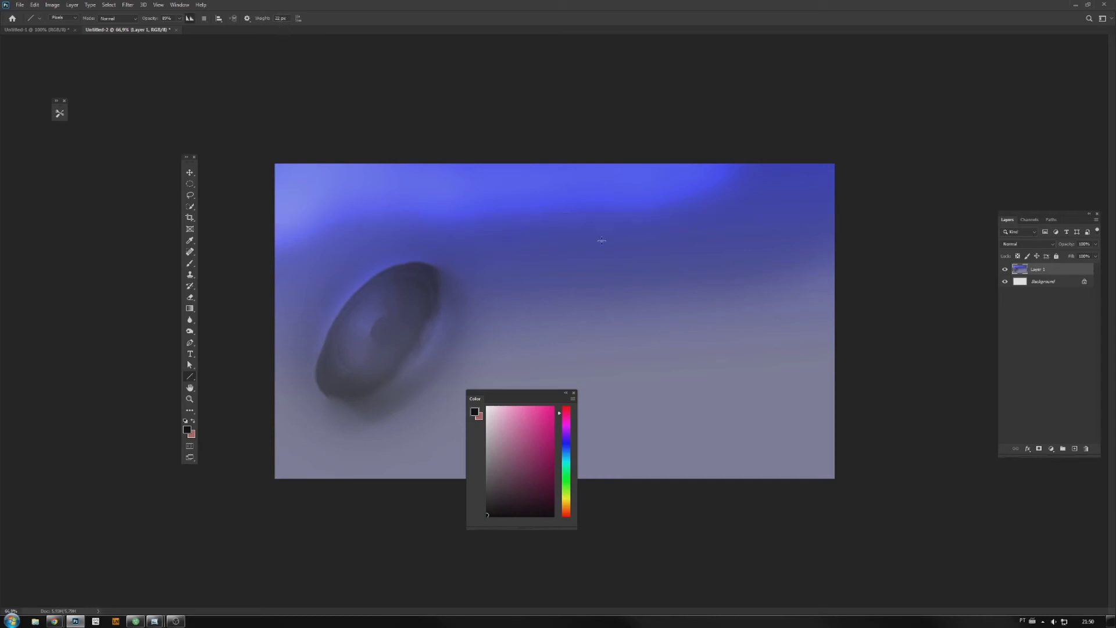
Draw a fan of dark lines from an apex near top centre to the bottom and side edges
mouse_move(523, 231)
mouse_down()
mouse_move(419, 294)
mouse_move(286, 467)
mouse_up()
drag(519, 234, 395, 489)
drag(522, 232, 637, 503)
drag(521, 232, 818, 469)
mouse_move(520, 233)
mouse_down()
mouse_move(926, 243)
mouse_move(928, 256)
mouse_move(333, 281)
mouse_move(224, 378)
mouse_move(515, 232)
mouse_move(255, 279)
mouse_up()
drag(523, 232, 207, 229)
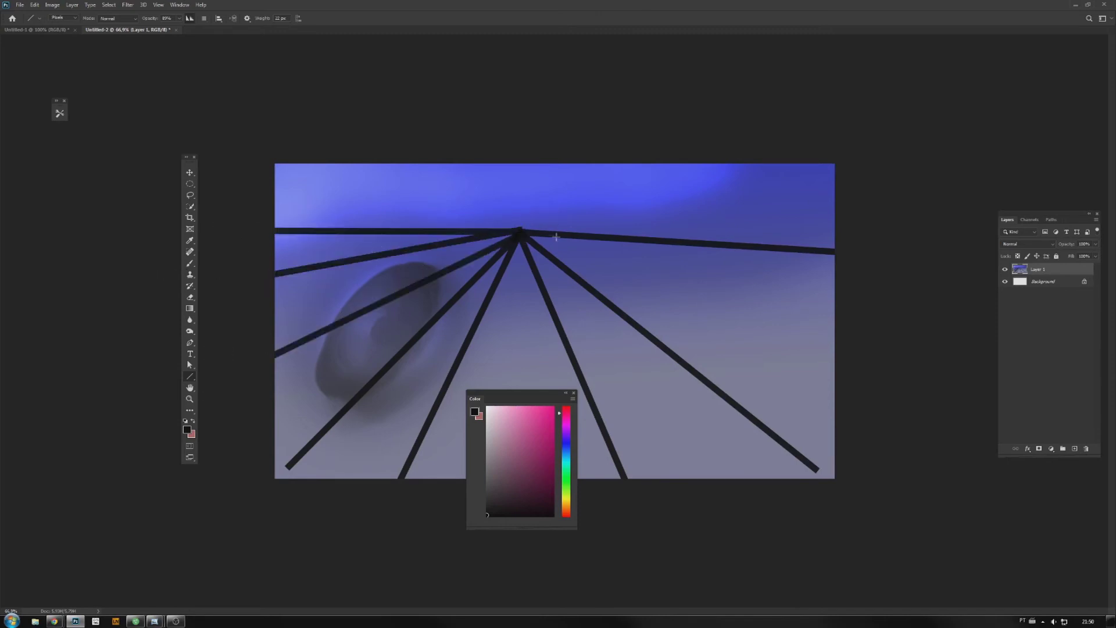
drag(290, 232, 846, 227)
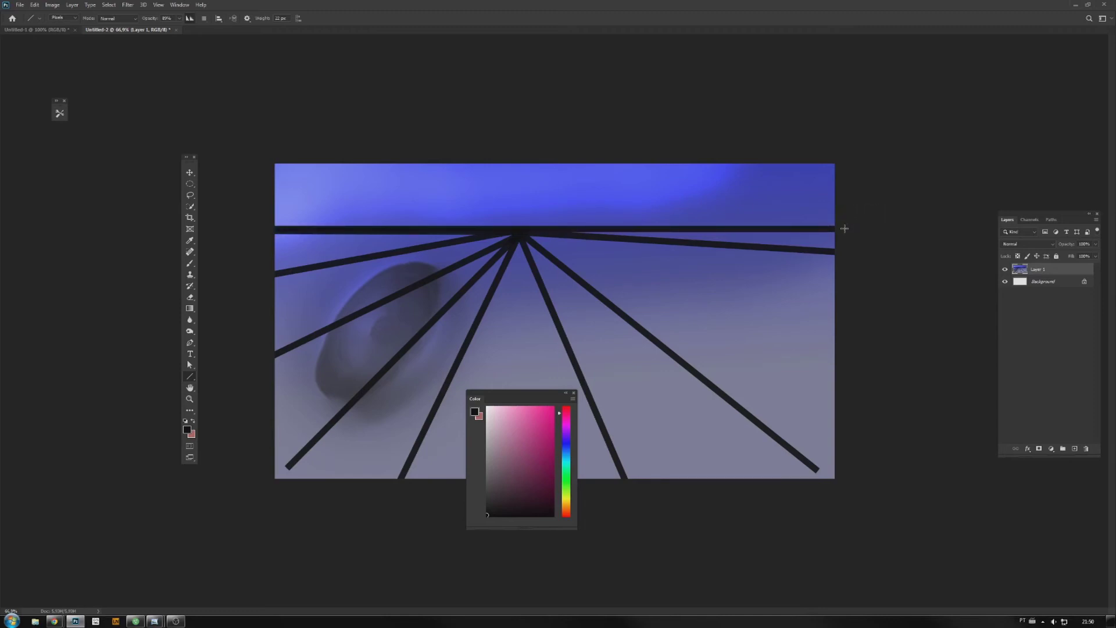
mouse_move(522, 235)
mouse_down()
mouse_move(860, 372)
mouse_move(519, 267)
mouse_move(518, 529)
mouse_up()
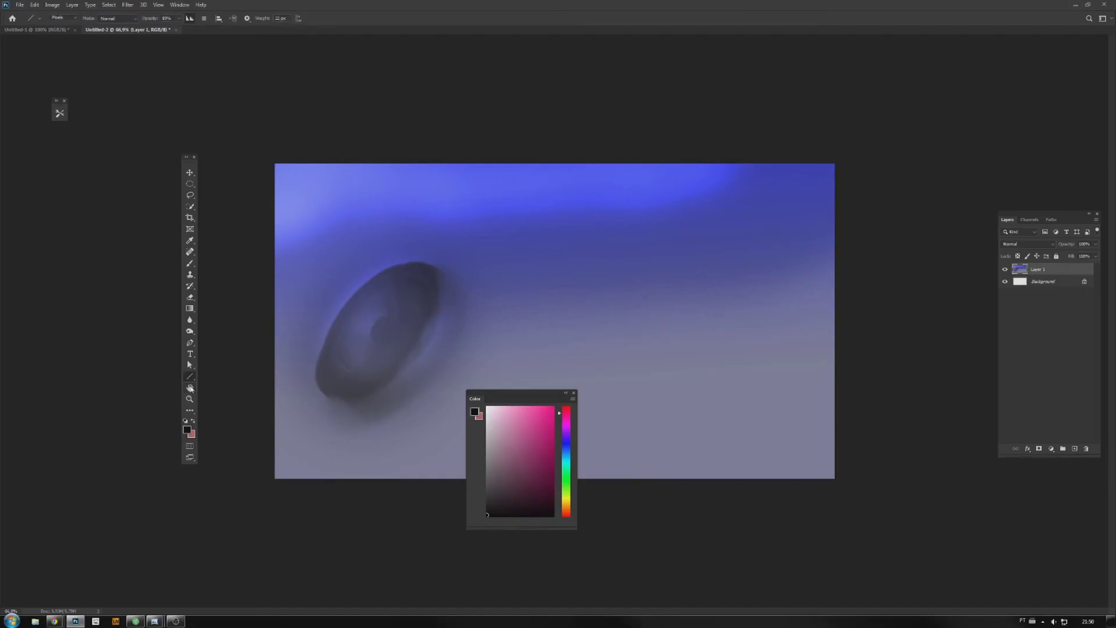
click(190, 388)
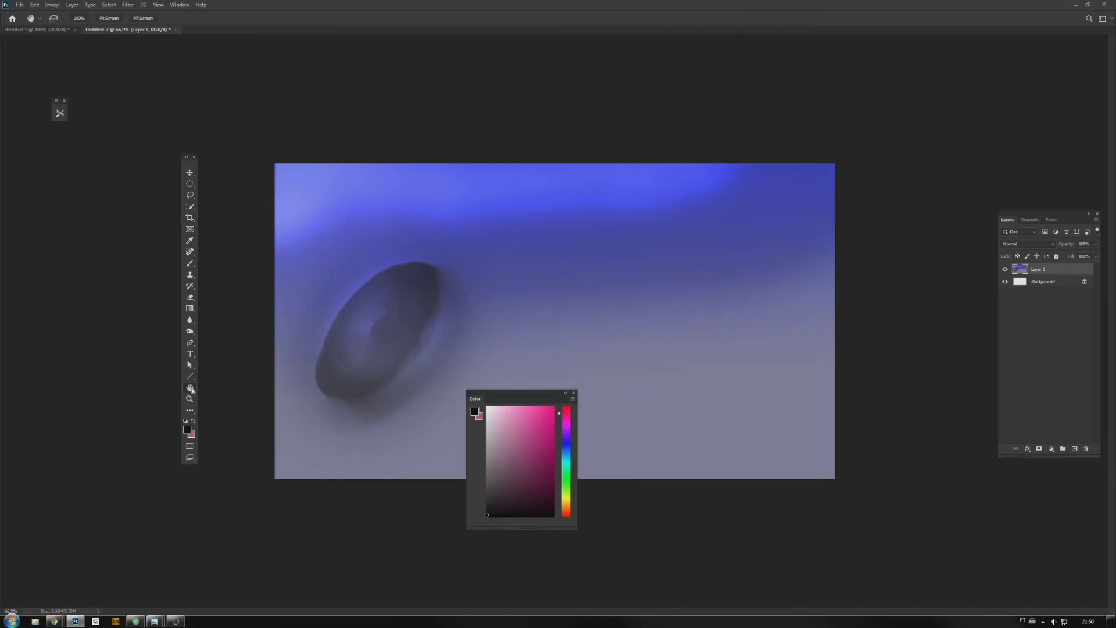
Zoom in on the gradient painting and pan around the enlarged canvas to inspect it
right_click(192, 390)
click(191, 389)
key(z)
drag(374, 476, 581, 390)
key(h)
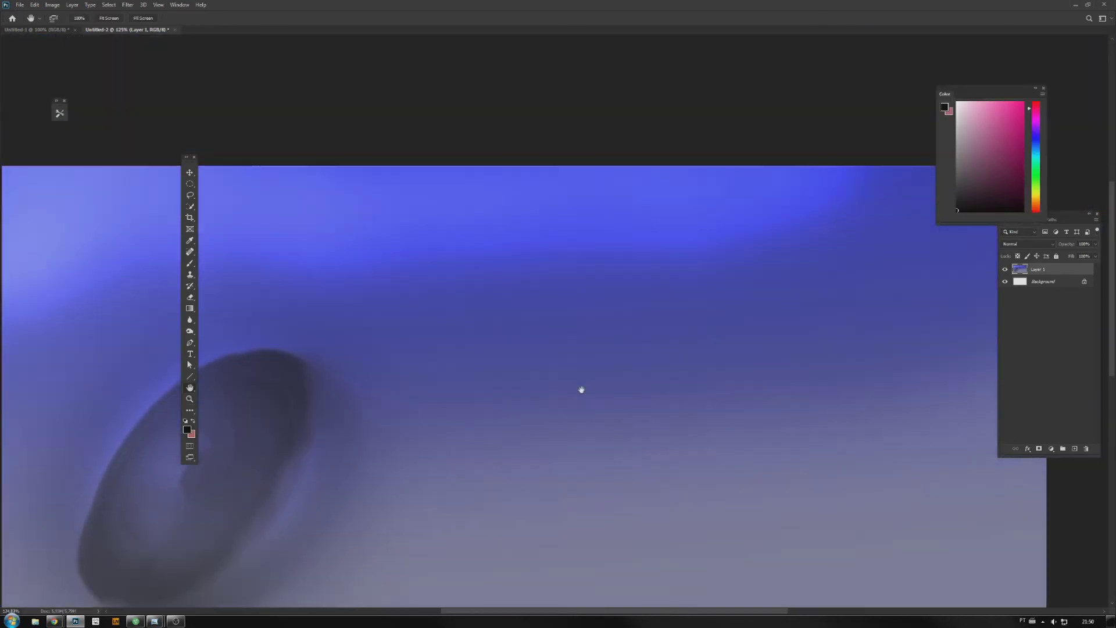
scroll(581, 390, down, 10)
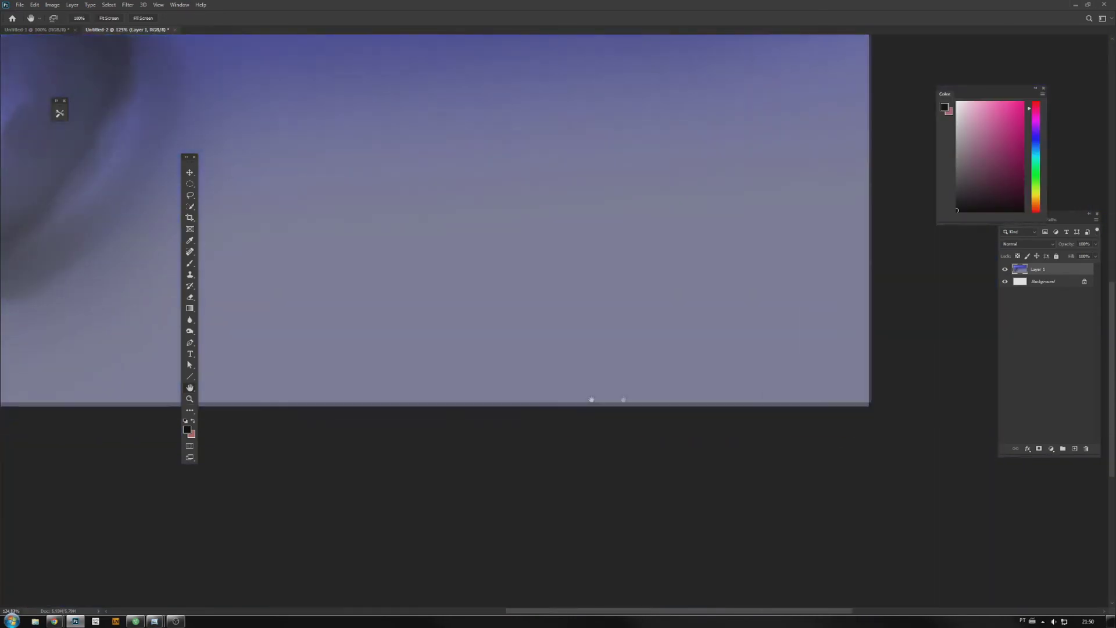
scroll(592, 399, up, 10)
scroll(592, 400, left, 3)
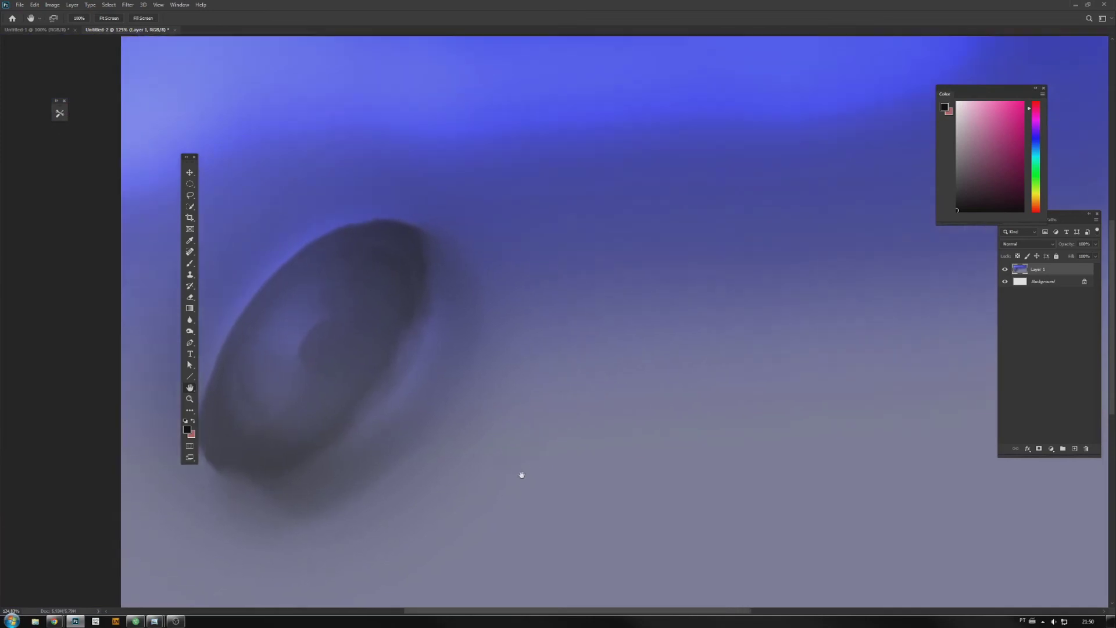
scroll(521, 475, down, 5)
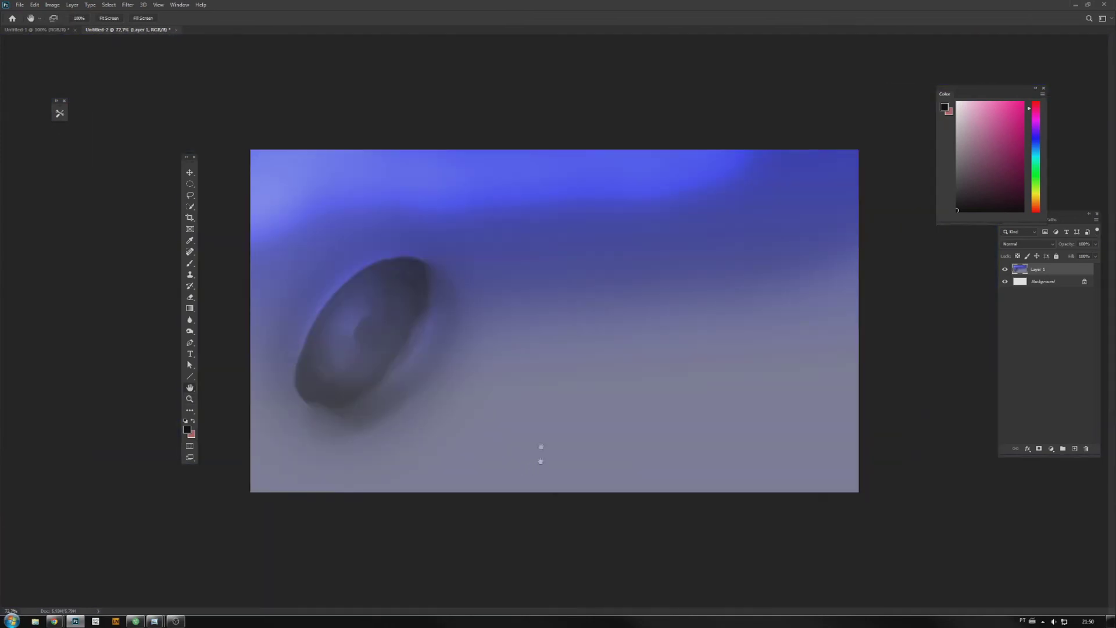
Paint a soft dark round blob with extra strokes near the bottom centre
key(b)
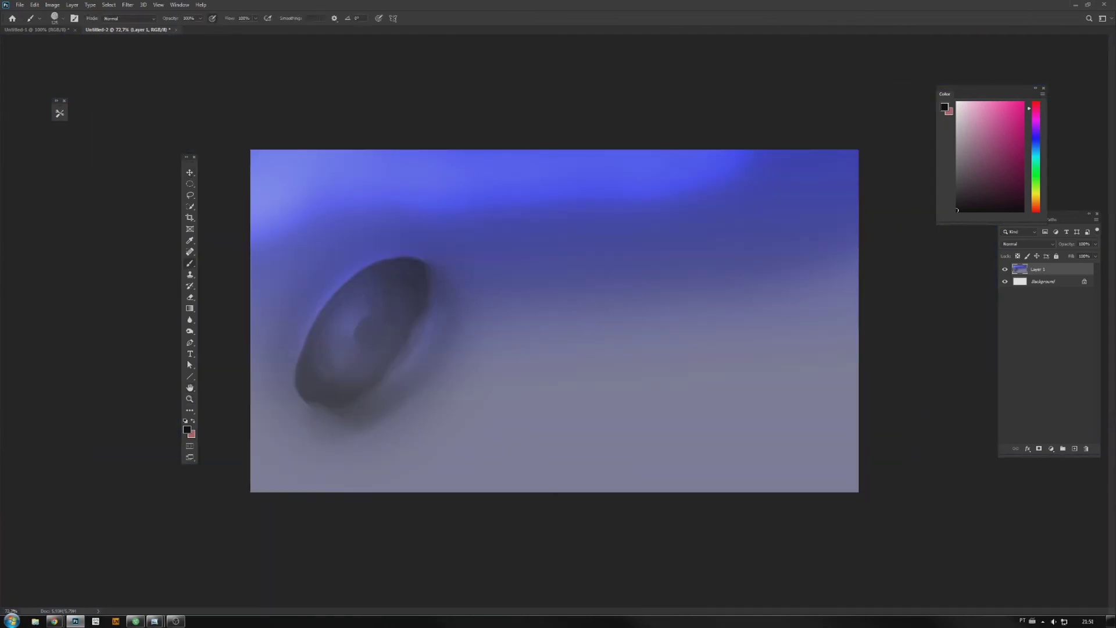
drag(506, 442, 558, 451)
scroll(557, 458, up, 5)
mouse_move(628, 407)
mouse_down()
mouse_move(541, 453)
mouse_move(572, 448)
mouse_move(561, 451)
mouse_up()
drag(686, 435, 663, 444)
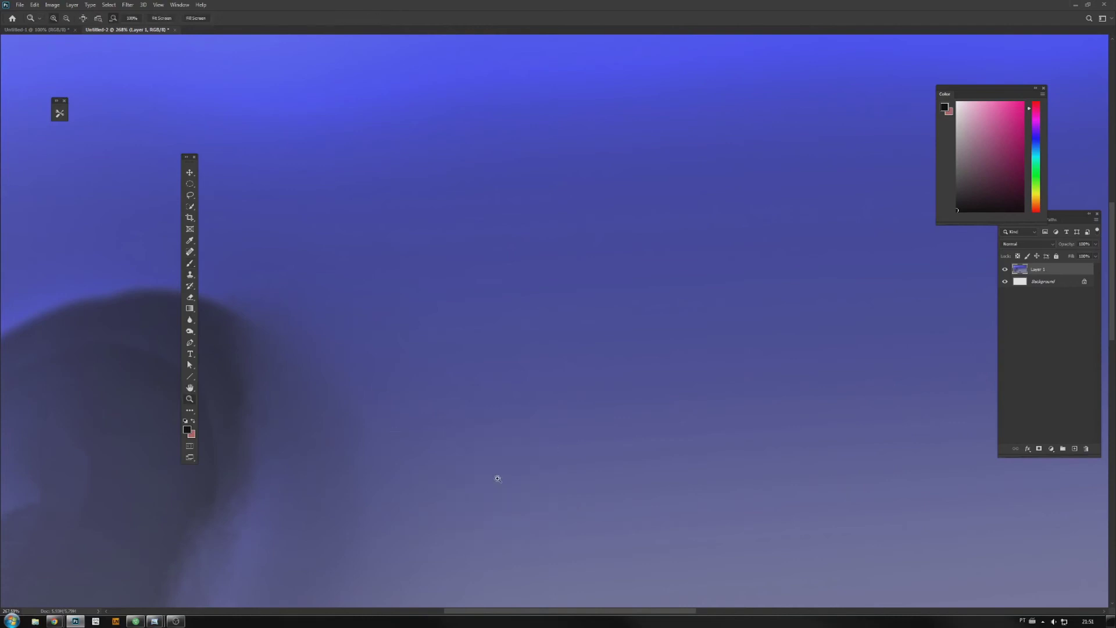
Fit the whole image on screen, then zoom back in on the bottom-centre blobs
key(ctrl+0)
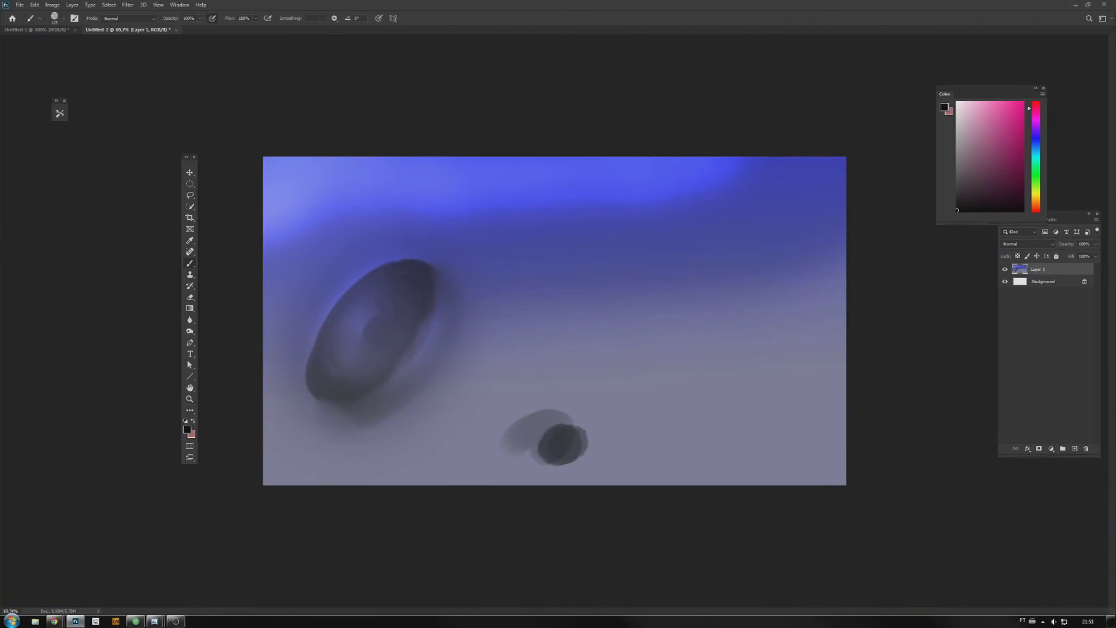
key(z)
mouse_move(348, 383)
mouse_down()
mouse_move(424, 391)
mouse_move(375, 437)
mouse_up()
key(b)
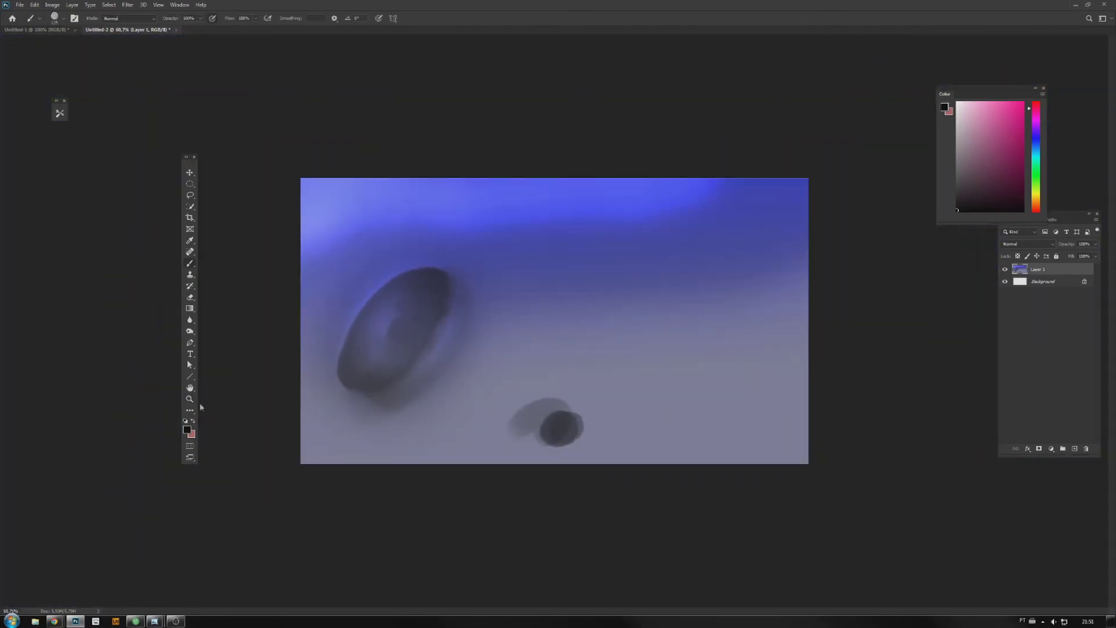
click(189, 399)
drag(291, 514, 323, 516)
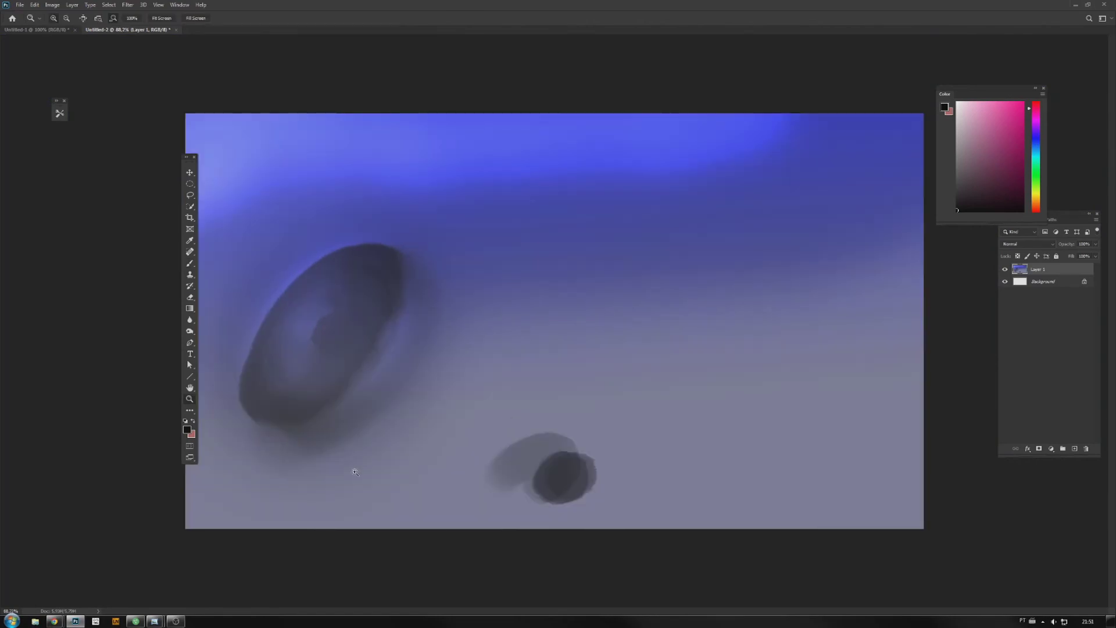
mouse_move(399, 478)
mouse_down()
mouse_move(425, 437)
mouse_move(375, 502)
mouse_move(491, 424)
mouse_move(448, 473)
mouse_move(488, 436)
mouse_move(448, 473)
mouse_move(498, 393)
mouse_move(456, 474)
mouse_up()
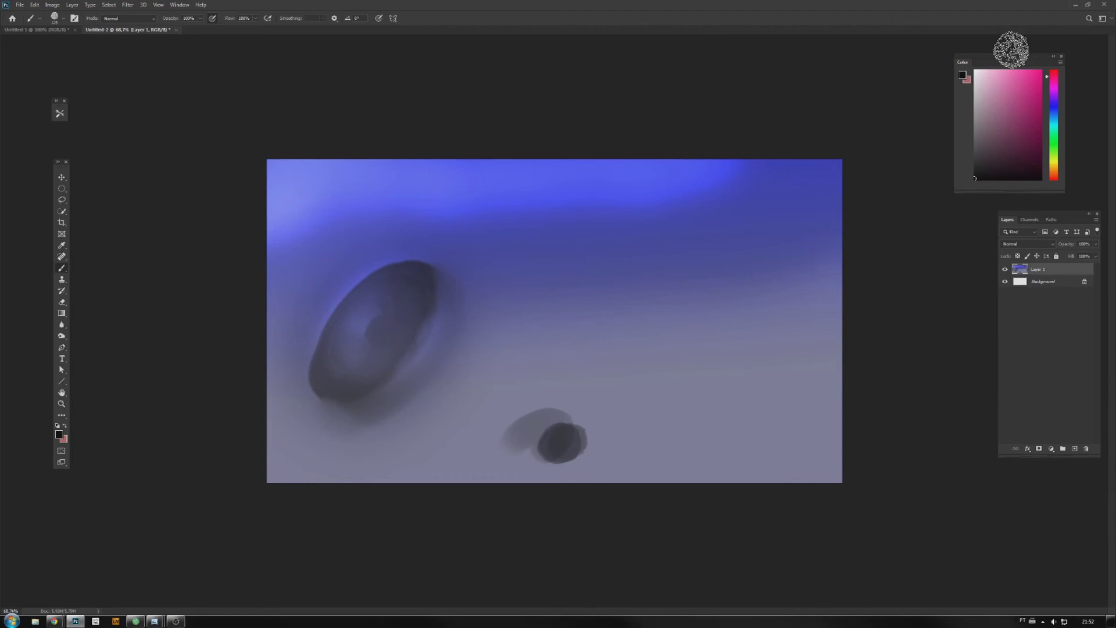
click(19, 5)
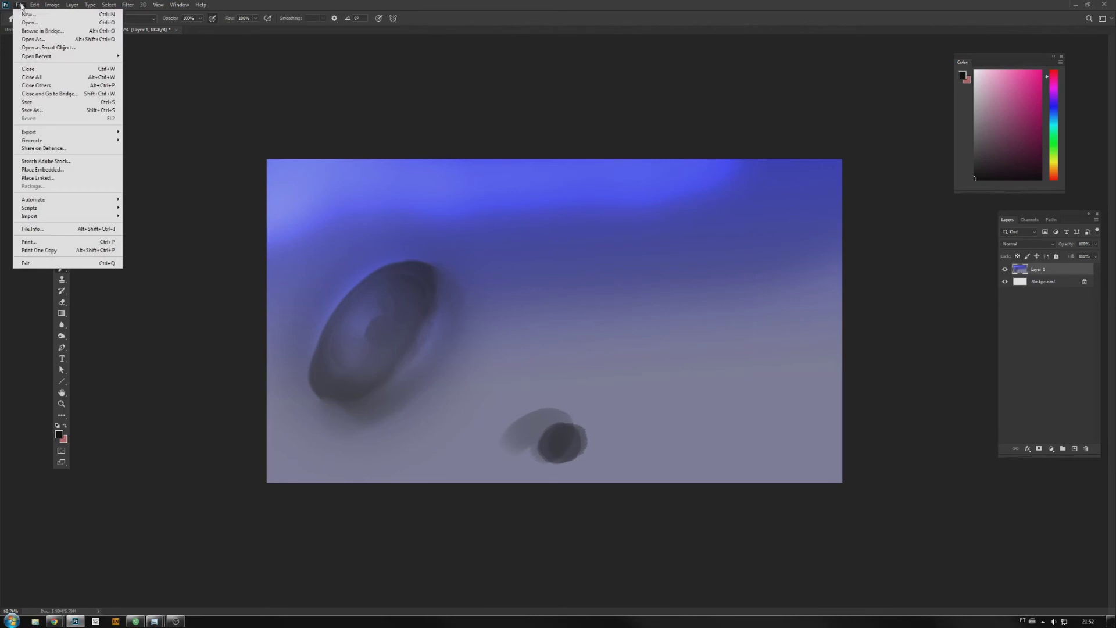
mouse_move(40, 7)
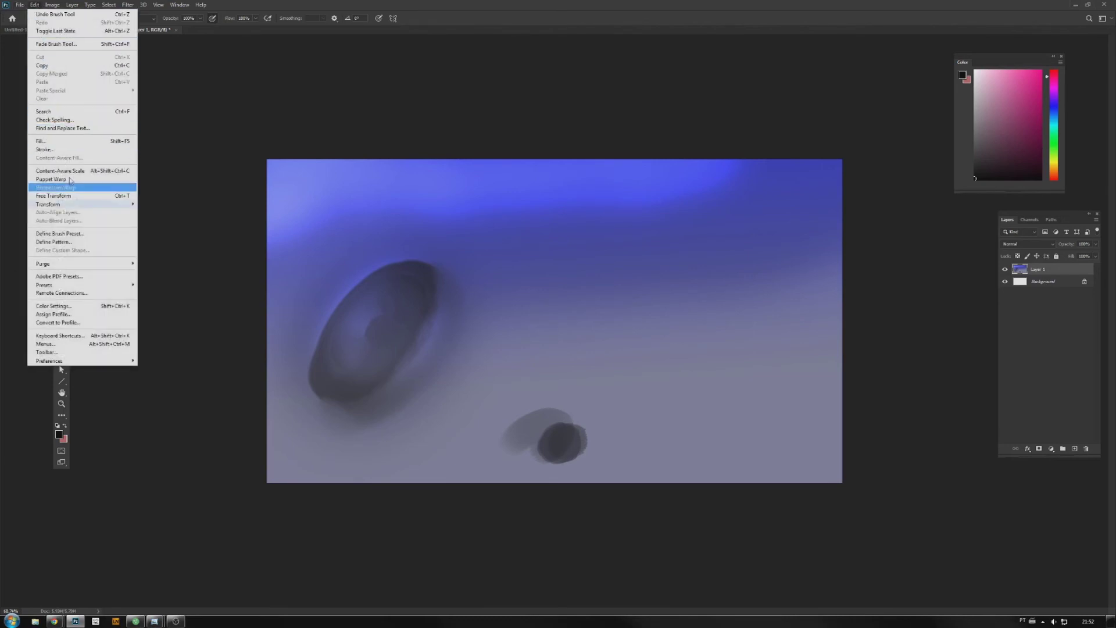
click(80, 337)
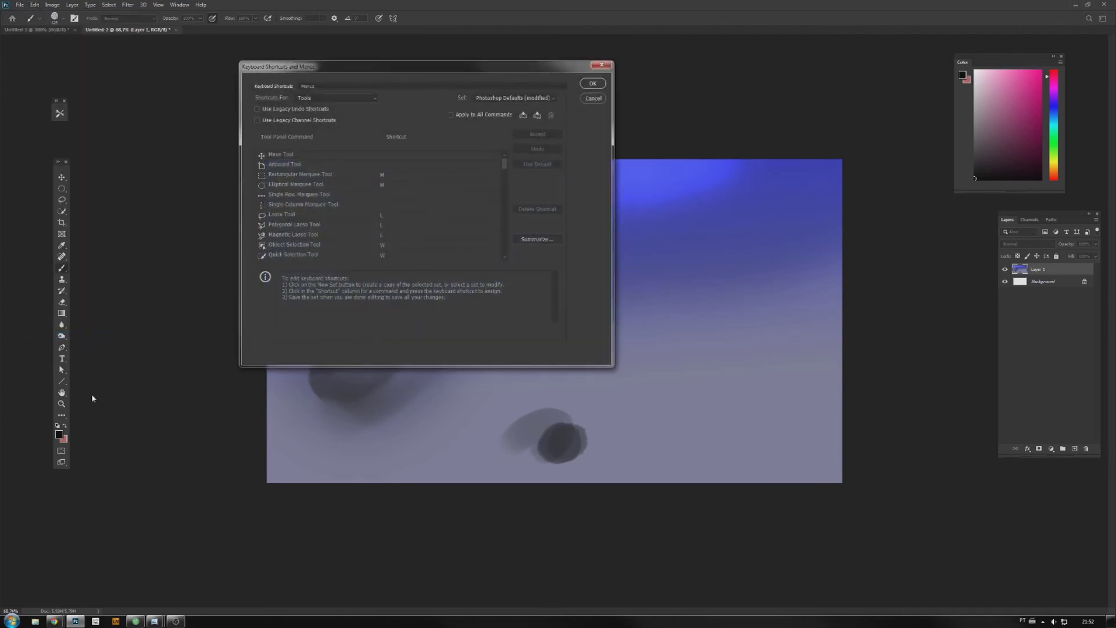
mouse_move(503, 165)
mouse_down()
mouse_move(504, 210)
mouse_move(498, 196)
mouse_up()
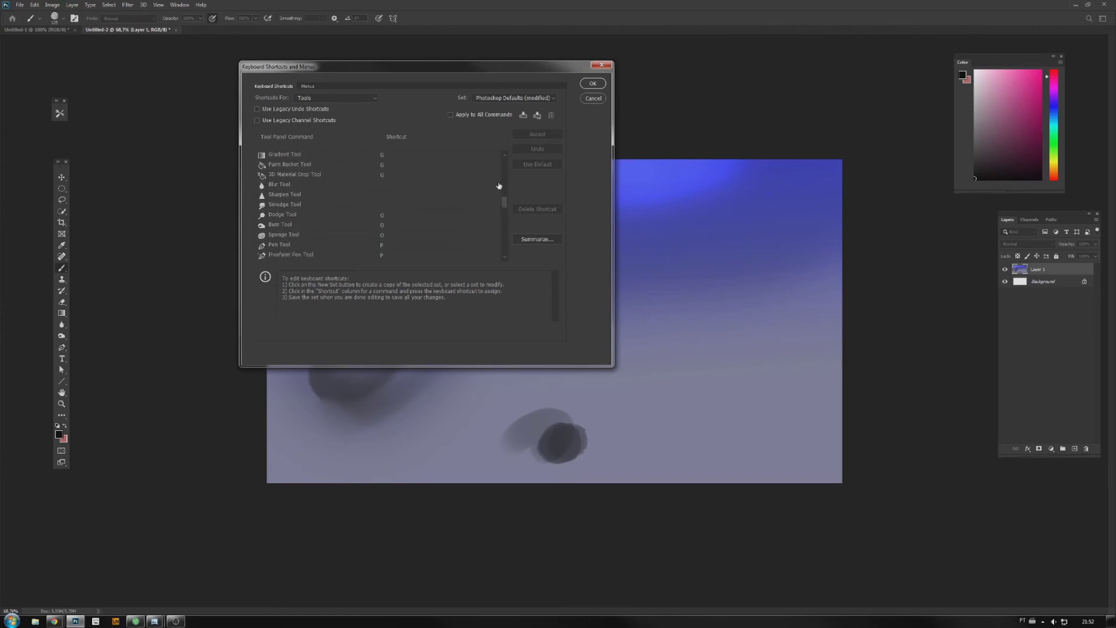
click(333, 205)
key(s)
click(538, 135)
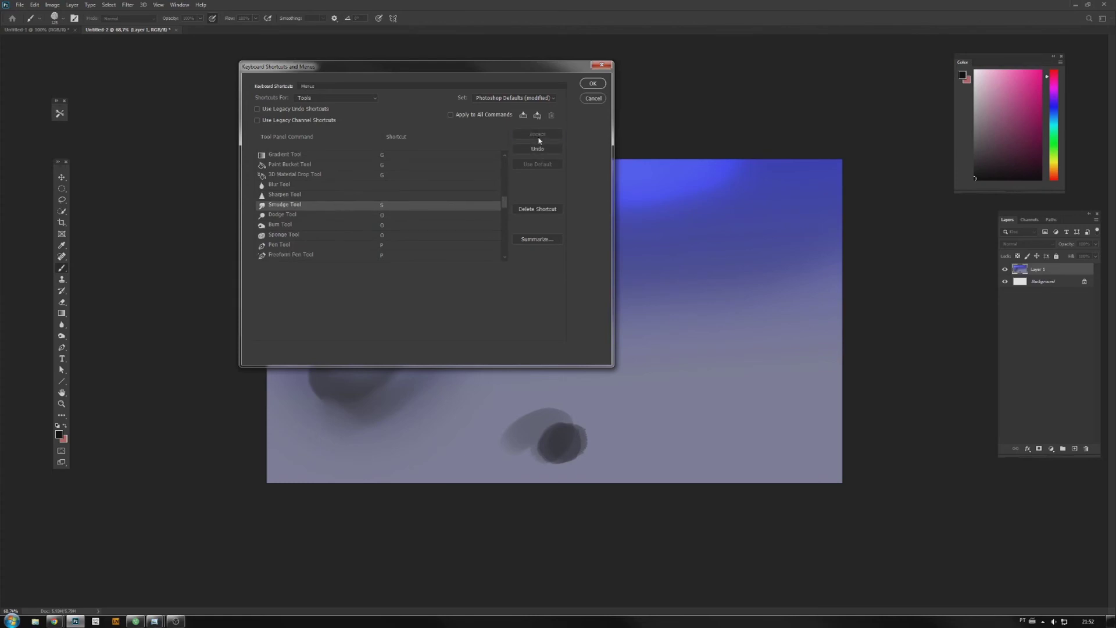
mouse_move(505, 203)
mouse_down()
mouse_move(506, 219)
mouse_move(505, 184)
mouse_move(504, 214)
mouse_move(503, 199)
mouse_up()
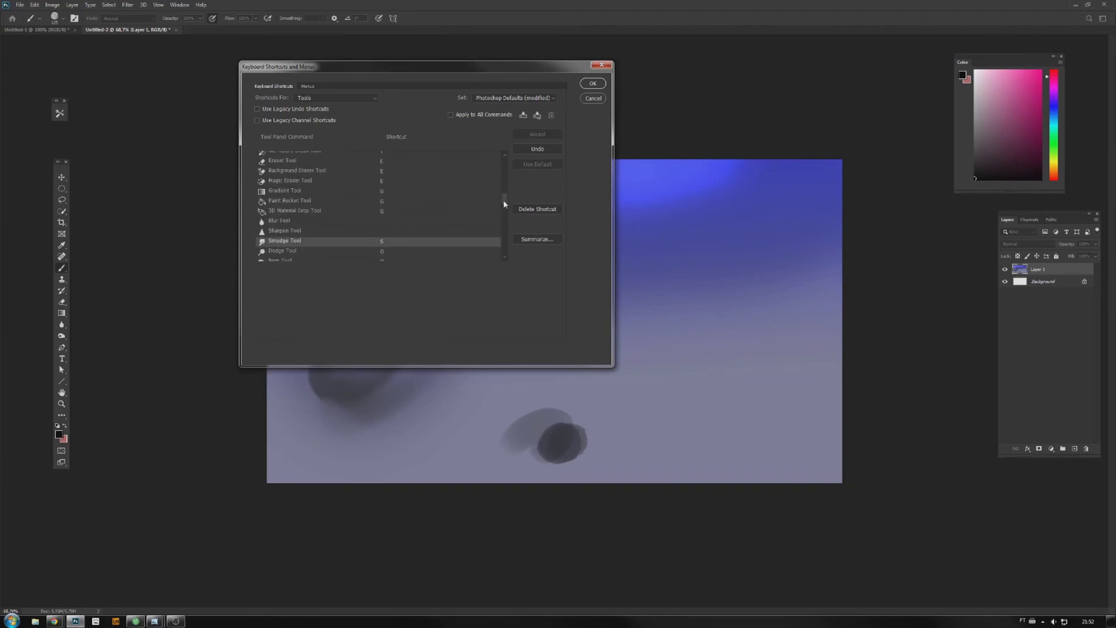
drag(505, 199, 504, 206)
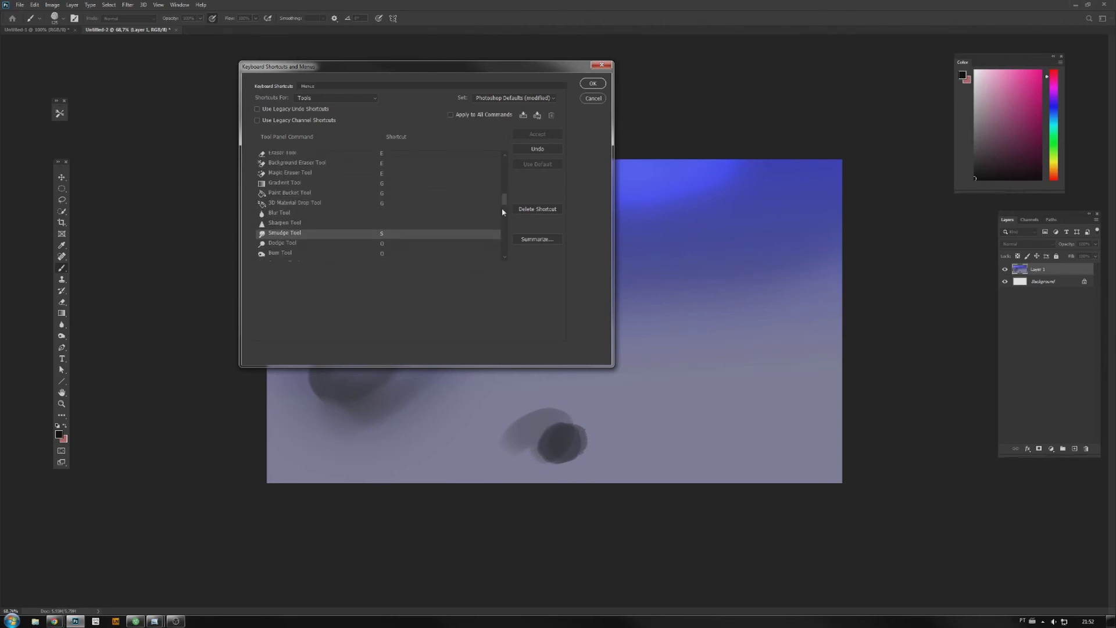
drag(503, 212, 505, 200)
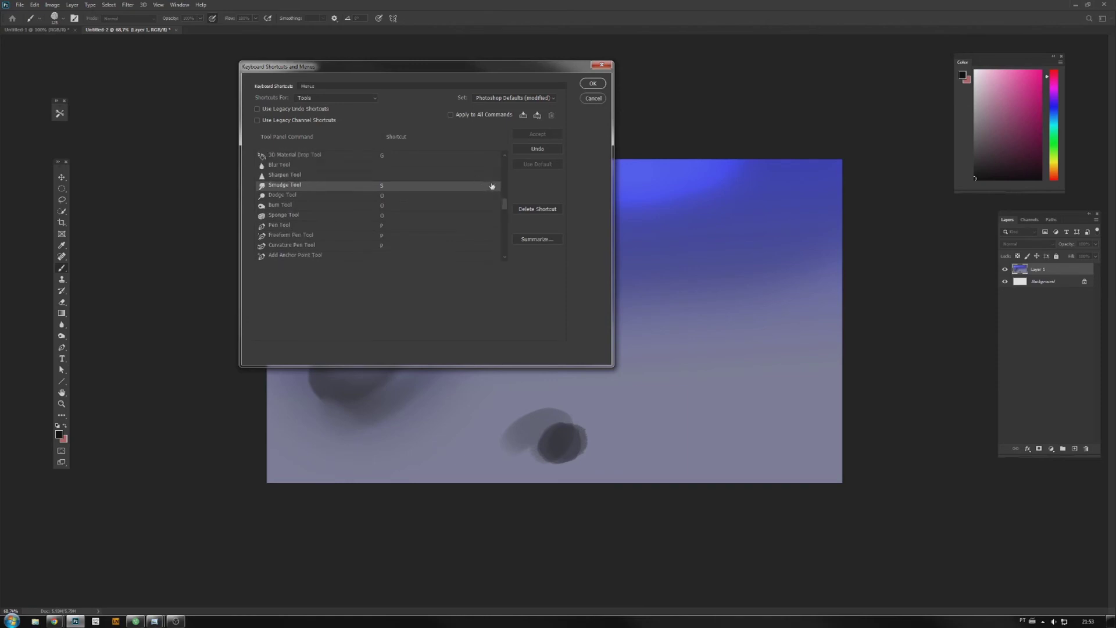
drag(505, 201, 508, 237)
scroll(498, 207, up, 1)
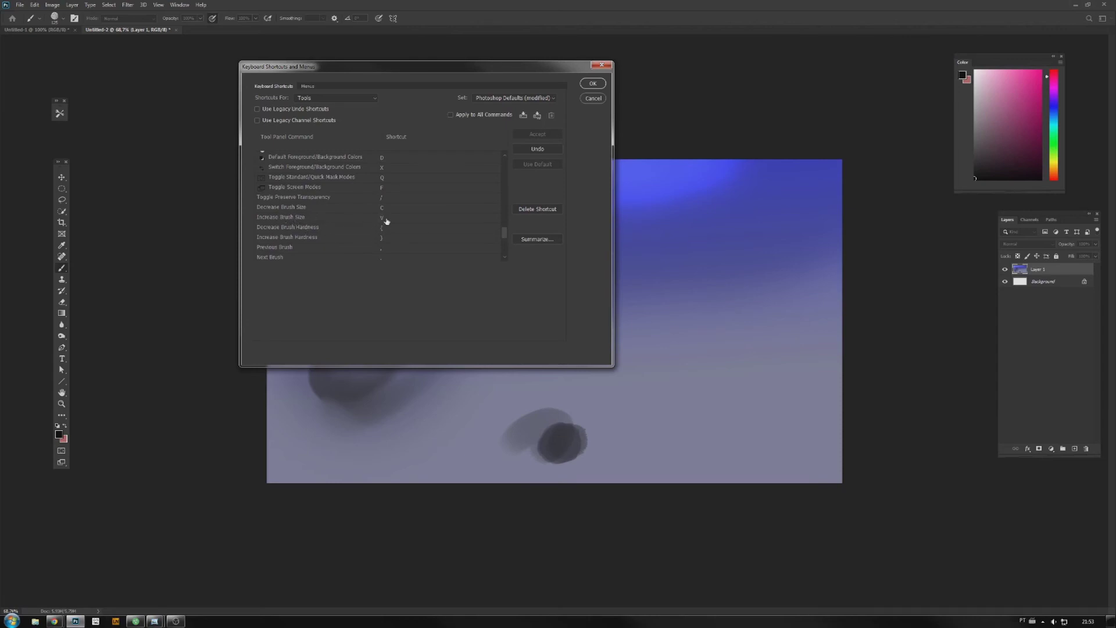
click(593, 98)
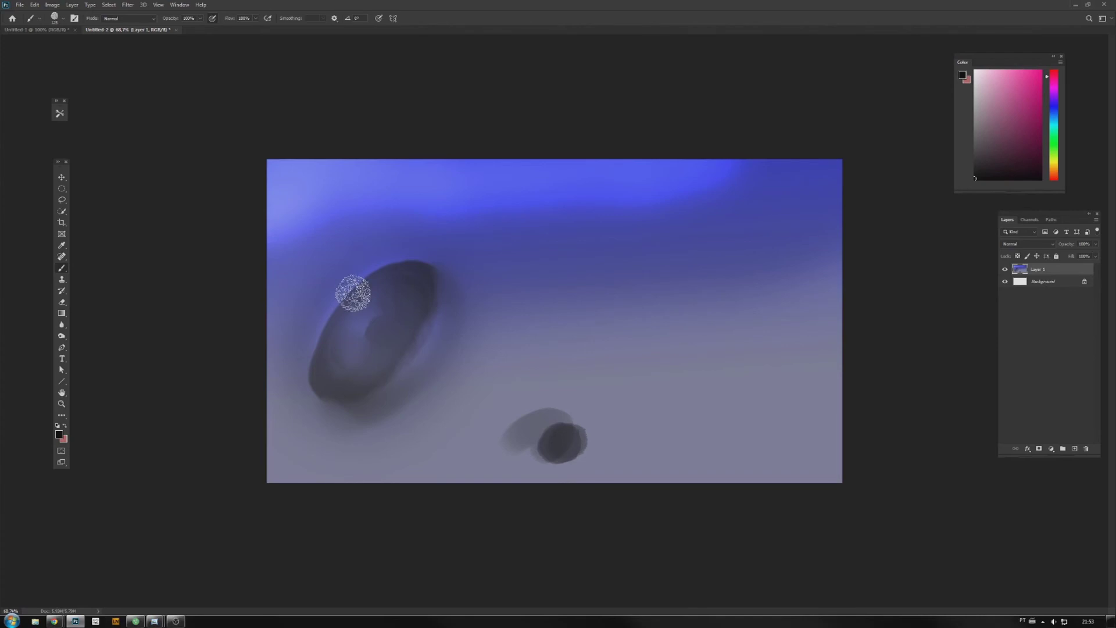
Paint a dark zigzag across the upper canvas with a 30 px brush
click(63, 22)
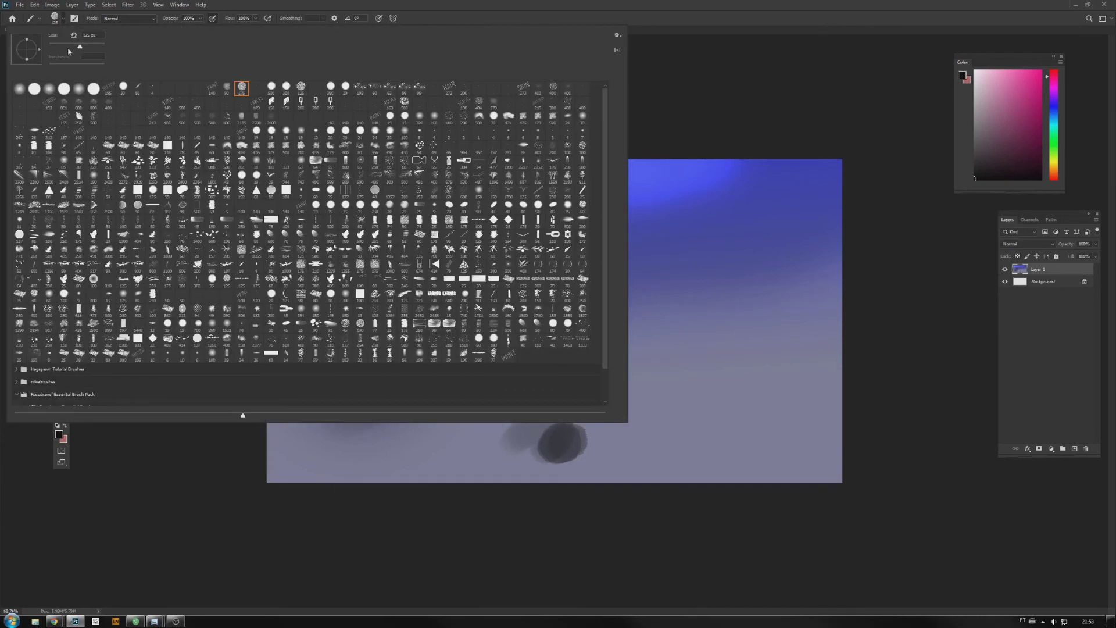
mouse_move(80, 49)
mouse_down()
mouse_move(55, 50)
mouse_move(88, 50)
mouse_up()
click(65, 23)
mouse_move(287, 195)
mouse_down()
mouse_move(424, 268)
mouse_move(639, 297)
mouse_up()
Increase the brush size again for the next strokes
click(63, 18)
drag(88, 46, 99, 46)
click(66, 23)
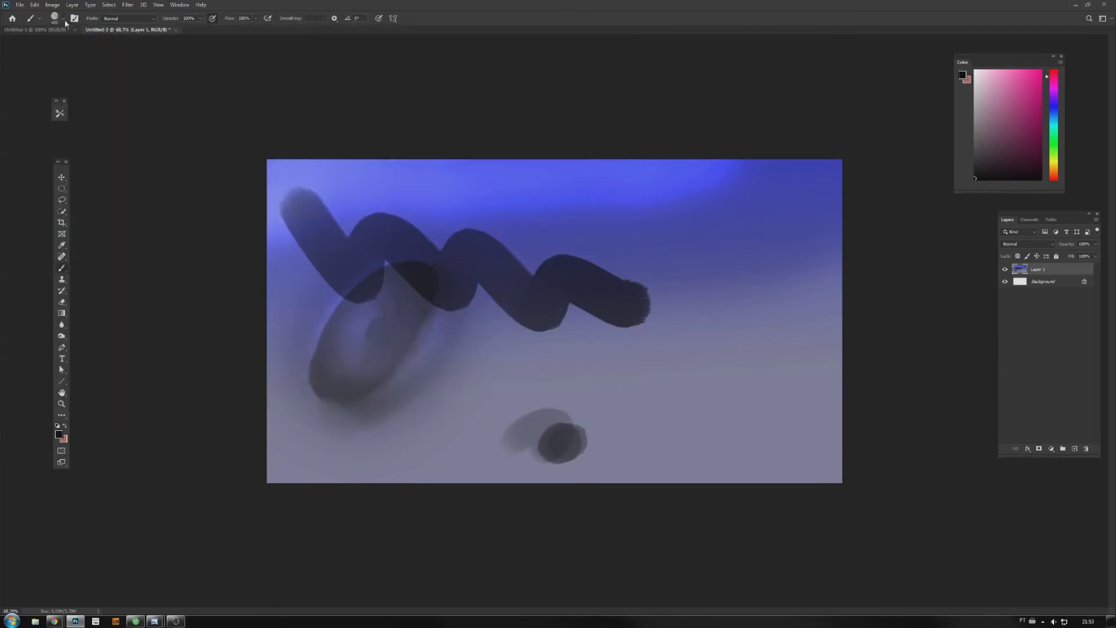
Paint a wide dark diagonal band, small grey blobs at lower right, and a large soft dark wash
mouse_move(349, 314)
mouse_down()
mouse_move(486, 407)
mouse_move(587, 384)
mouse_up()
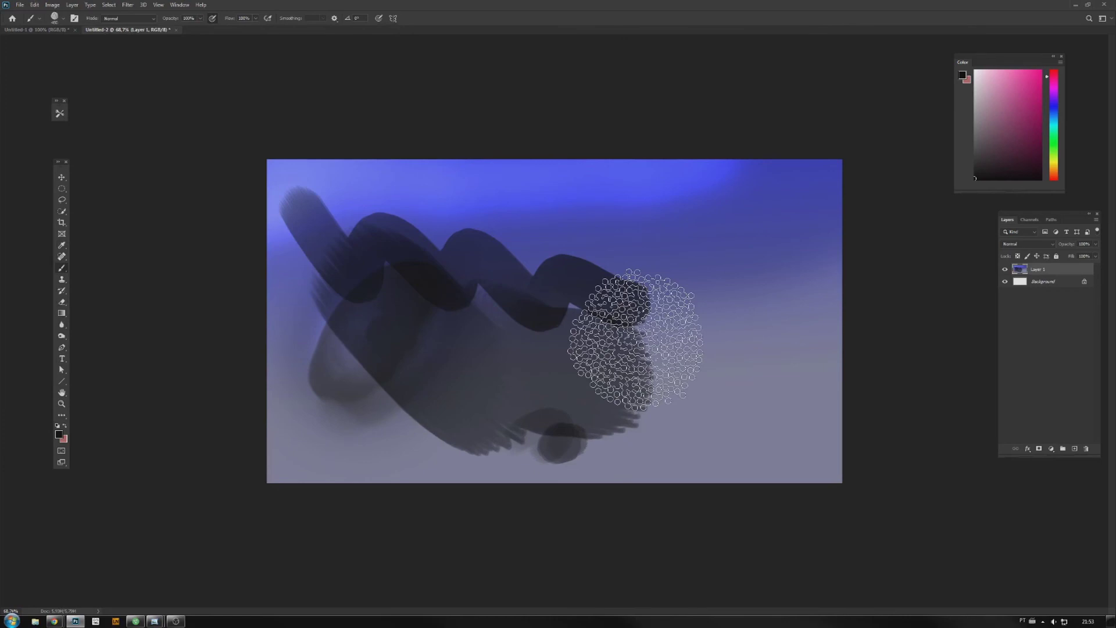
key([)
key([)
key([)
key([)
key([)
key([)
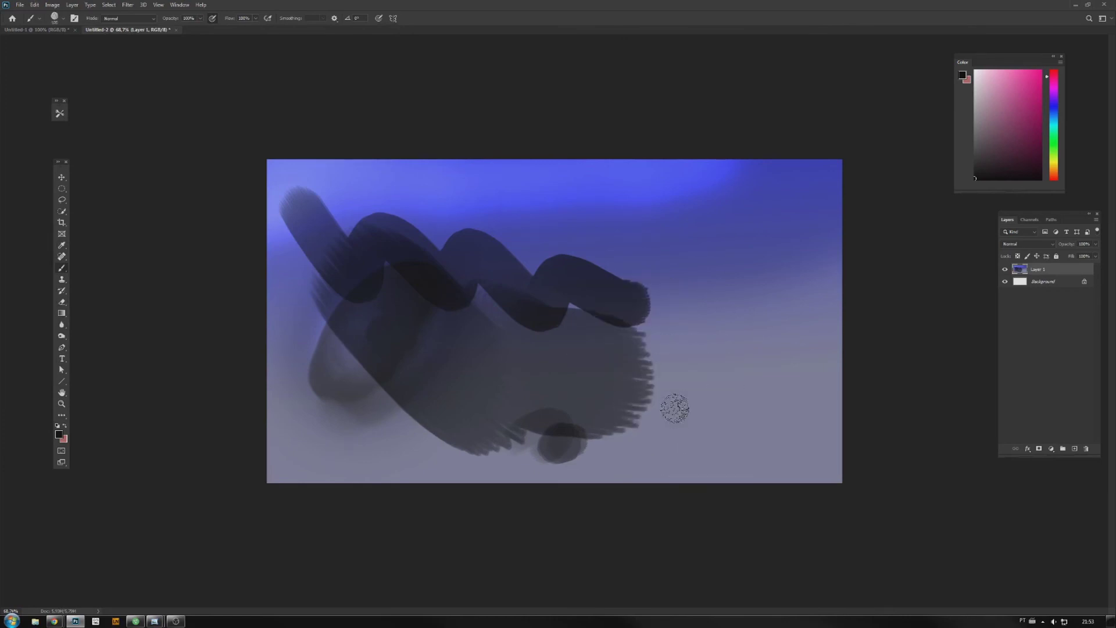
drag(634, 451, 743, 457)
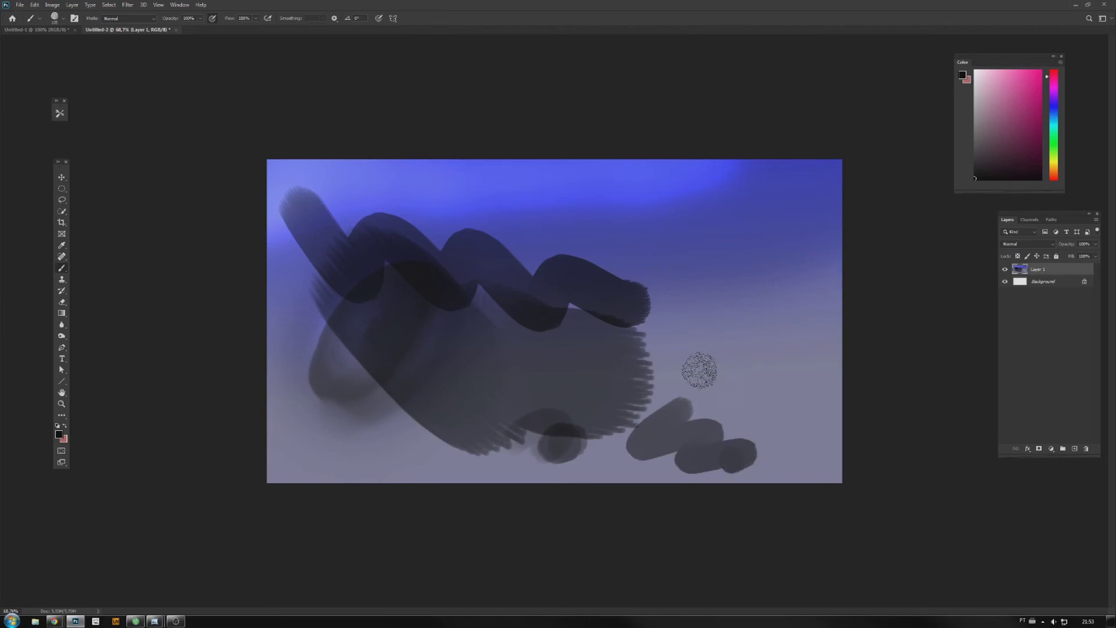
key(])
key(])
key(])
key(])
key(])
key(])
key(])
key(])
mouse_move(756, 244)
mouse_down()
mouse_move(498, 582)
mouse_move(722, 401)
mouse_move(560, 383)
mouse_move(576, 221)
mouse_up()
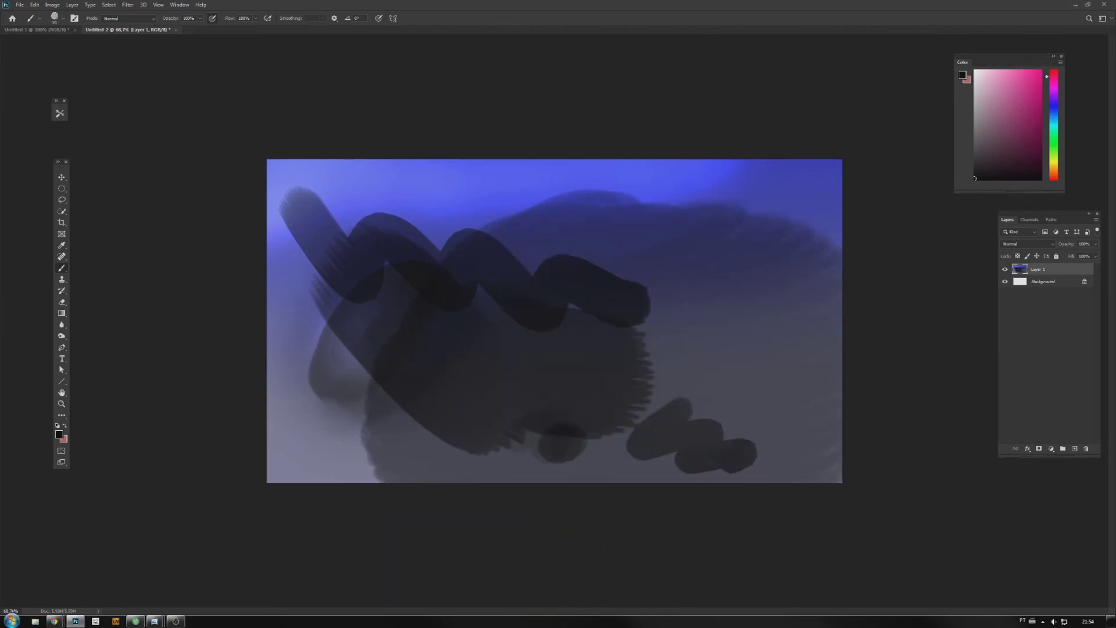
Fill the lower-left corner with grey and dark squiggles
mouse_move(283, 465)
mouse_down()
mouse_move(313, 434)
mouse_move(319, 472)
mouse_move(350, 464)
mouse_up()
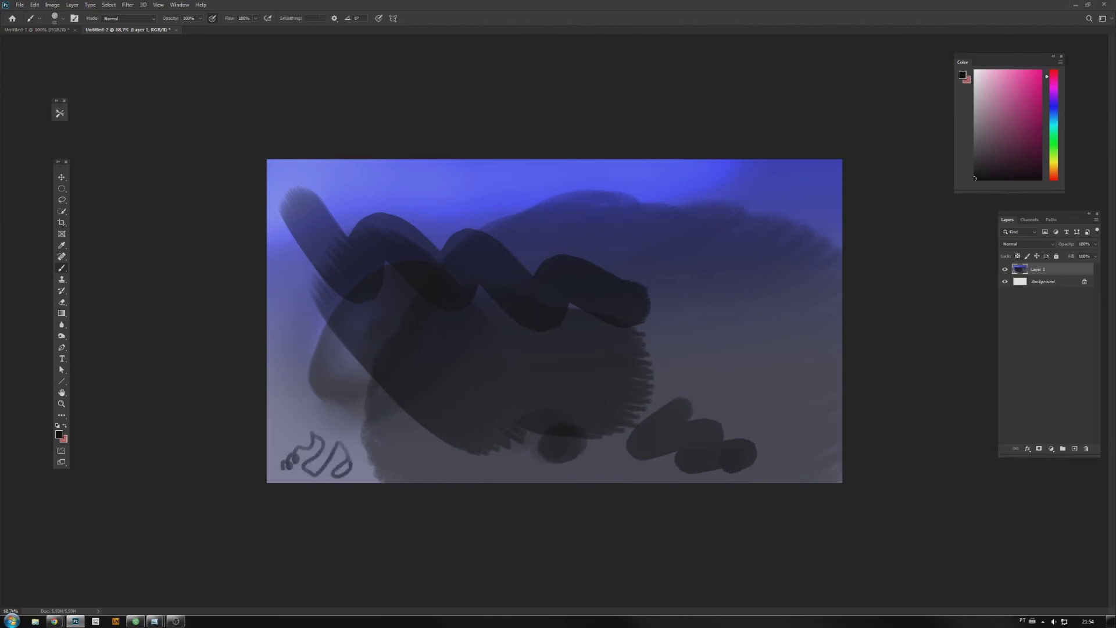
mouse_move(334, 421)
mouse_down()
mouse_move(325, 431)
mouse_move(356, 407)
mouse_move(343, 459)
mouse_move(302, 448)
mouse_move(352, 456)
mouse_move(334, 480)
mouse_up()
mouse_move(271, 456)
mouse_down()
mouse_move(279, 469)
mouse_move(282, 413)
mouse_up()
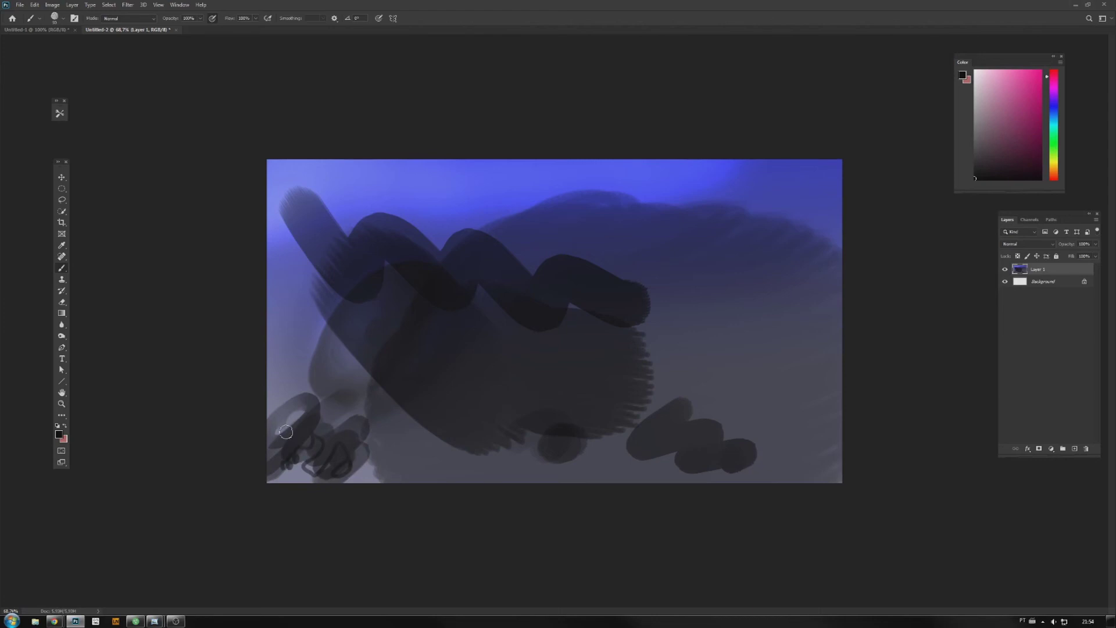
click(34, 4)
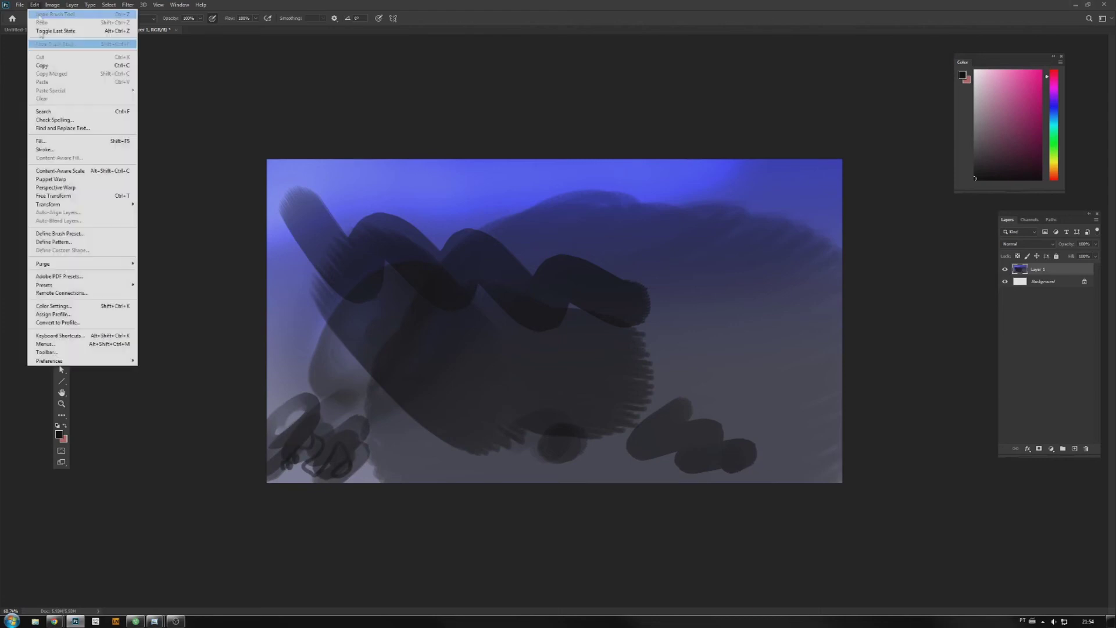
Show the Tools list in Keyboard Shortcuts, scroll it, then pull the Color panel over the canvas
click(86, 337)
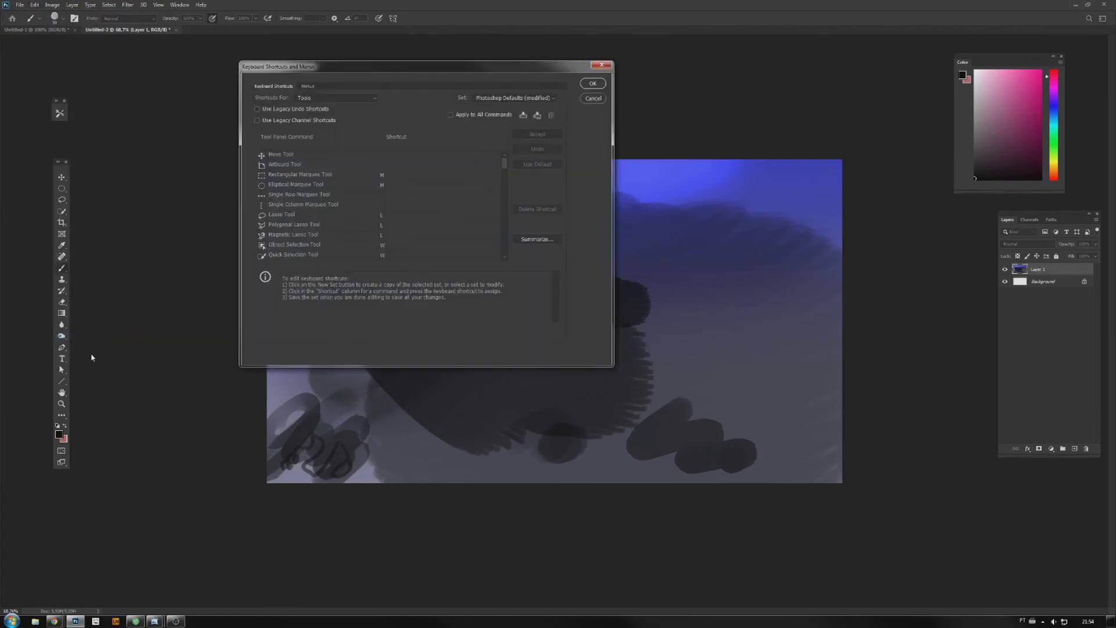
click(372, 97)
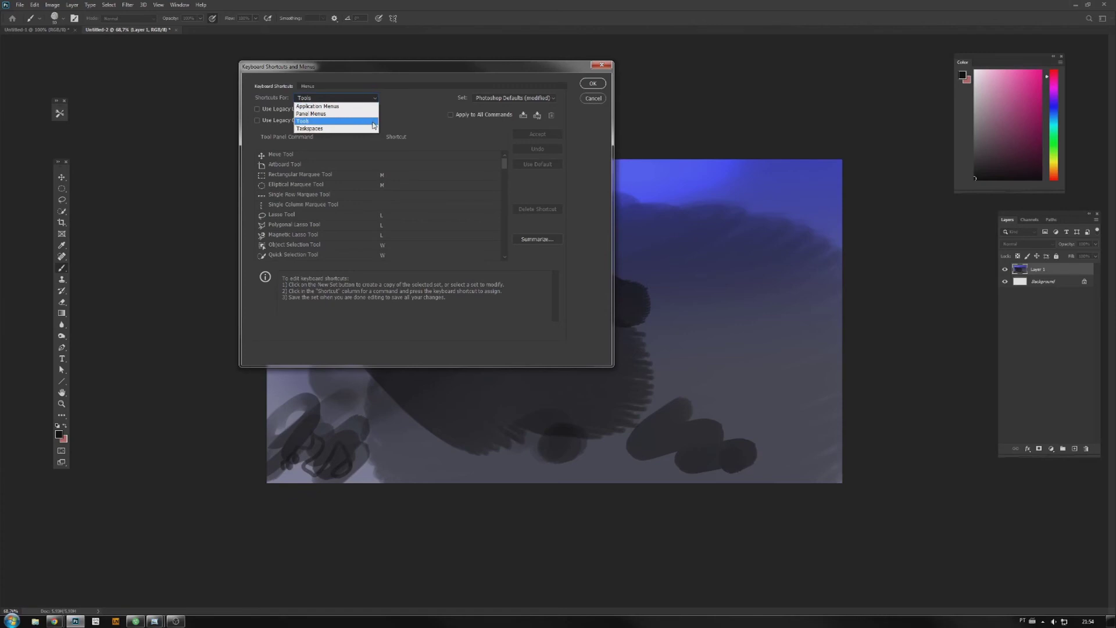
click(375, 122)
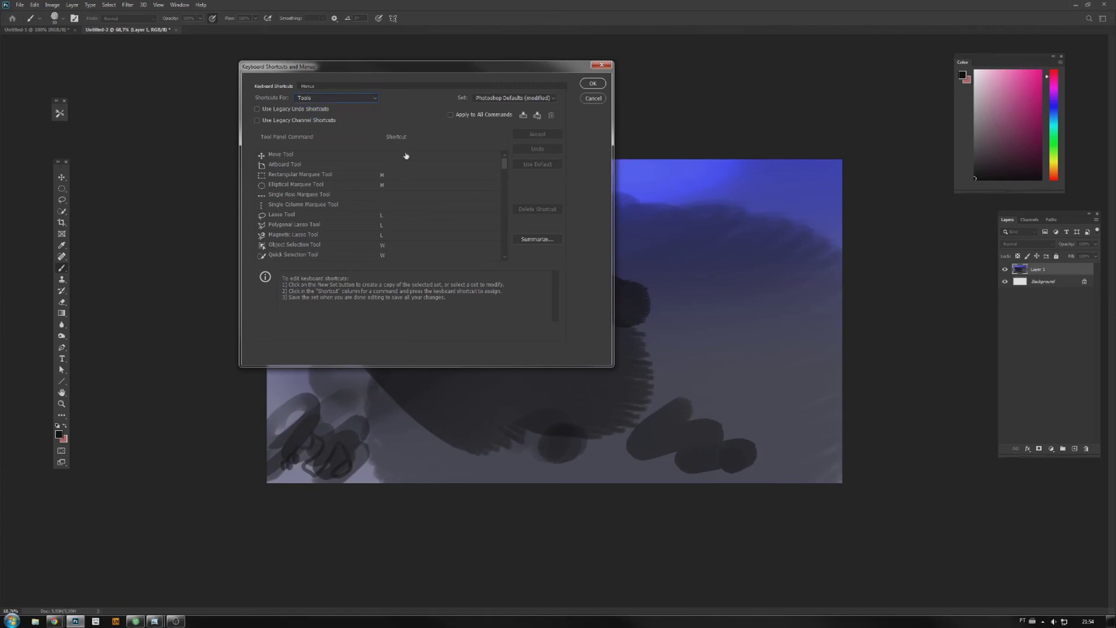
mouse_move(505, 168)
mouse_down()
mouse_move(505, 247)
mouse_move(502, 214)
mouse_up()
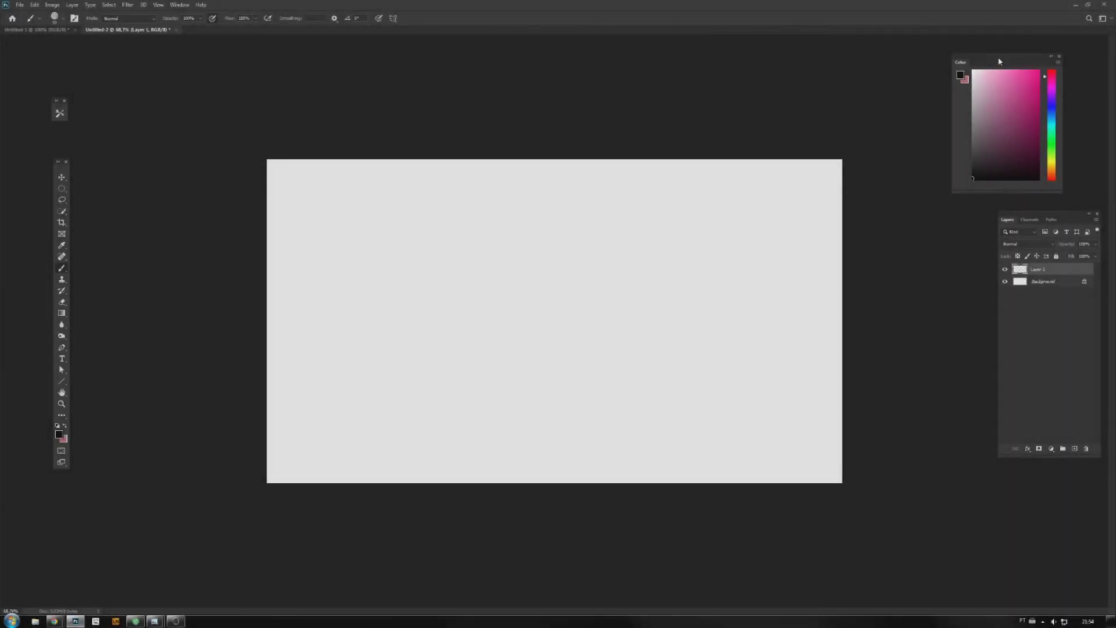
mouse_move(1002, 61)
mouse_down()
mouse_move(617, 264)
mouse_move(203, 379)
mouse_move(162, 306)
mouse_move(192, 318)
mouse_up()
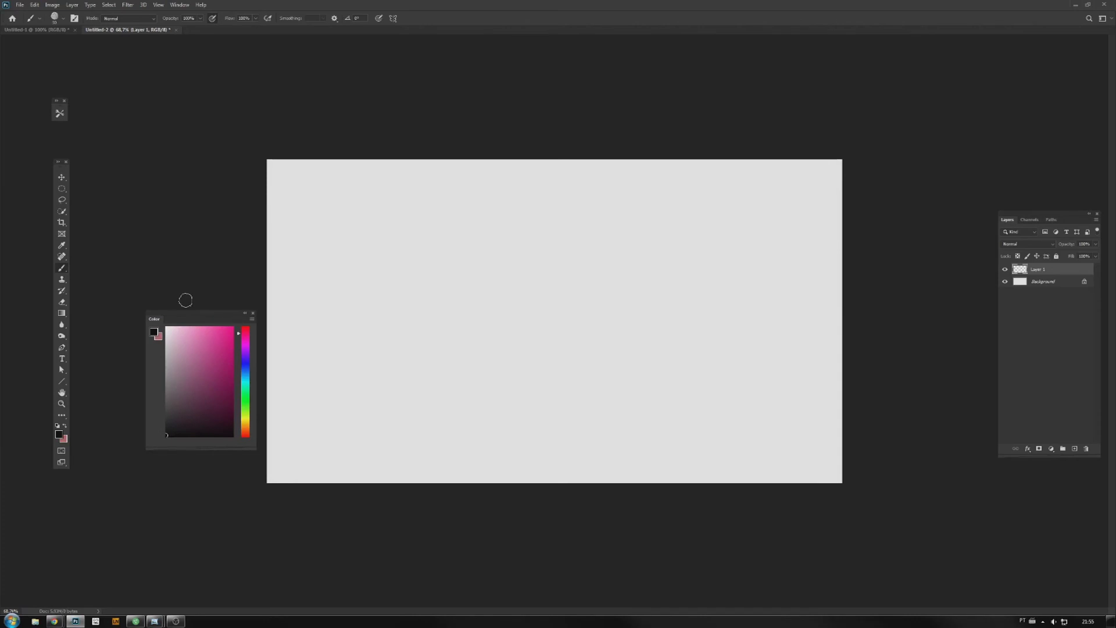
Move the floating Color panel to the canvas centre and enlarge it
drag(197, 313, 494, 325)
click(182, 6)
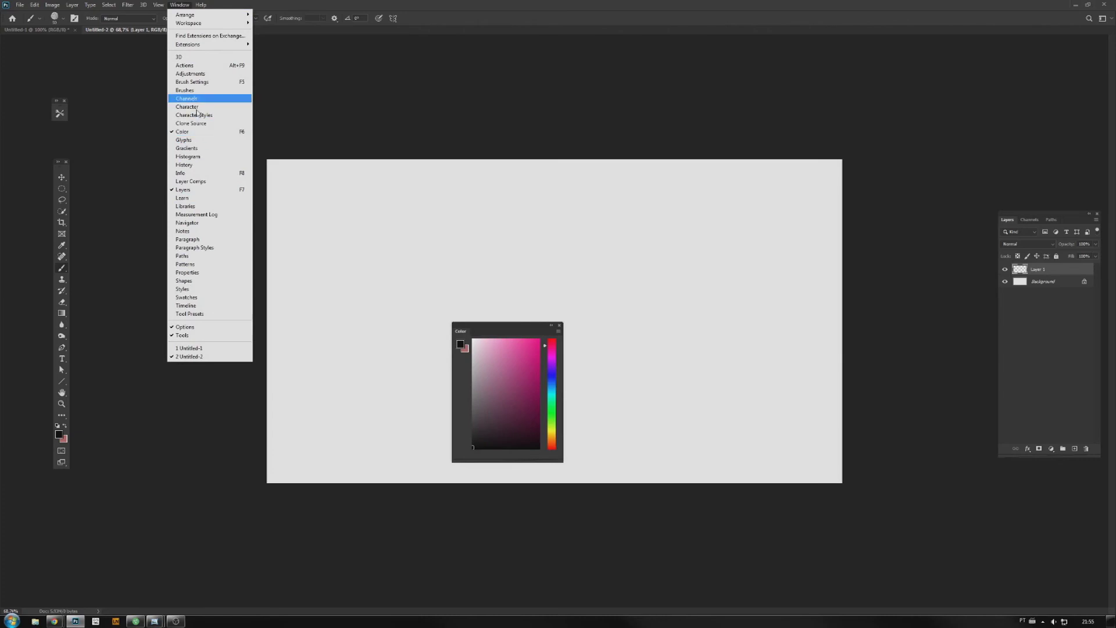
click(183, 20)
drag(512, 402, 518, 375)
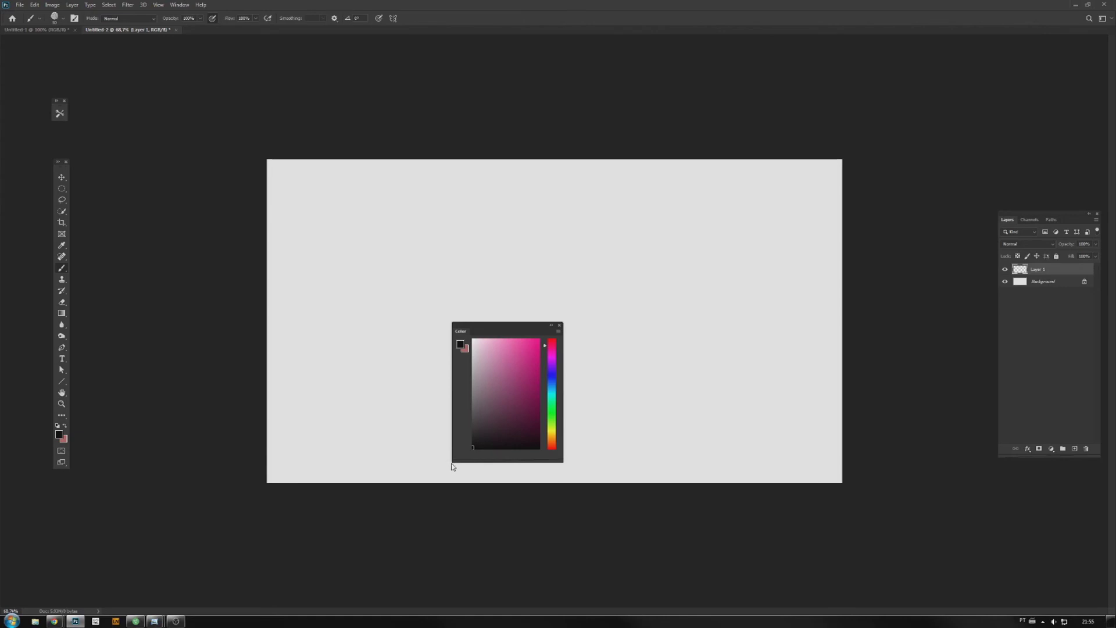
drag(452, 462, 413, 505)
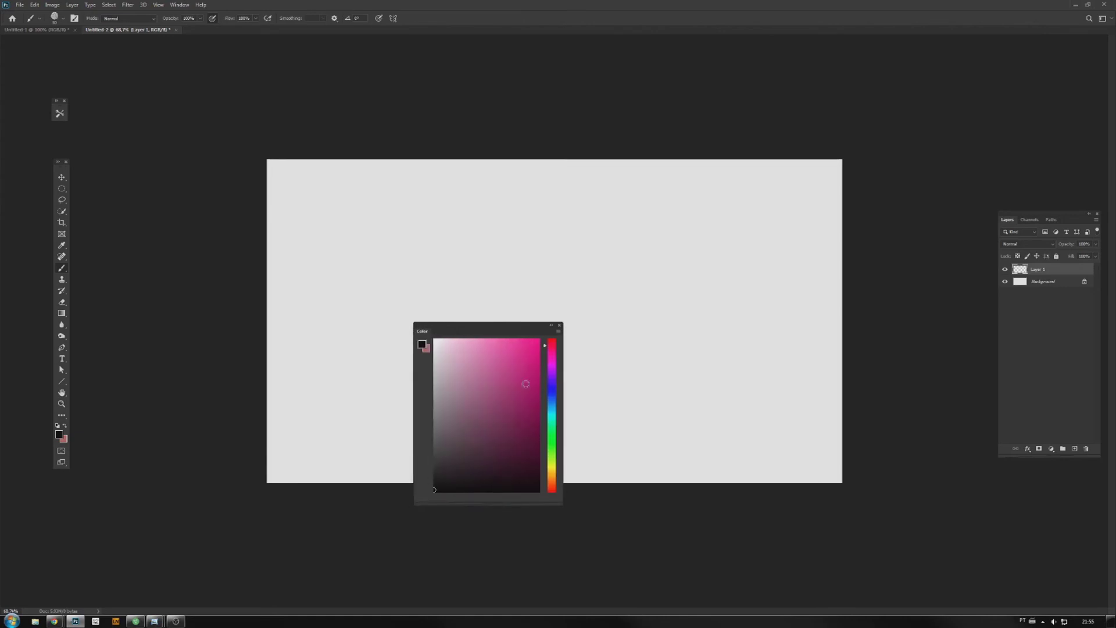
Try the Brightness Cube, Color Wheel, RGB Sliders and Lab Sliders colour displays
click(558, 332)
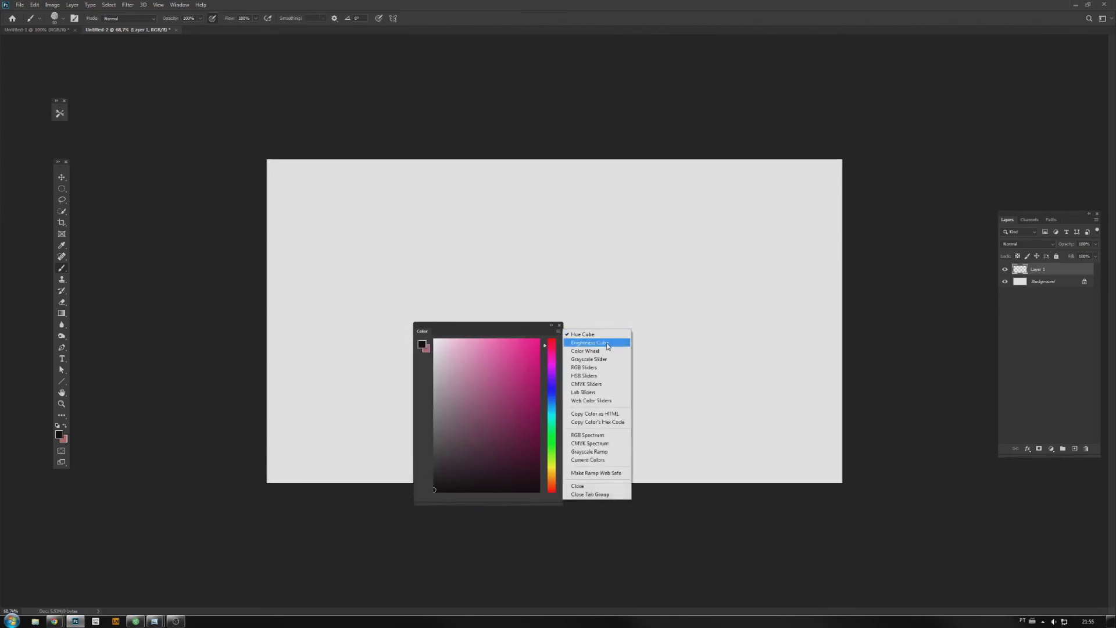
click(608, 345)
click(558, 332)
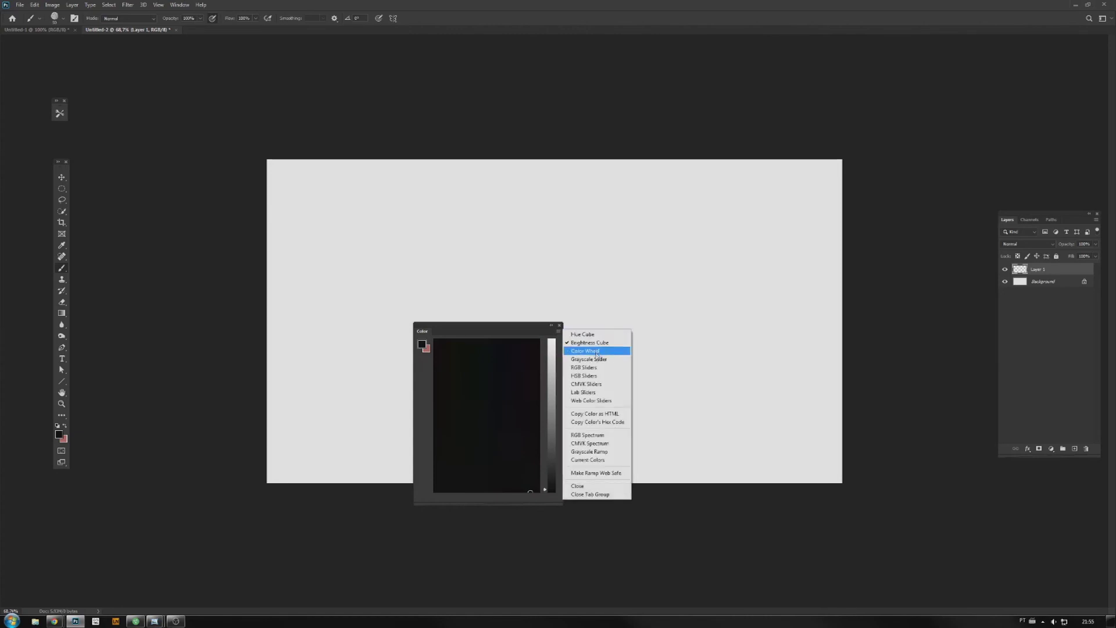
click(597, 352)
click(559, 332)
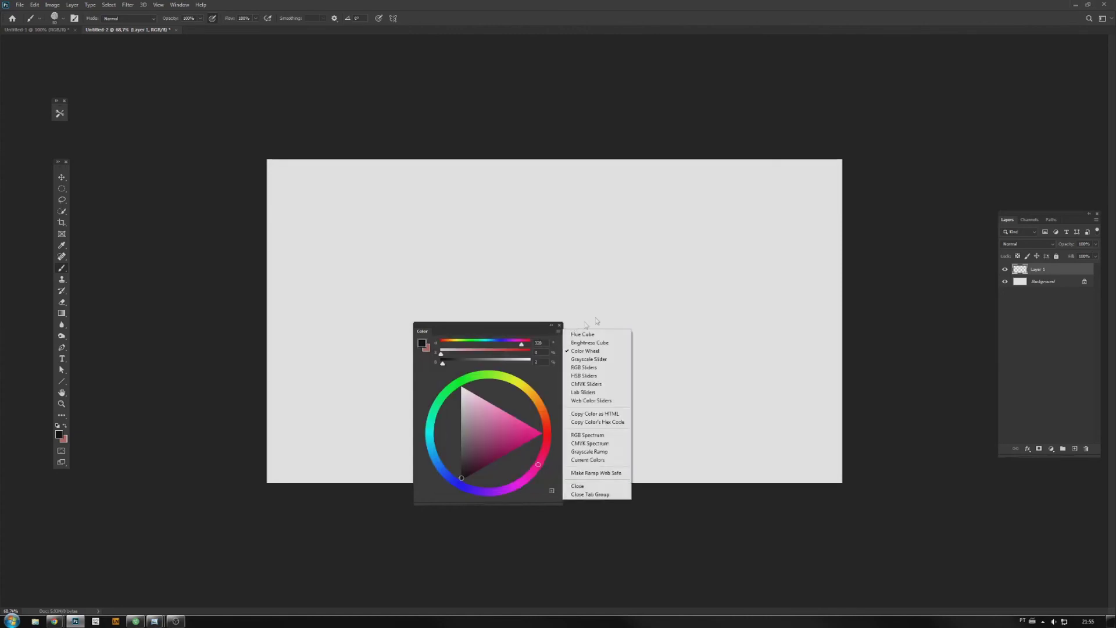
click(584, 368)
click(558, 333)
click(583, 391)
Switch to Hue Cube, briefly try Color Wheel, return to Hue Cube and narrow the panel
click(558, 332)
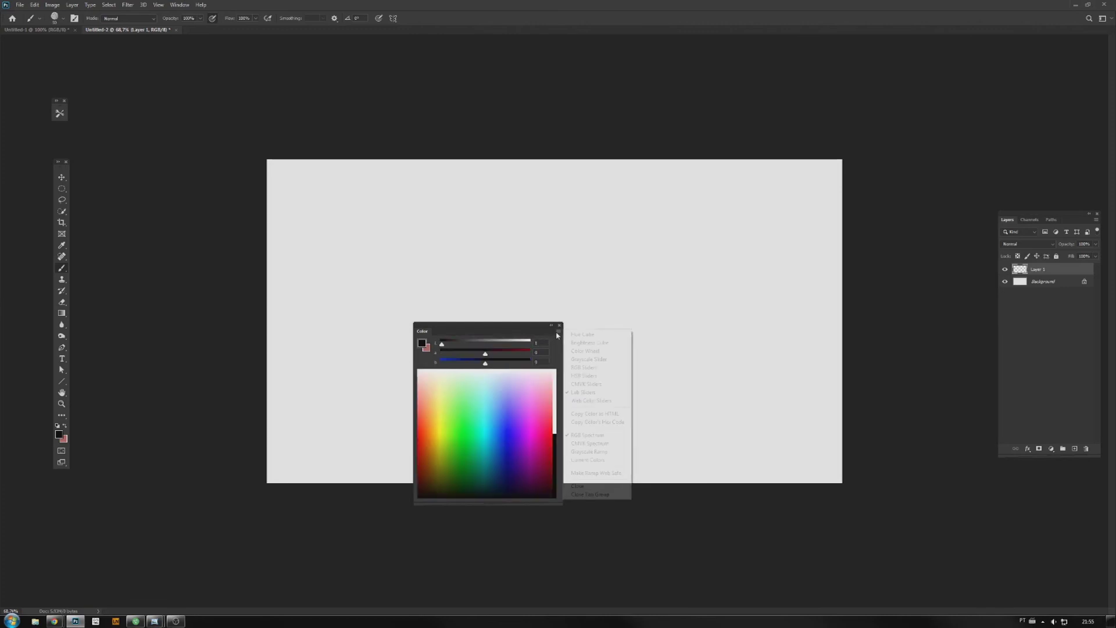
click(592, 336)
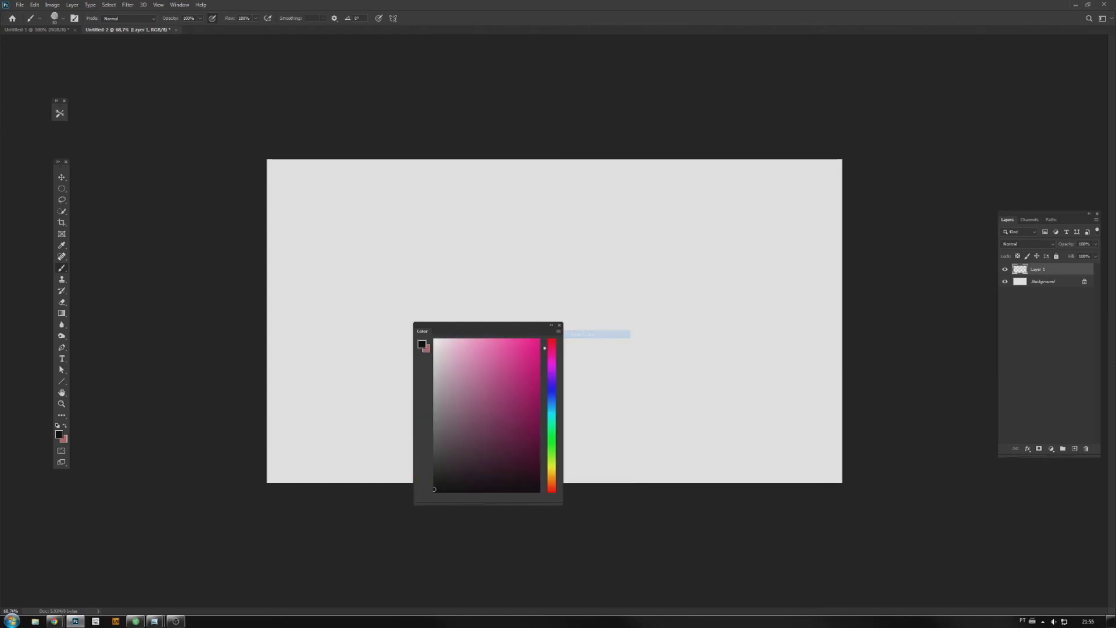
click(558, 331)
click(592, 351)
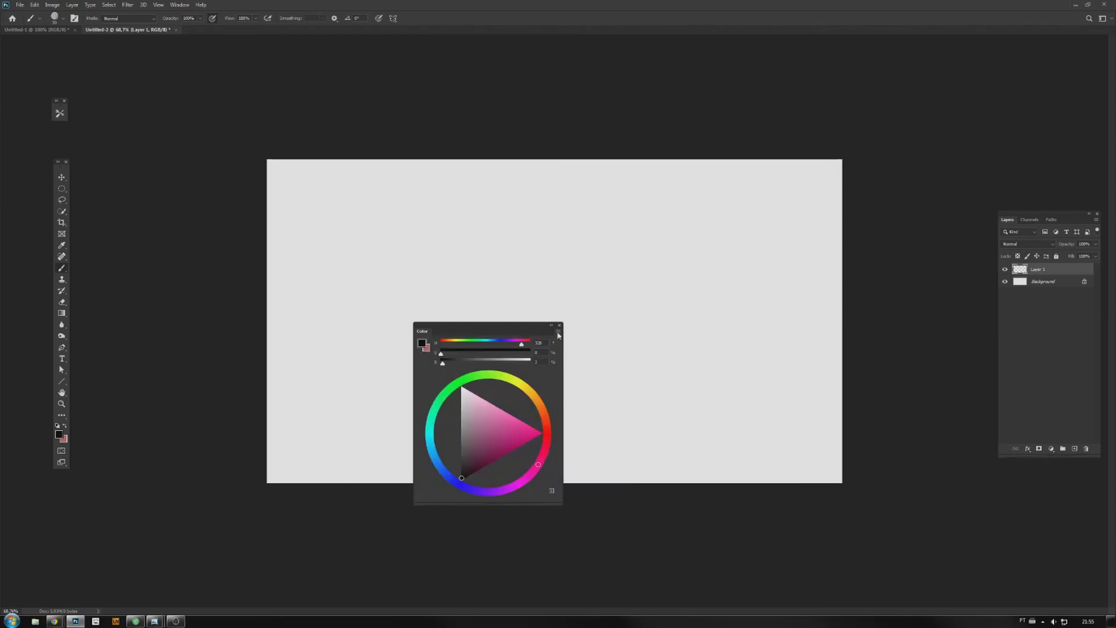
click(558, 335)
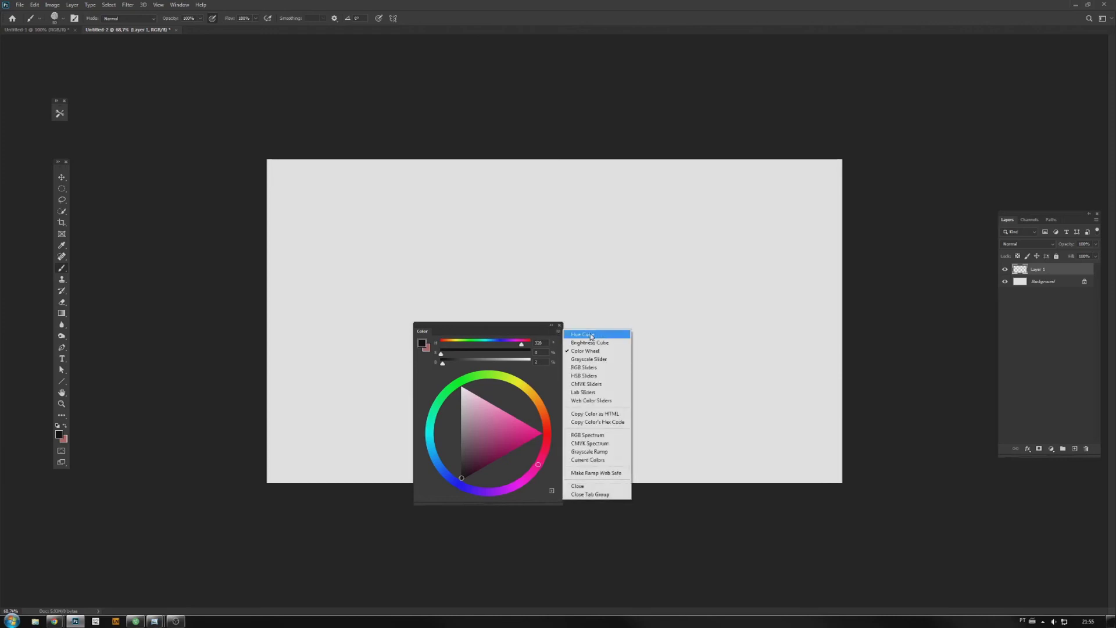
click(593, 337)
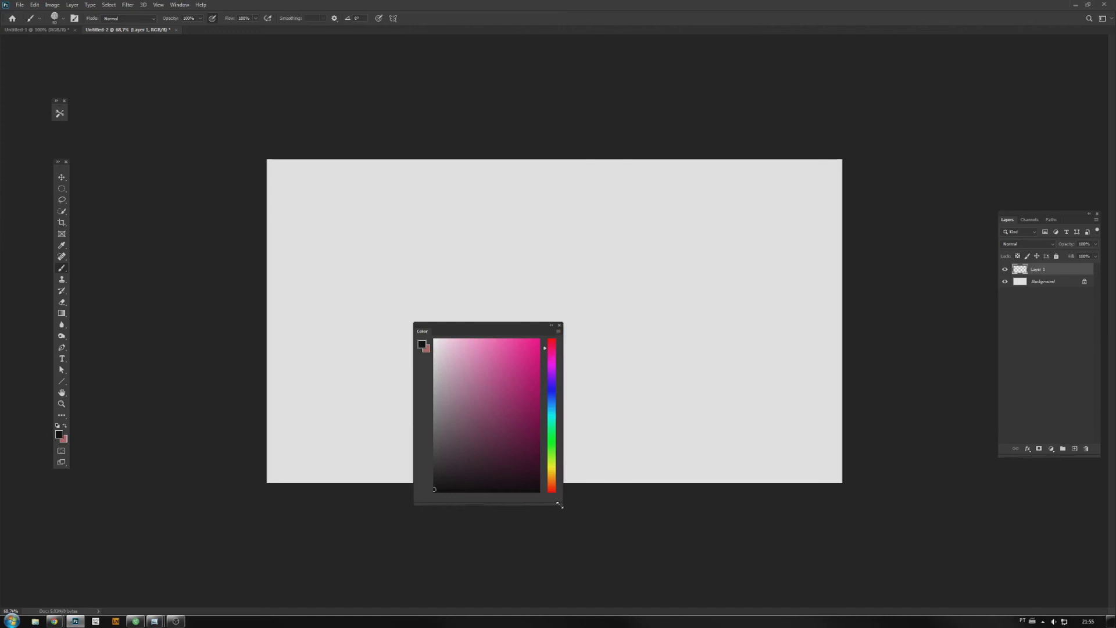
drag(562, 505, 561, 505)
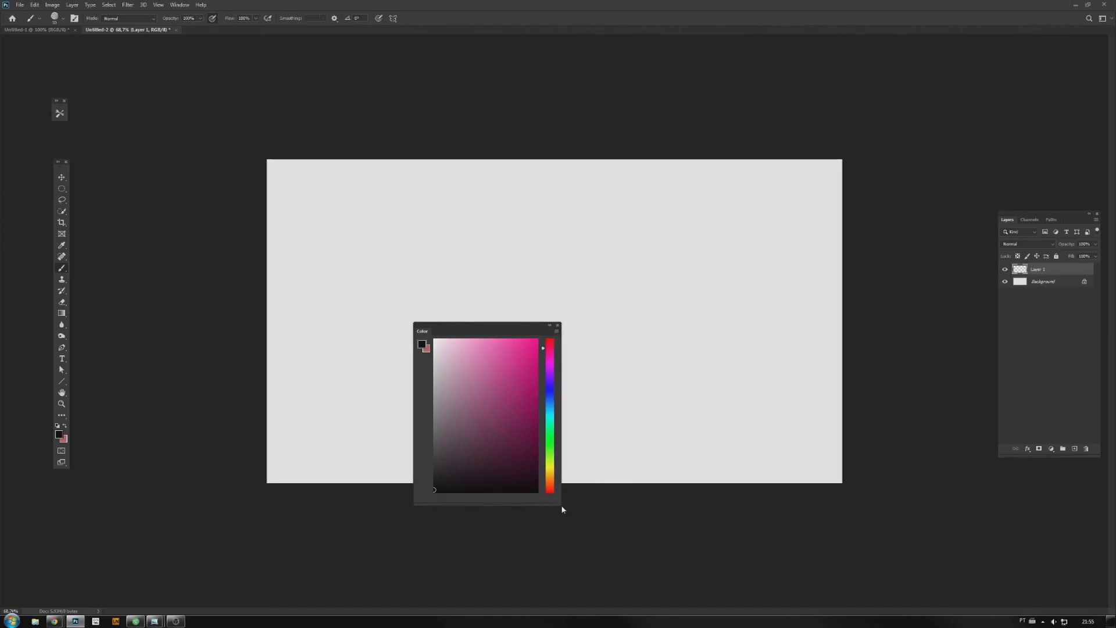
Pick a light grey colour, then move the Color panel to the upper right and shrink it
mouse_move(561, 506)
mouse_down()
mouse_move(505, 420)
mouse_move(566, 498)
mouse_move(560, 488)
mouse_up()
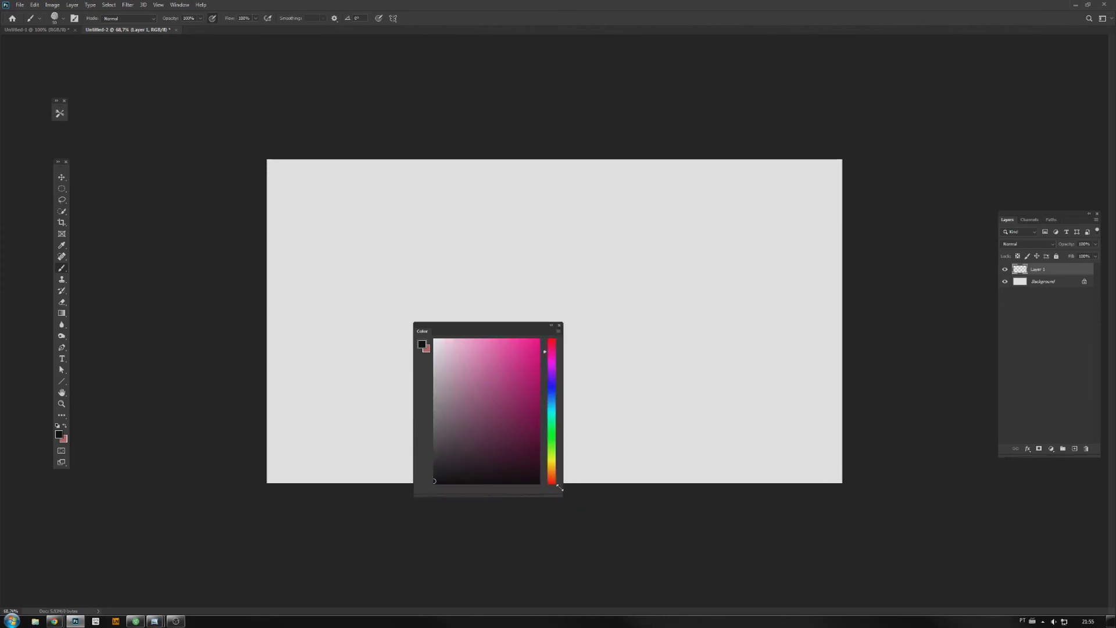
mouse_move(434, 471)
mouse_down()
mouse_move(433, 378)
mouse_move(414, 491)
mouse_move(415, 378)
mouse_move(411, 516)
mouse_move(427, 355)
mouse_up()
mouse_move(548, 348)
mouse_down()
mouse_move(552, 486)
mouse_move(550, 348)
mouse_move(557, 420)
mouse_move(551, 364)
mouse_up()
drag(456, 326, 802, 285)
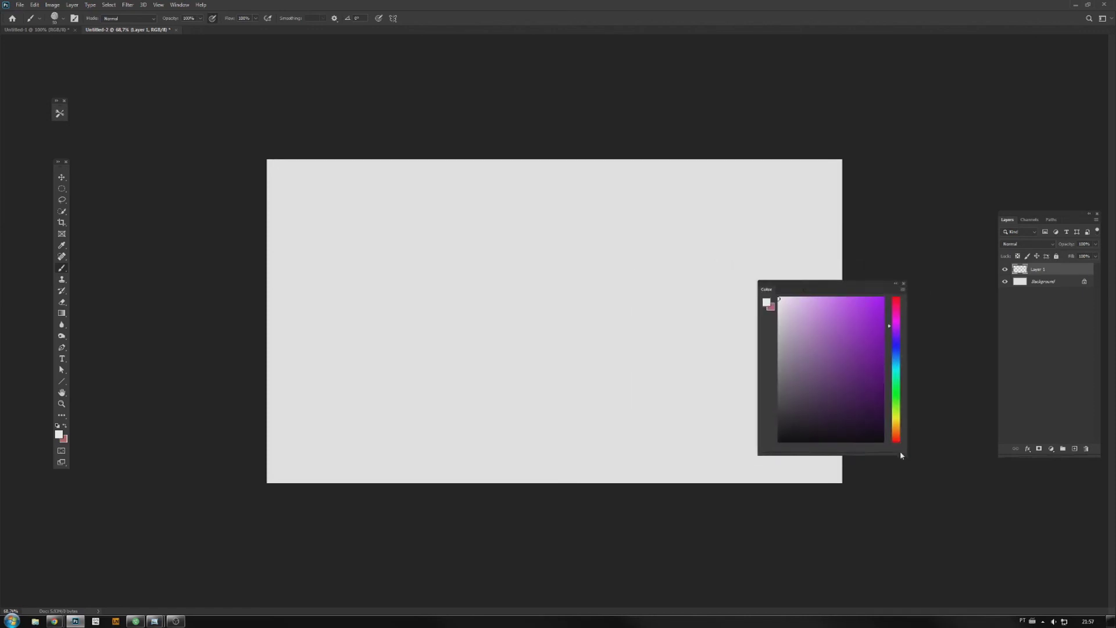
drag(905, 453, 869, 413)
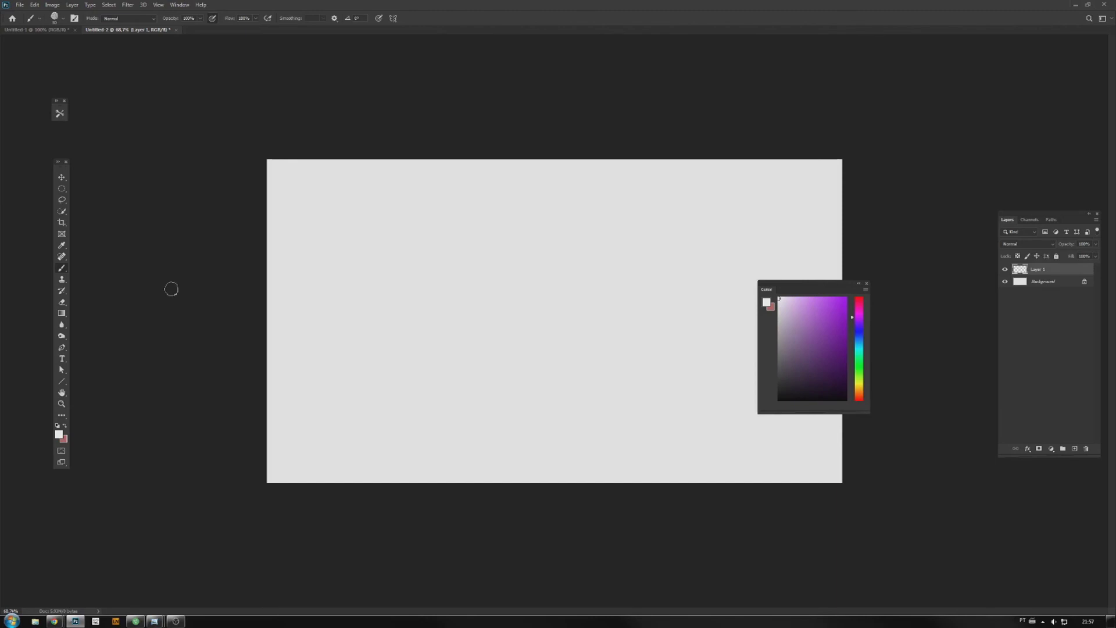
Leave the brush Mode at Normal and paint a thick dark grey diagonal stroke at lower left
click(152, 19)
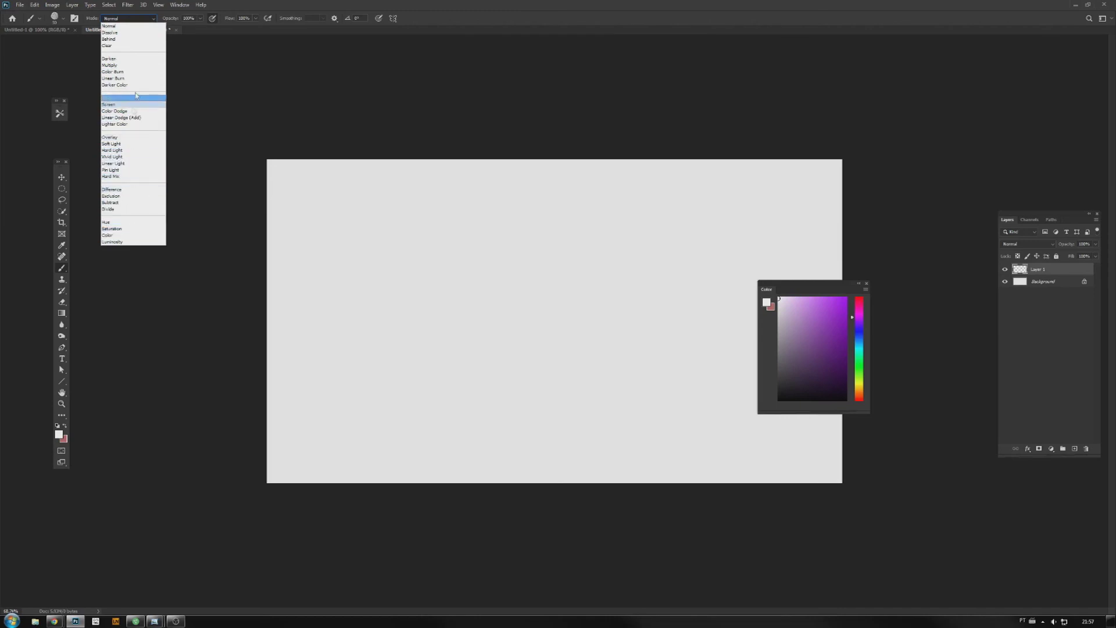
click(155, 18)
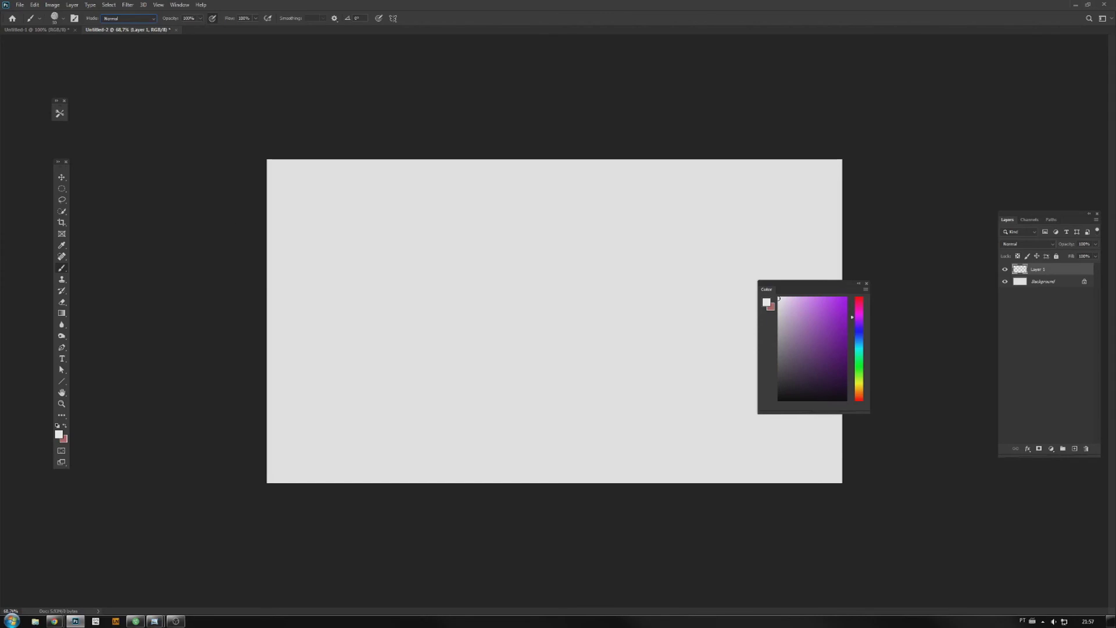
drag(422, 359, 514, 304)
Paint a dark diagonal stroke in black and a second stroke below it
key(ctrl+z)
click(780, 400)
drag(340, 441, 563, 307)
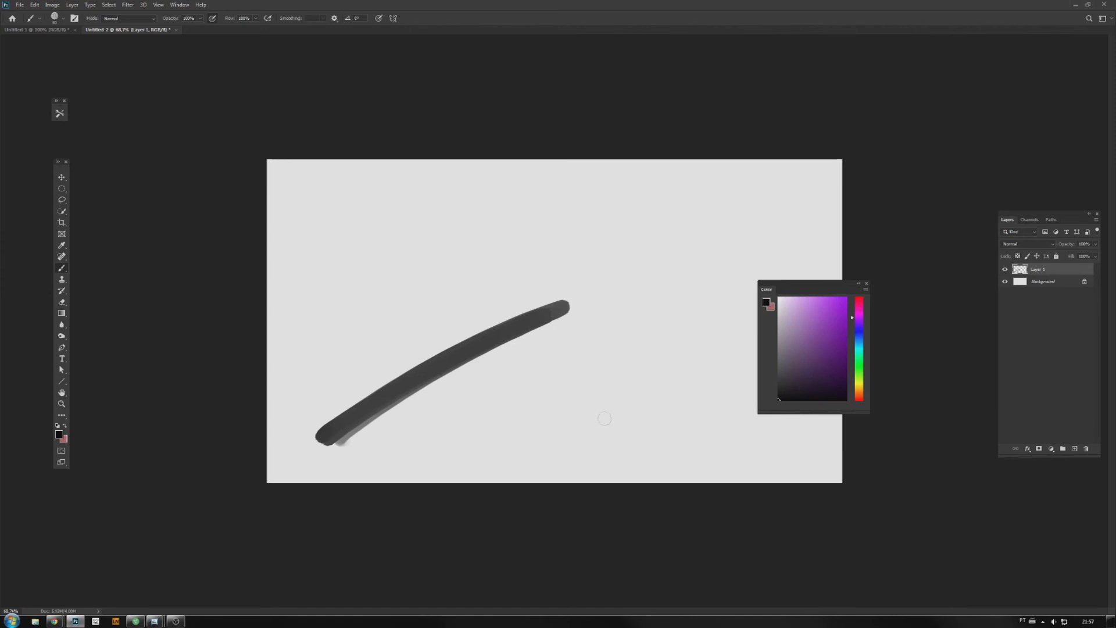
mouse_move(577, 390)
mouse_down()
mouse_move(524, 416)
mouse_move(610, 385)
mouse_move(451, 455)
mouse_up()
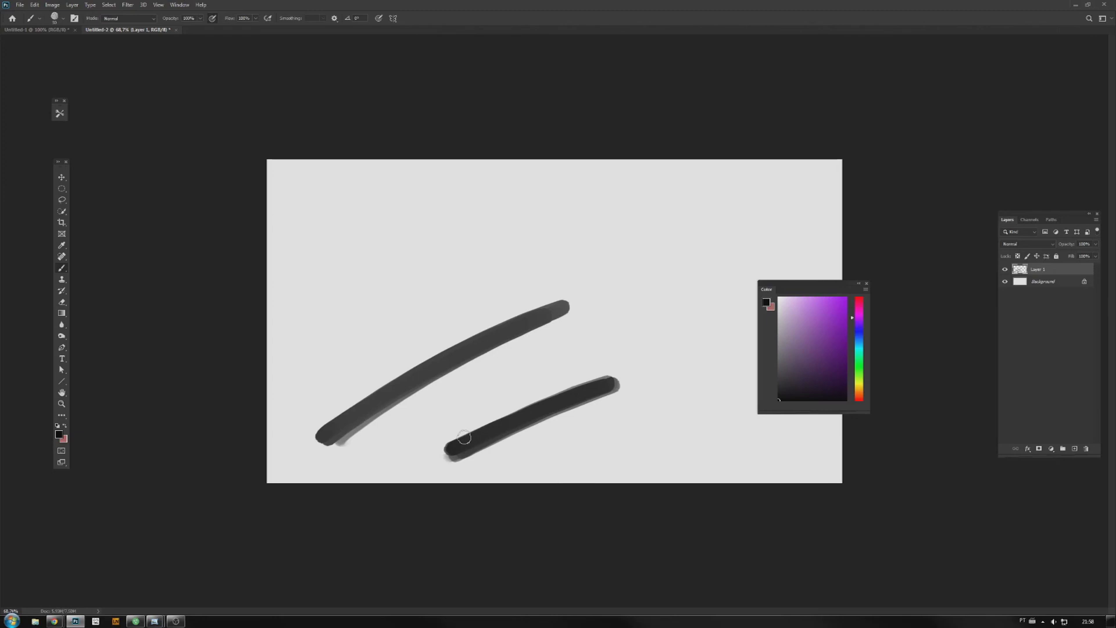
Test a grey scribble at about 61% opacity, undo it, and restore opacity to 100%
click(200, 18)
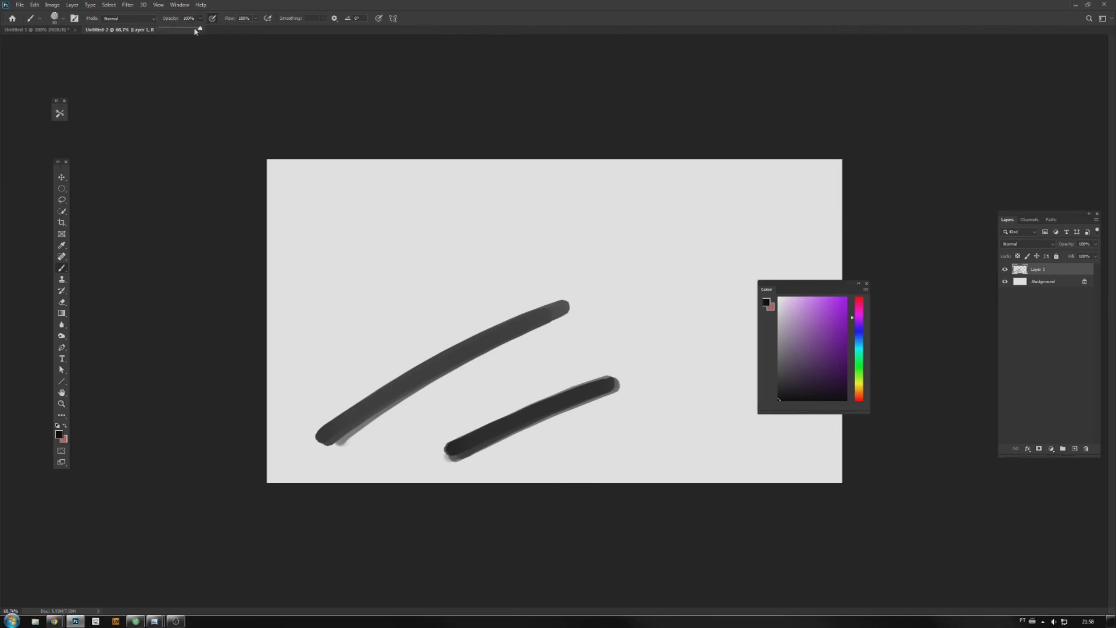
drag(200, 32, 186, 29)
mouse_move(416, 234)
mouse_down()
mouse_move(401, 289)
mouse_move(469, 267)
mouse_move(413, 360)
mouse_move(471, 323)
mouse_move(391, 396)
mouse_move(488, 320)
mouse_move(390, 441)
mouse_move(644, 324)
mouse_move(558, 453)
mouse_move(728, 438)
mouse_move(732, 472)
mouse_move(569, 240)
mouse_move(325, 337)
mouse_move(526, 355)
mouse_move(632, 456)
mouse_move(688, 478)
mouse_up()
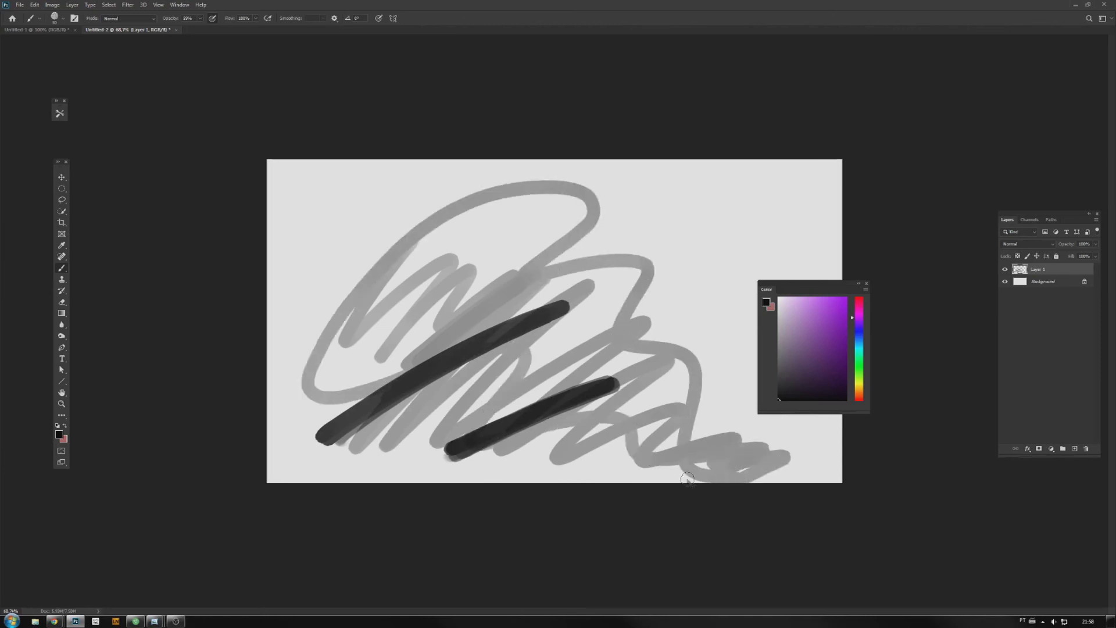
key(ctrl+z)
Try and undo wavy and looping strokes, then paint a faint light-grey stroke above
key(ctrl+z)
click(200, 19)
drag(225, 30, 224, 30)
drag(316, 195, 437, 326)
key(ctrl+z)
mouse_move(271, 170)
mouse_down()
mouse_move(379, 259)
mouse_move(375, 294)
mouse_move(476, 264)
mouse_move(551, 283)
mouse_move(654, 237)
mouse_move(679, 256)
mouse_up()
key(ctrl+z)
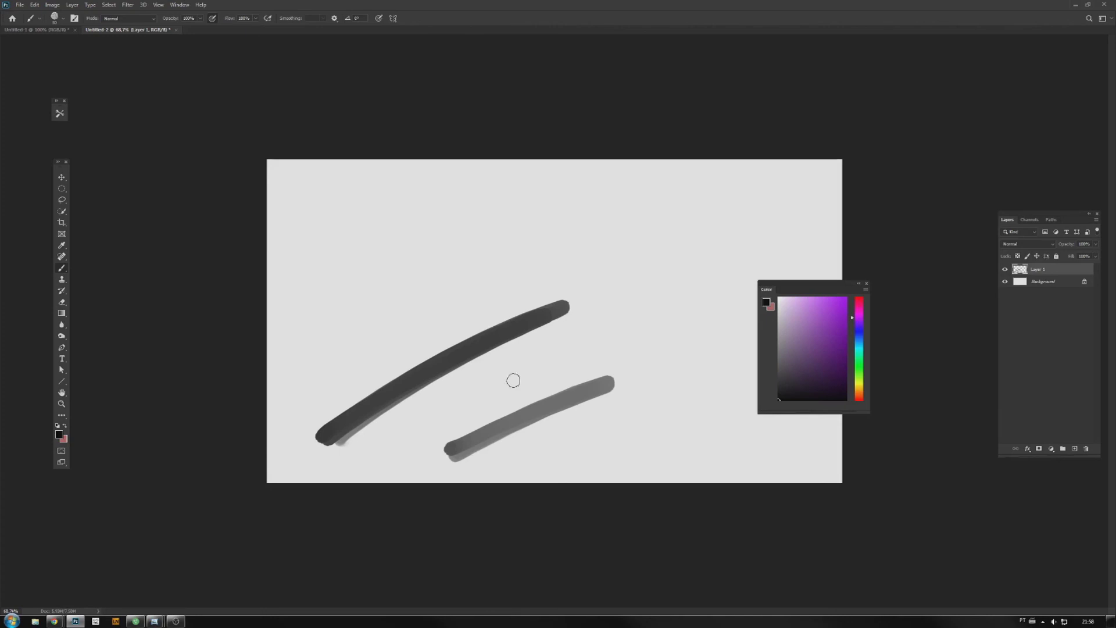
mouse_move(324, 377)
mouse_down()
mouse_move(374, 332)
mouse_move(457, 299)
mouse_move(619, 254)
mouse_move(739, 243)
mouse_up()
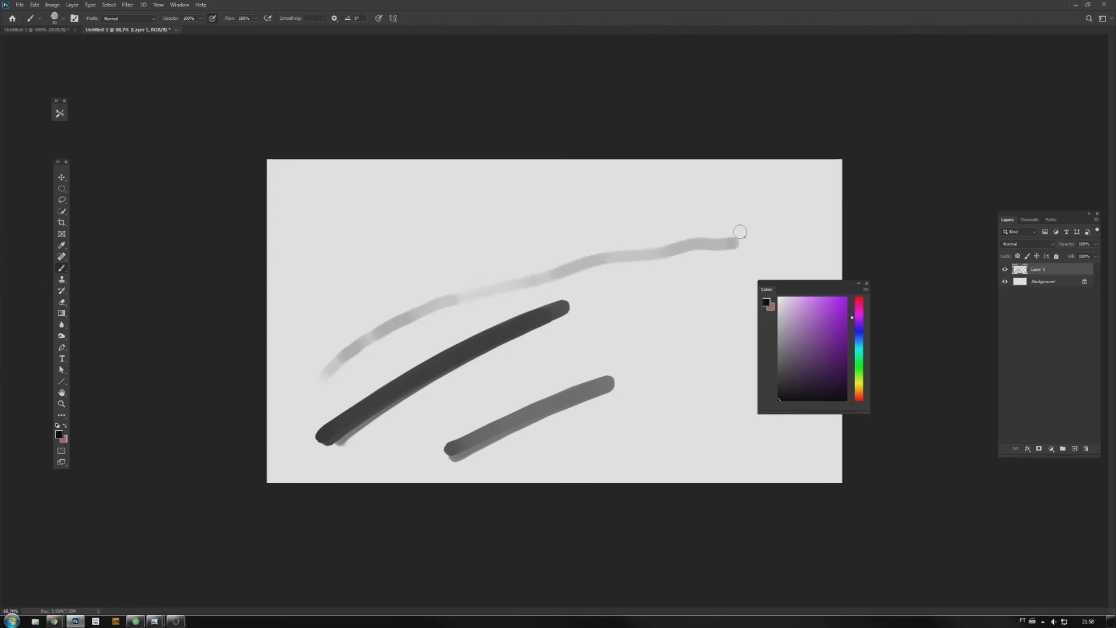
Paint a medium-grey arc and several bold black arcs across the upper canvas
mouse_move(295, 367)
mouse_down()
mouse_move(380, 301)
mouse_move(448, 272)
mouse_move(685, 233)
mouse_up()
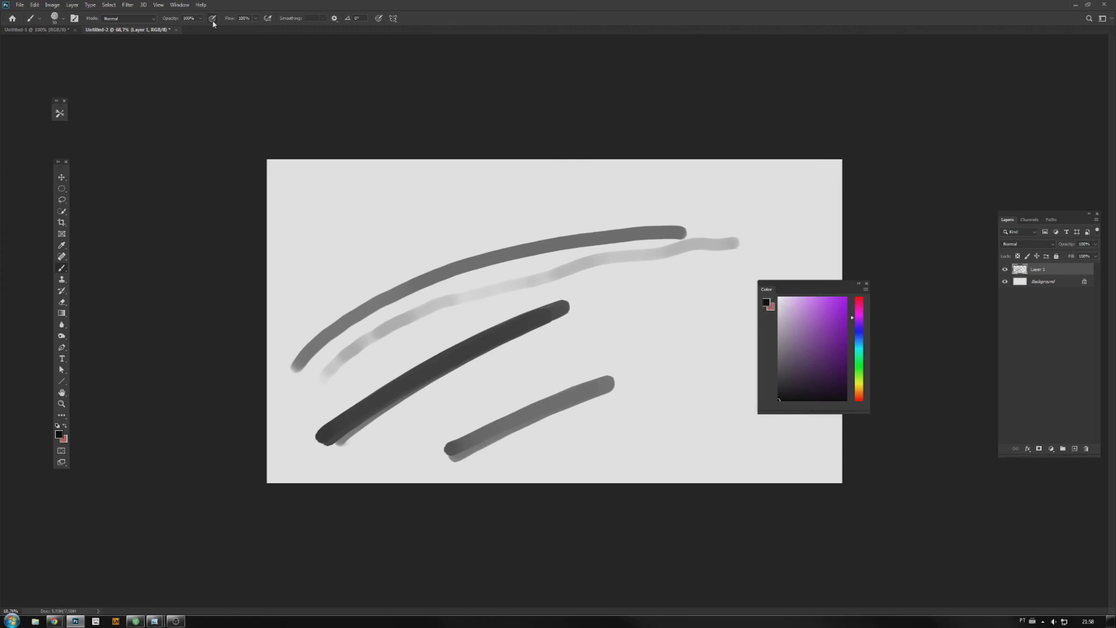
mouse_move(289, 313)
mouse_down()
mouse_move(366, 256)
mouse_move(572, 204)
mouse_move(698, 208)
mouse_up()
mouse_move(318, 309)
mouse_down()
mouse_move(618, 218)
mouse_move(308, 303)
mouse_move(536, 182)
mouse_up()
drag(289, 296, 399, 183)
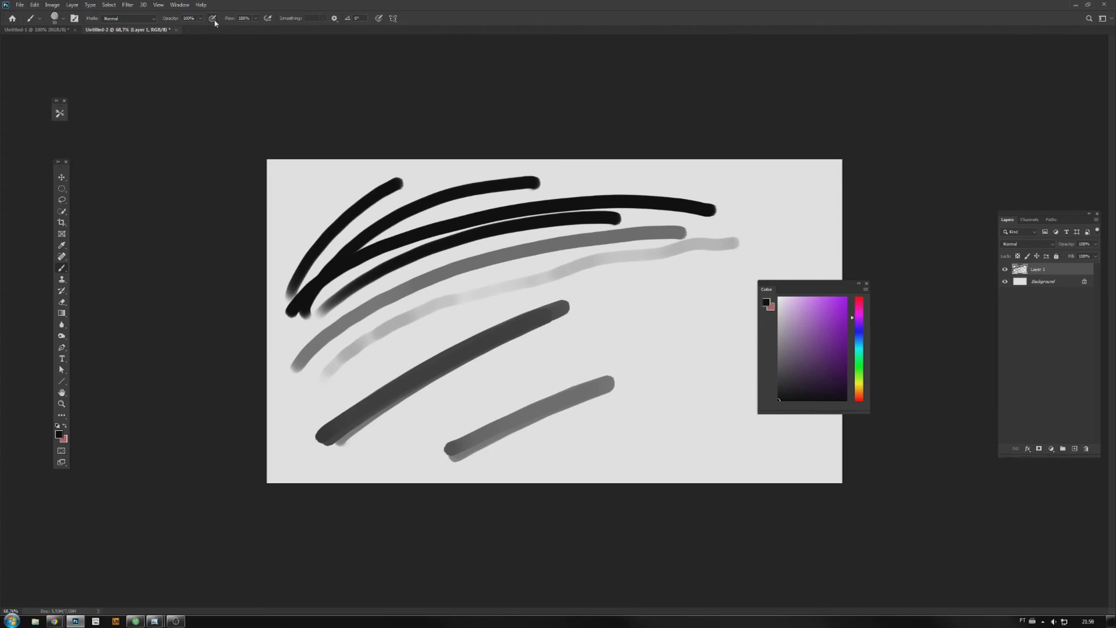
Hatch a row of short grey arcs along the top-left of the canvas
drag(284, 171, 323, 228)
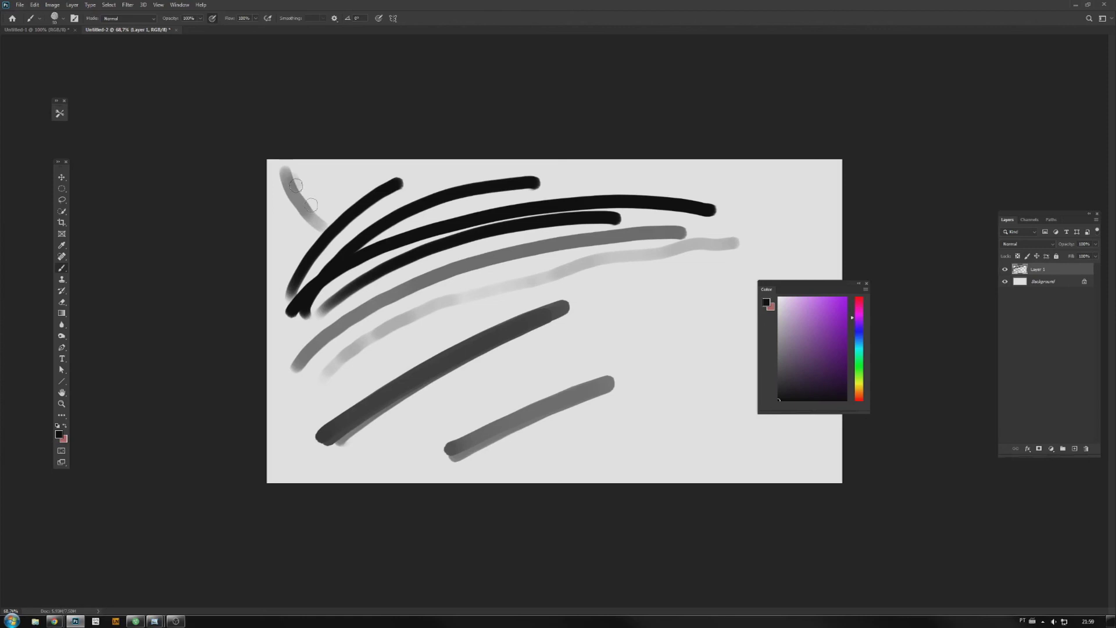
mouse_move(300, 168)
mouse_down()
mouse_move(329, 220)
mouse_move(347, 213)
mouse_up()
drag(336, 169, 372, 195)
mouse_move(363, 167)
mouse_down()
mouse_move(384, 192)
mouse_move(396, 183)
mouse_up()
mouse_move(398, 170)
mouse_down()
mouse_move(410, 189)
mouse_move(429, 189)
mouse_up()
drag(430, 174, 466, 193)
drag(462, 187, 469, 202)
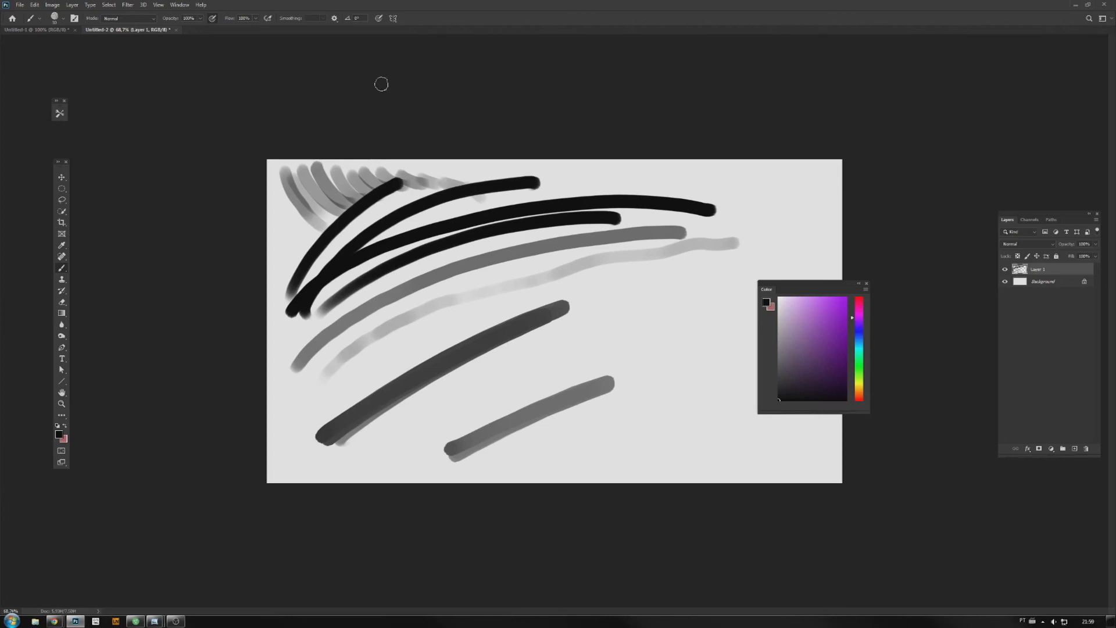
Check the brush Flow slider, leaving it at 100%
click(256, 19)
click(258, 21)
click(256, 19)
click(258, 22)
Try a grey S-shaped stroke and a short grey stroke, undoing both
mouse_move(654, 341)
mouse_down()
mouse_move(668, 372)
mouse_move(665, 447)
mouse_move(630, 442)
mouse_move(682, 437)
mouse_move(688, 372)
mouse_move(721, 319)
mouse_up()
key(ctrl+z)
drag(549, 465, 611, 434)
key(ctrl+z)
Pick a small brush preset, draw two thin lines at lower right, and dab dark marks on one
right_click(612, 414)
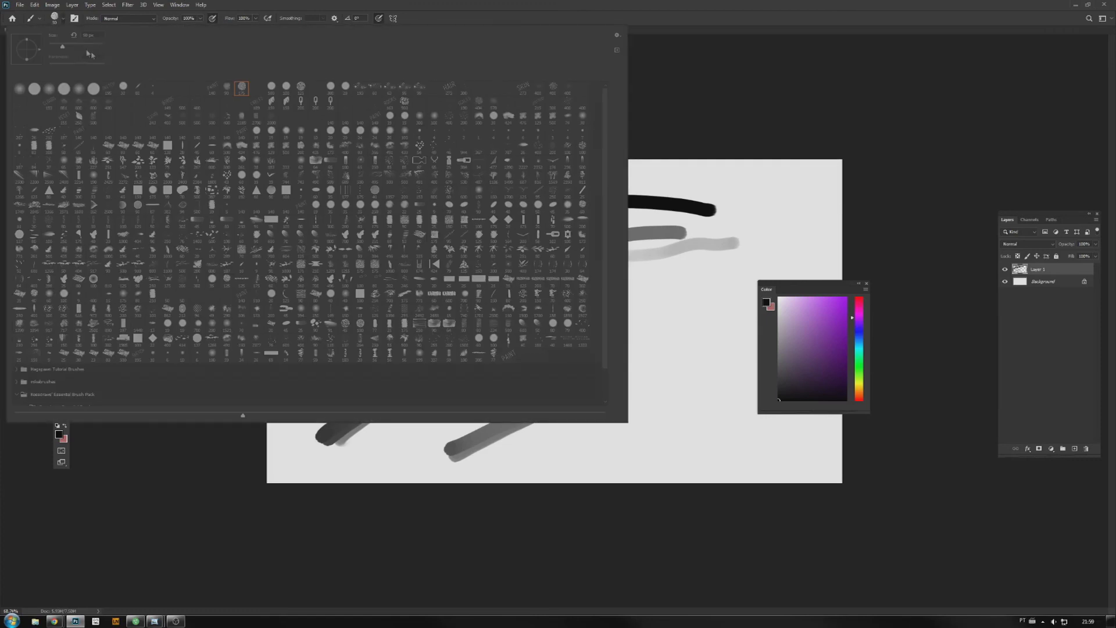
click(152, 90)
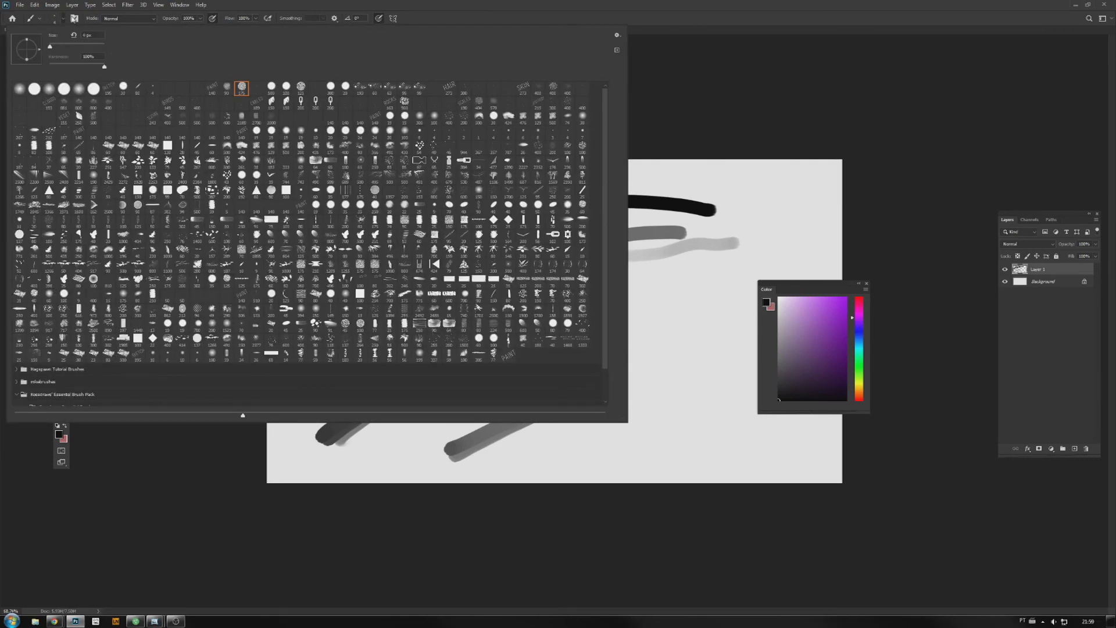
click(73, 28)
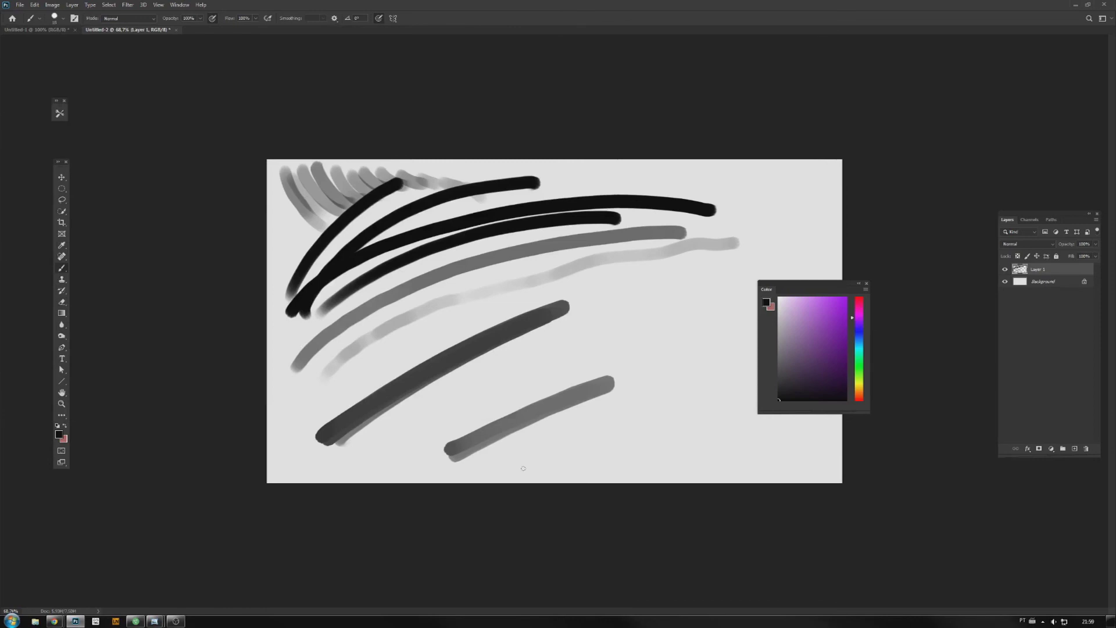
drag(495, 475, 721, 386)
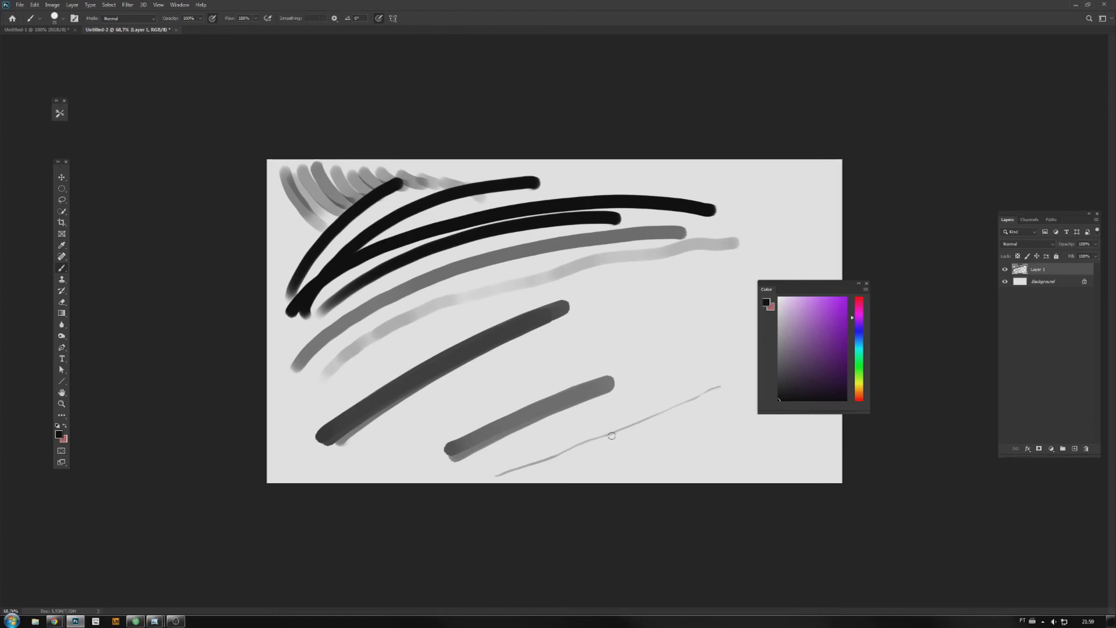
mouse_move(540, 474)
mouse_down()
mouse_move(692, 416)
mouse_move(590, 470)
mouse_move(743, 419)
mouse_up()
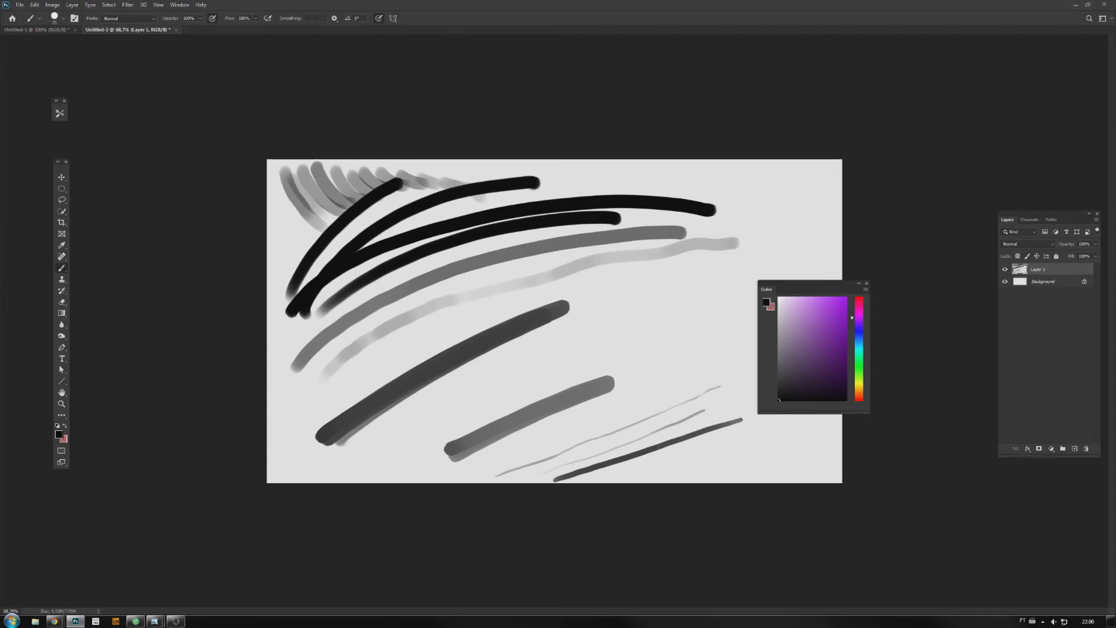
drag(676, 435, 681, 446)
click(681, 446)
click(675, 433)
Add thin hatching strokes toward the canvas's right edge, then undo the extra hatching
mouse_move(503, 451)
mouse_down()
mouse_move(701, 381)
mouse_move(696, 393)
mouse_move(712, 395)
mouse_up()
mouse_move(514, 474)
mouse_down()
mouse_move(701, 402)
mouse_move(722, 414)
mouse_up()
mouse_move(550, 477)
mouse_down()
mouse_move(727, 416)
mouse_move(733, 426)
mouse_up()
mouse_move(593, 485)
mouse_down()
mouse_move(756, 432)
mouse_move(761, 442)
mouse_up()
drag(634, 483, 780, 447)
mouse_move(680, 485)
mouse_down()
mouse_move(795, 447)
mouse_move(810, 456)
mouse_up()
drag(736, 483, 840, 456)
drag(781, 483, 839, 463)
key(ctrl+z)
key(ctrl+z)
key(ctrl+z)
key(ctrl+z)
key(ctrl+z)
key(ctrl+z)
key(ctrl+z)
key(ctrl+z)
key(ctrl+z)
key(ctrl+z)
key(ctrl+z)
key(ctrl+z)
Enable vertical symmetry with its axis stretched to the canvas's full height, dismissing the warning
click(394, 18)
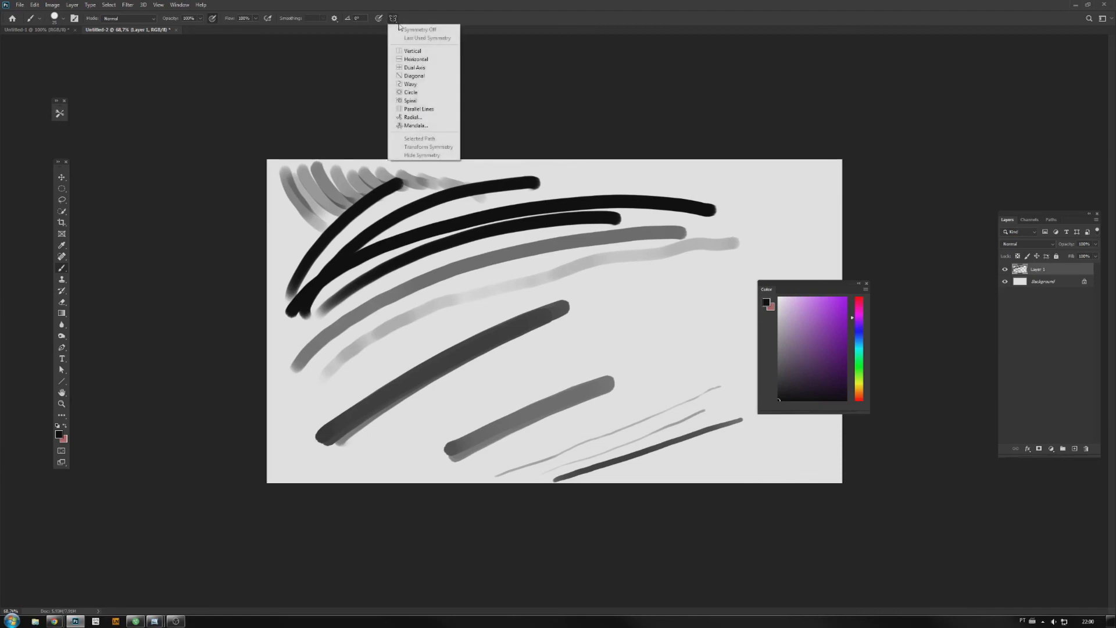
click(414, 51)
drag(560, 198, 562, 125)
drag(556, 450, 556, 506)
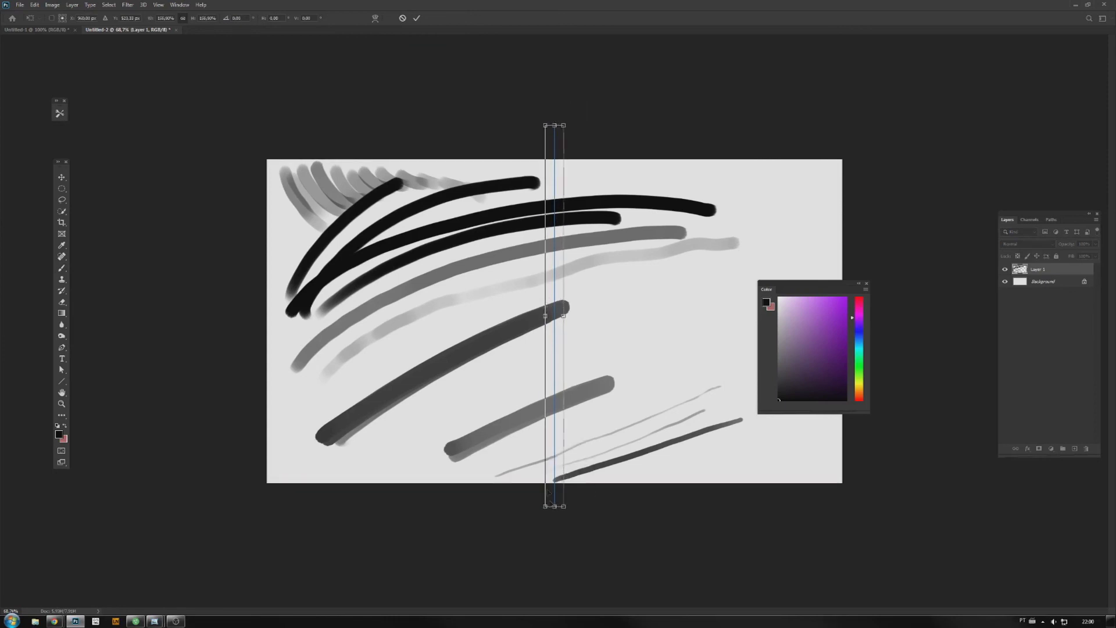
click(61, 177)
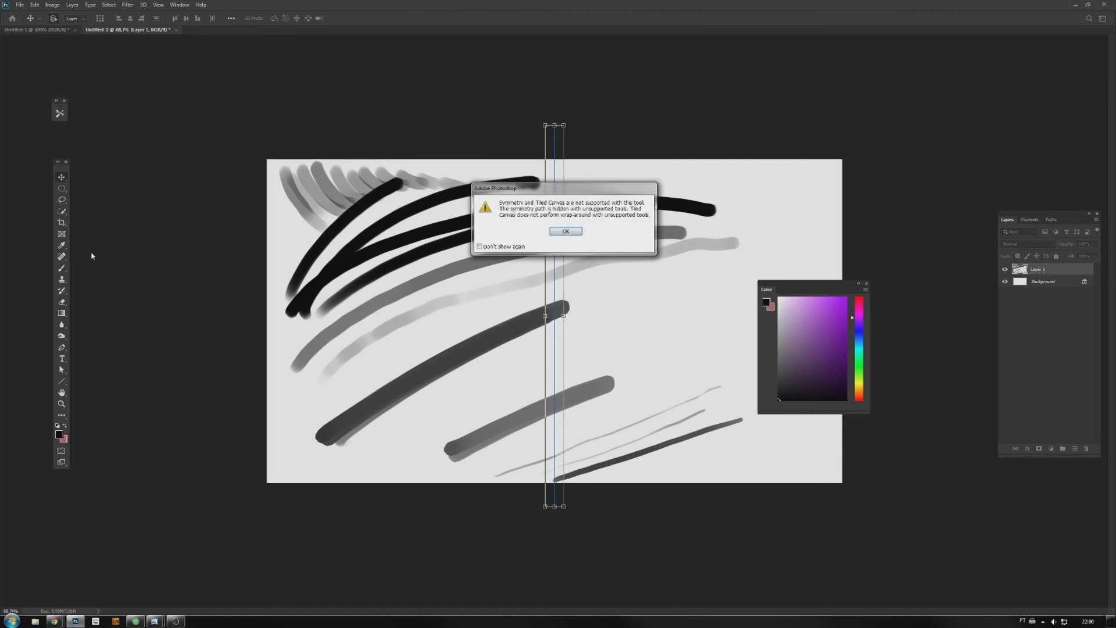
click(564, 231)
Paint a mirrored looping scribble around the axis, then undo it
key(b)
mouse_move(557, 249)
mouse_down()
mouse_move(596, 261)
mouse_move(563, 429)
mouse_move(610, 475)
mouse_move(581, 409)
mouse_move(618, 344)
mouse_move(628, 250)
mouse_move(559, 182)
mouse_move(582, 363)
mouse_move(555, 297)
mouse_move(460, 346)
mouse_move(322, 280)
mouse_move(410, 314)
mouse_move(499, 286)
mouse_move(555, 378)
mouse_move(425, 273)
mouse_move(442, 436)
mouse_move(431, 344)
mouse_move(358, 291)
mouse_move(299, 401)
mouse_move(430, 302)
mouse_move(596, 288)
mouse_move(378, 306)
mouse_move(363, 358)
mouse_move(449, 390)
mouse_move(459, 324)
mouse_up()
mouse_move(646, 326)
mouse_down()
mouse_move(585, 365)
mouse_move(649, 399)
mouse_up()
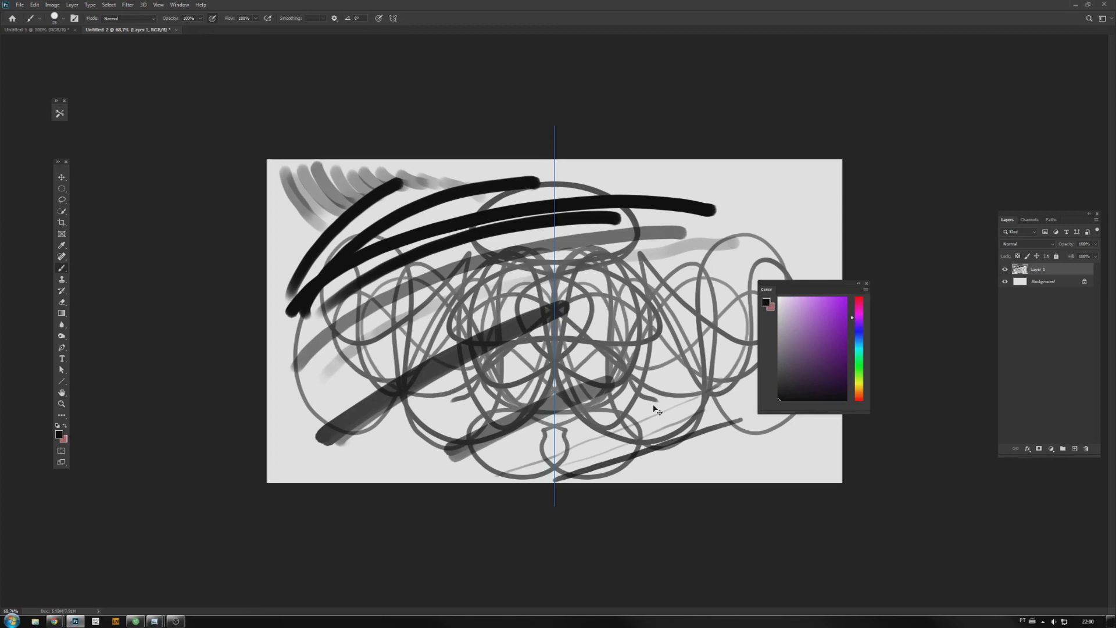
key(ctrl+z)
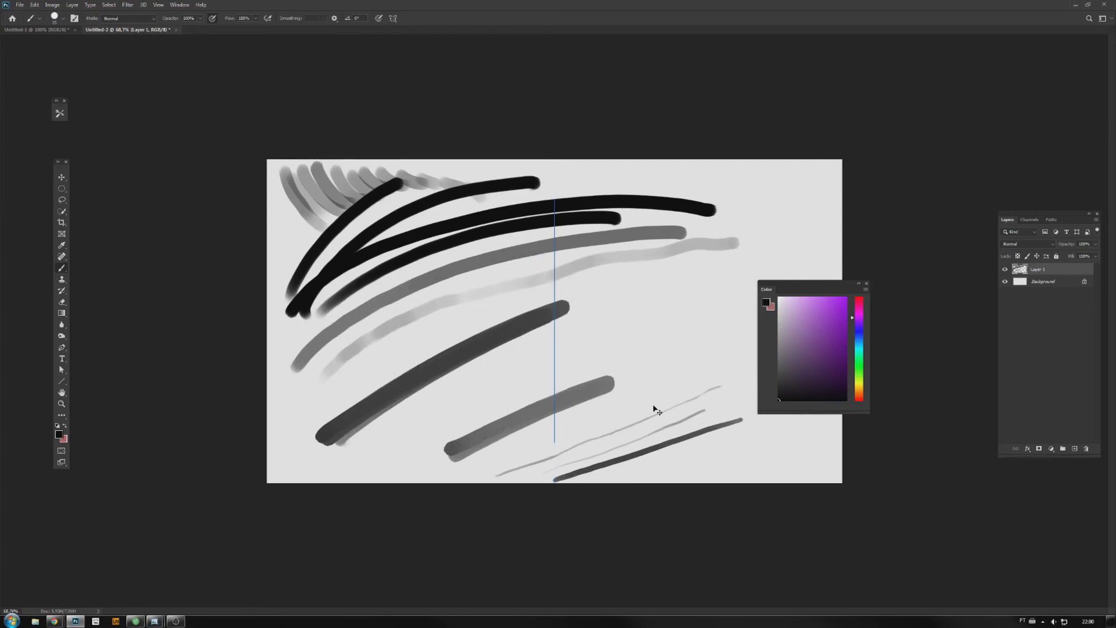
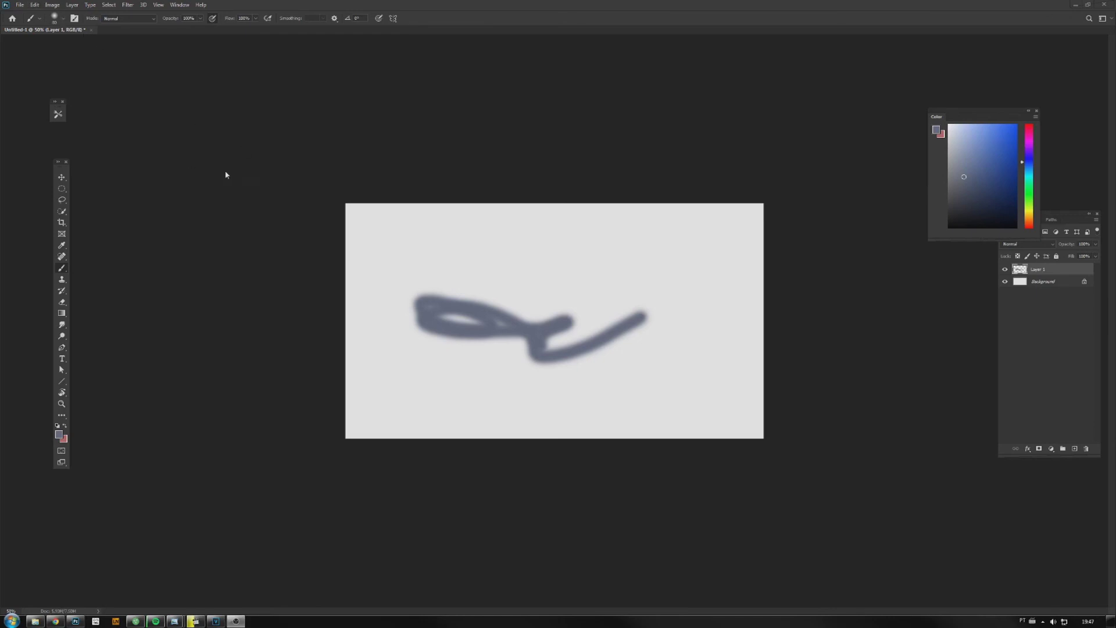
Open Save for Web (Legacy) from the File > Export menu
click(20, 6)
mouse_move(68, 134)
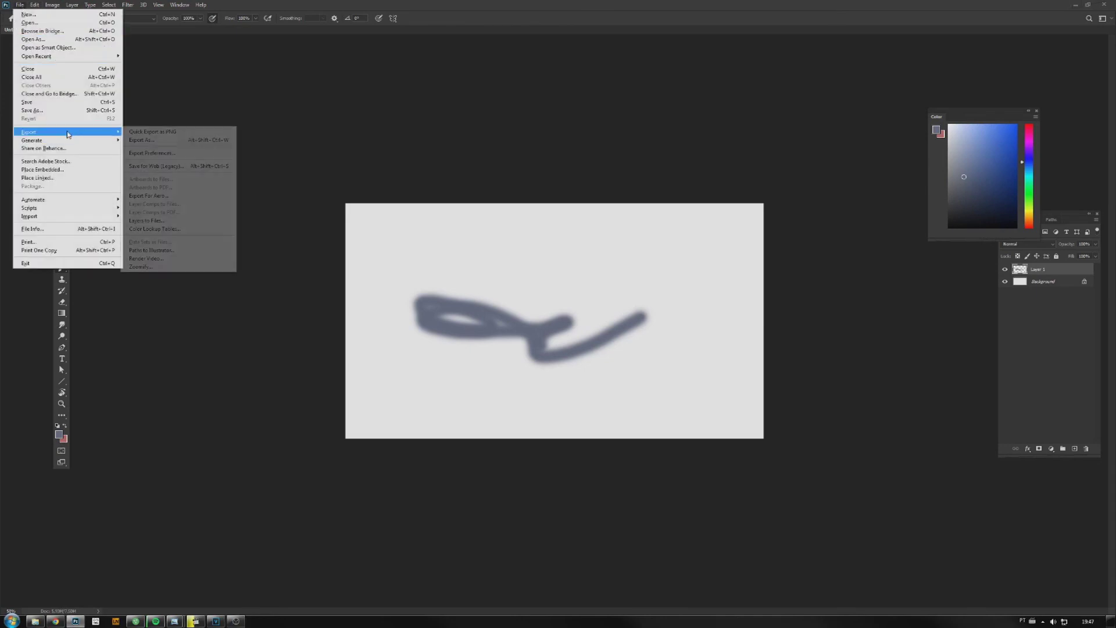
click(163, 168)
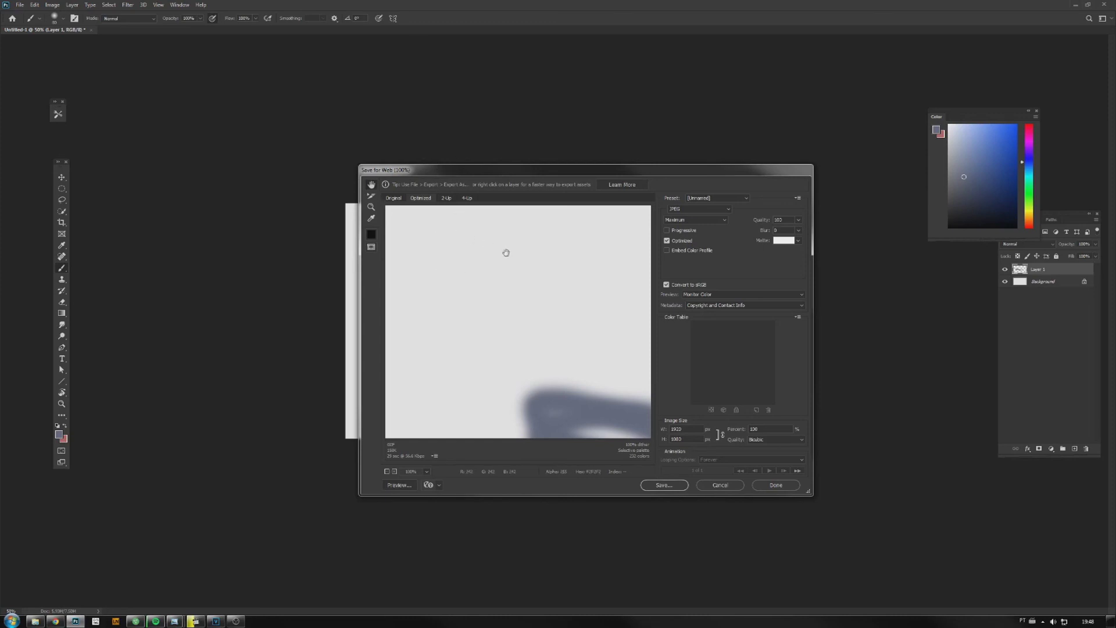
Compare the Original and Optimized JPEG previews of the brush-stroke test image
click(393, 198)
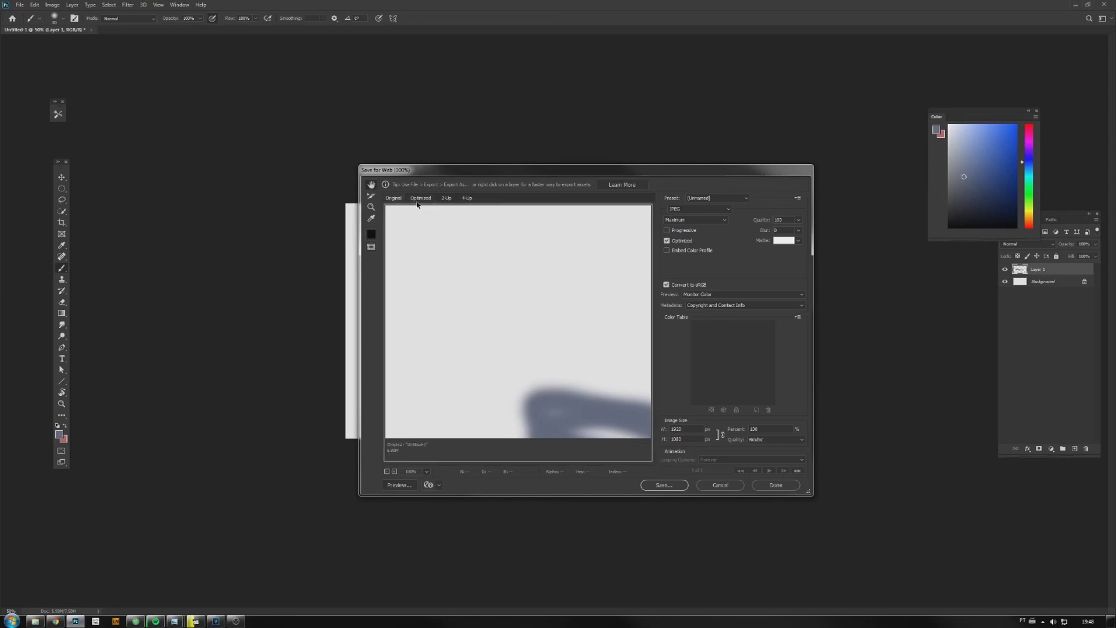
click(419, 199)
click(393, 200)
click(715, 210)
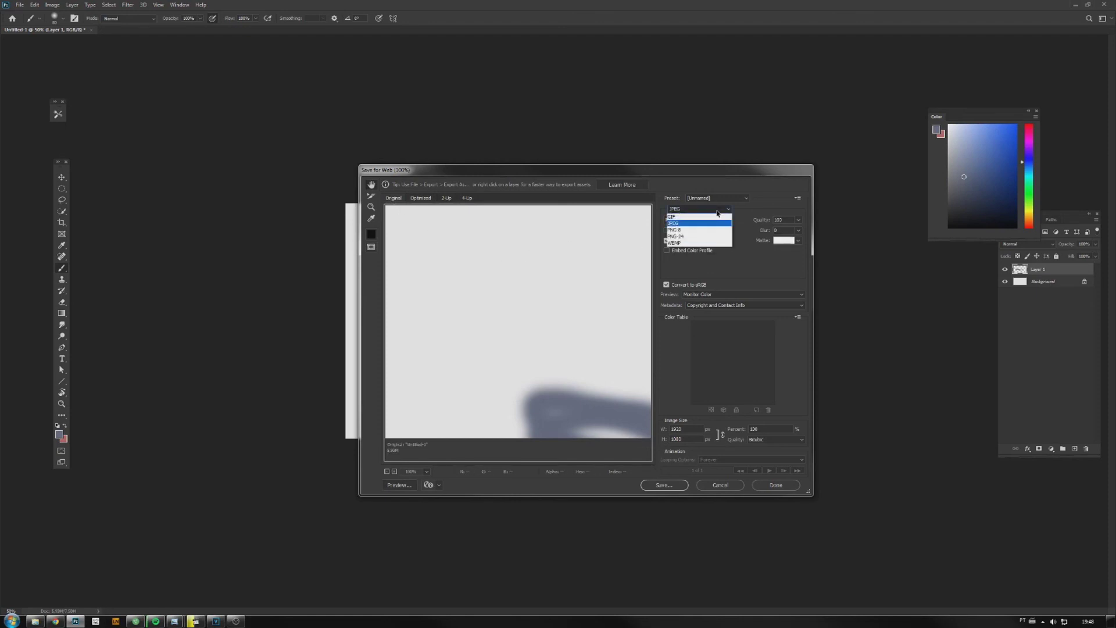
Keep JPEG, preview quality 2, then set the quality preset to Maximum (100)
click(675, 224)
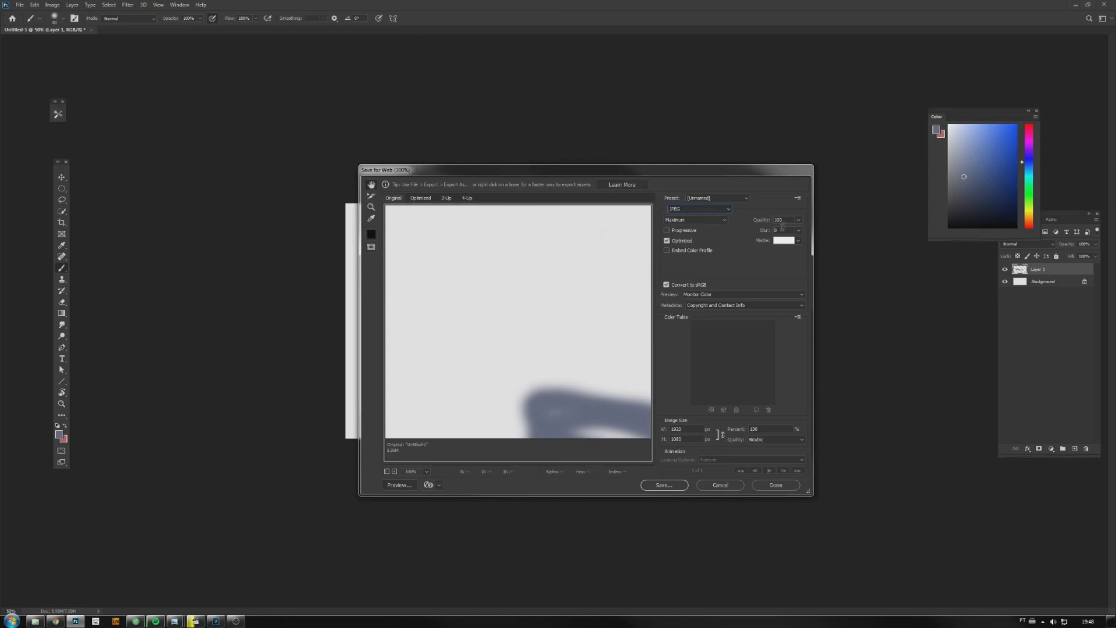
click(798, 221)
mouse_move(798, 233)
mouse_down()
mouse_move(757, 233)
mouse_move(805, 232)
mouse_move(775, 234)
mouse_move(785, 235)
mouse_up()
mouse_move(787, 232)
mouse_down()
mouse_move(803, 235)
mouse_move(772, 234)
mouse_move(800, 233)
mouse_up()
click(725, 221)
click(725, 221)
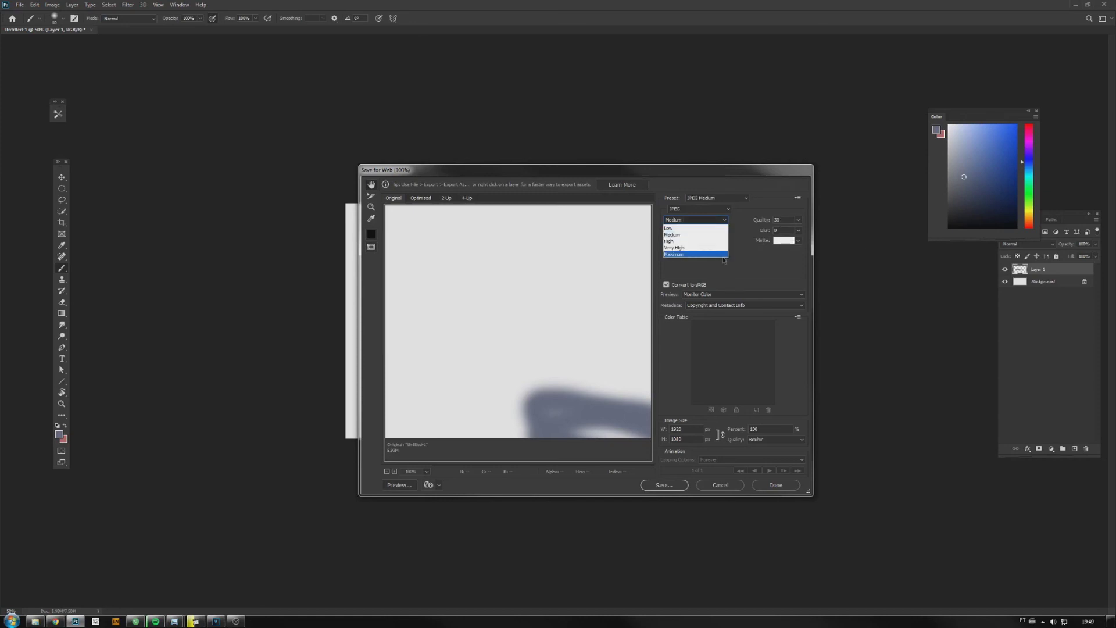
click(724, 256)
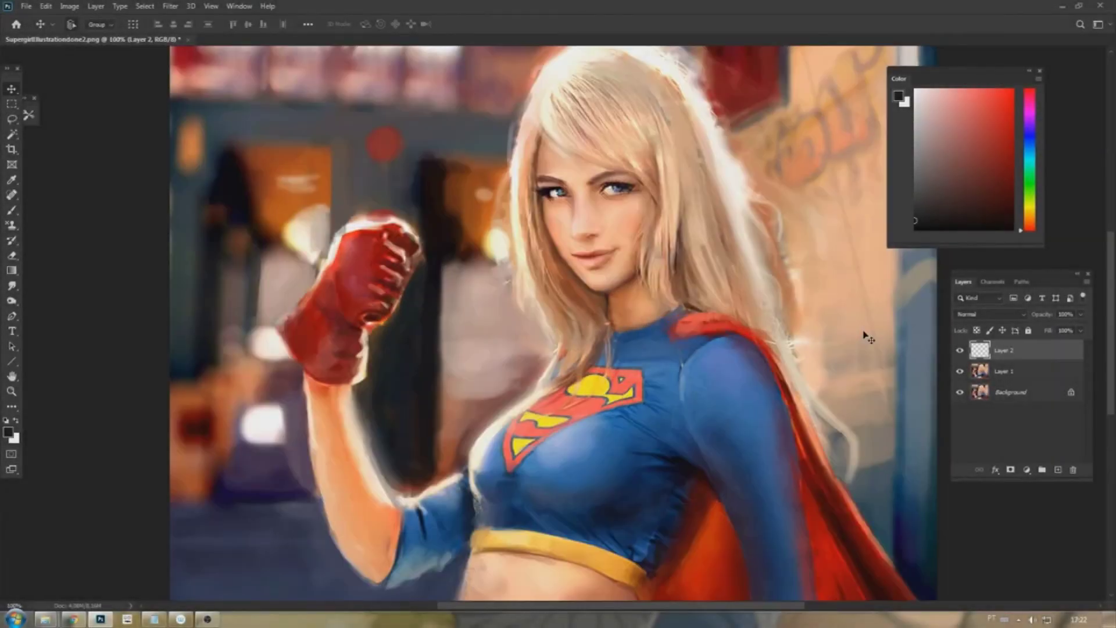
On Layer 1, lasso around the red glove and shift it slightly down-left
key(ctrl+plus)
scroll(464, 240, down, 1)
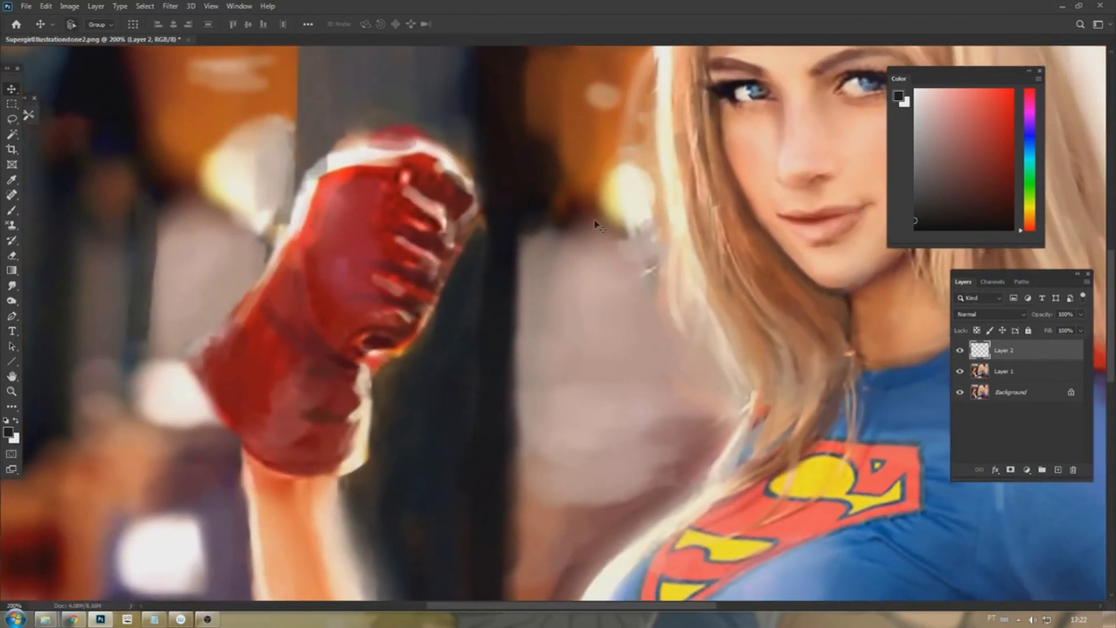
scroll(598, 226, down, 1)
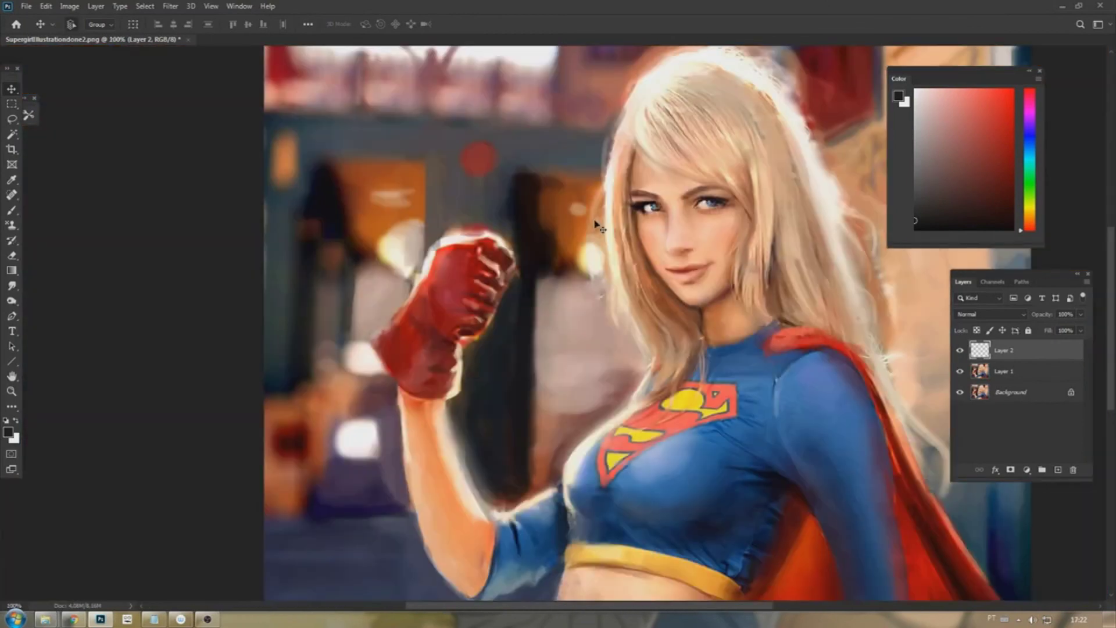
click(993, 375)
key(l)
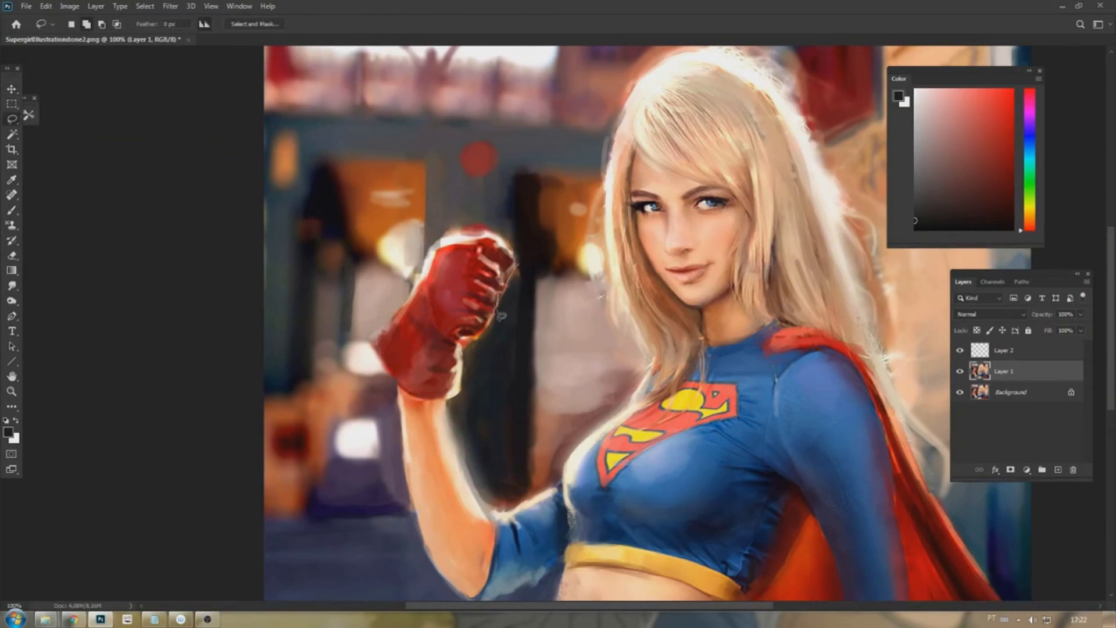
drag(472, 347, 461, 404)
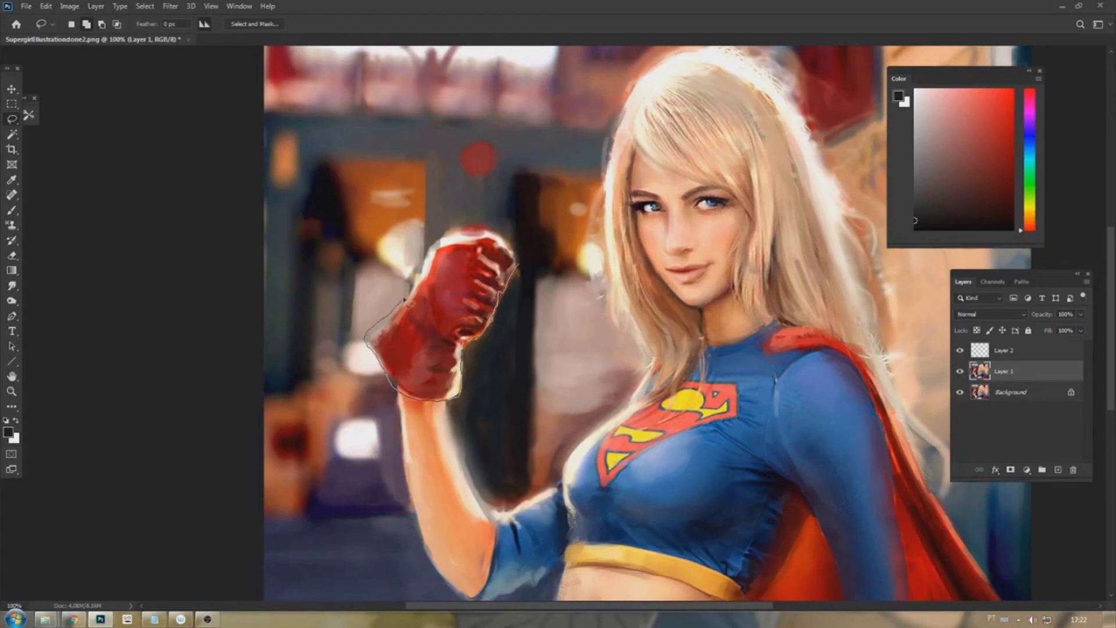
drag(511, 249, 518, 256)
mouse_move(411, 289)
mouse_down()
mouse_move(438, 241)
mouse_move(367, 346)
mouse_up()
mouse_move(435, 245)
mouse_down()
mouse_move(506, 227)
mouse_move(531, 281)
mouse_move(515, 265)
mouse_up()
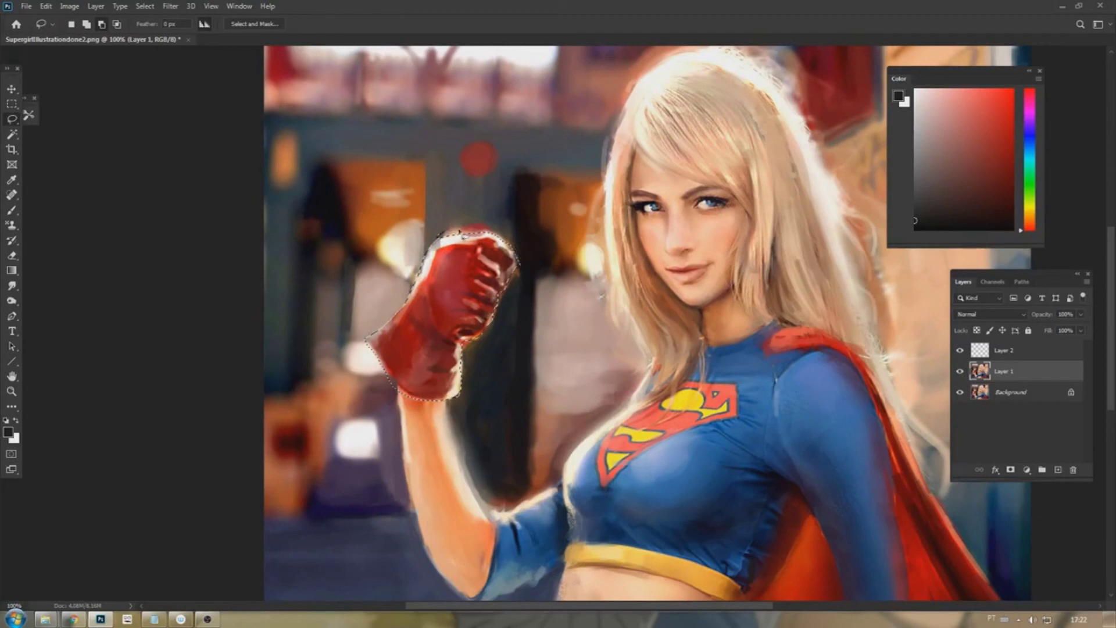
mouse_move(424, 359)
mouse_down()
mouse_move(420, 373)
mouse_move(401, 332)
mouse_move(523, 250)
mouse_move(460, 319)
mouse_up()
drag(460, 319, 470, 311)
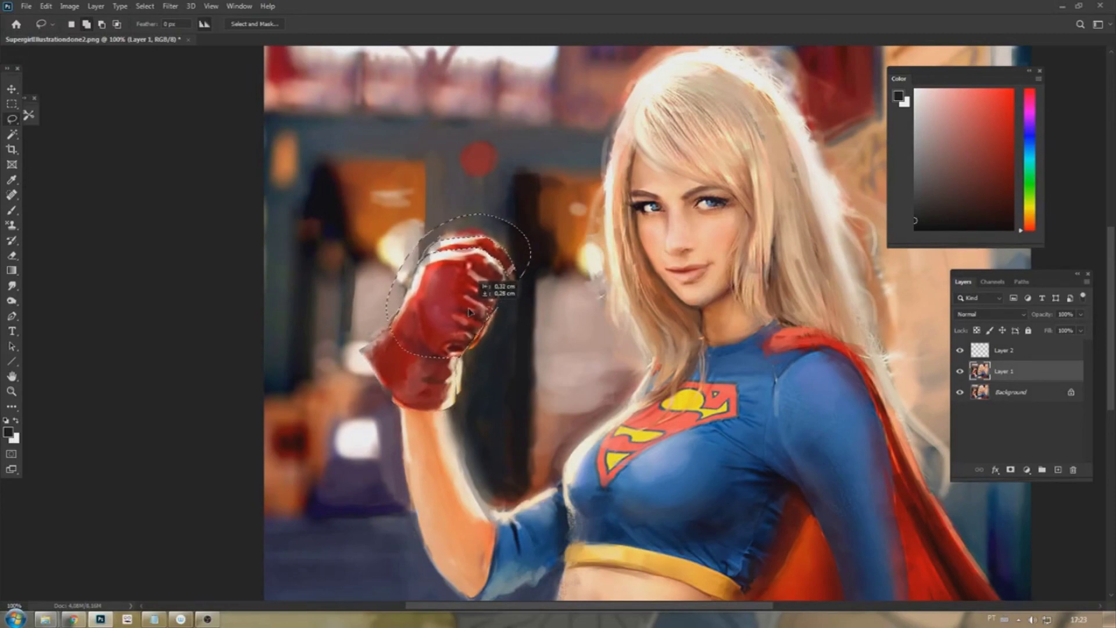
Deselect, take the Brush, toggle Layer 1 to compare gloves, leave it visible, select Layer 2
click(477, 435)
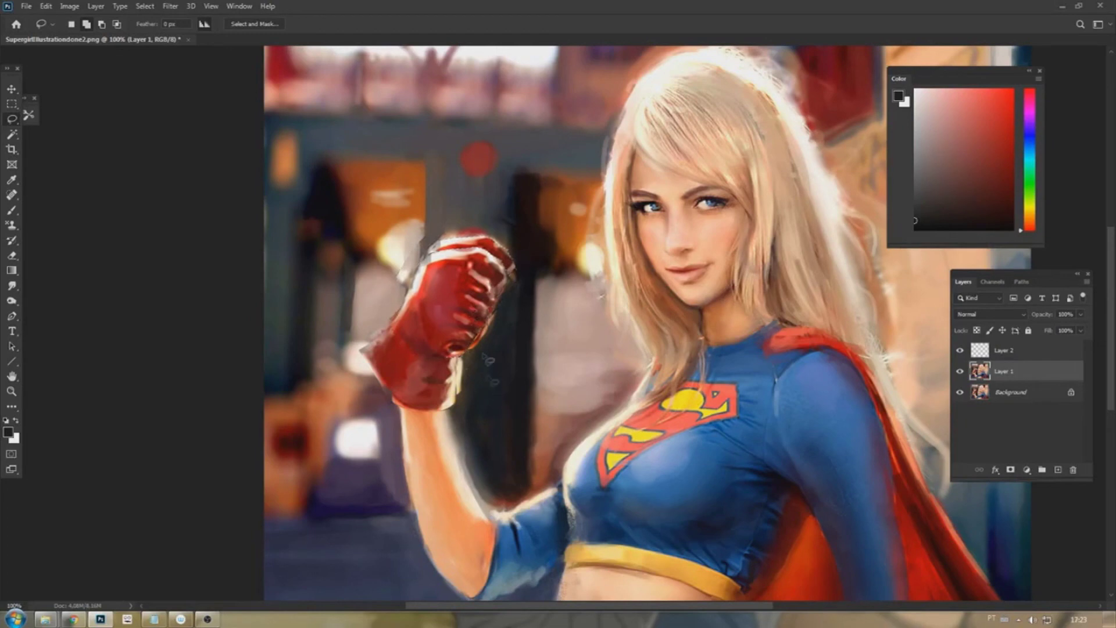
key(b)
click(960, 371)
click(960, 371)
click(960, 371)
click(960, 372)
click(962, 372)
click(961, 374)
click(962, 375)
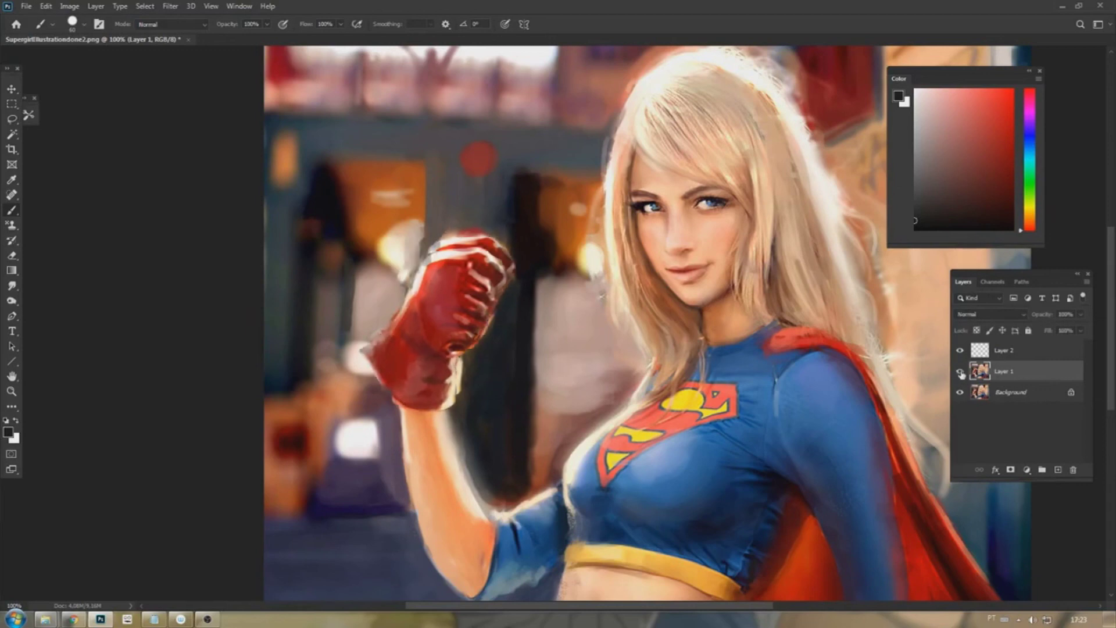
click(960, 372)
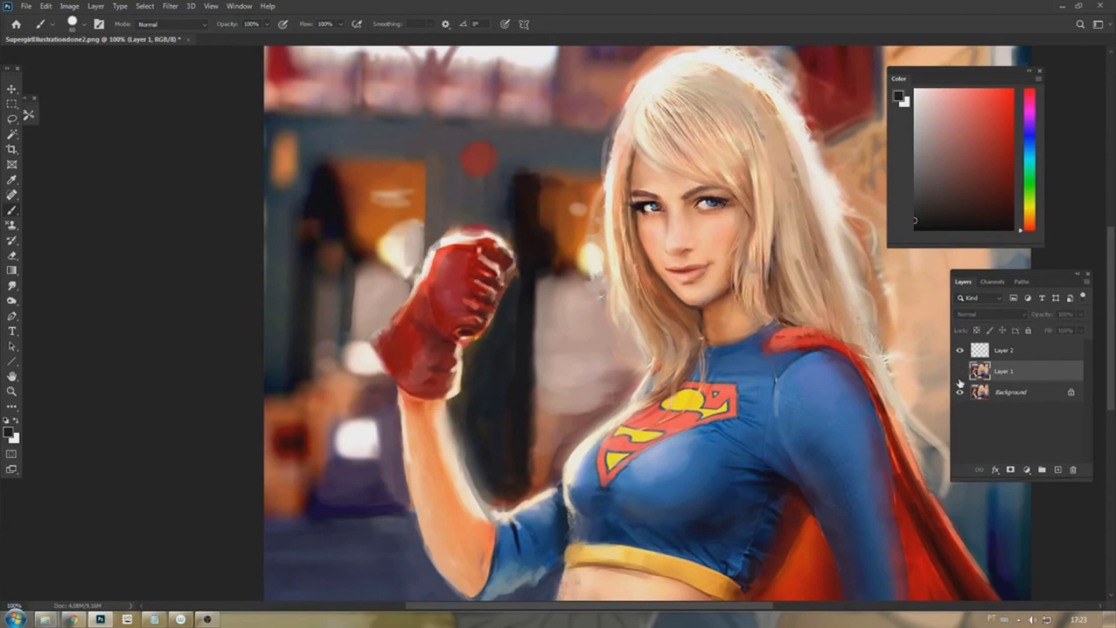
click(962, 375)
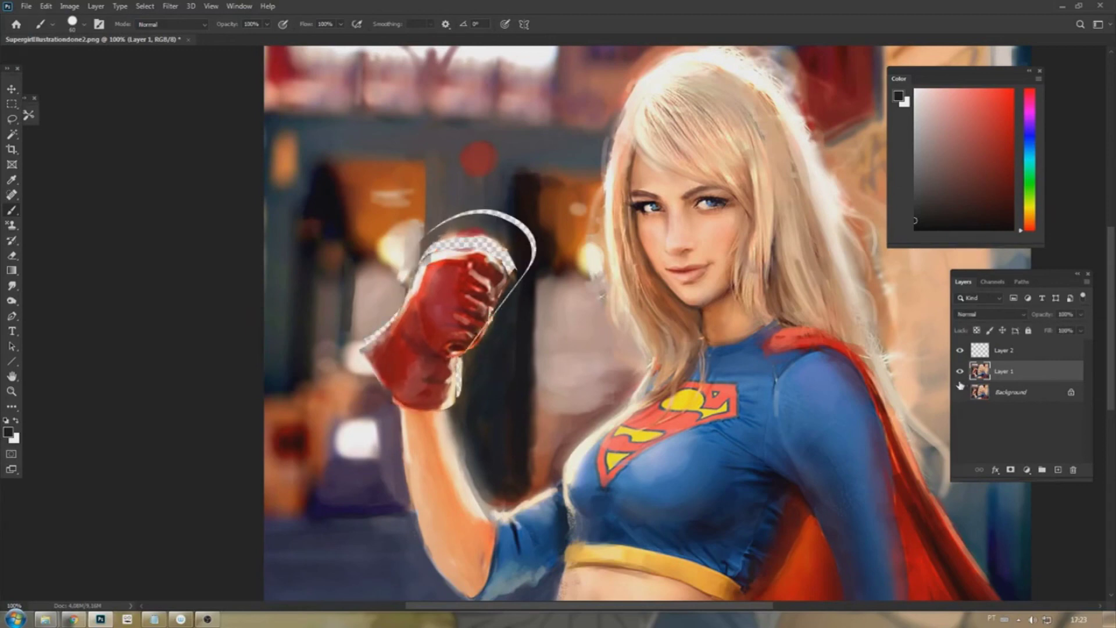
click(960, 372)
click(960, 375)
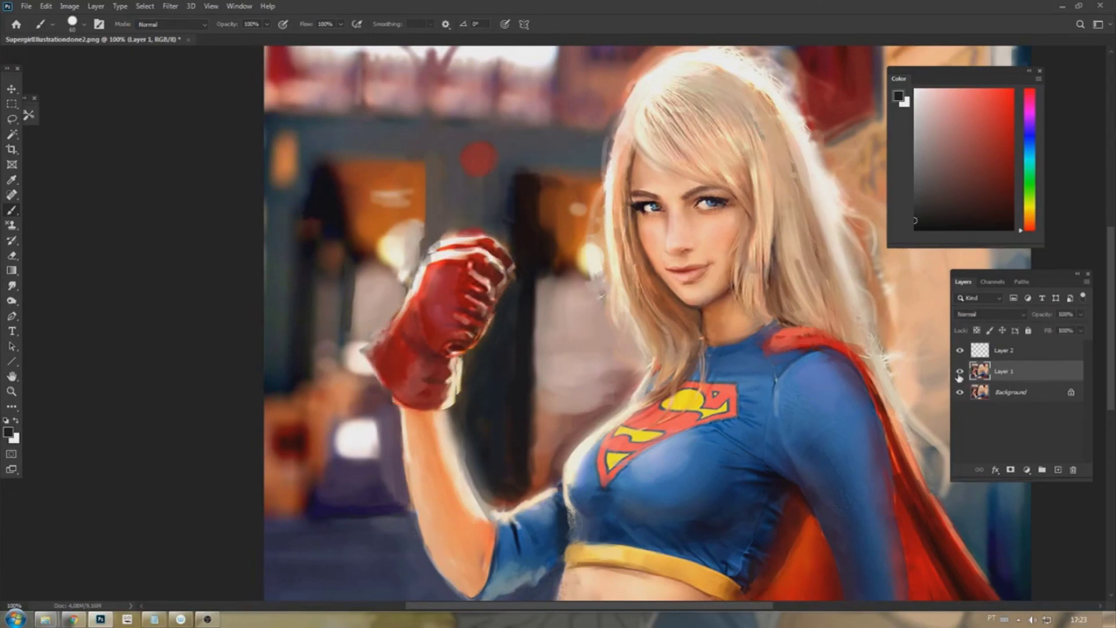
click(960, 375)
click(960, 375)
click(960, 375)
click(957, 375)
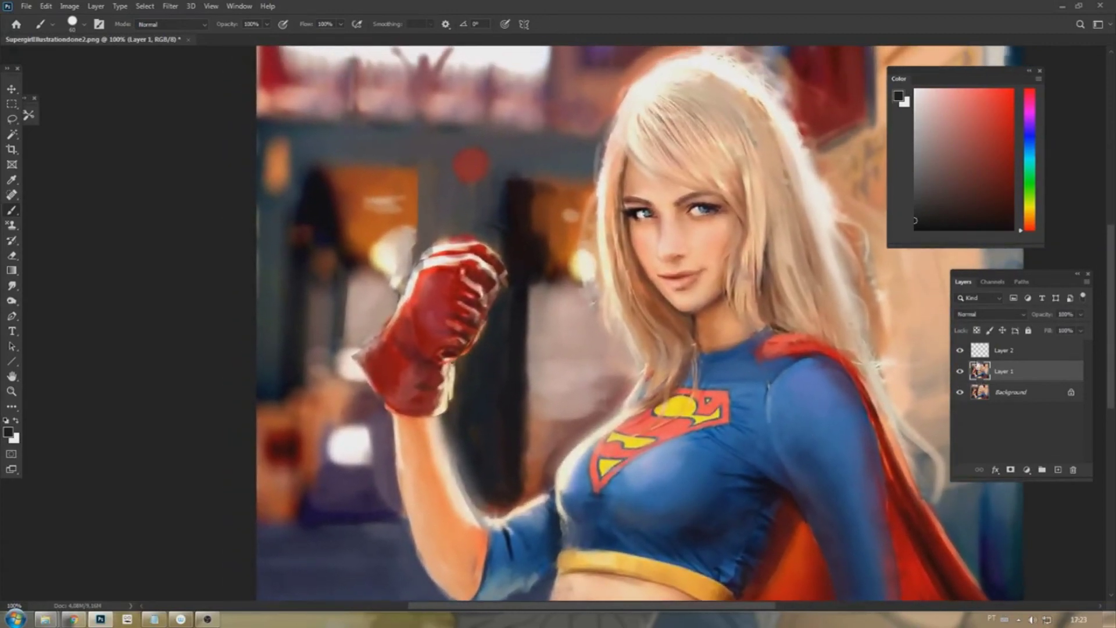
click(981, 350)
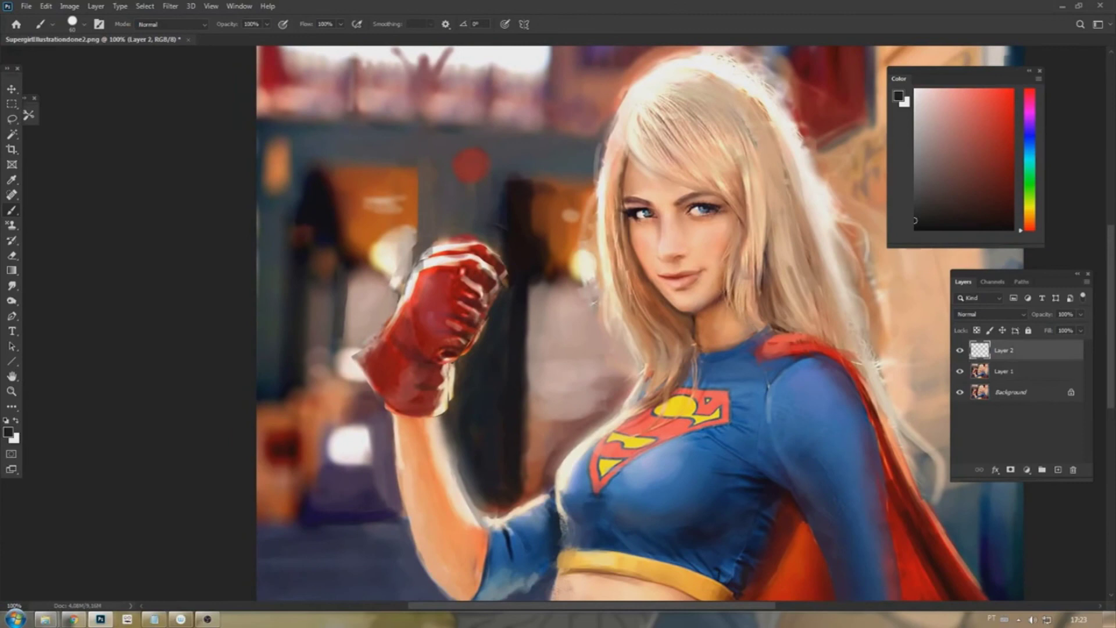
Paint sampled grey-brown and dark tones over the glove's top and top-right edge
alt+click(459, 220)
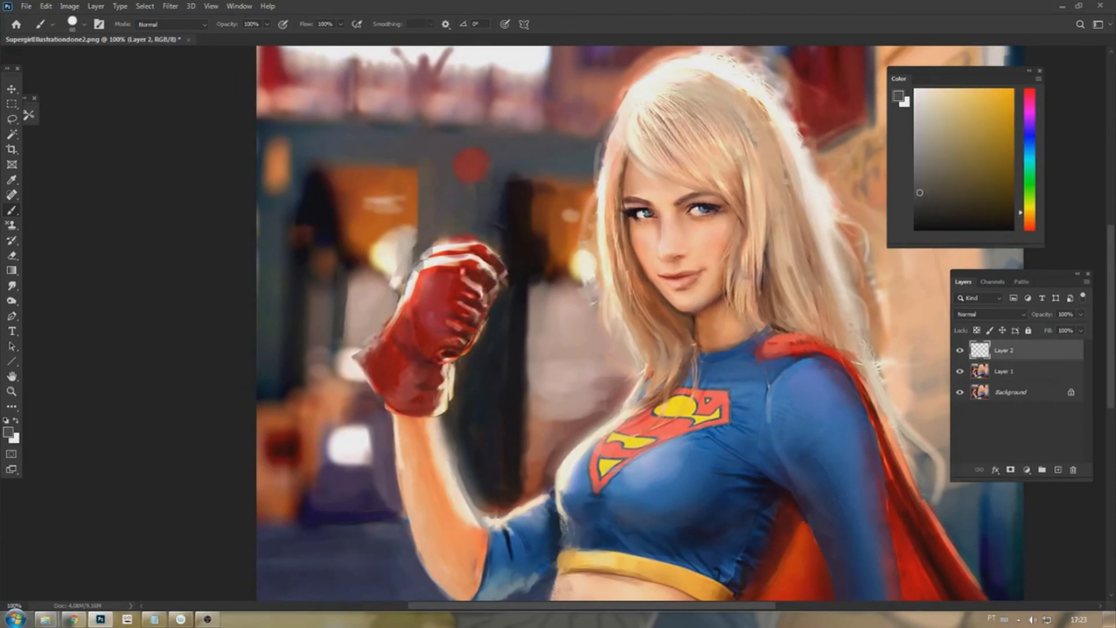
mouse_move(443, 235)
mouse_down()
mouse_move(499, 249)
mouse_move(505, 265)
mouse_move(498, 273)
mouse_move(457, 253)
mouse_up()
alt+click(515, 235)
mouse_move(514, 233)
mouse_down()
mouse_move(500, 317)
mouse_move(500, 293)
mouse_up()
alt+click(517, 243)
drag(511, 245, 511, 273)
alt+click(500, 229)
drag(501, 232, 499, 290)
alt+click(395, 255)
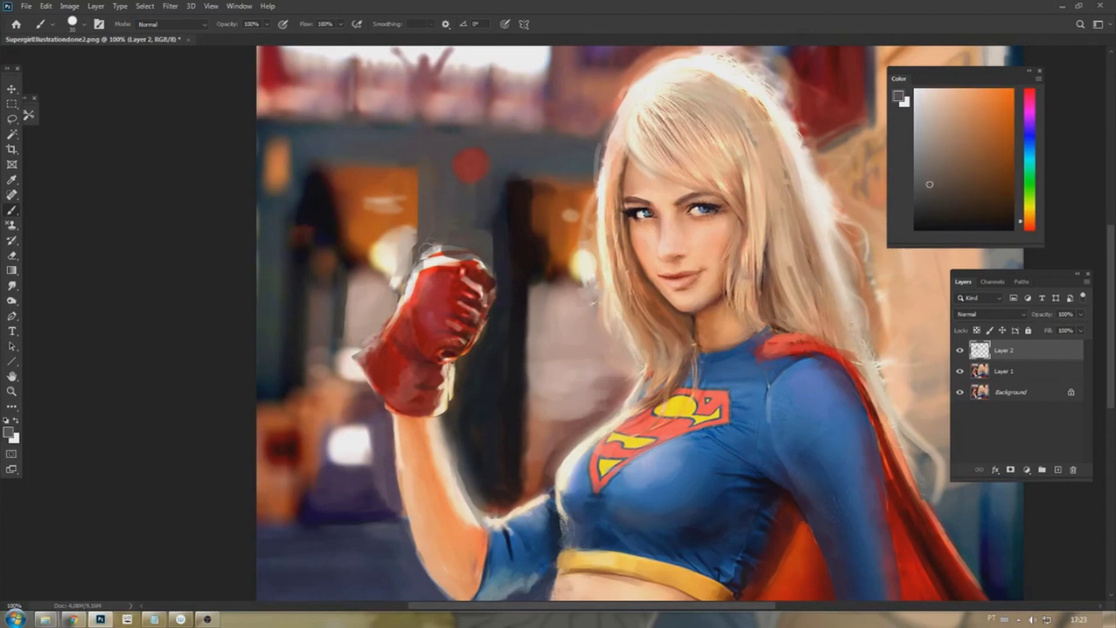
drag(462, 235, 422, 259)
Paint dark red on the glove's lower left and a fine pale-pink highlight along its top
alt+click(422, 347)
alt+click(417, 358)
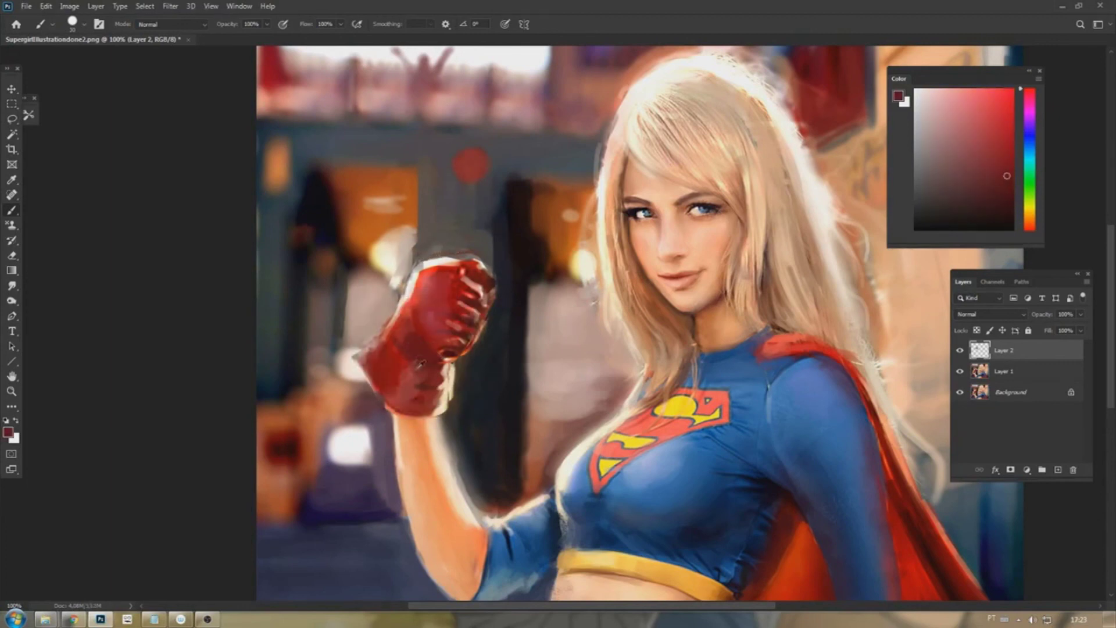
alt+click(380, 362)
drag(372, 367, 391, 401)
alt+click(396, 350)
alt+click(394, 329)
alt+click(407, 323)
alt+click(424, 276)
alt+click(447, 260)
key(bracketleft)
key(bracketleft)
key(bracketleft)
drag(440, 265, 483, 262)
Add pale strokes along the glove's left edges and darken its lower-right edge
alt+click(389, 298)
alt+click(384, 330)
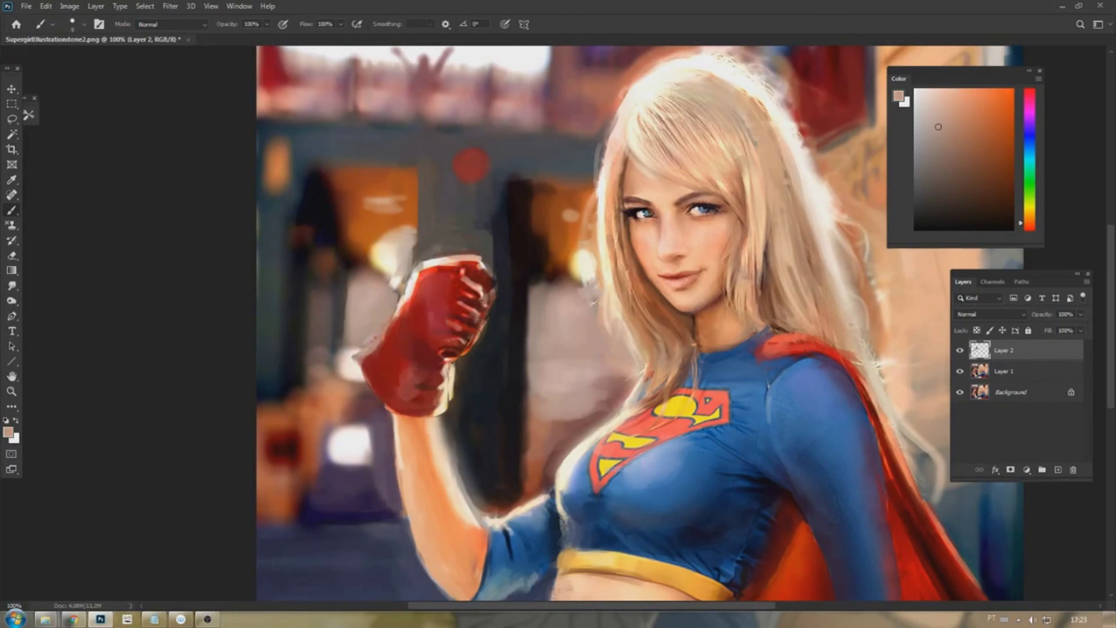
key(bracketright)
mouse_move(366, 358)
mouse_down()
mouse_move(382, 333)
mouse_move(358, 377)
mouse_up()
alt+click(370, 339)
alt+click(384, 326)
drag(402, 303, 385, 341)
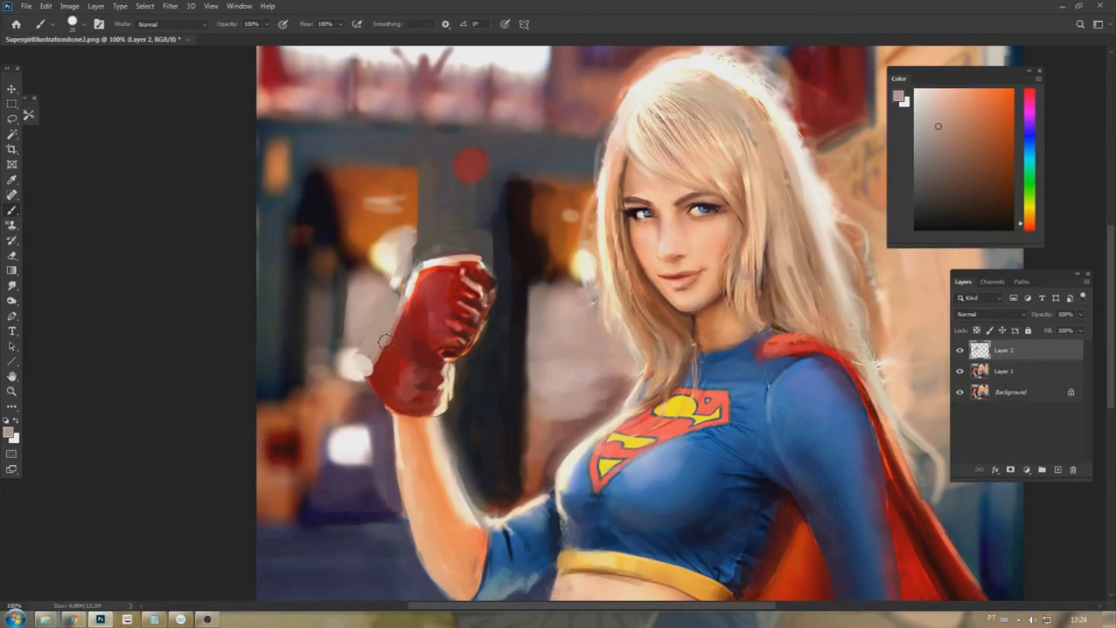
alt+click(459, 373)
mouse_move(457, 372)
mouse_down()
mouse_move(451, 402)
mouse_move(464, 369)
mouse_move(454, 343)
mouse_up()
Paint cream along the glove's right edge and a light pinkish stroke across its top
alt+click(447, 350)
alt+click(439, 343)
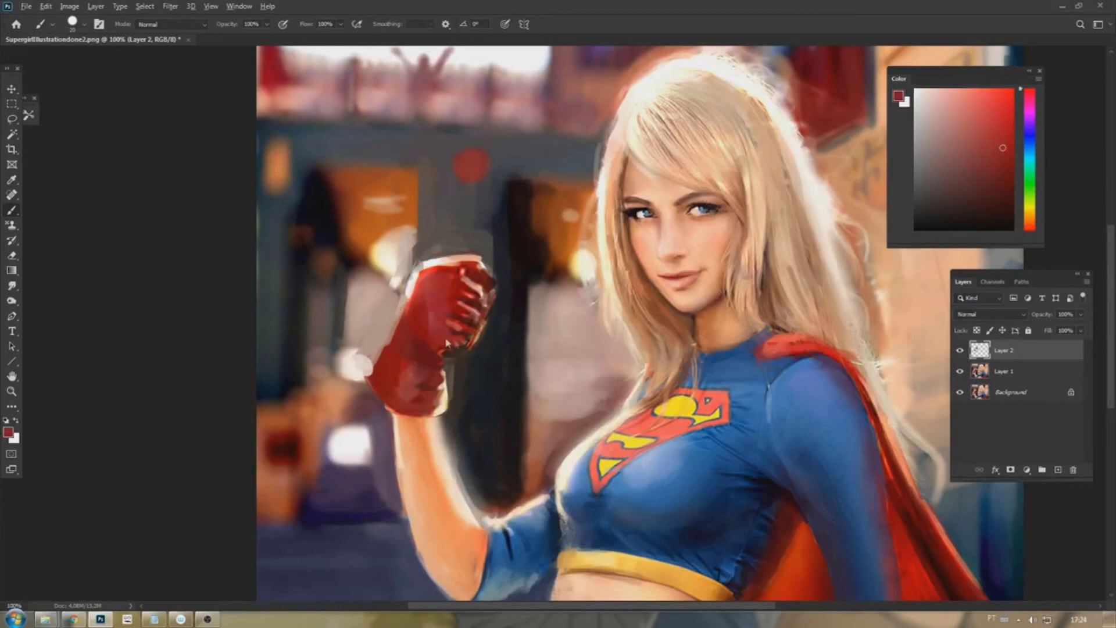
alt+click(470, 344)
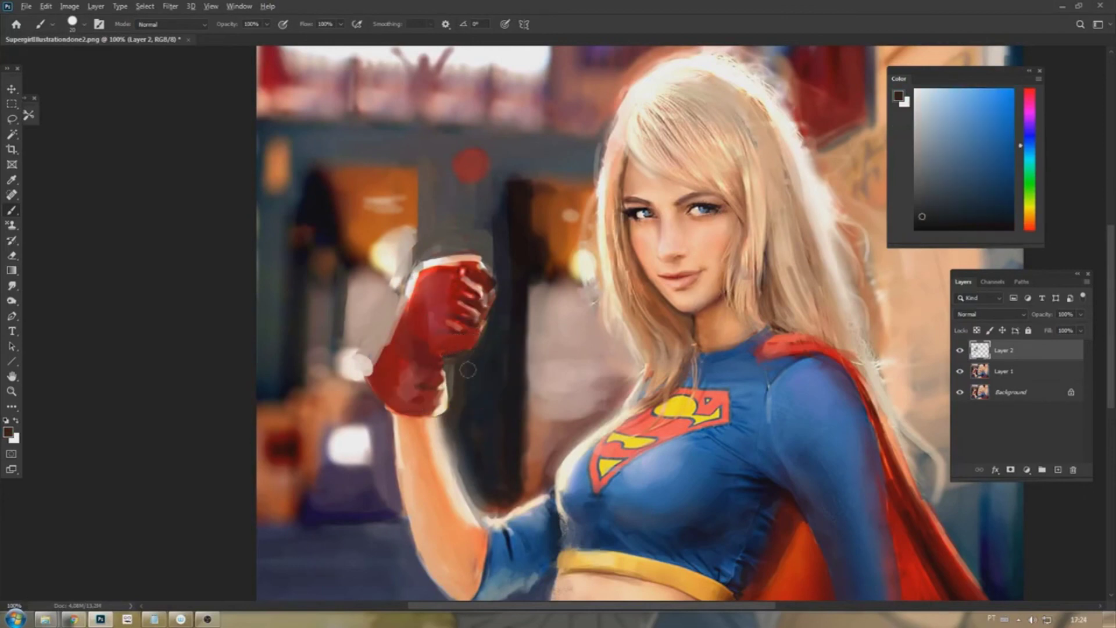
alt+click(408, 317)
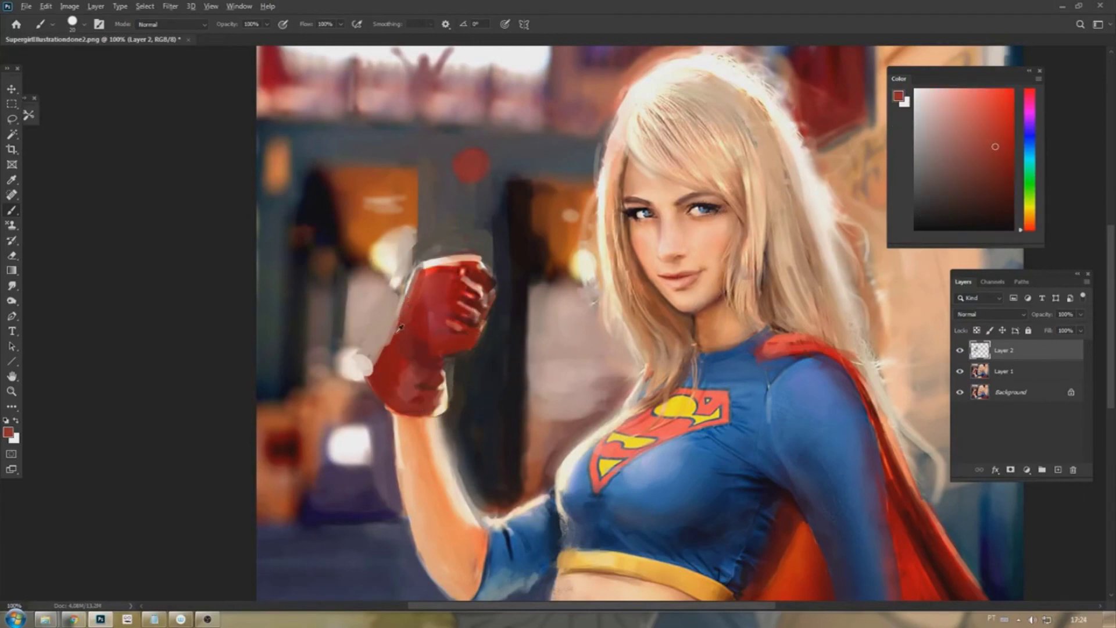
alt+click(384, 365)
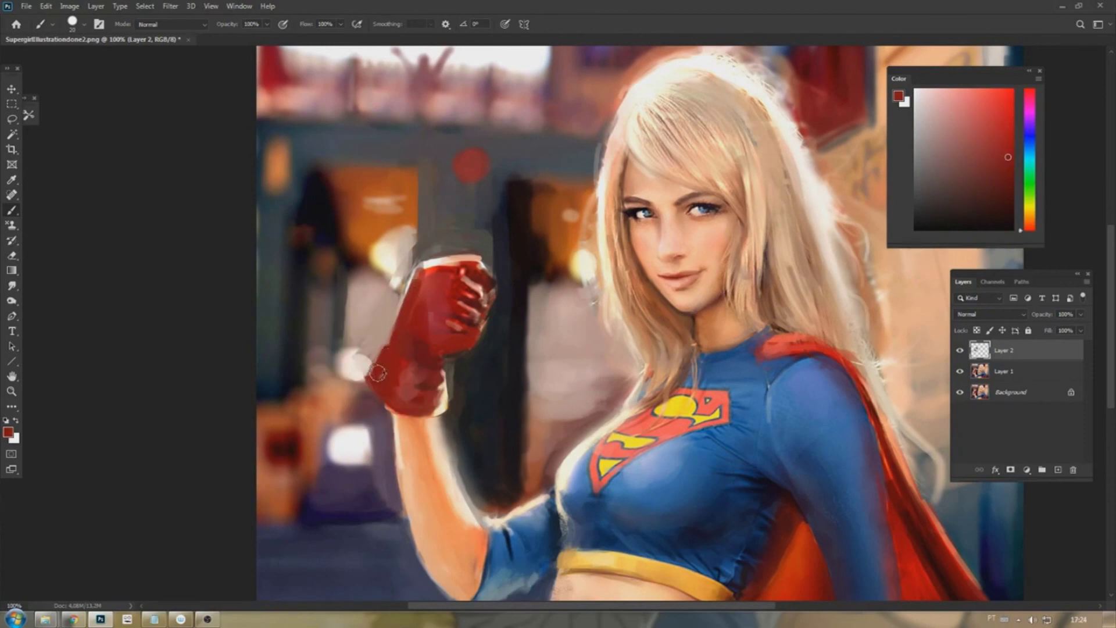
alt+click(447, 394)
drag(442, 362, 449, 414)
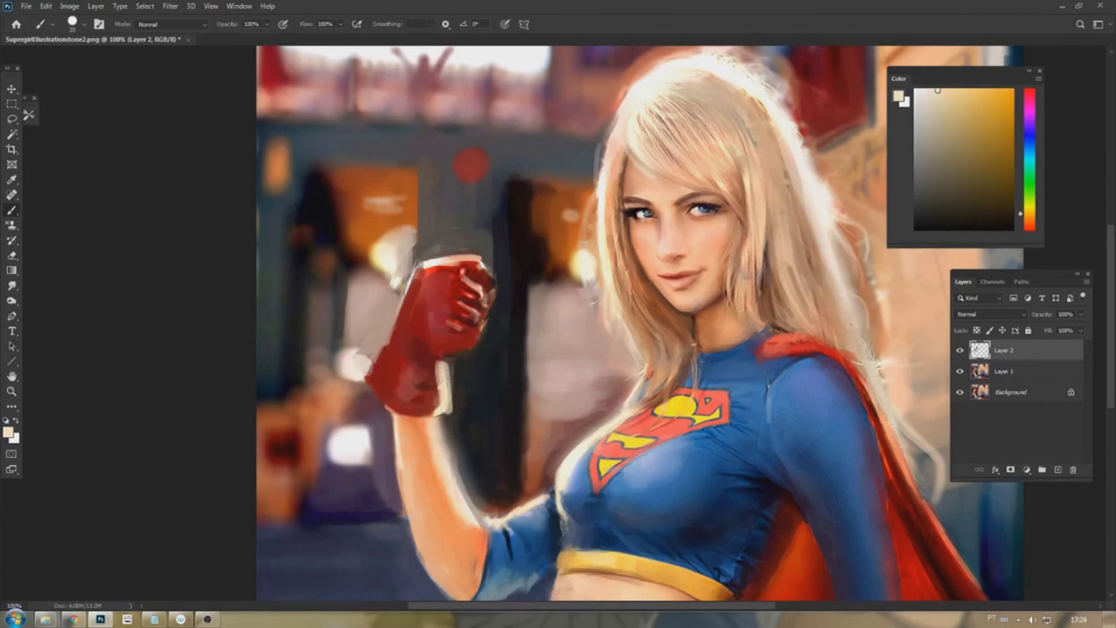
alt+click(450, 241)
drag(427, 265, 482, 260)
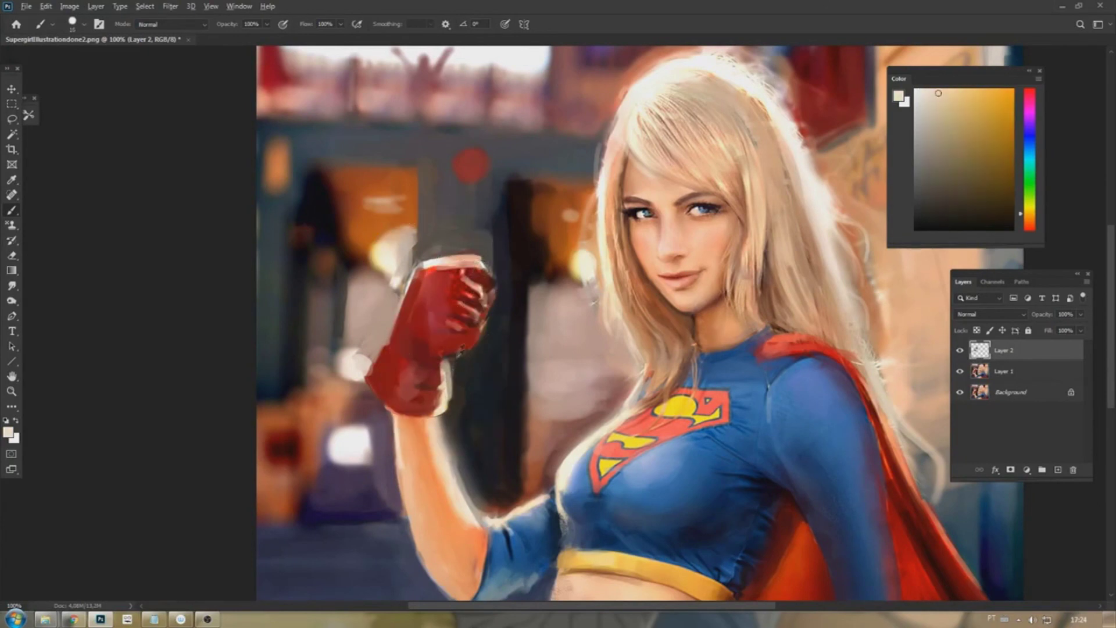
Resample the glove's dark reds and pinkish greys and paint a dark red stroke along its bottom
alt+click(460, 361)
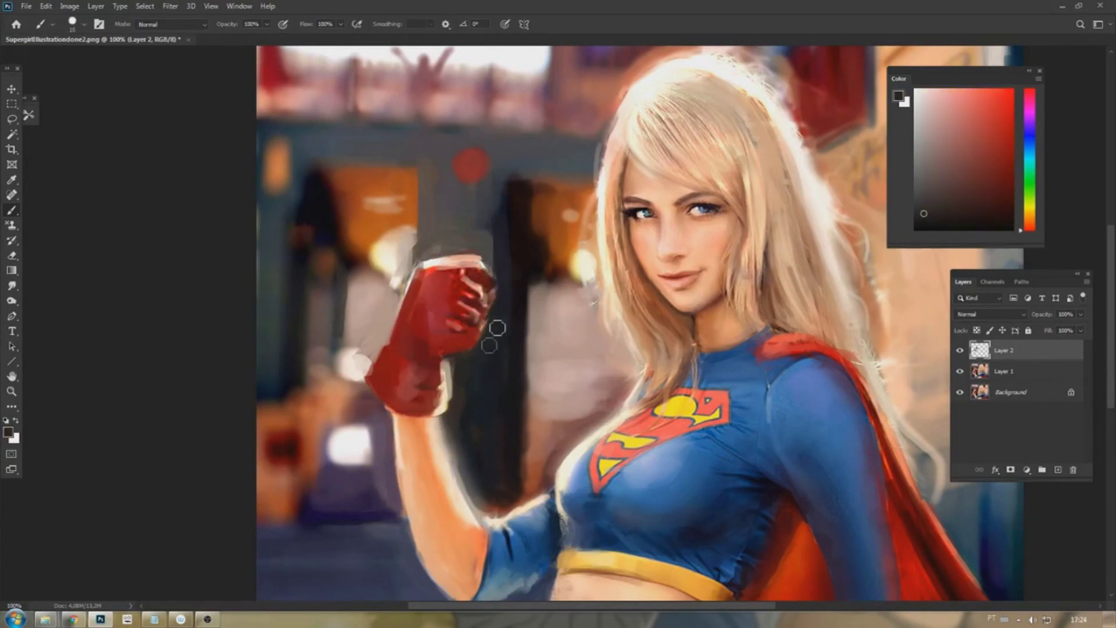
alt+click(467, 362)
alt+click(417, 367)
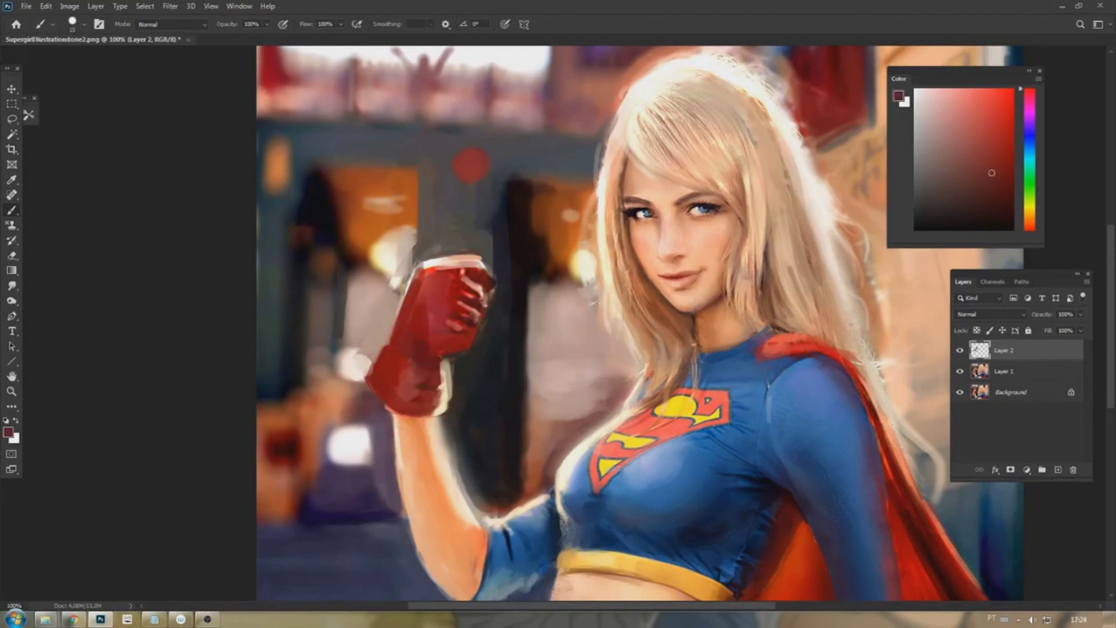
alt+click(384, 339)
alt+click(385, 331)
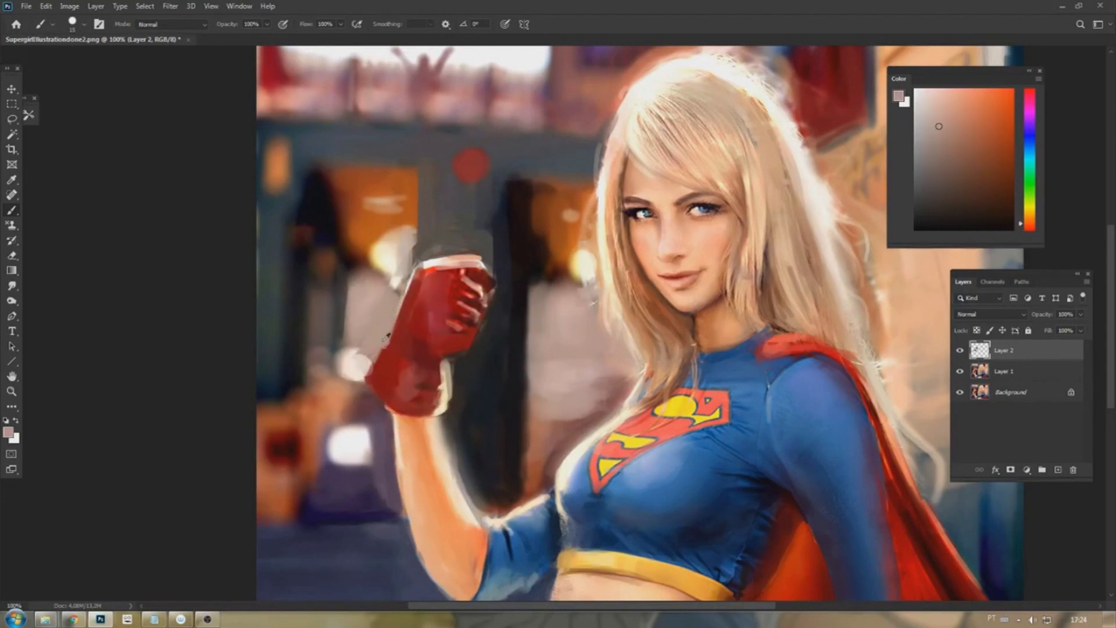
alt+click(389, 345)
alt+click(423, 347)
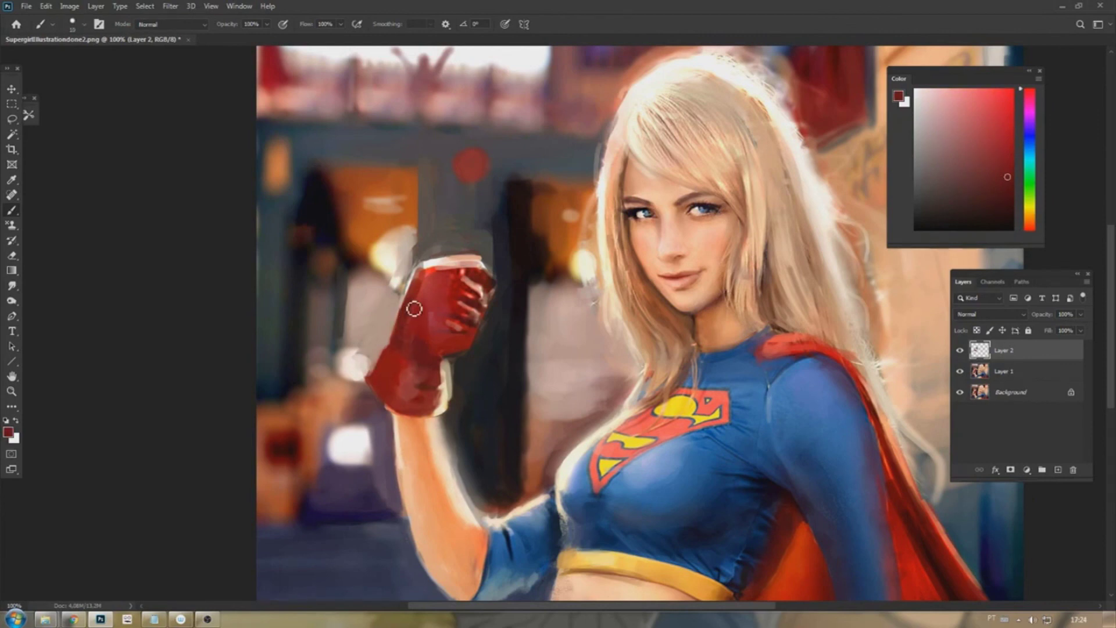
alt+click(388, 350)
alt+click(385, 361)
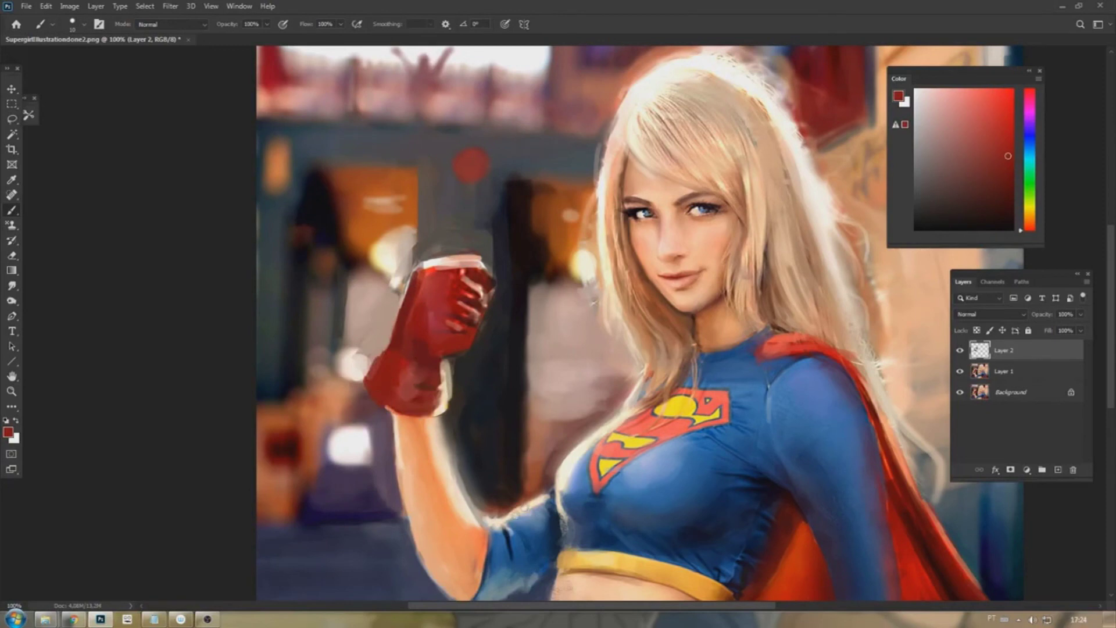
drag(441, 381, 385, 366)
Pan down to the cape, enlarge the brush, and sample orange-red and dark red cape tones
alt+click(413, 340)
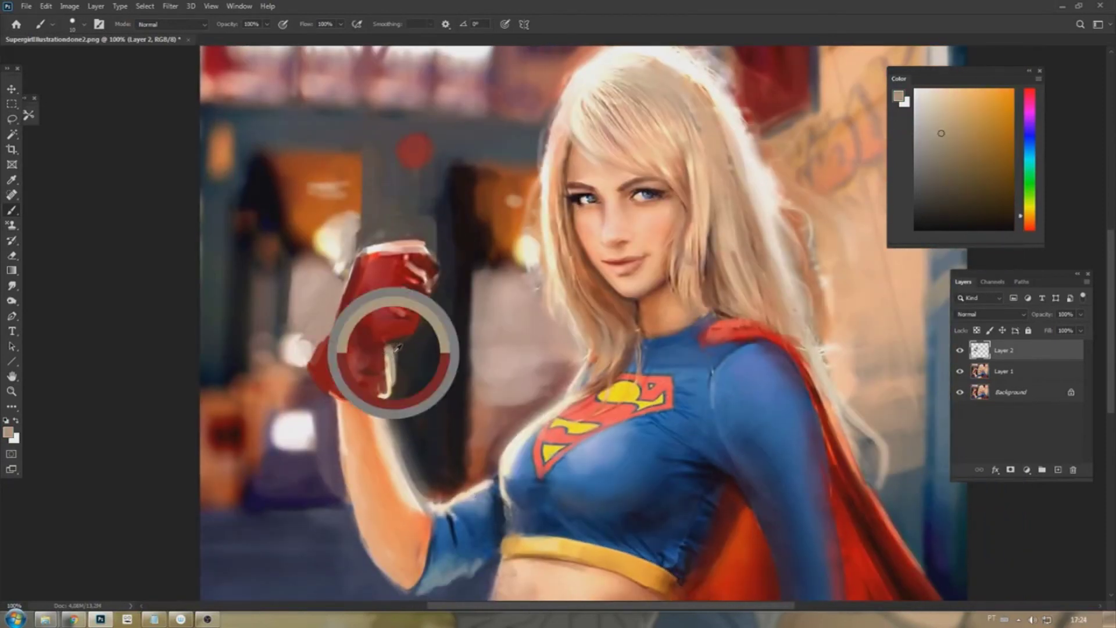
alt+click(410, 345)
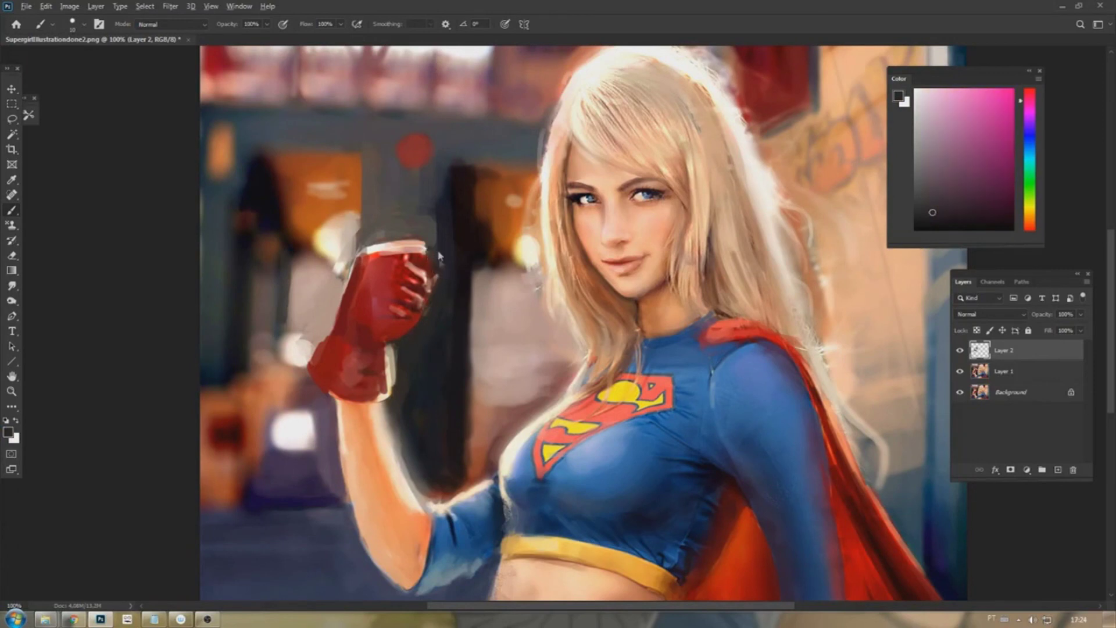
alt+click(438, 220)
mouse_move(437, 219)
mouse_down()
mouse_move(344, 220)
mouse_move(271, 115)
mouse_up()
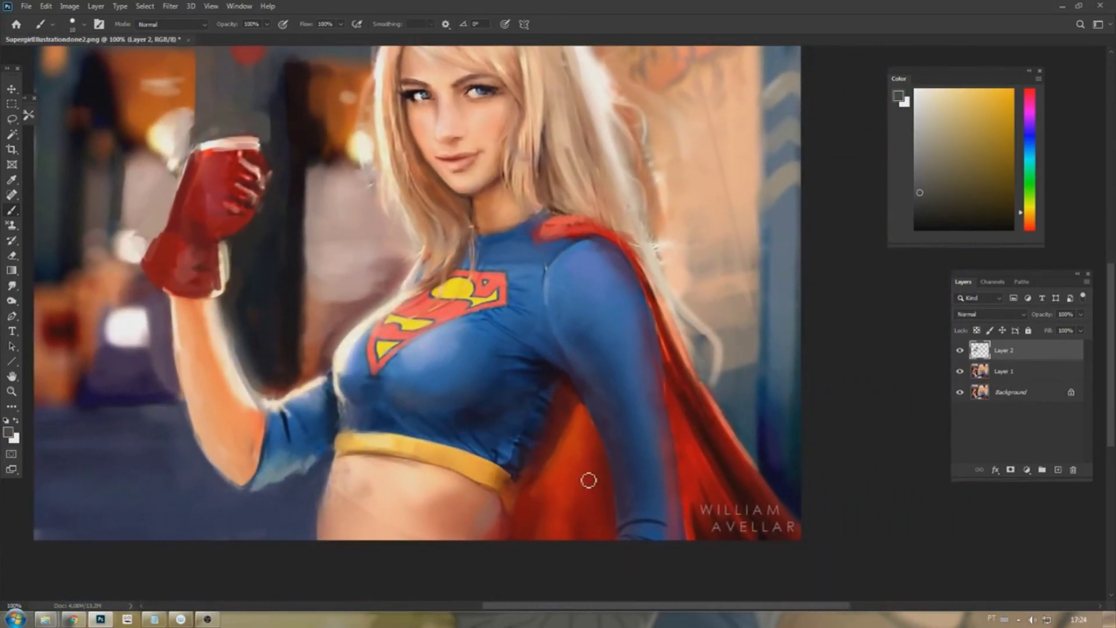
alt+click(574, 429)
key(bracketright)
key(bracketright)
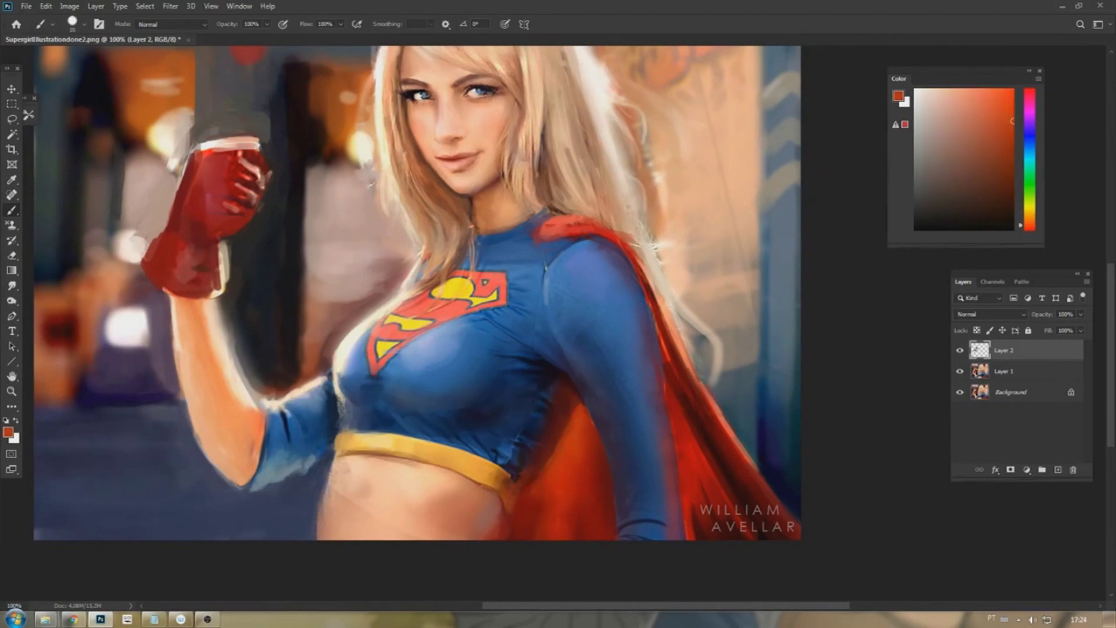
alt+click(565, 432)
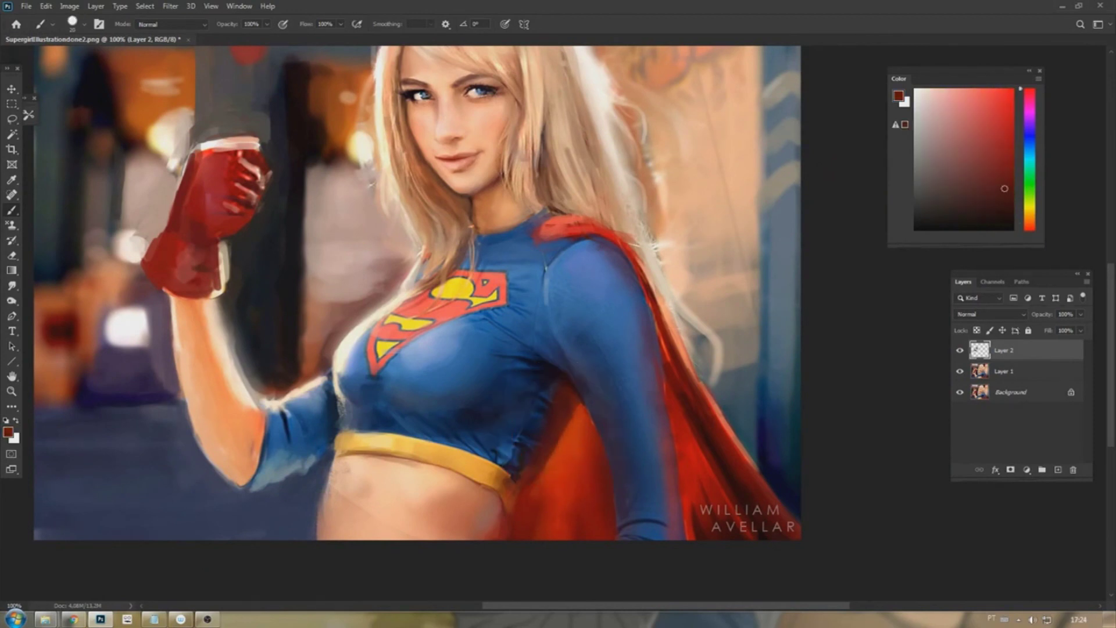
Sample purple arm shading and brighter cape reds, ending on a light midriff skin tone
alt+click(589, 391)
alt+click(589, 411)
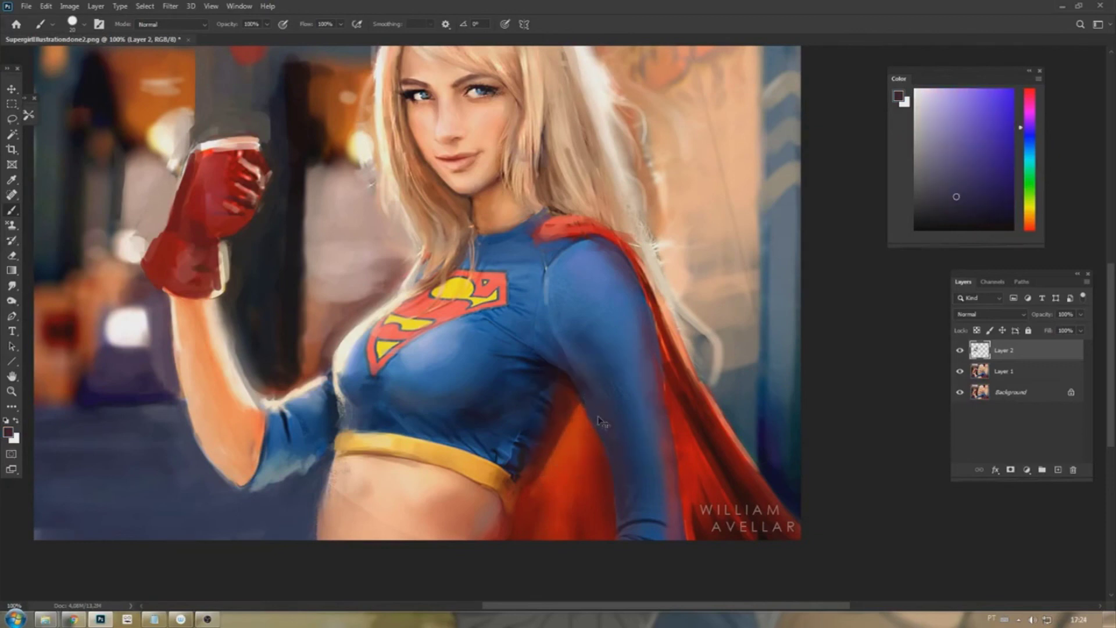
alt+click(587, 396)
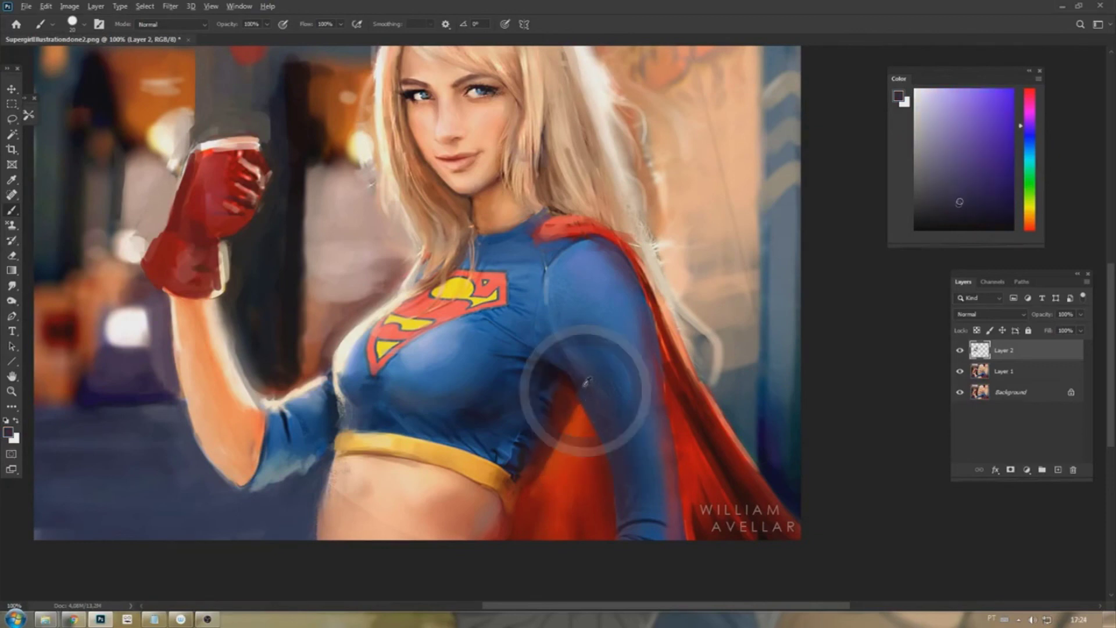
alt+click(622, 503)
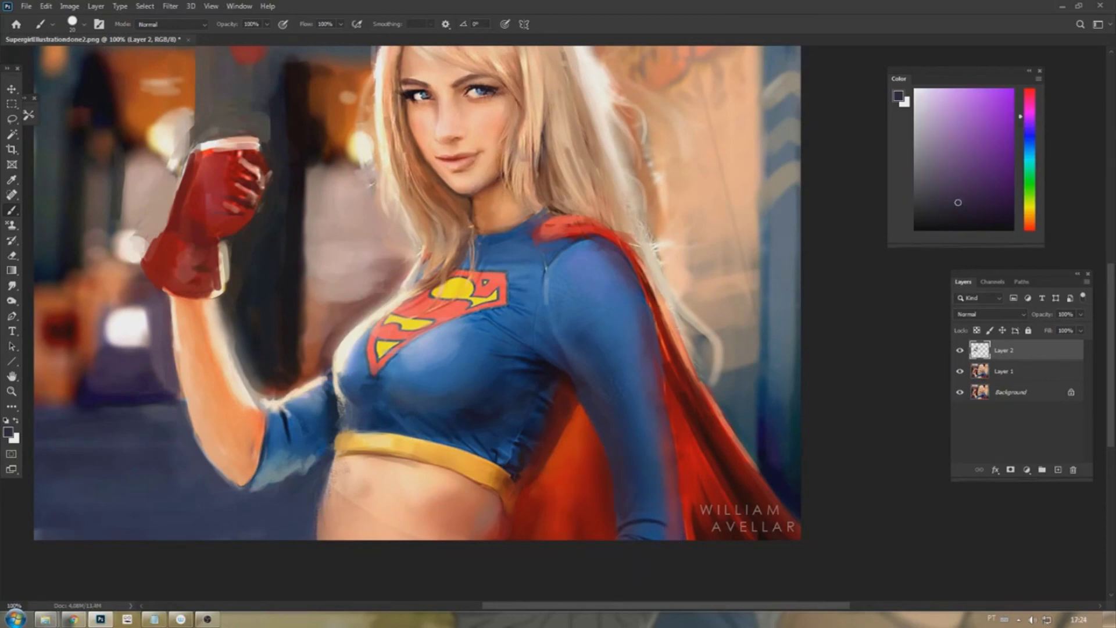
alt+click(675, 388)
drag(721, 474, 700, 478)
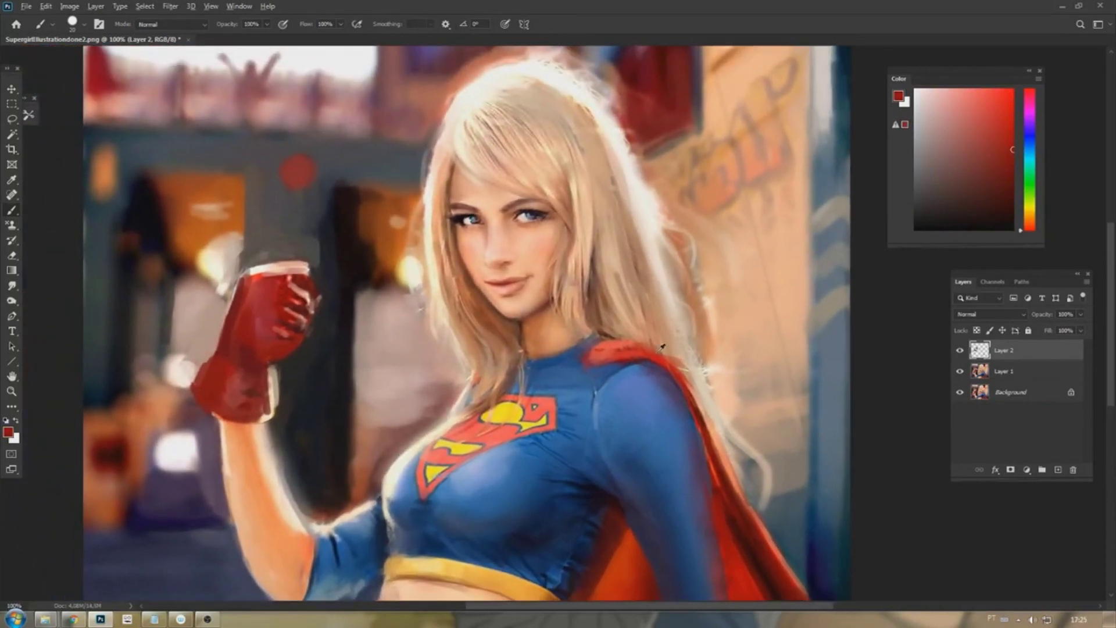
alt+click(626, 353)
alt+click(614, 355)
alt+click(646, 350)
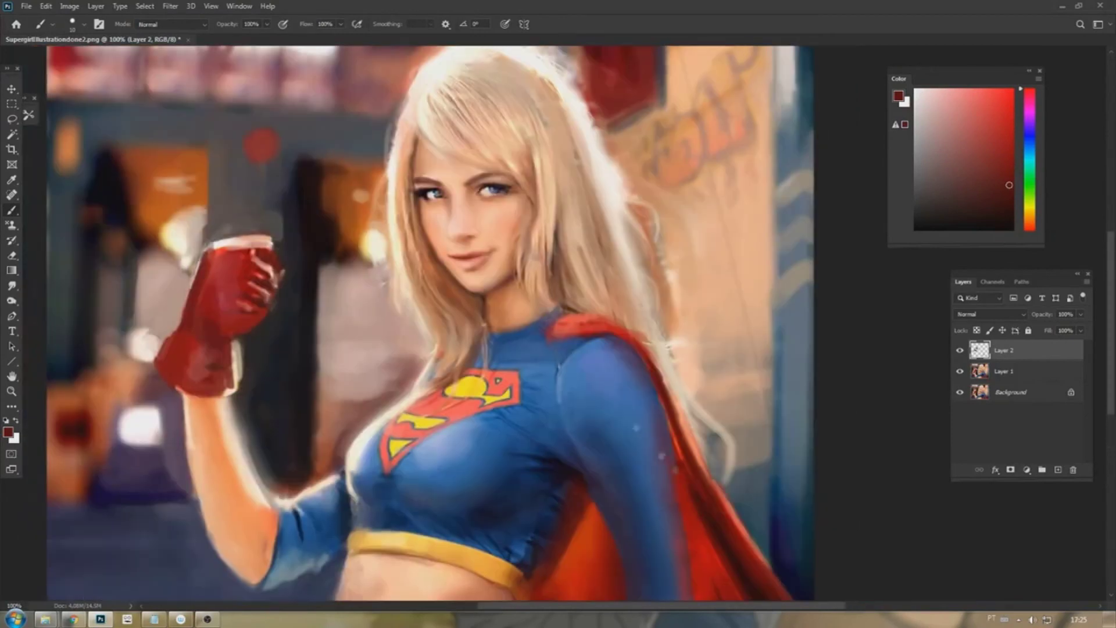
alt+click(567, 335)
alt+click(538, 317)
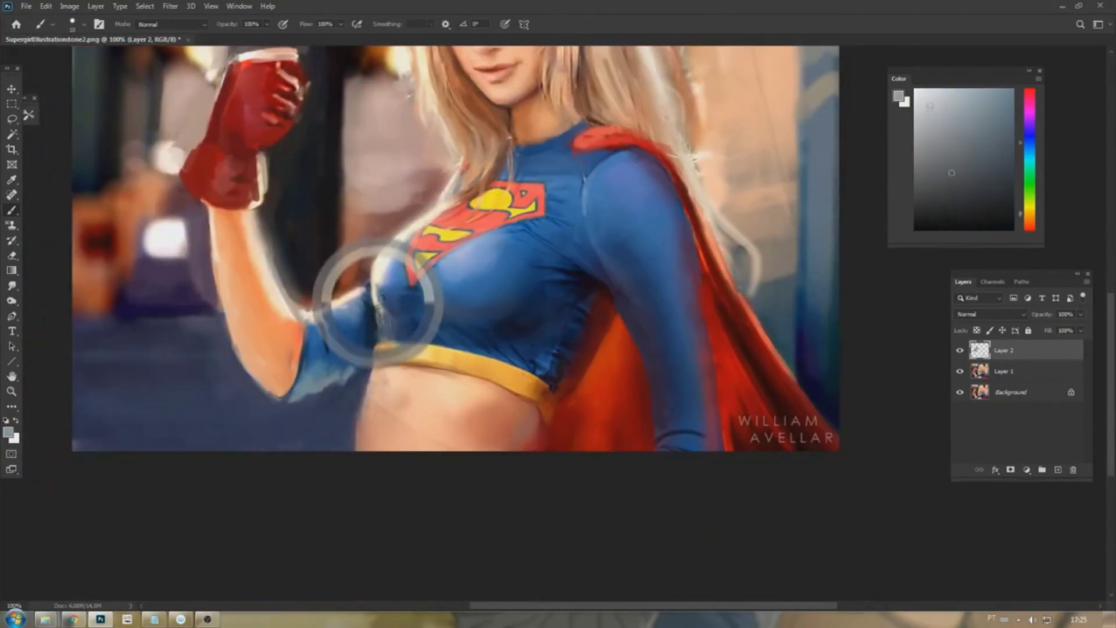
Paint light orange-white and pale yellow speckled highlights along the hair's left edge
alt+click(386, 399)
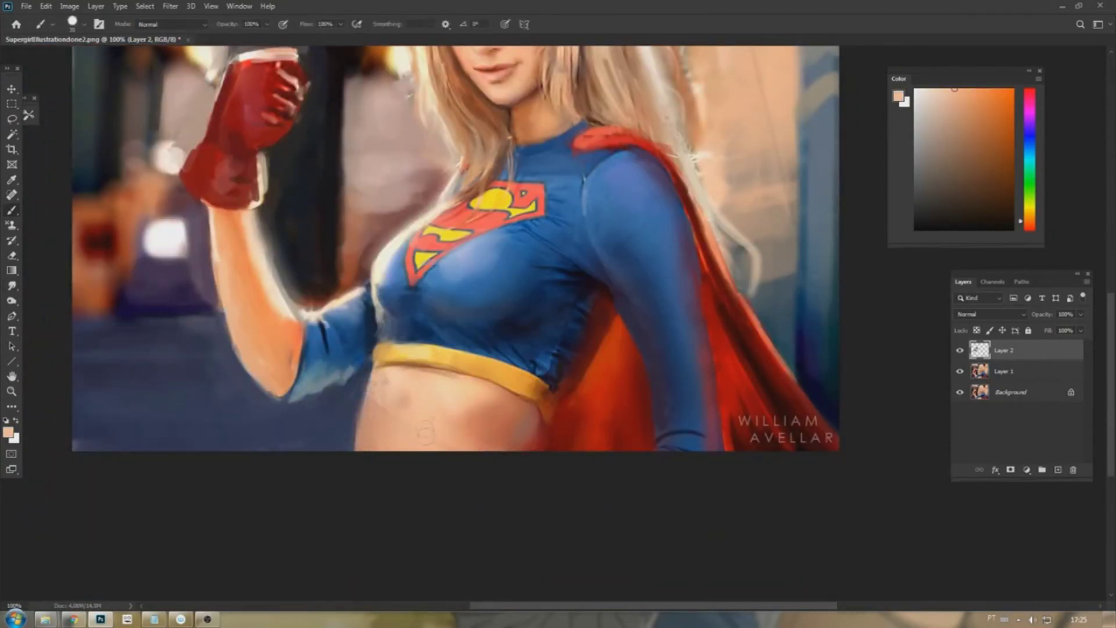
scroll(453, 250, up, 5)
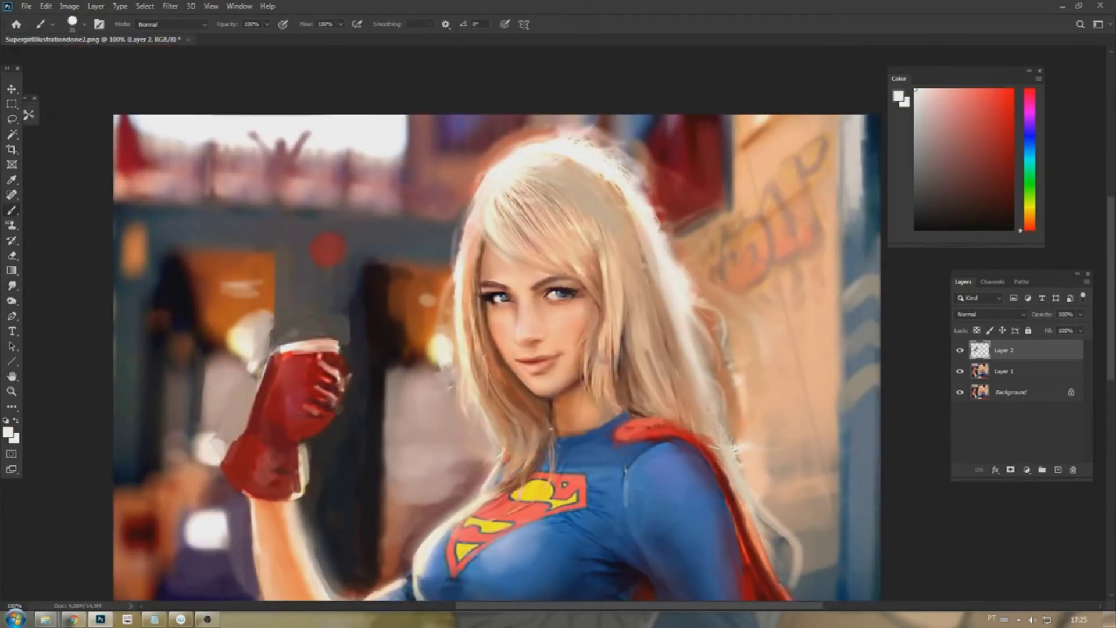
mouse_move(291, 251)
mouse_down()
mouse_move(335, 198)
mouse_move(259, 195)
mouse_up()
alt+click(442, 156)
drag(443, 150, 421, 207)
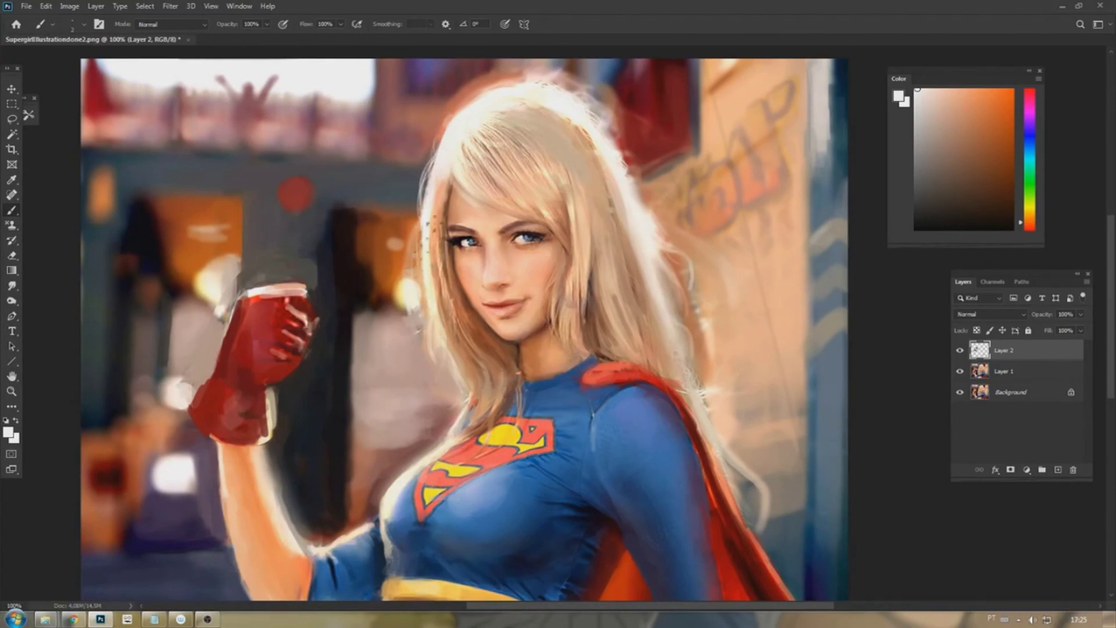
alt+click(433, 309)
drag(442, 122, 430, 215)
drag(436, 168, 427, 207)
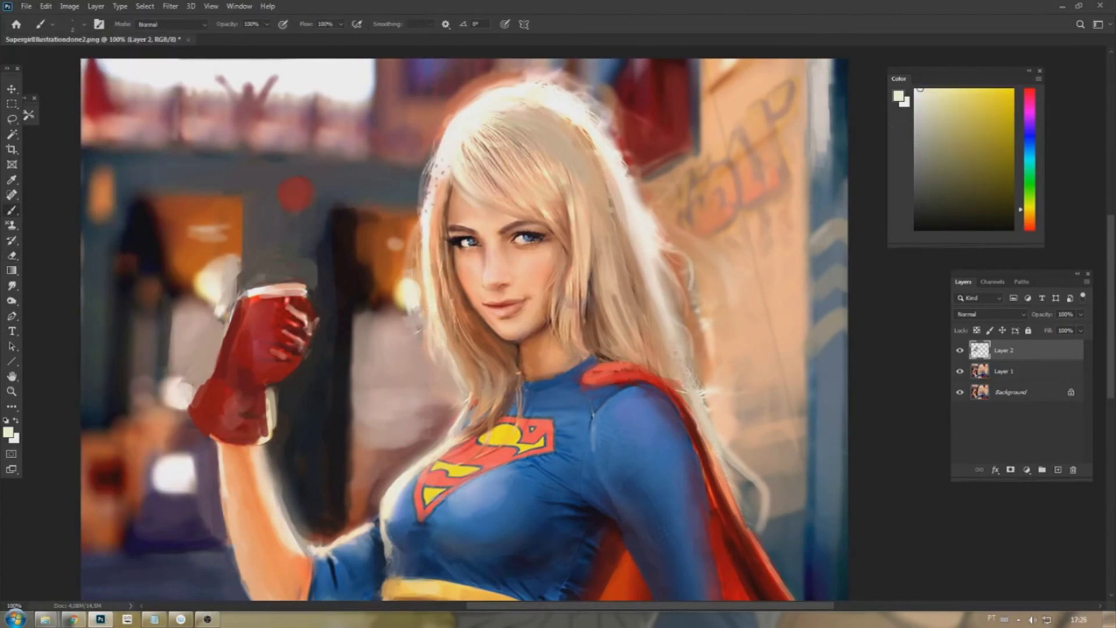
Sample near-white, yellowish, orange and tan tones from across the hair
alt+click(454, 141)
alt+click(474, 111)
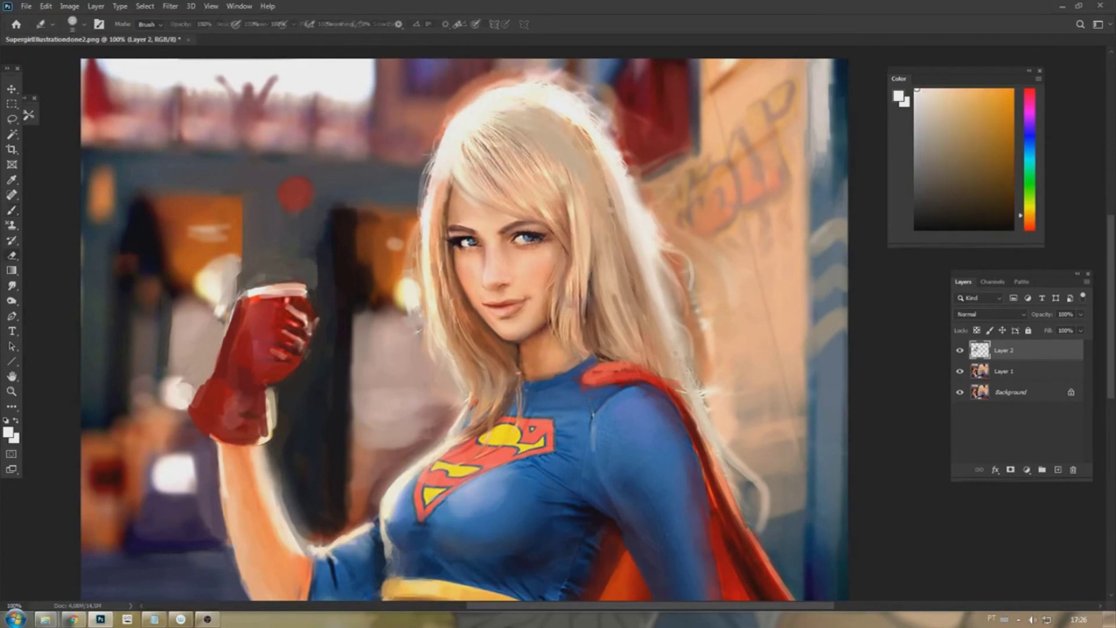
alt+click(443, 156)
alt+click(445, 145)
alt+click(426, 207)
alt+click(425, 248)
alt+click(483, 105)
alt+click(499, 100)
alt+click(623, 180)
alt+click(613, 165)
Rotate the view about 35° and paint light and tan strokes along the hair top
key(r)
drag(640, 244, 674, 326)
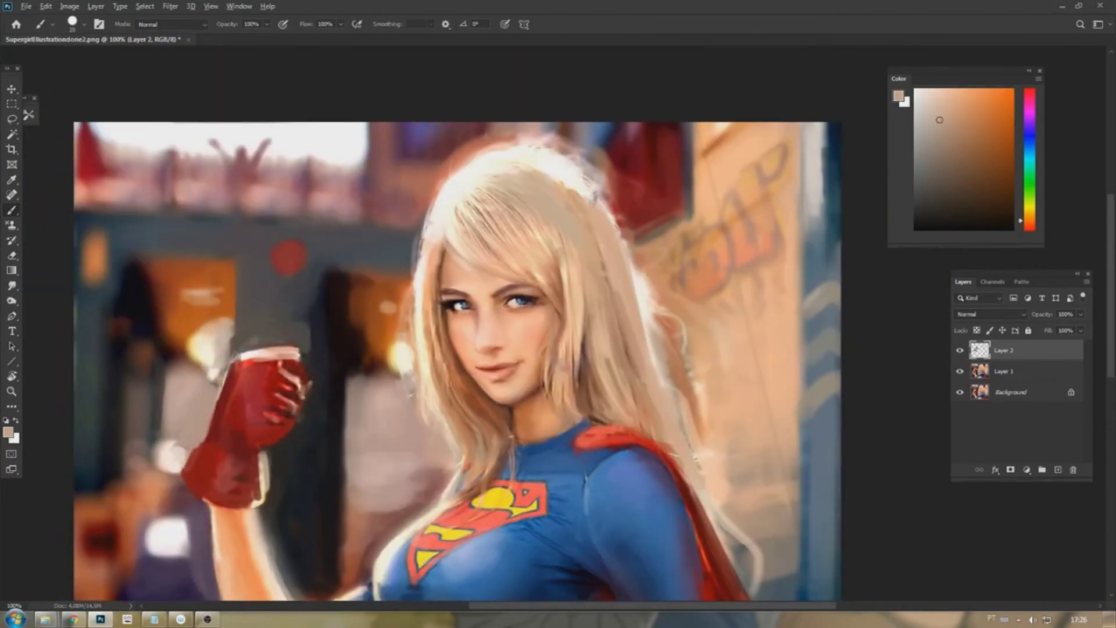
alt+click(594, 210)
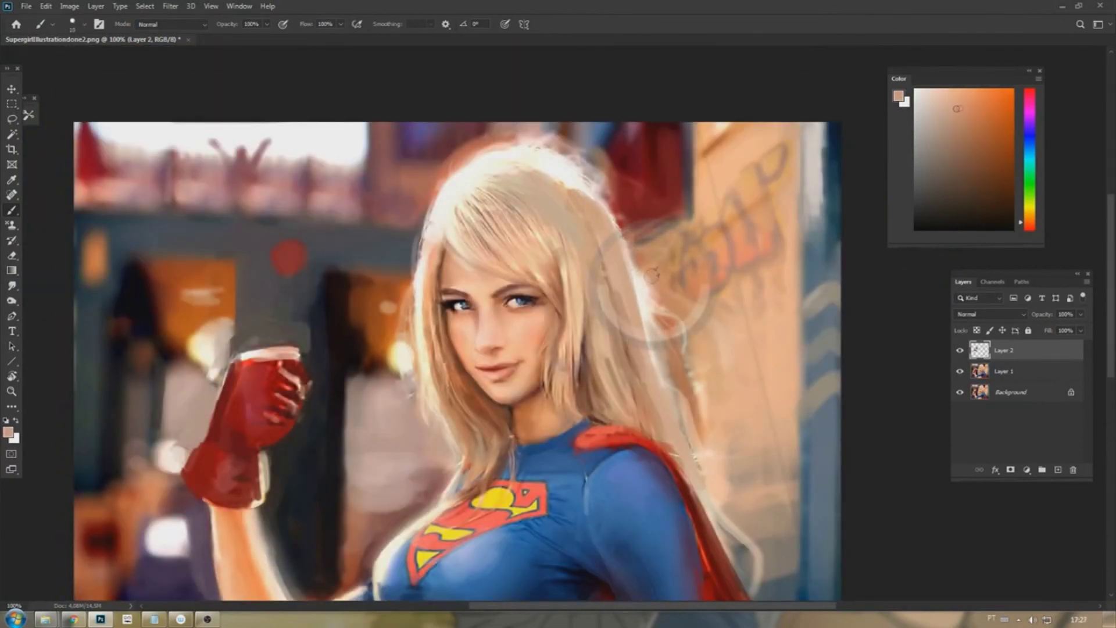
alt+click(435, 238)
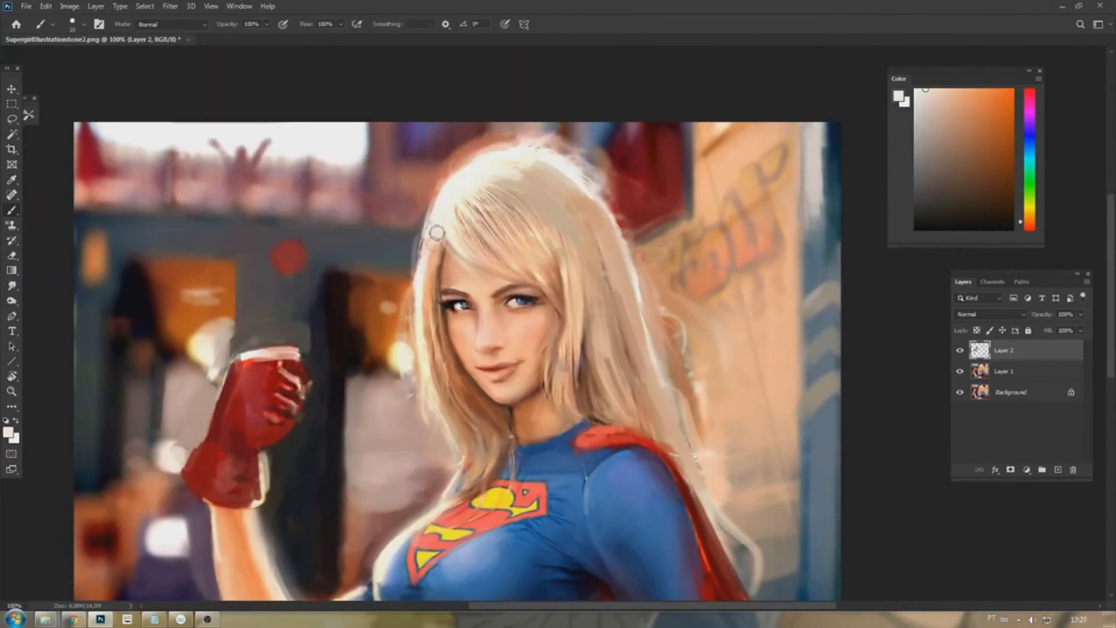
alt+click(460, 227)
mouse_move(465, 209)
mouse_down()
mouse_move(528, 173)
mouse_move(512, 157)
mouse_up()
alt+click(431, 247)
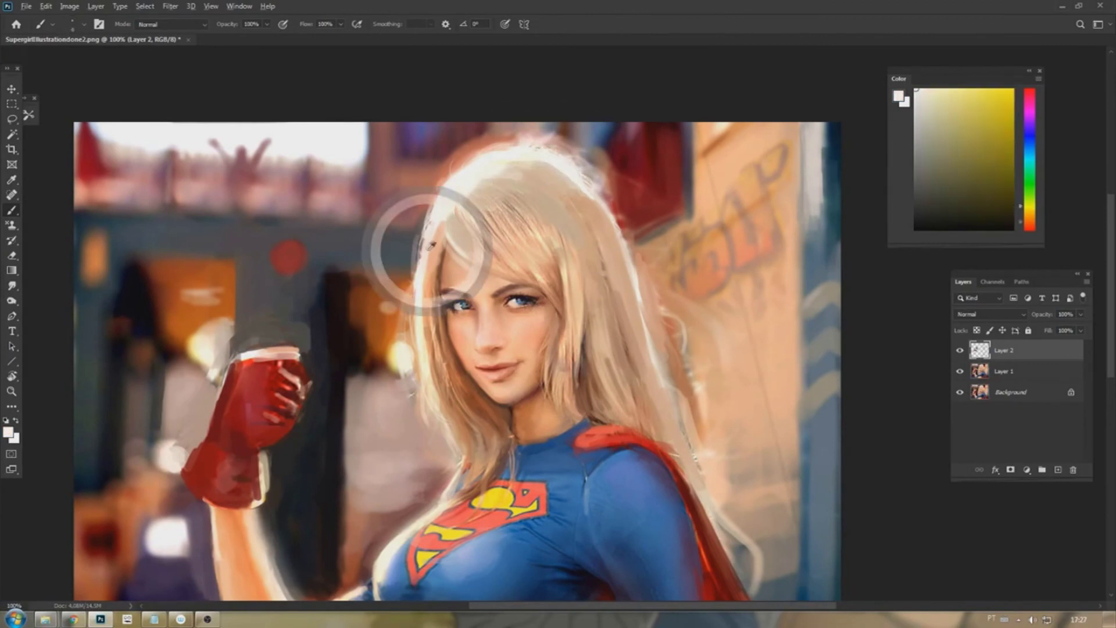
Smudge the chin and hair edge beside the face, then pick brown tones for the neck
alt+click(427, 262)
alt+click(444, 376)
alt+click(441, 312)
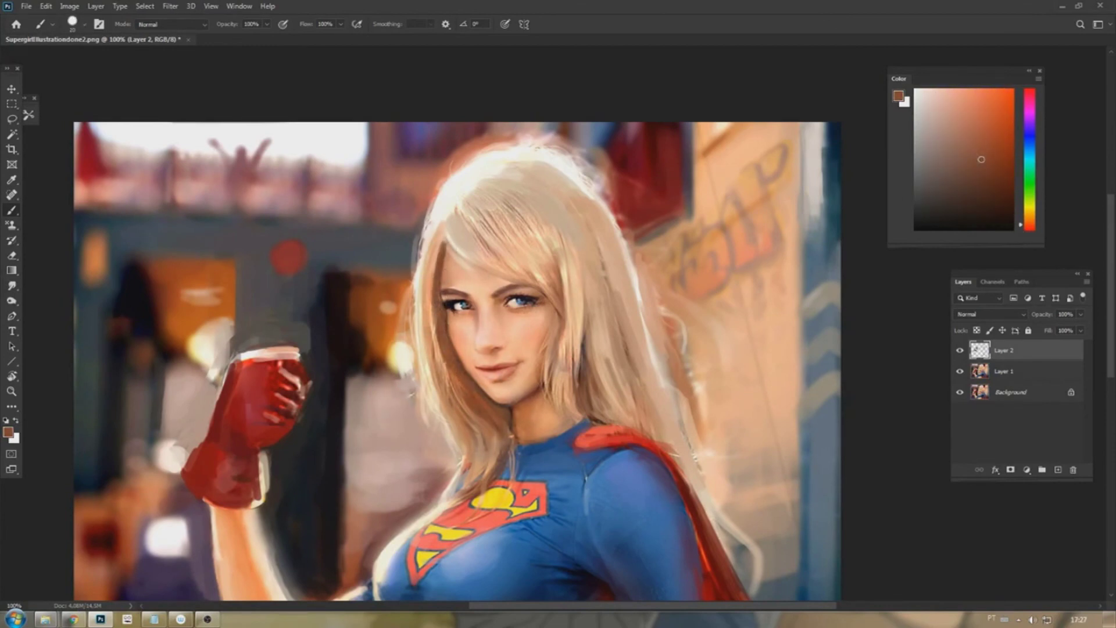
mouse_move(506, 418)
mouse_down()
mouse_move(445, 324)
mouse_move(463, 394)
mouse_move(504, 418)
mouse_move(515, 442)
mouse_up()
key(r)
key(b)
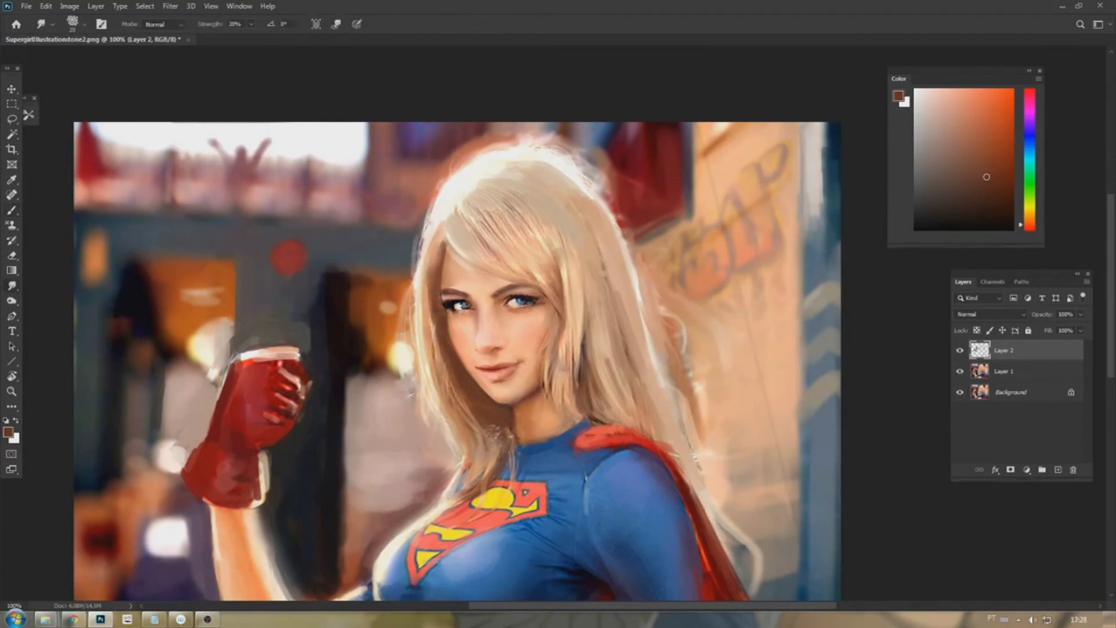
alt+click(530, 416)
alt+click(536, 397)
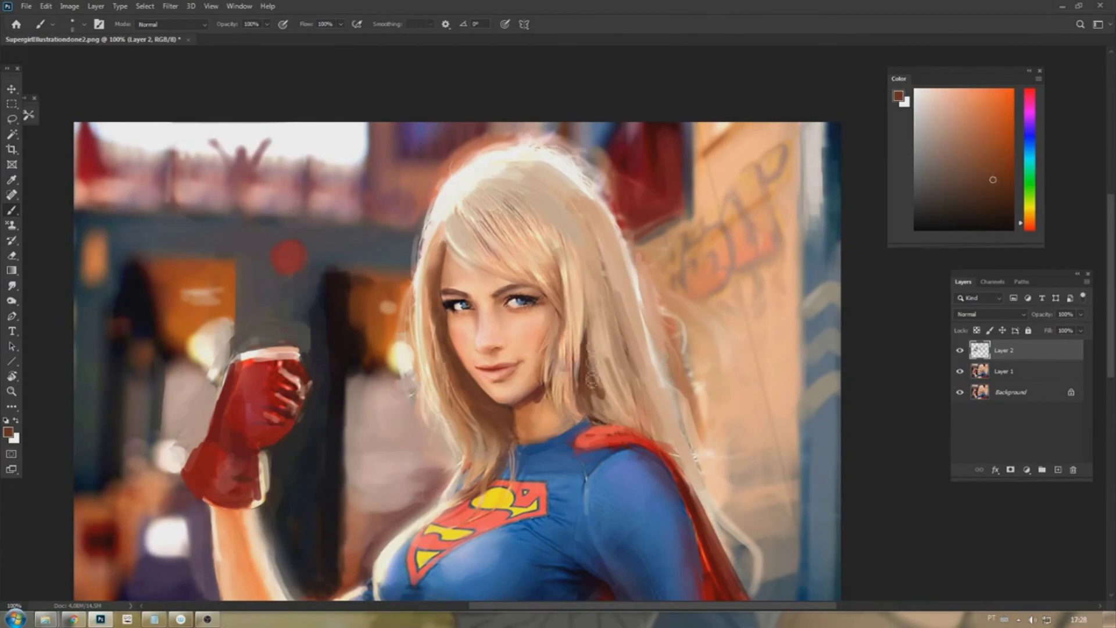
scroll(504, 313, up, 2)
Sample the dark purple, iris blue-greys and pale skin tones around the eye
alt+click(317, 287)
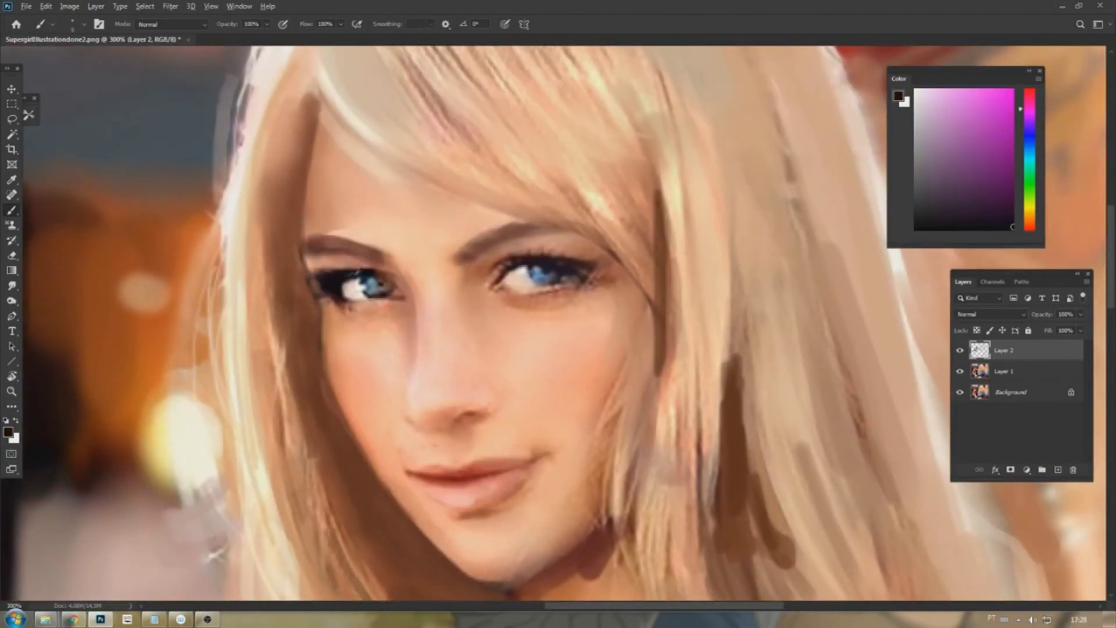
alt+click(522, 269)
scroll(541, 268, up, 2)
alt+click(549, 251)
alt+click(480, 248)
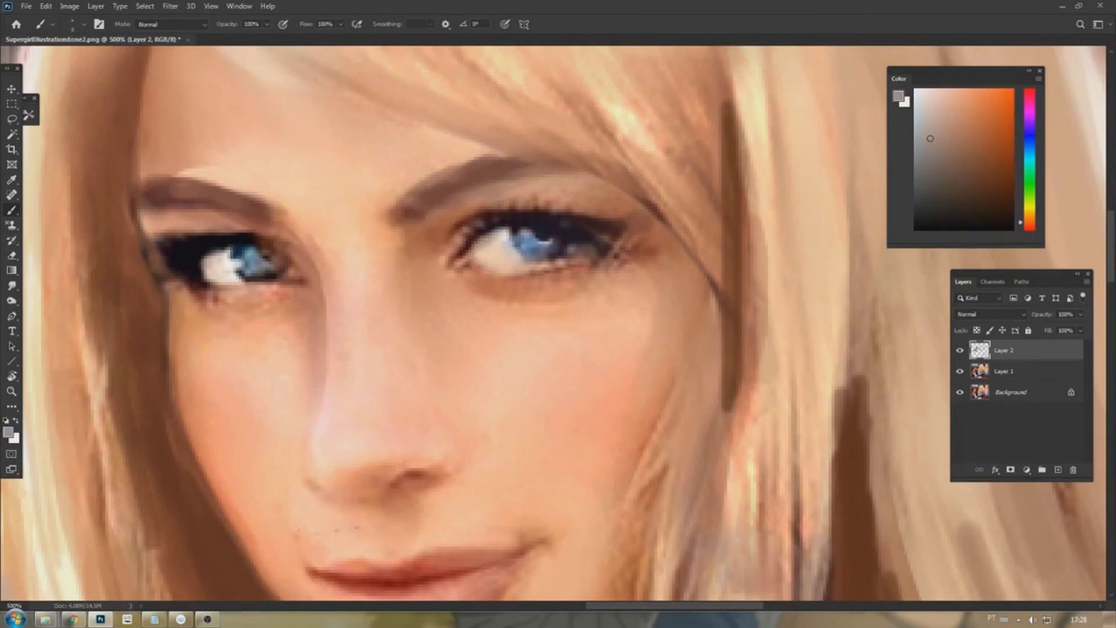
alt+click(491, 247)
Pick reddish-brown and skin tones, sample the eyebrow colour, and bring the nose and lips into view
alt+click(328, 205)
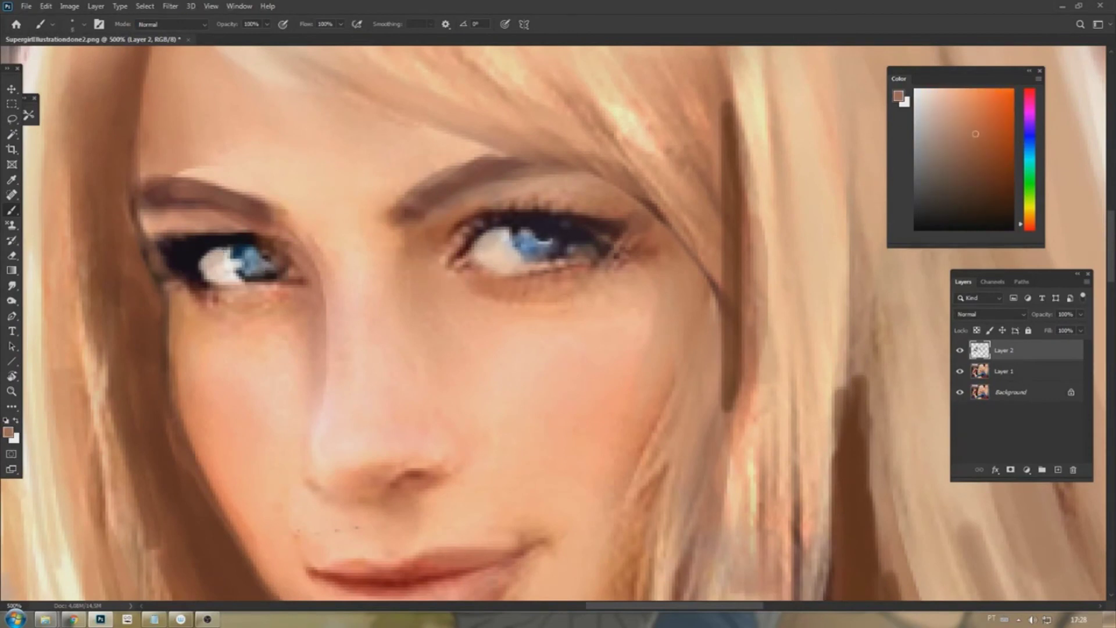
alt+click(323, 320)
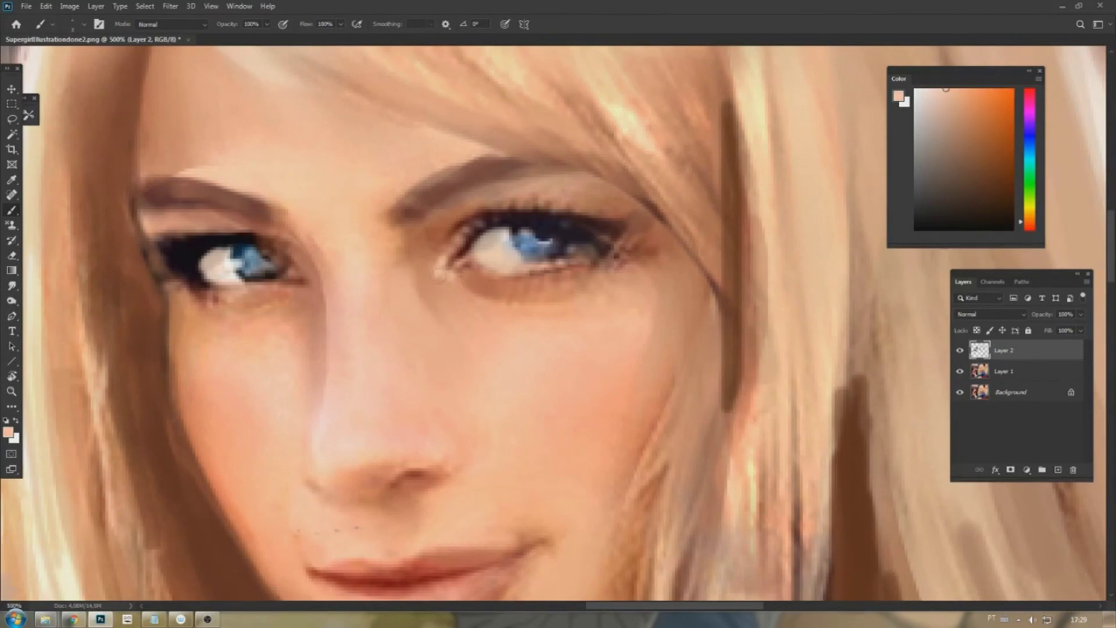
alt+click(304, 269)
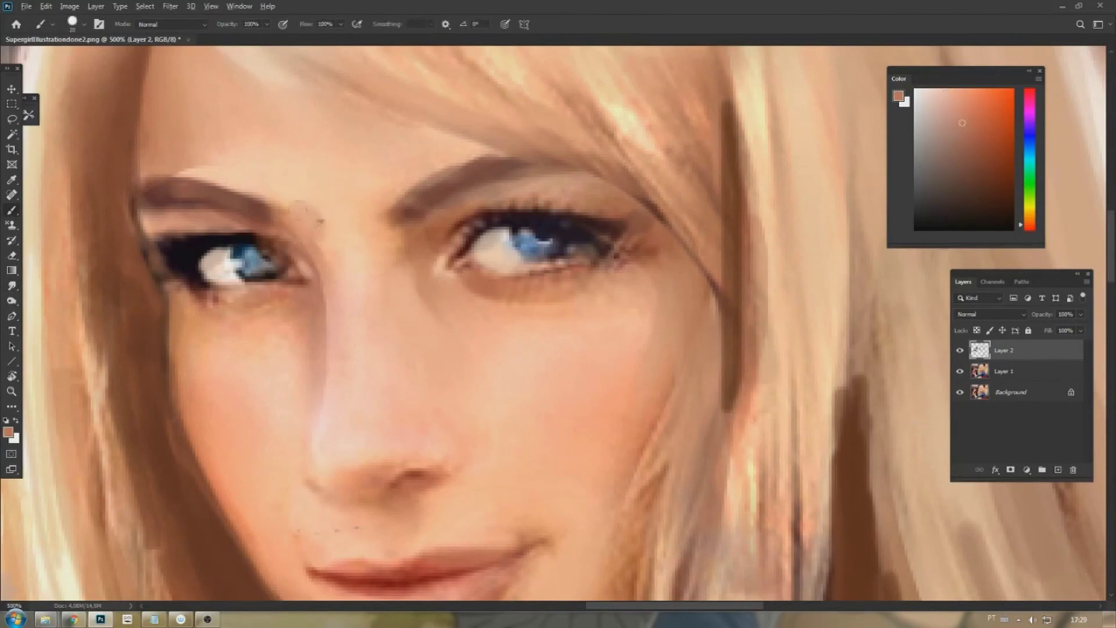
alt+click(319, 195)
drag(442, 438, 579, 259)
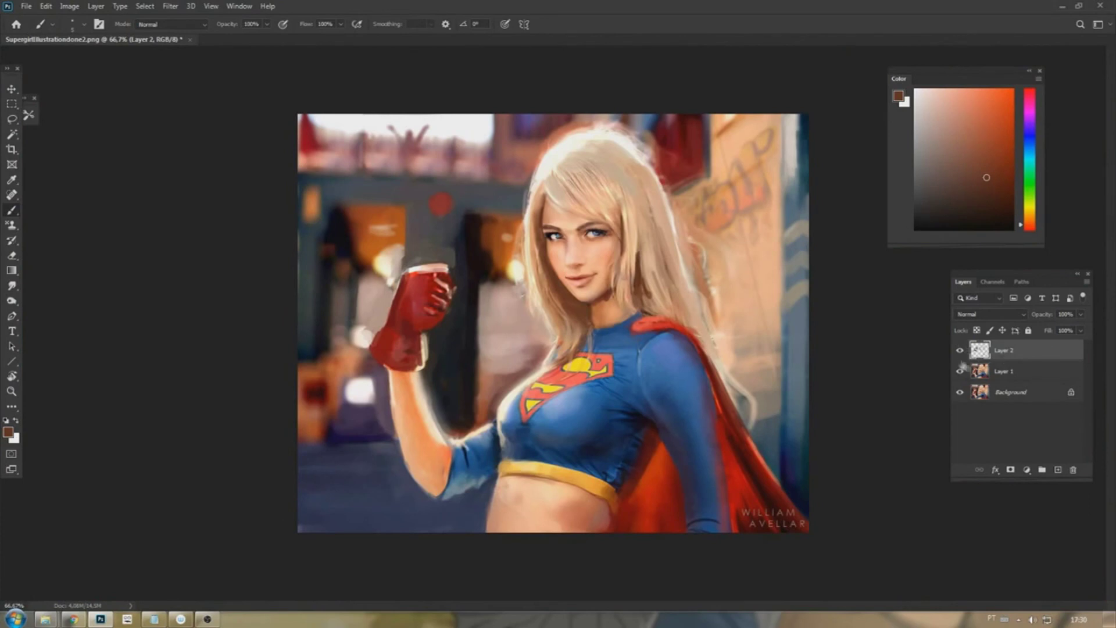
Choose the AirBrush tool preset and return to a smaller painting brush
key(r)
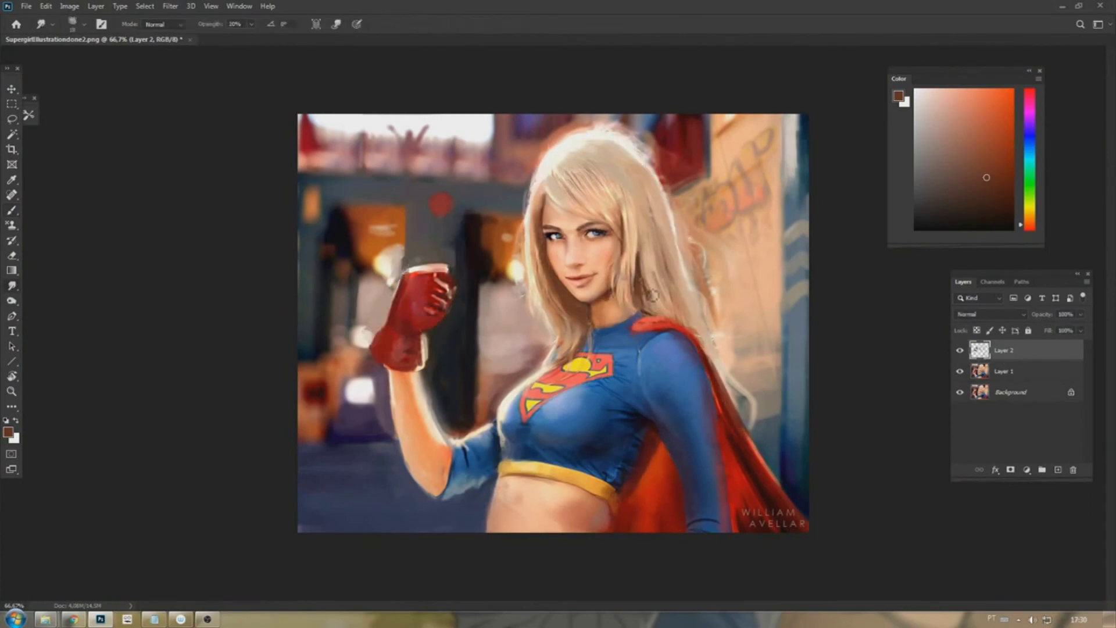
key(b)
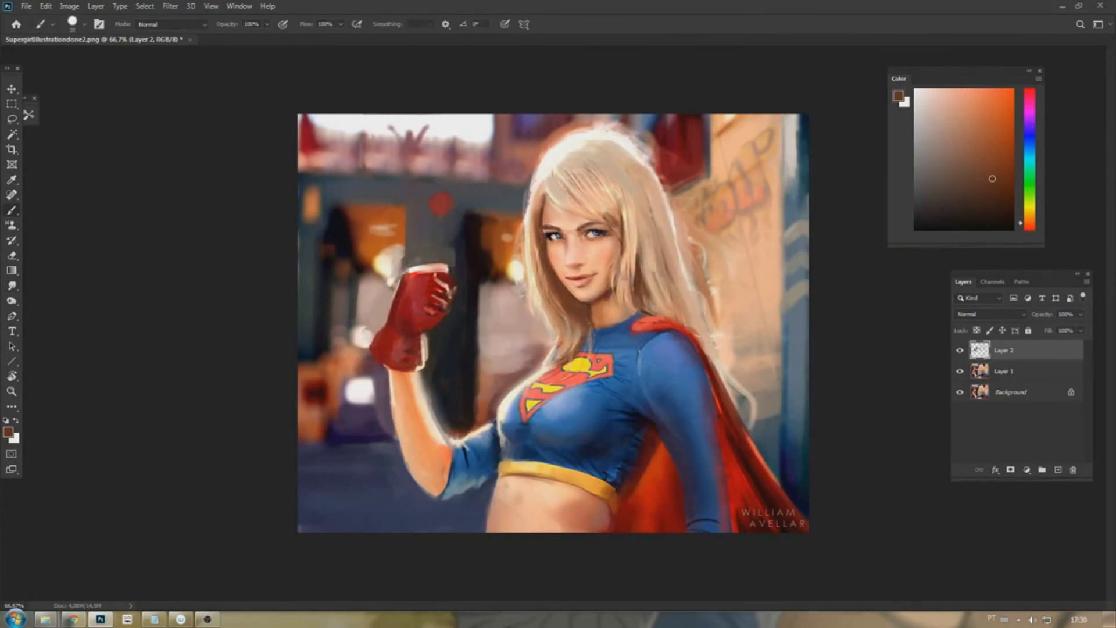
key(e)
click(28, 115)
click(52, 122)
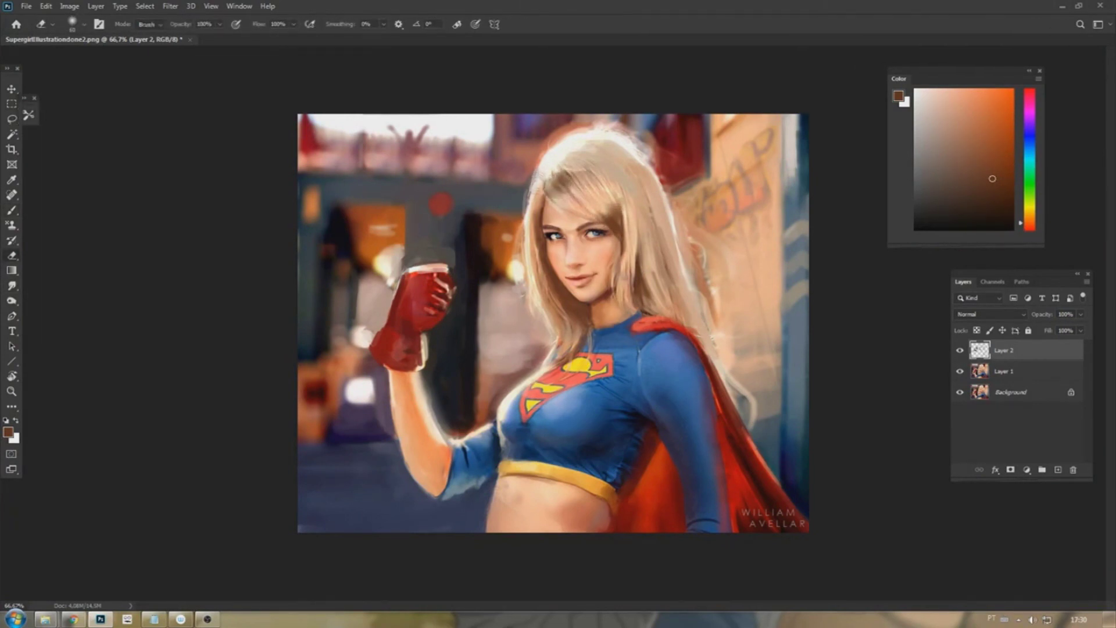
key(b)
key(bracketleft)
key(bracketleft)
key(bracketleft)
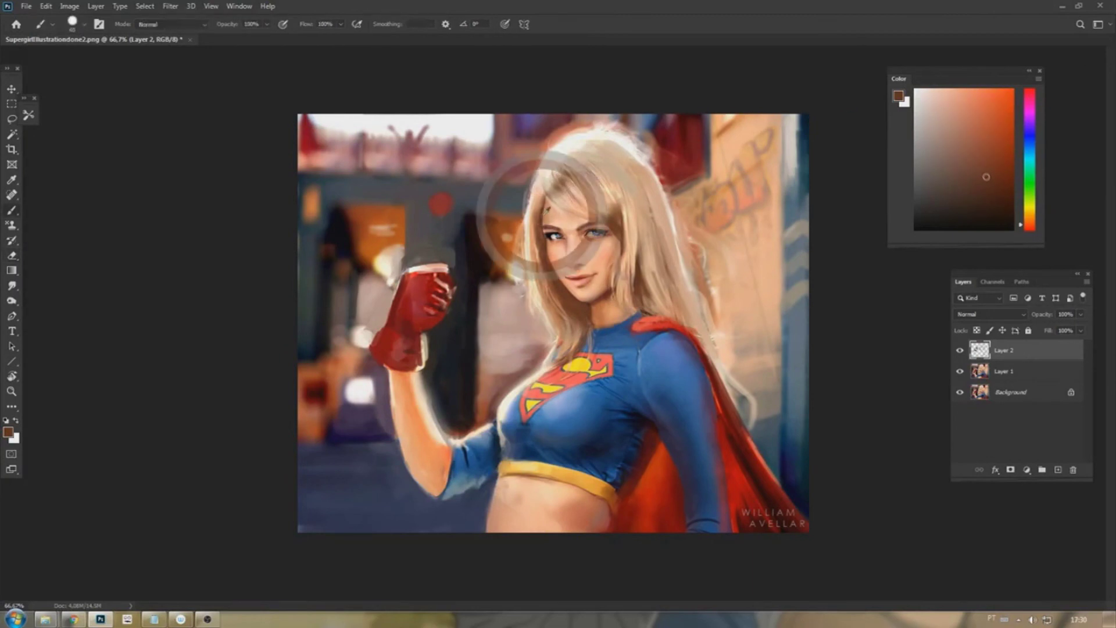
Paint light brown strands into the left hair on a horizontally flipped canvas, then flip it back
alt+click(547, 205)
key(h)
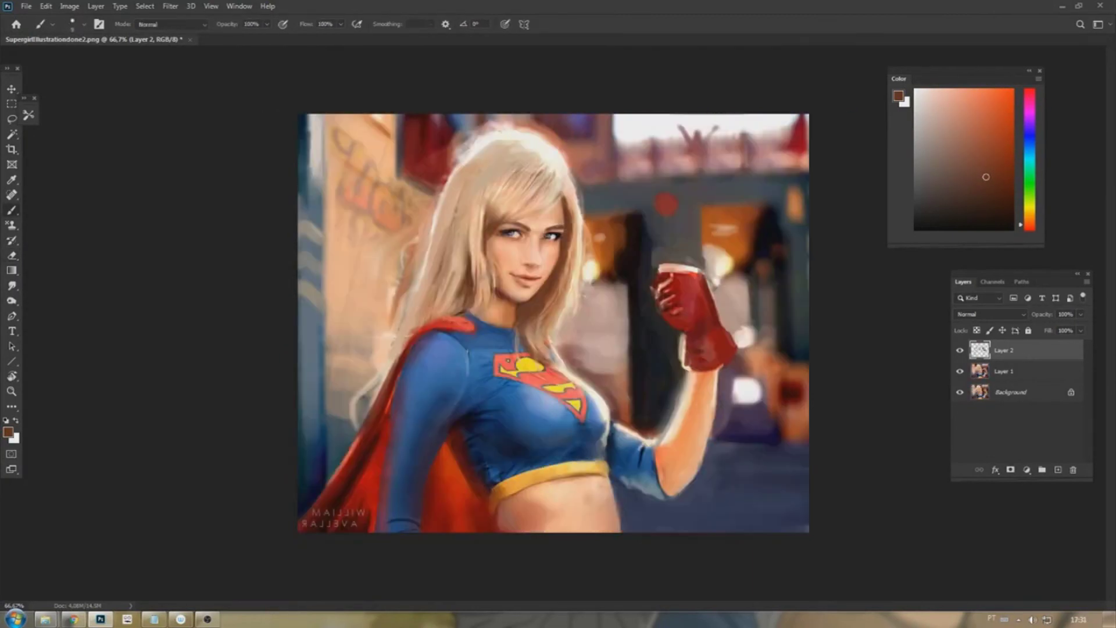
alt+click(498, 221)
drag(451, 247, 439, 311)
key(bracketright)
alt+click(445, 288)
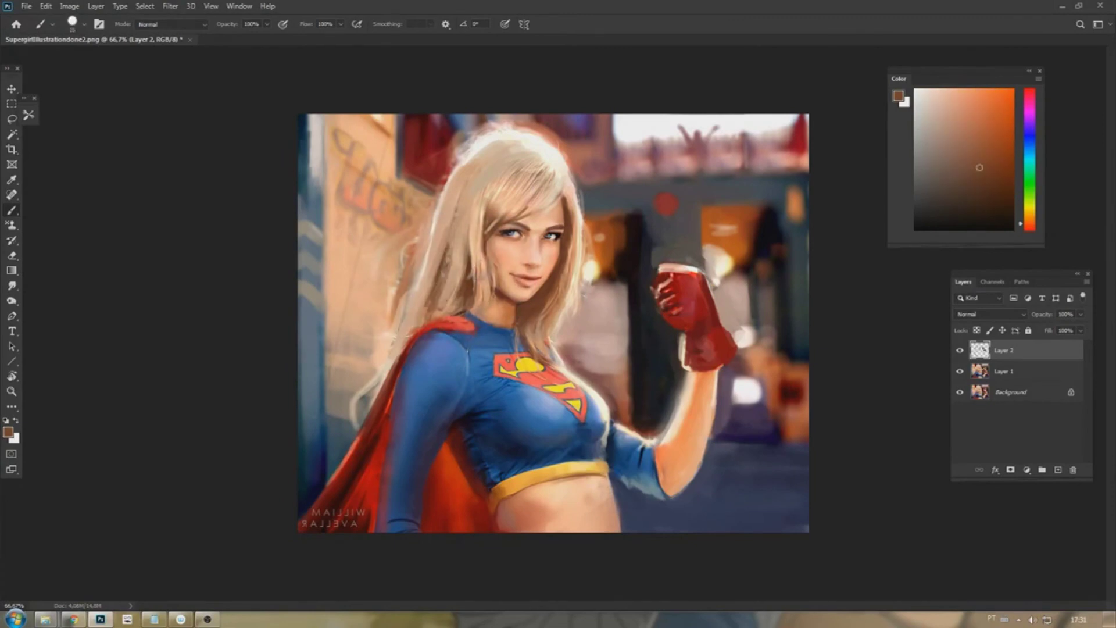
key(h)
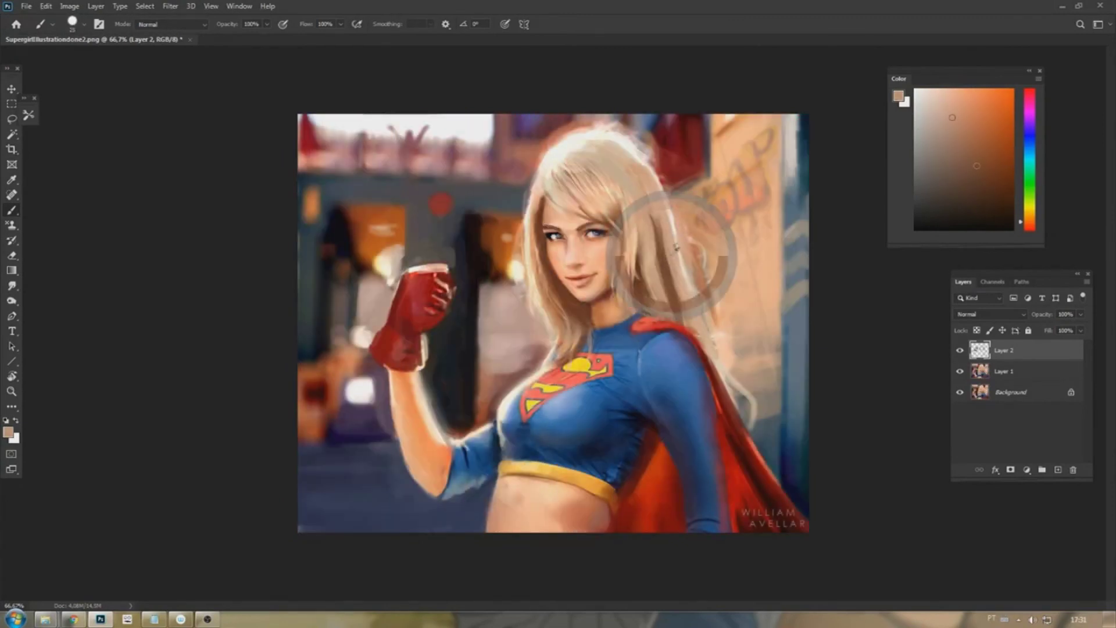
Sample peach, yellow and salmon tones from the hair and face for cheek blending
alt+click(544, 170)
alt+click(620, 200)
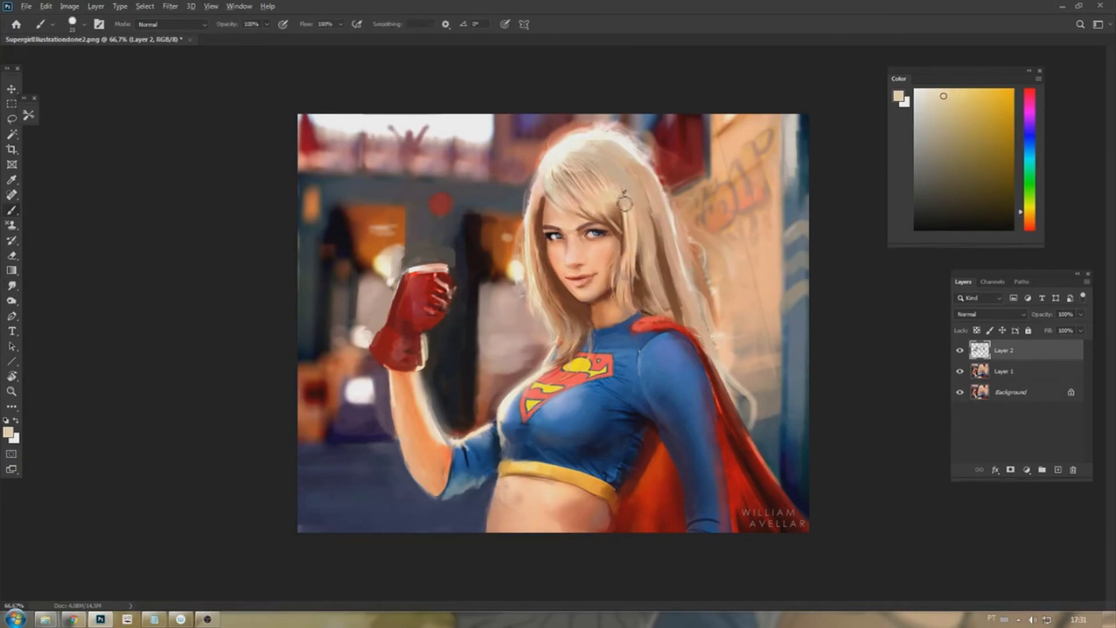
alt+click(642, 201)
alt+click(576, 270)
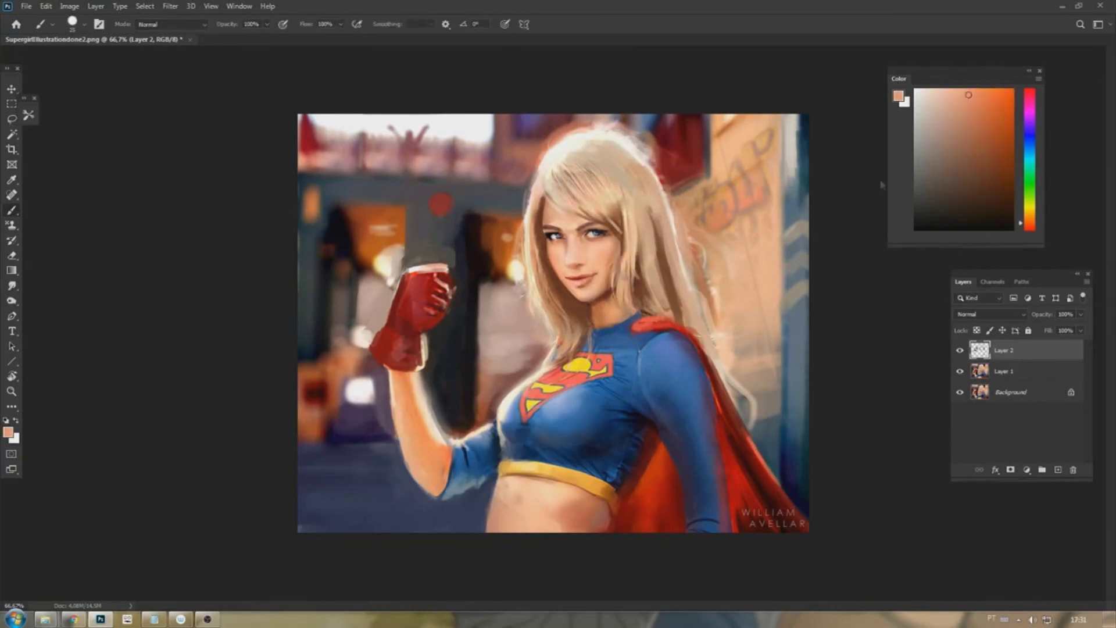
key(e)
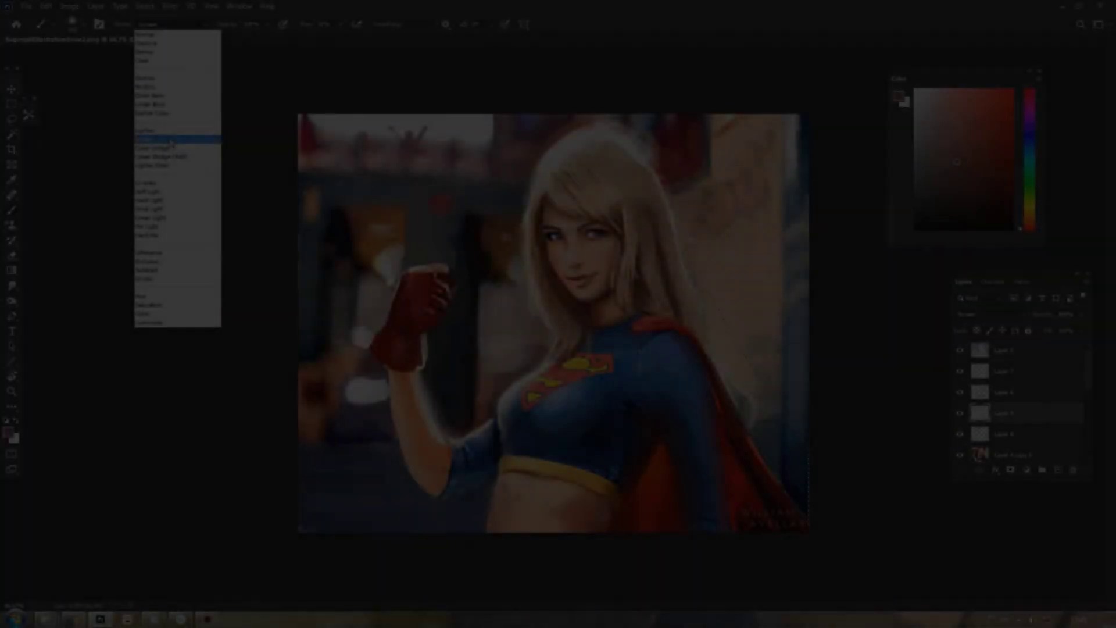
Set the brush to Screen mode and brighten the cape edge inside the selection
click(170, 139)
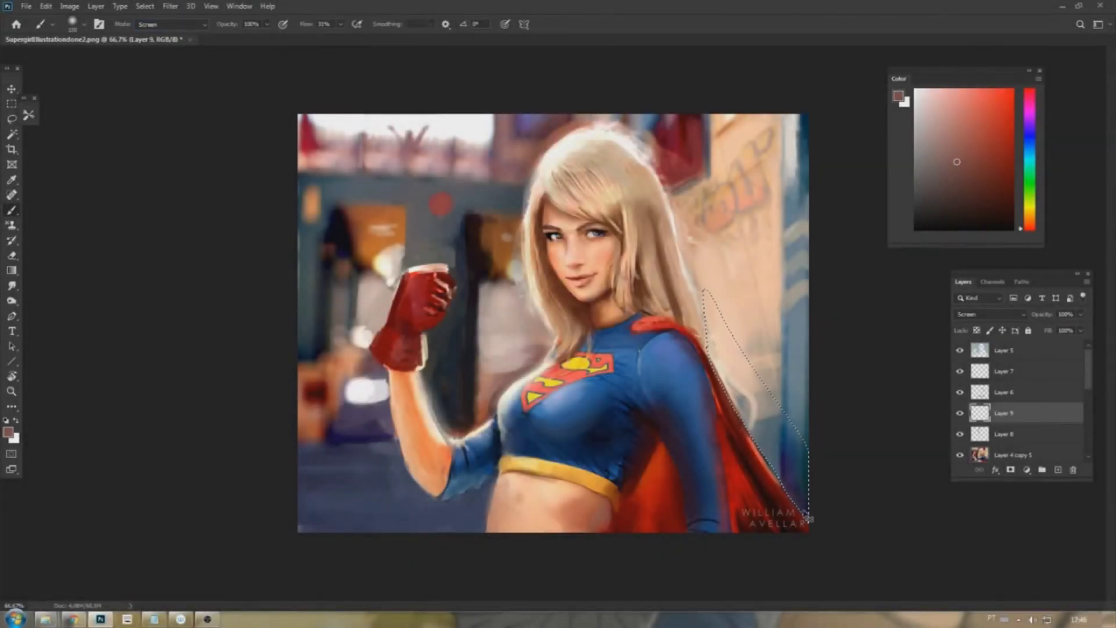
mouse_move(724, 387)
mouse_down()
mouse_move(806, 482)
mouse_move(791, 521)
mouse_up()
key(l)
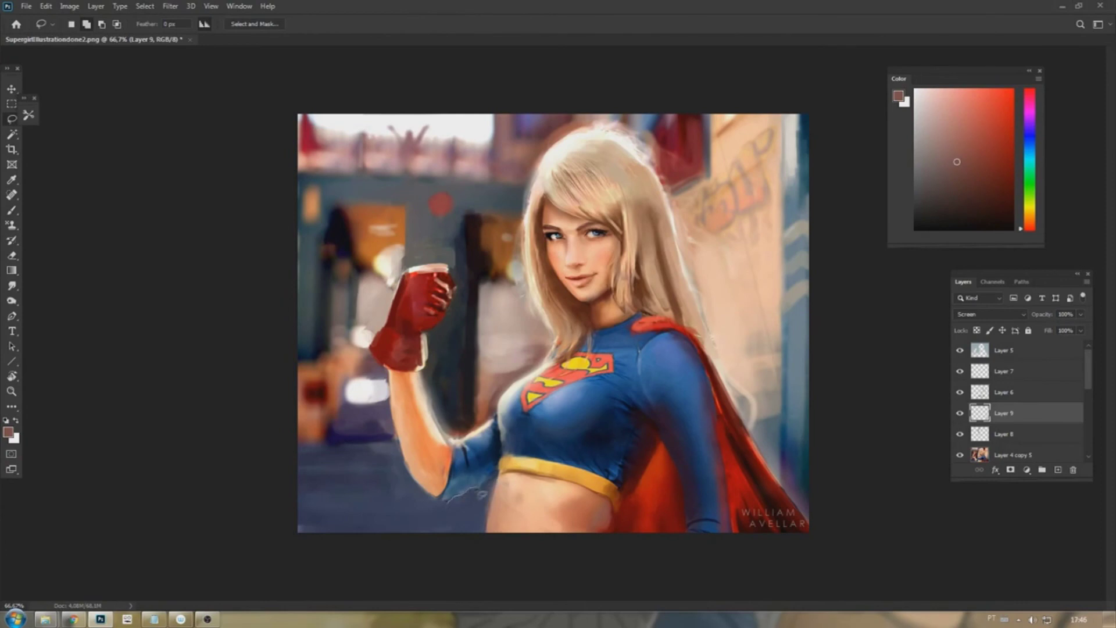
key(b)
alt+click(474, 486)
key(e)
key(l)
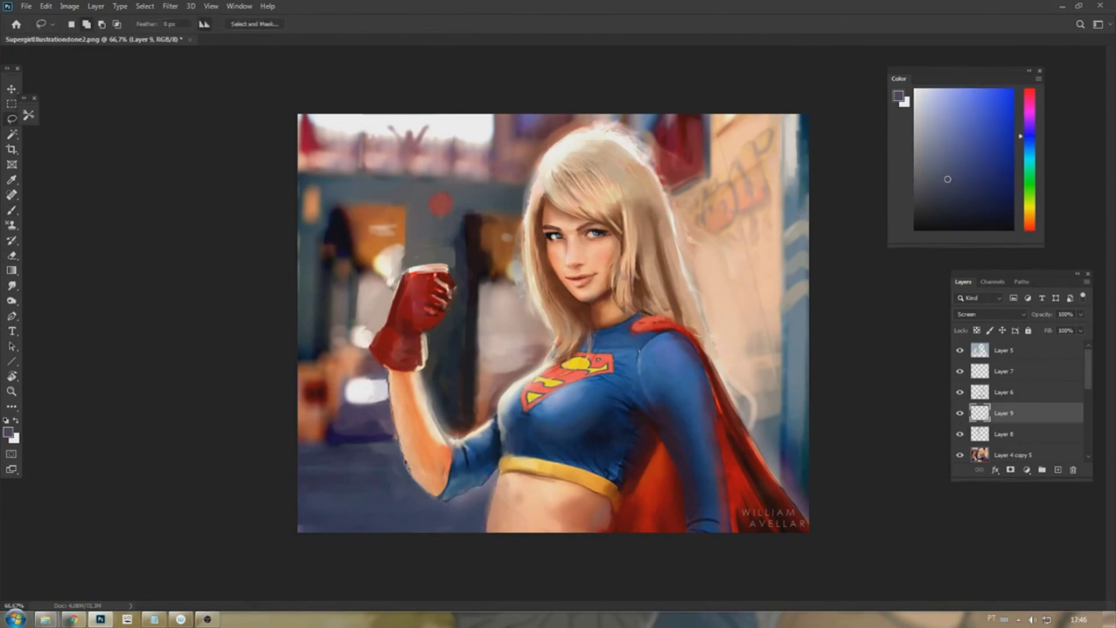
key(b)
Check values in a grayscale proof, make Layer 8 active and clear the selection
key(e)
key(ctrl+y)
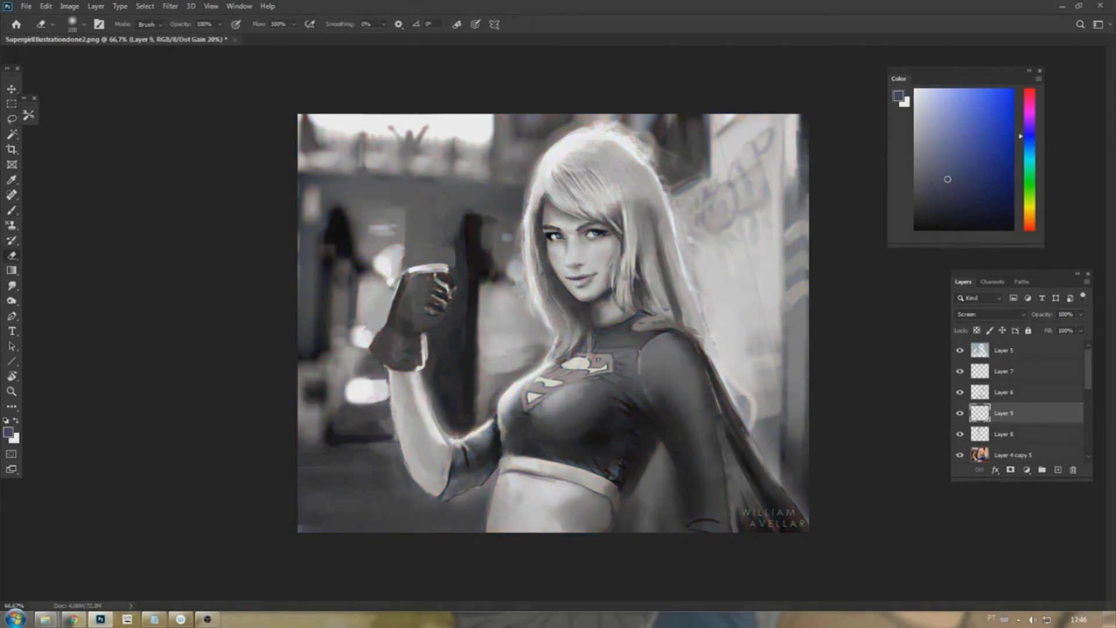
key(ctrl+y)
key(l)
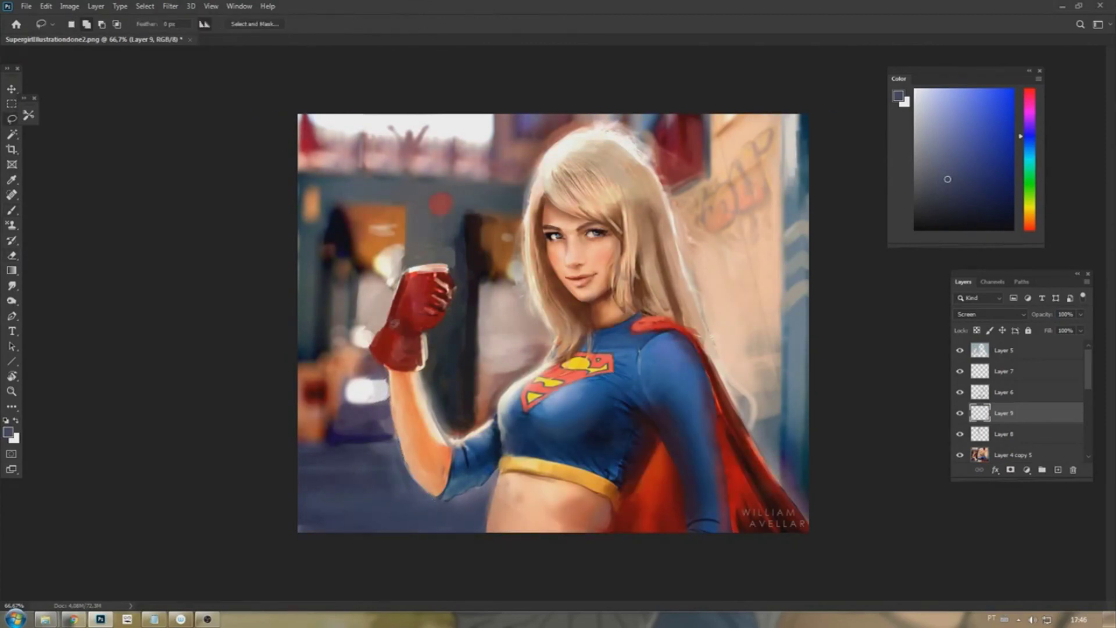
key(alt+bracketleft)
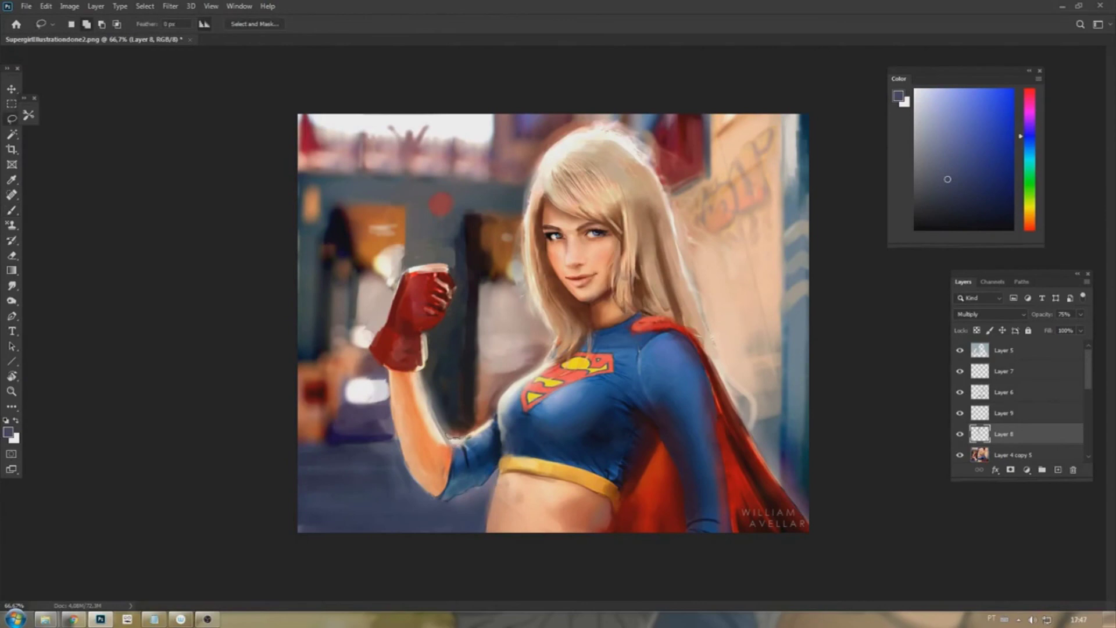
key(ctrl+d)
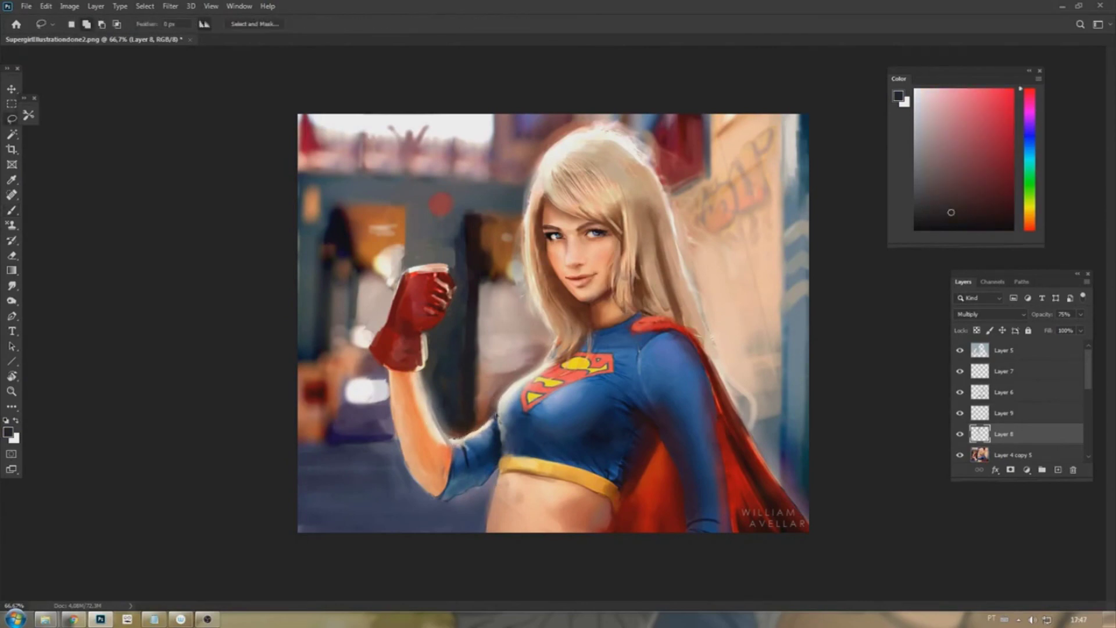
key(b)
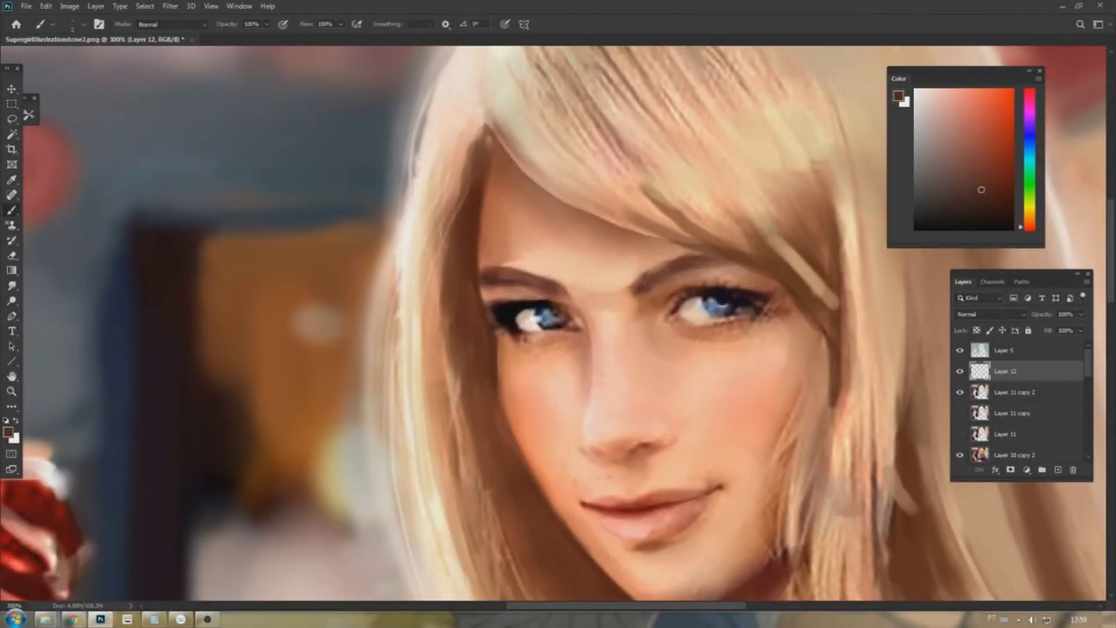
Paint a light skin-tone highlight on the upper eyelid
alt+click(569, 260)
drag(484, 296, 502, 290)
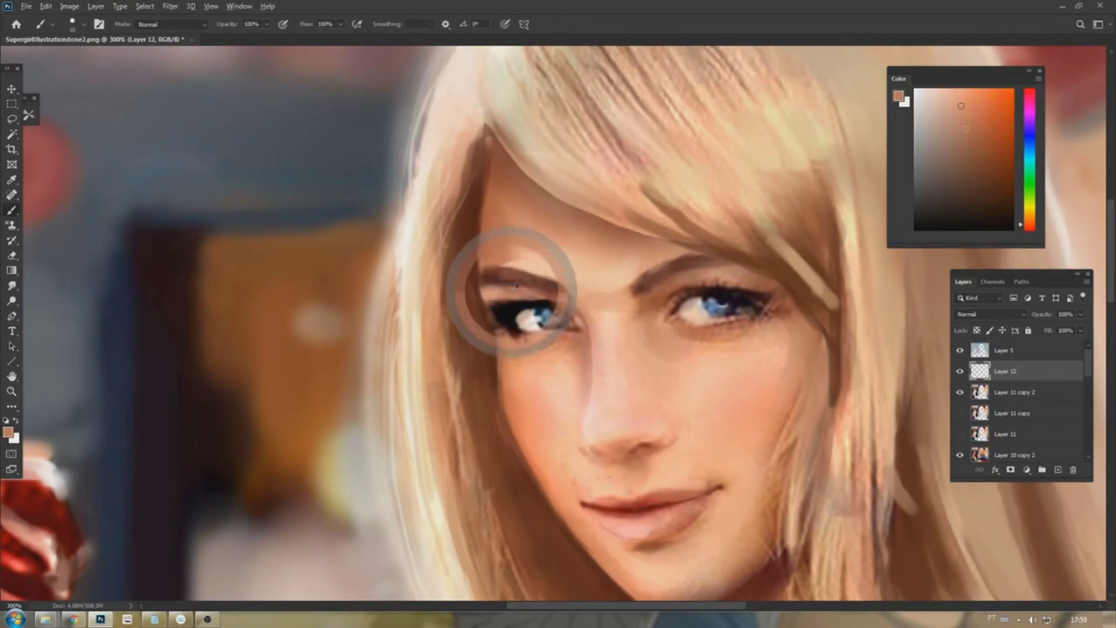
alt+click(512, 265)
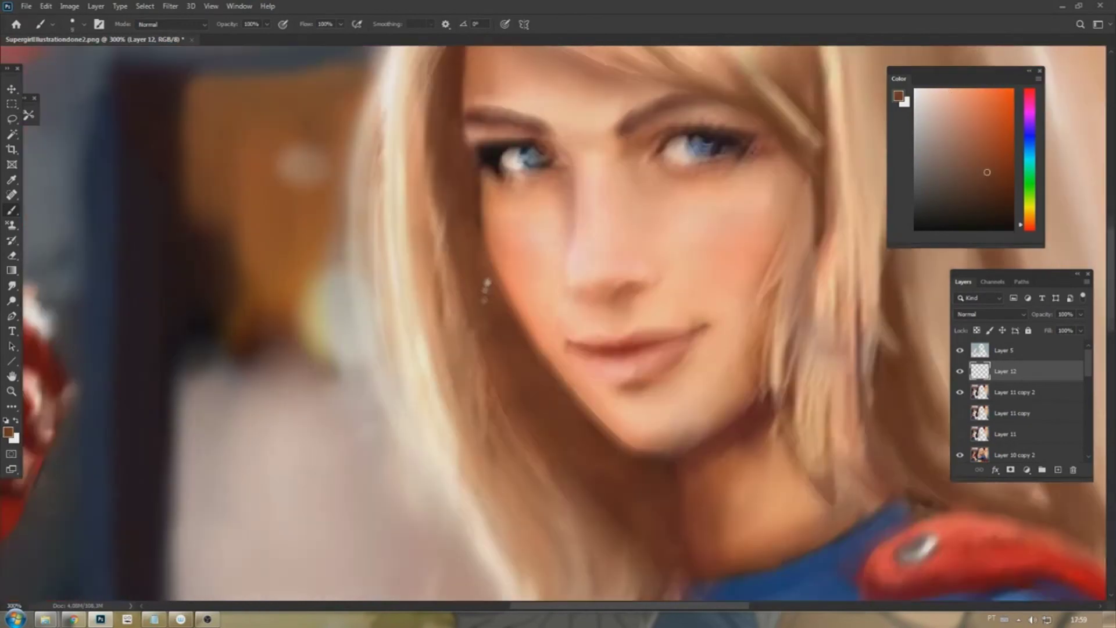
key(ctrl+1)
Sample near-white, light yellow and light skin tones from the hair and face
alt+click(535, 225)
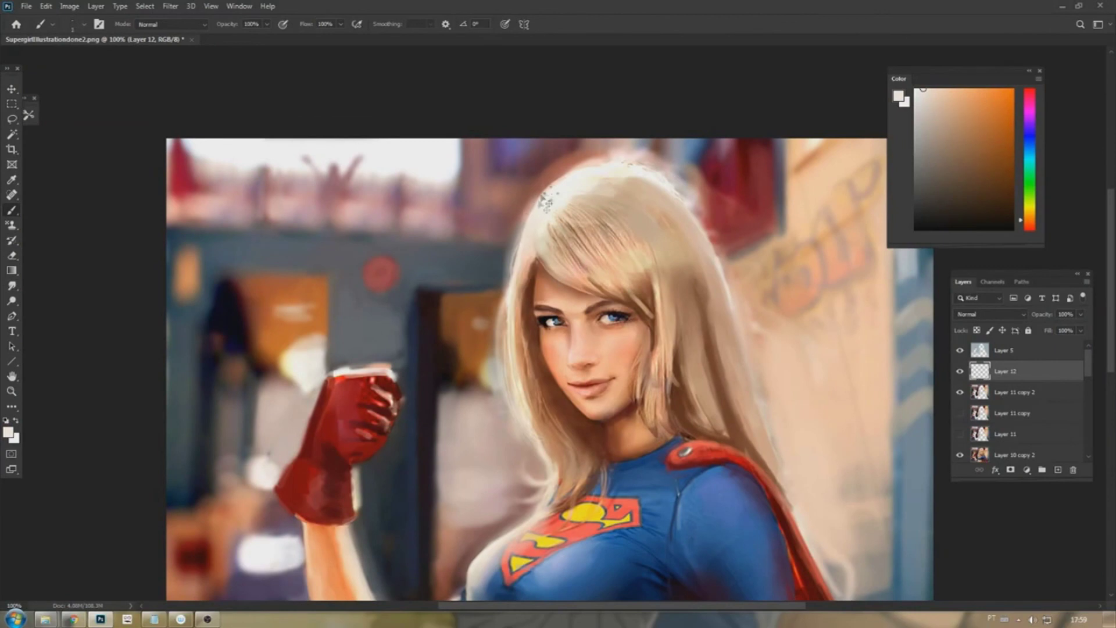
alt+click(651, 171)
alt+click(549, 199)
key(e)
key(b)
alt+click(536, 213)
alt+click(500, 301)
Sample warmer and lighter tones from the top and right of the hair
scroll(524, 262, down, 3)
alt+click(544, 135)
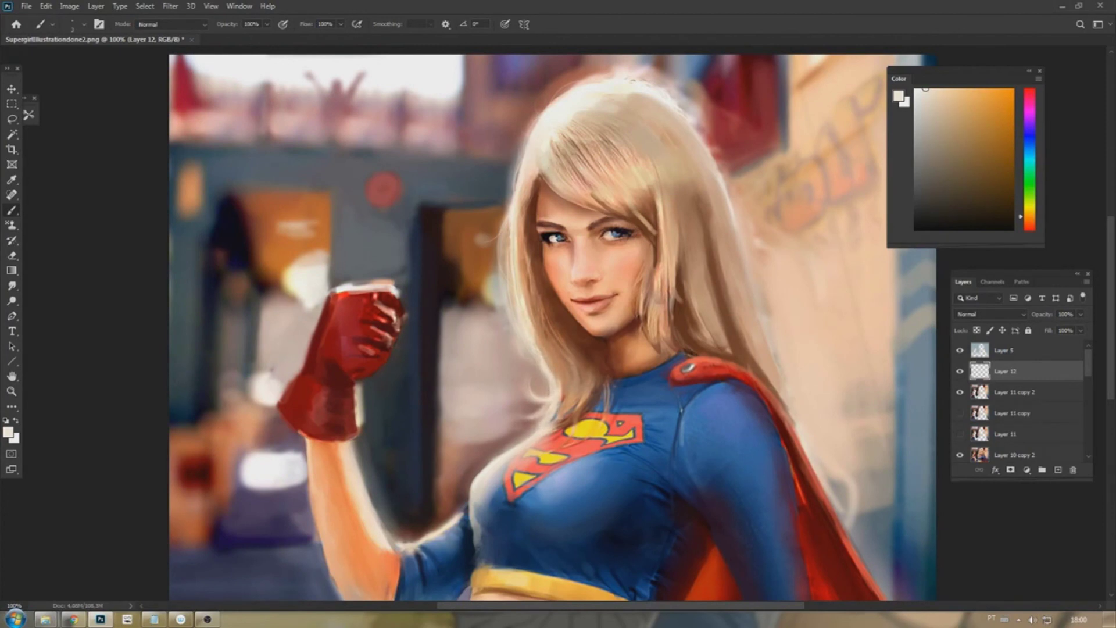
scroll(552, 325, right, 3)
alt+click(588, 124)
alt+click(625, 195)
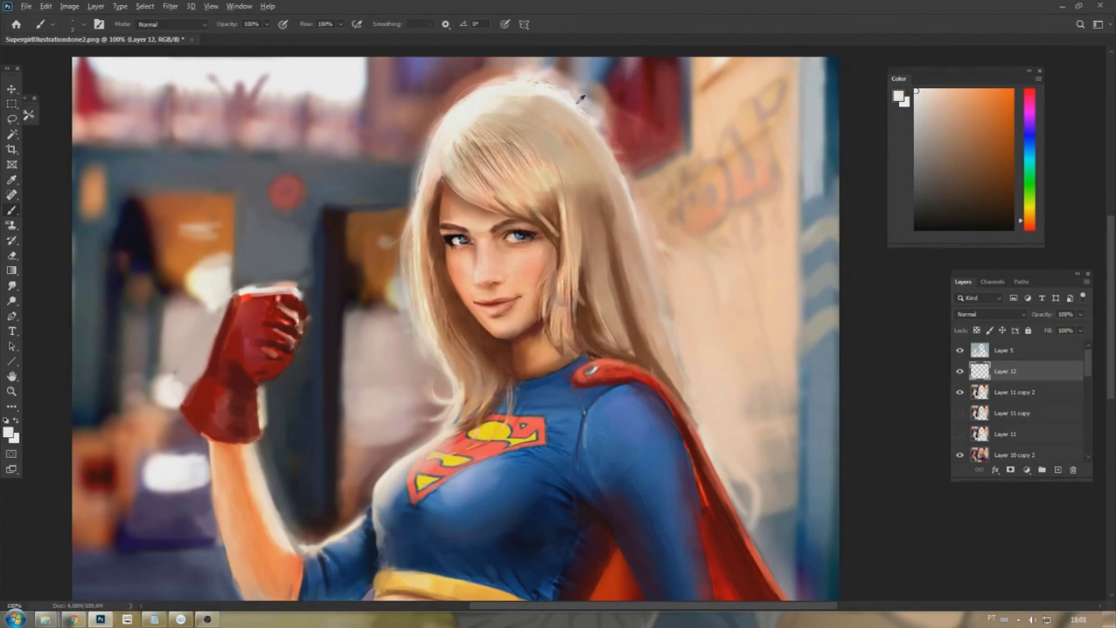
alt+click(582, 101)
Rotate the view about 8° and paint light orange strands along the upper-left hair edge
alt+click(425, 178)
alt+click(449, 143)
drag(437, 372, 453, 407)
drag(497, 116, 457, 177)
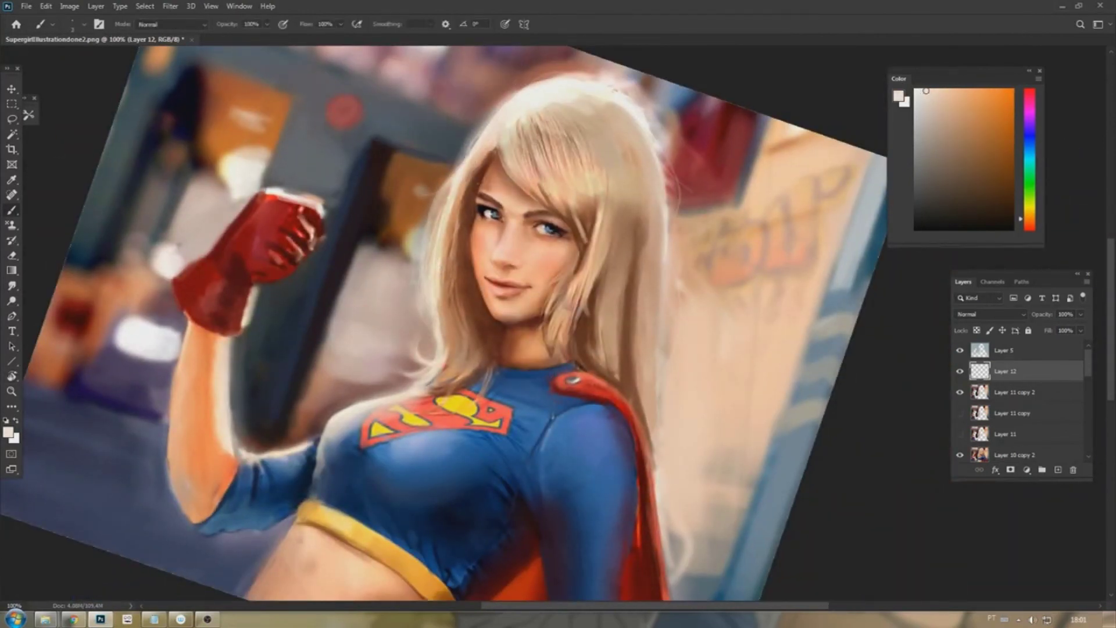
key(bracketleft)
key(bracketleft)
key(bracketleft)
Sample light cream from the hair and peach and brown tones from the face
alt+click(493, 142)
alt+click(518, 131)
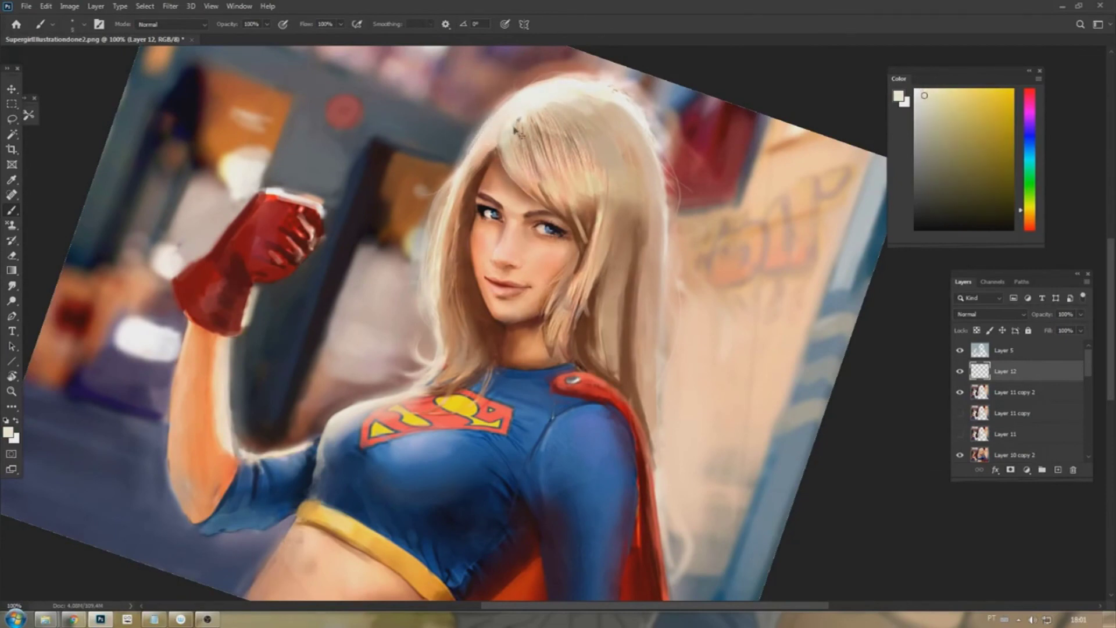
alt+click(512, 166)
alt+click(584, 261)
alt+click(576, 273)
alt+click(561, 298)
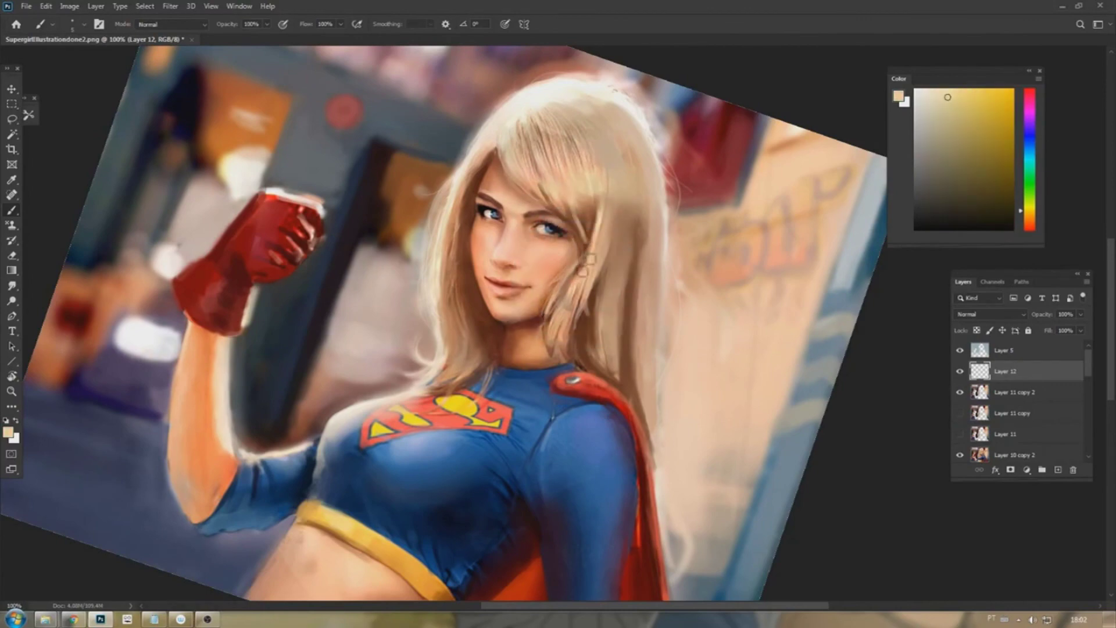
alt+click(583, 260)
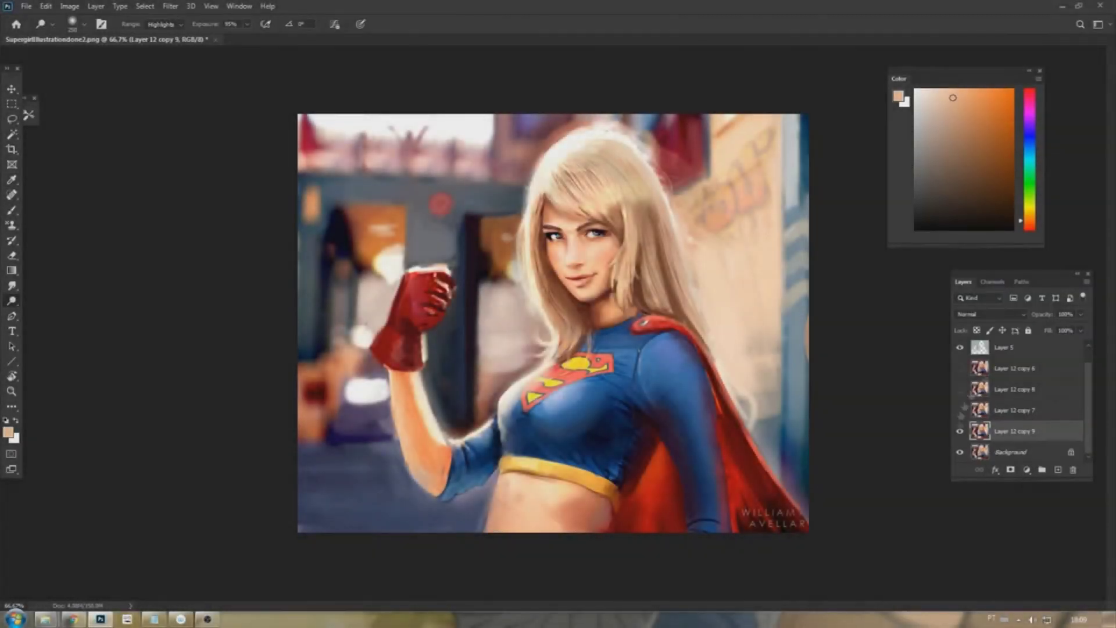
Hide and re-show Layer 12 copy 9 to compare the Levels adjustment
click(960, 430)
click(960, 431)
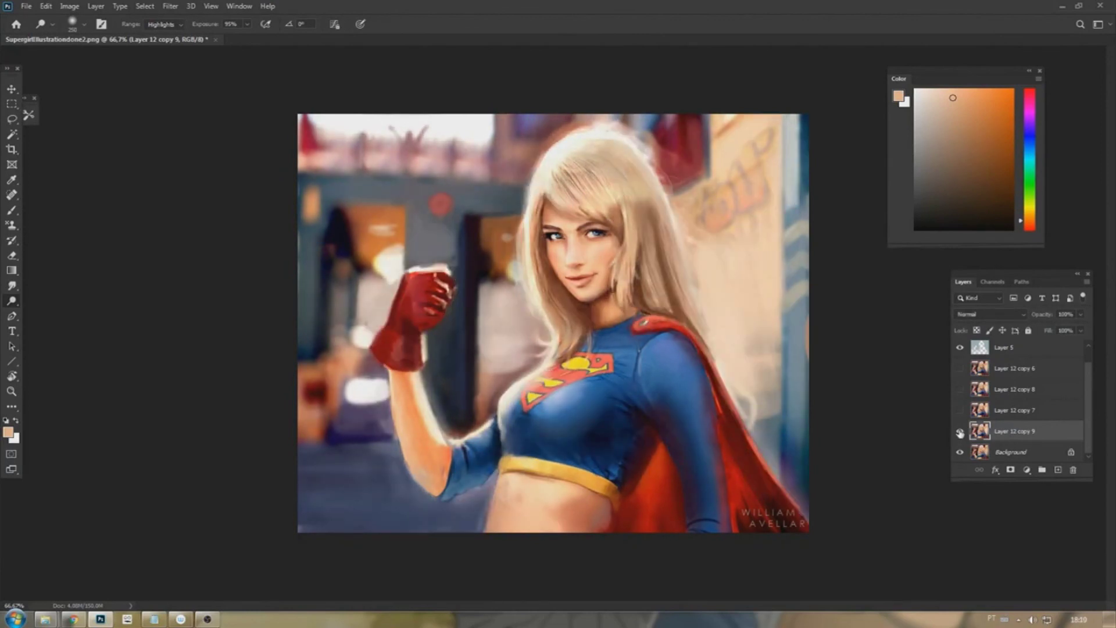